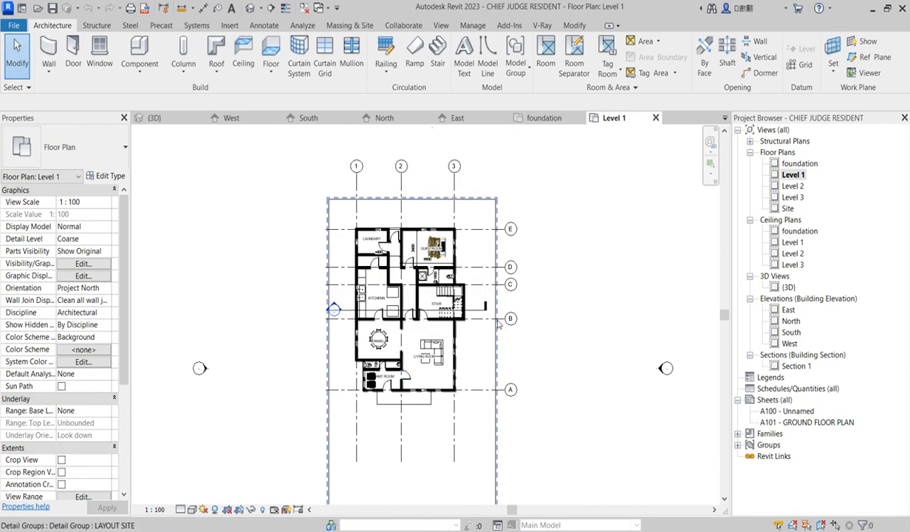
Open the Level 2 floor plan and examine its room layout, exterior walls and front balcony.
scroll(384, 399, "up", 3)
scroll(384, 398, "down", 2)
left_click(793, 185)
double_click(793, 185)
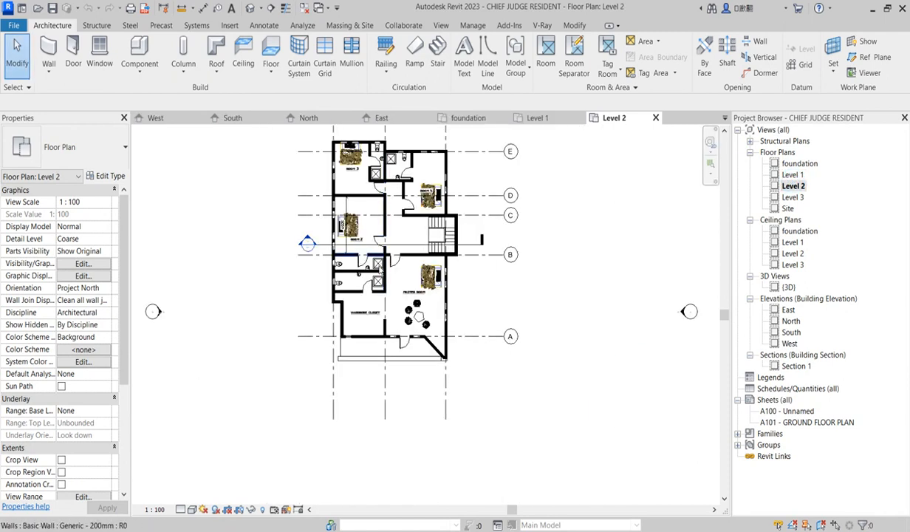
scroll(361, 172, "up", 3)
scroll(364, 169, "down", 2)
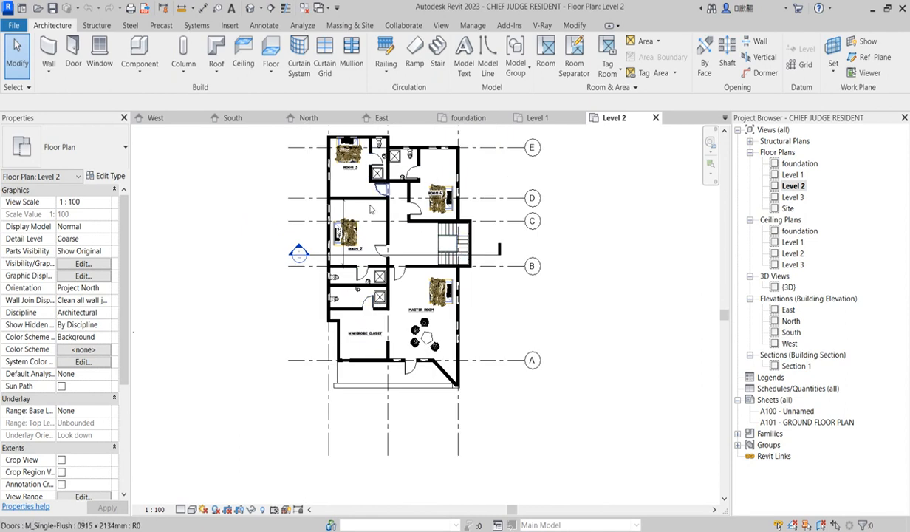
scroll(371, 209, "up", 3)
scroll(360, 296, "down", 4)
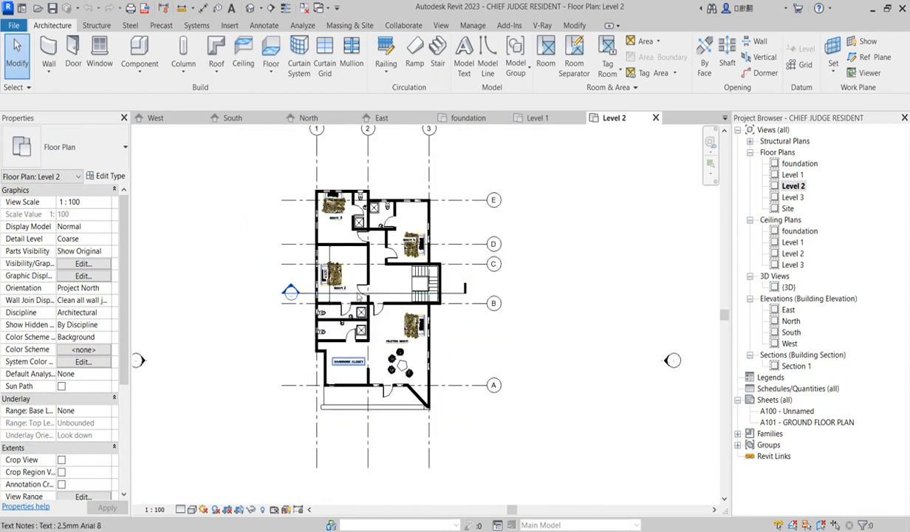
scroll(394, 389, "up", 2)
scroll(367, 412, "up", 2)
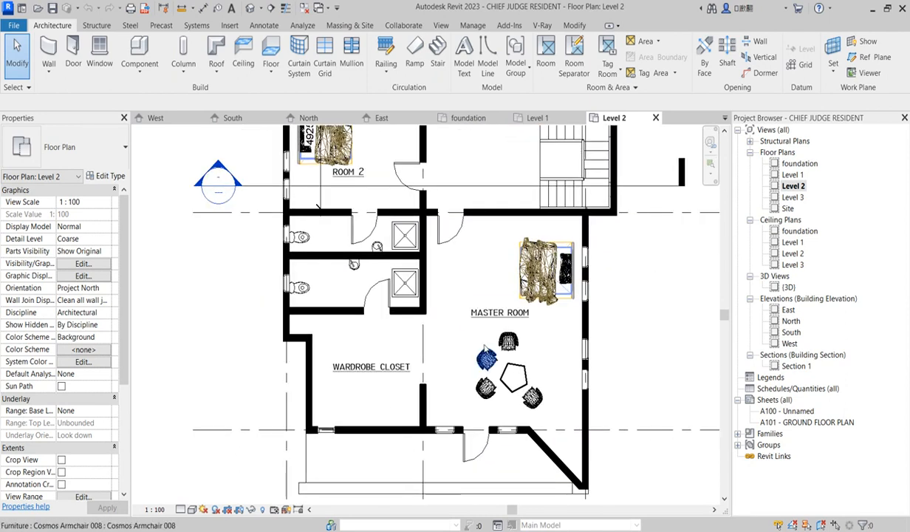
scroll(431, 389, "down", 2)
scroll(440, 299, "down", 2)
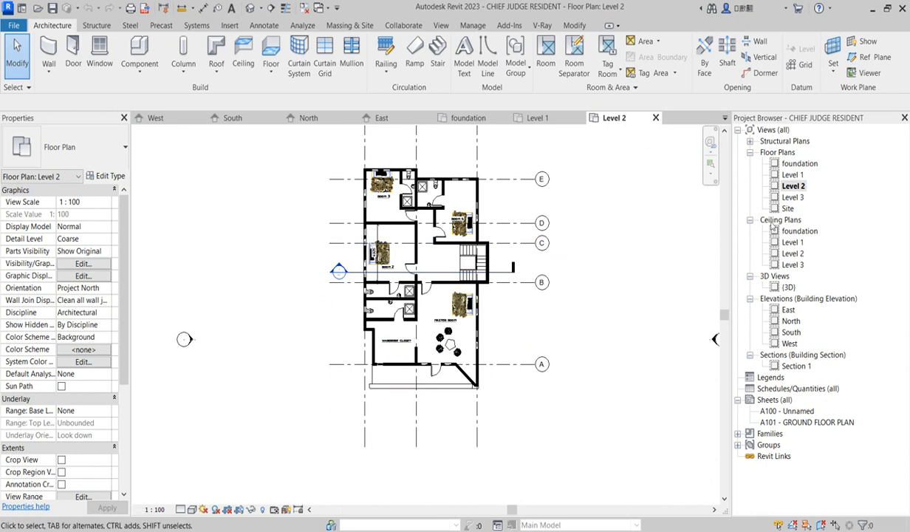
Open the {3D} view and examine the building's flat roof and its surrounding edges.
double_click(788, 287)
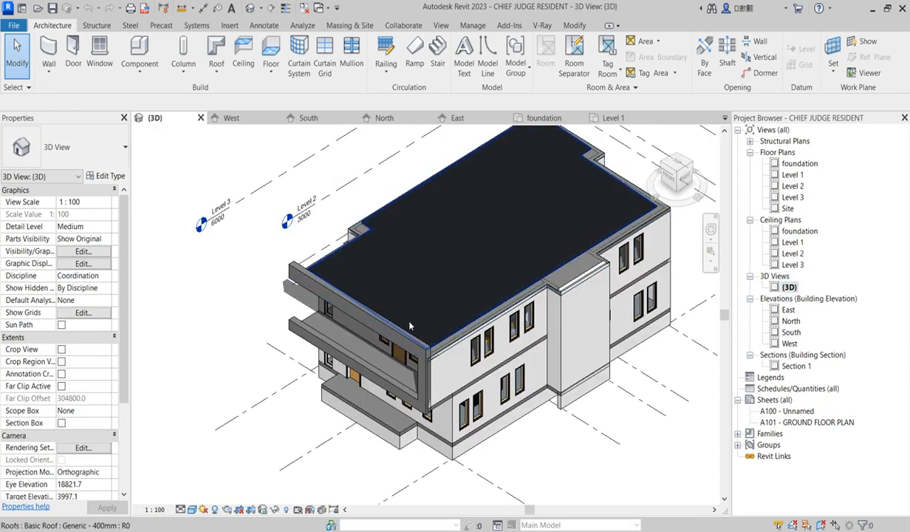
scroll(343, 318, "up", 3)
scroll(343, 318, "down", 5)
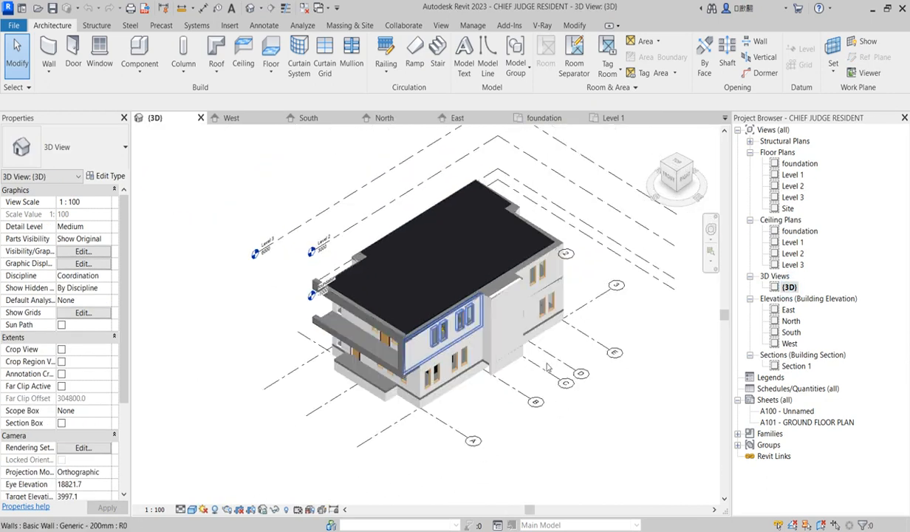
scroll(391, 288, "up", 5)
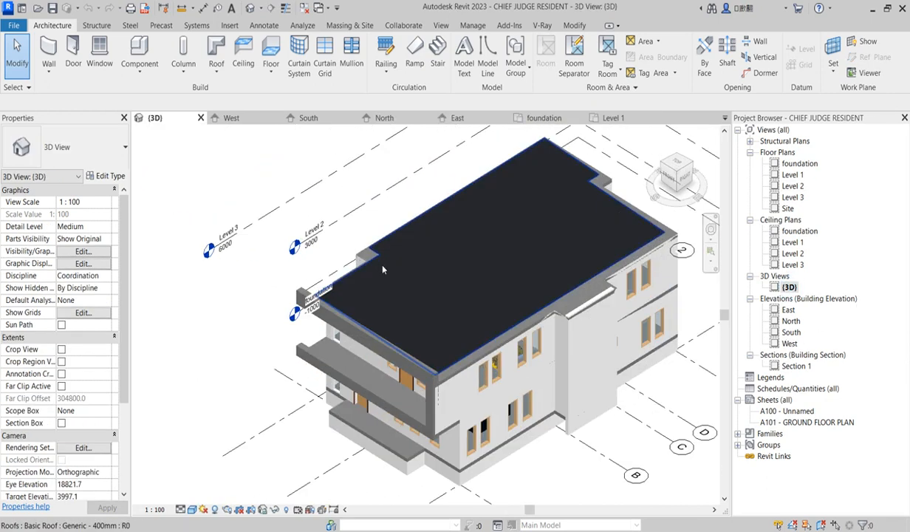
scroll(391, 288, "down", 5)
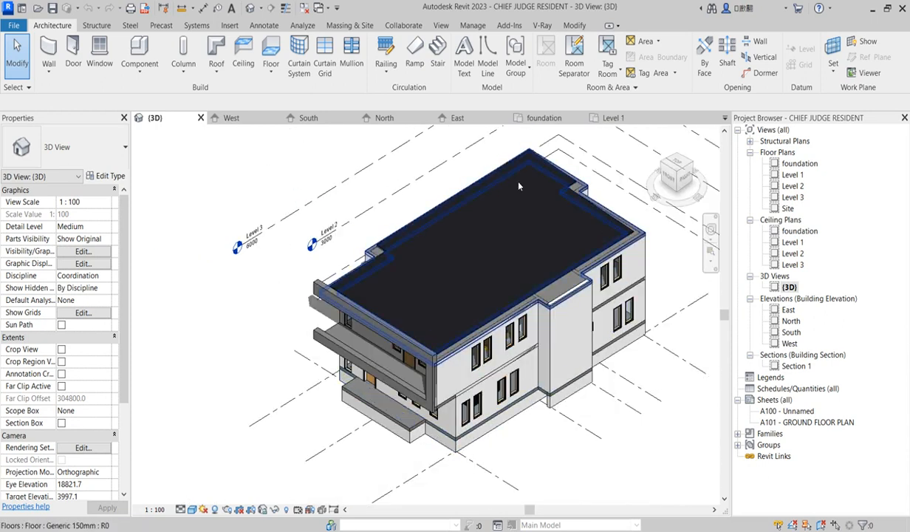
Open the Level 3 floor plan and examine the roof outline and slab edge beyond grid A.
double_click(793, 198)
scroll(403, 333, "up", 4)
scroll(402, 332, "up", 2)
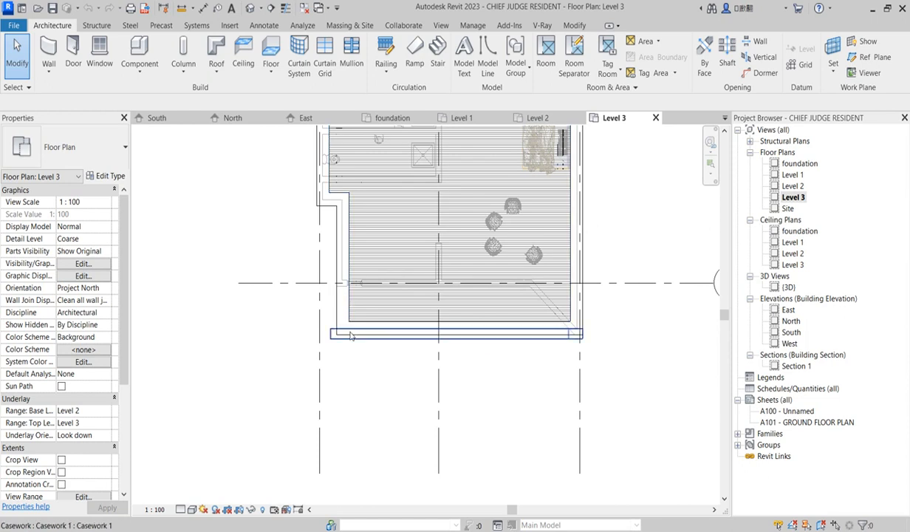
scroll(350, 331, "down", 2)
scroll(336, 281, "up", 2)
scroll(343, 292, "up", 2)
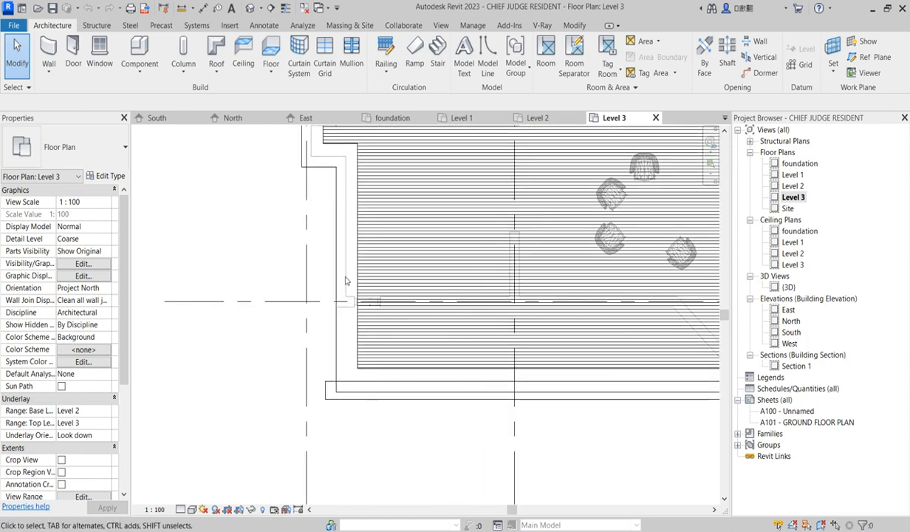
scroll(351, 354, "down", 2)
scroll(353, 369, "up", 2)
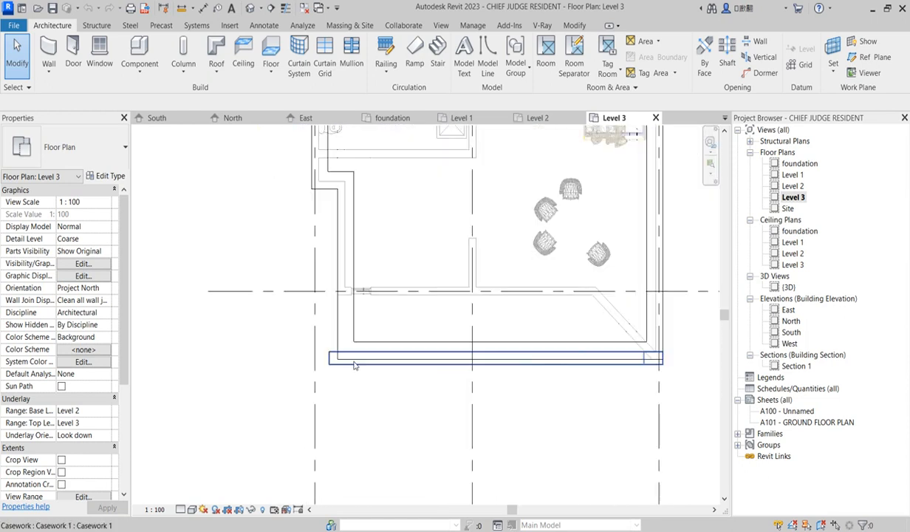
scroll(319, 323, "down", 2)
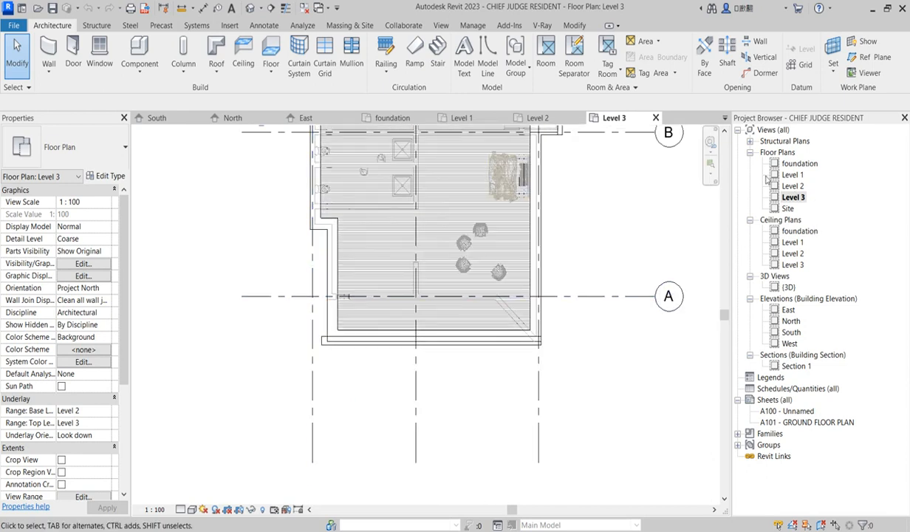
In the Level 2 floor plan, select together the front wall on grid A, the two stepped wardrobe closet walls and the exterior wall on grid 1.
double_click(792, 185)
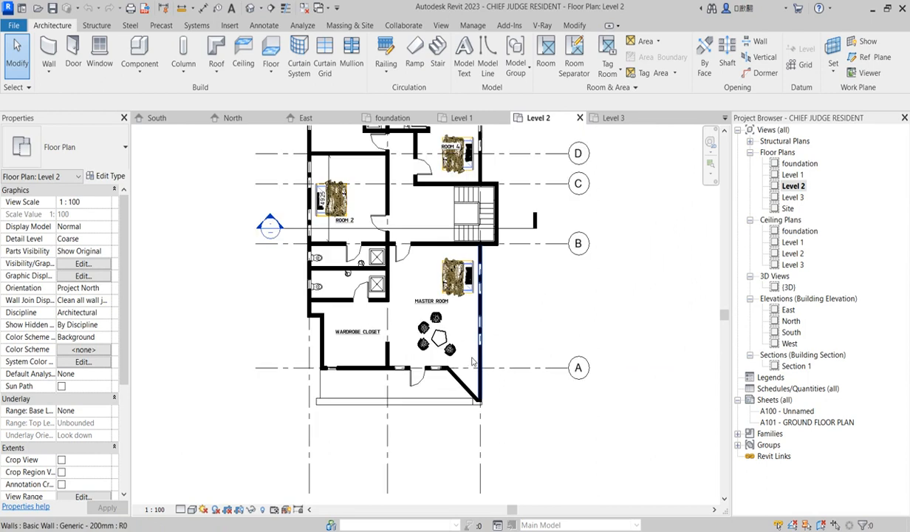
scroll(427, 408, "up", 2)
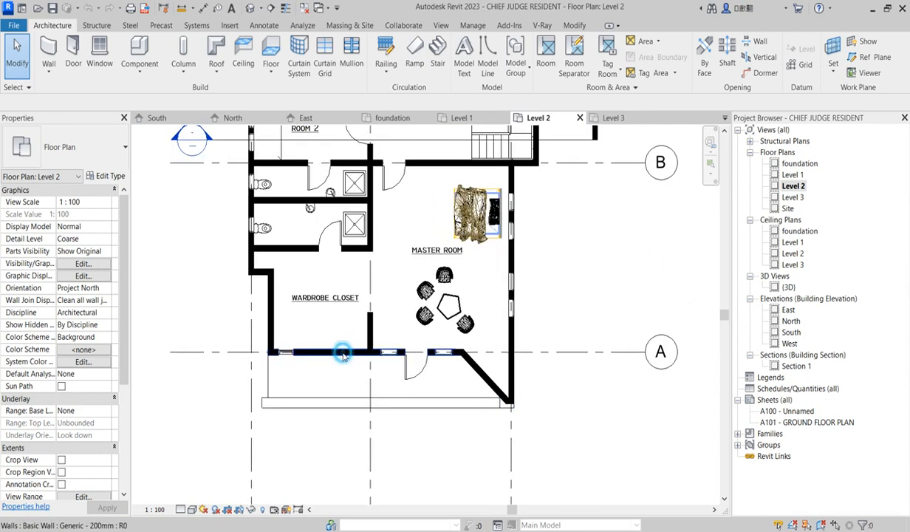
left_click(311, 352)
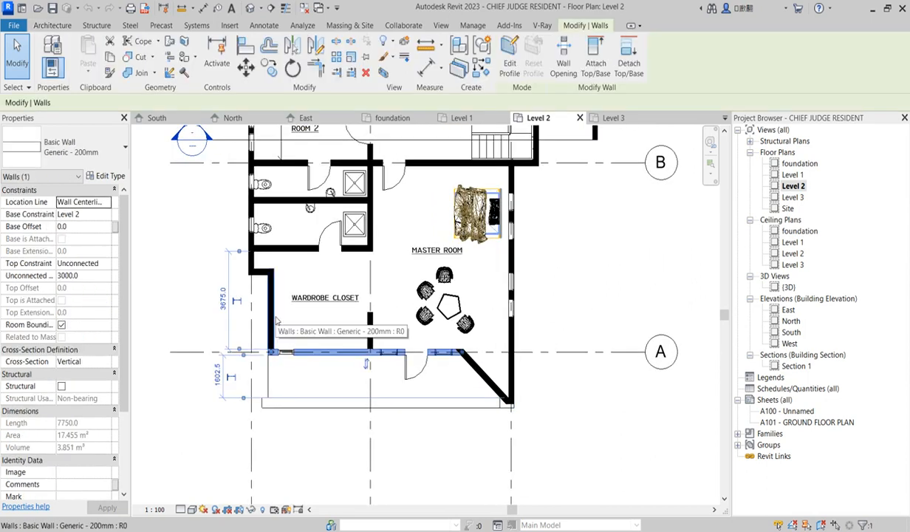
left_click(271, 325, "ctrl")
scroll(251, 274, "up", 3)
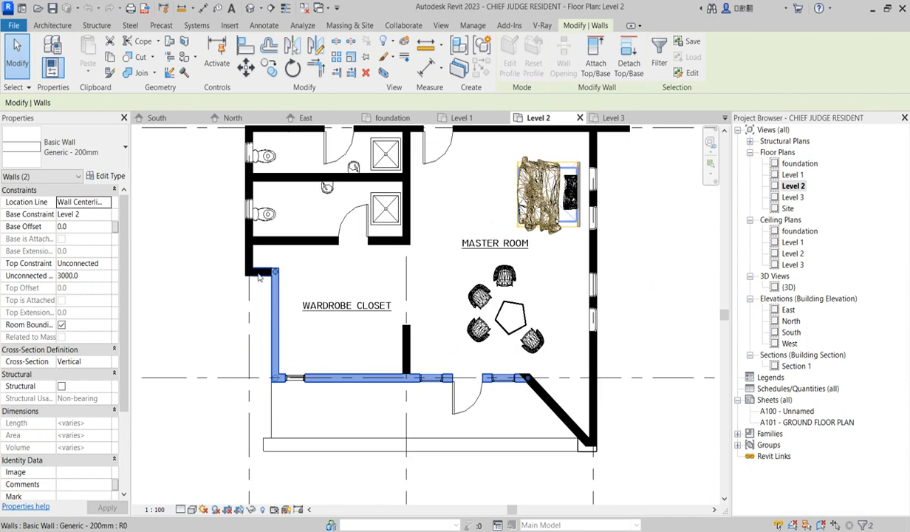
left_click(257, 274, "ctrl")
left_click(245, 244, "ctrl")
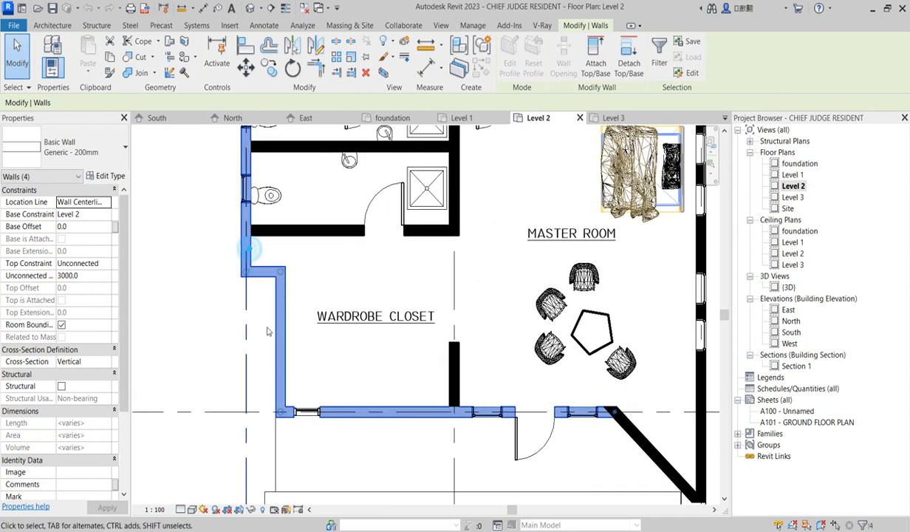
scroll(274, 329, "down", 3)
scroll(605, 403, "up", 3)
scroll(333, 321, "up", 2)
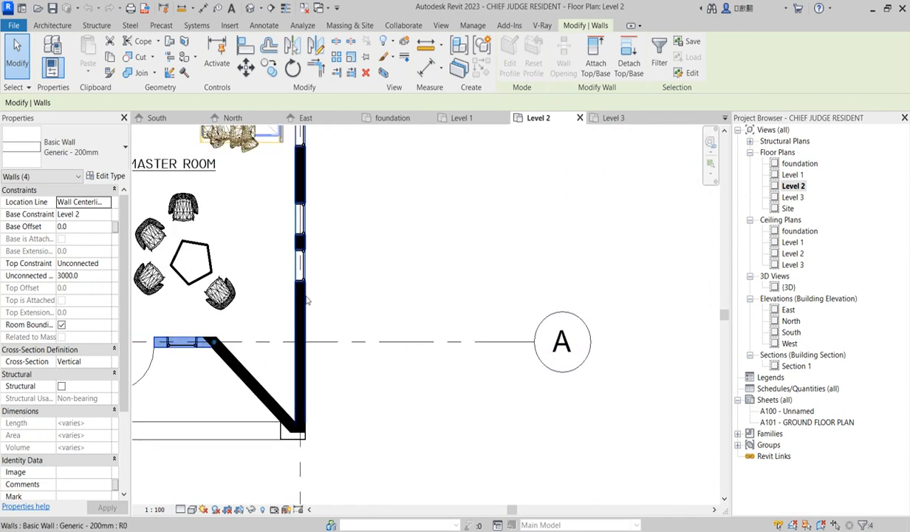
Add the exterior wall on grid 3 and the stepped rear walls near grid E to the selection, and copy all nine walls to the clipboard.
left_click(301, 177, "ctrl")
scroll(300, 179, "down", 4)
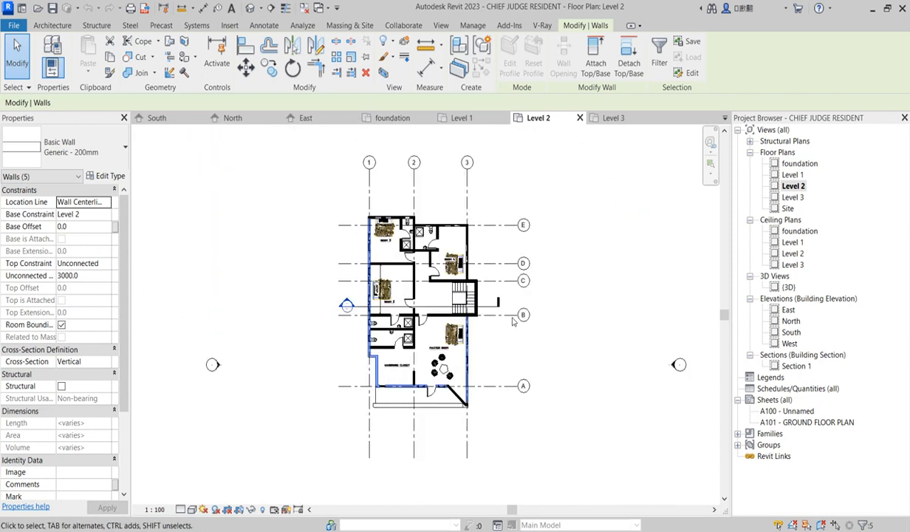
scroll(442, 227, "up", 2)
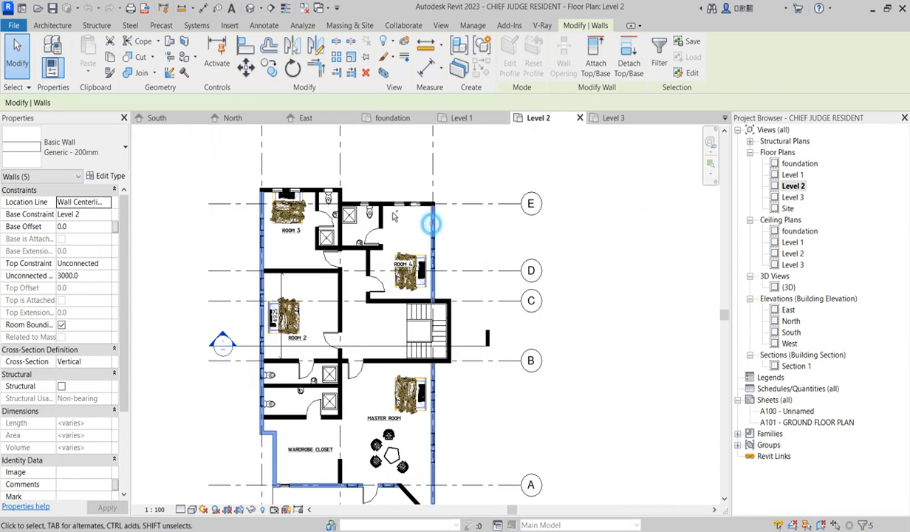
left_click(387, 204, "ctrl")
scroll(387, 206, "up", 2)
left_click(318, 193, "ctrl")
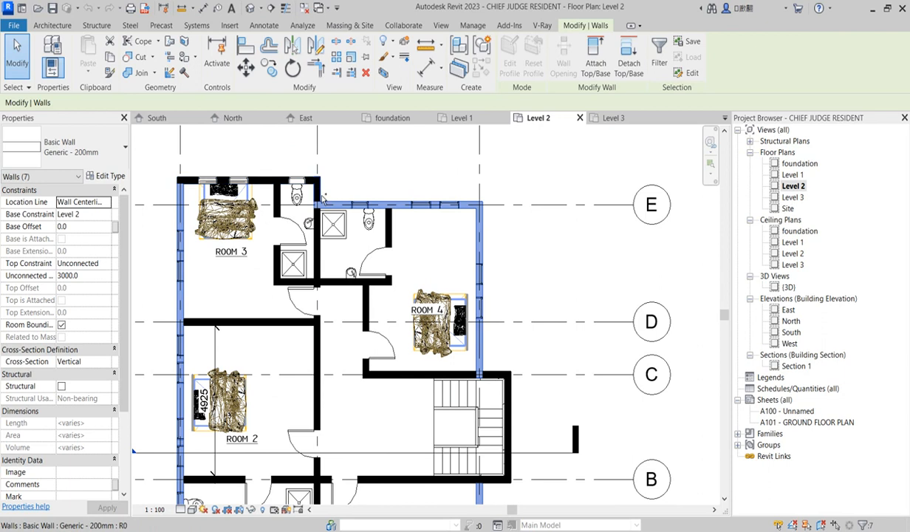
left_click(259, 179, "ctrl")
scroll(376, 132, "down", 3)
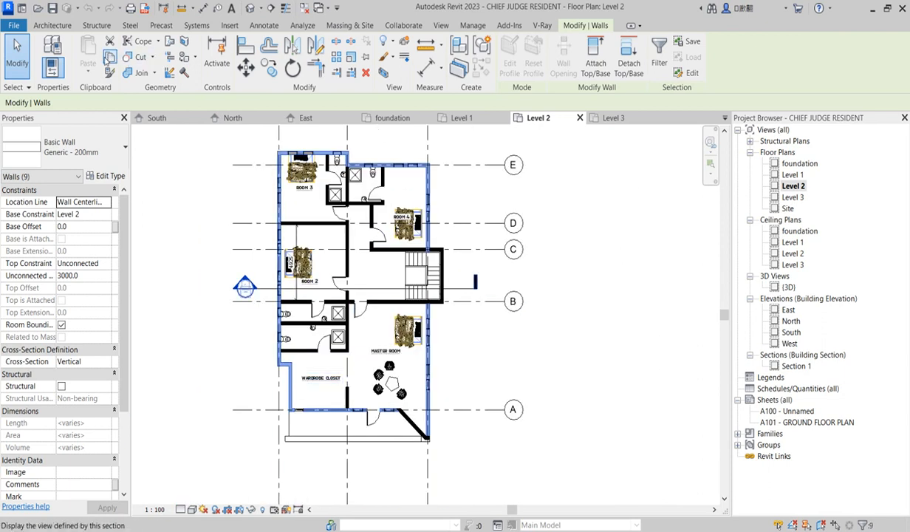
left_click(111, 58)
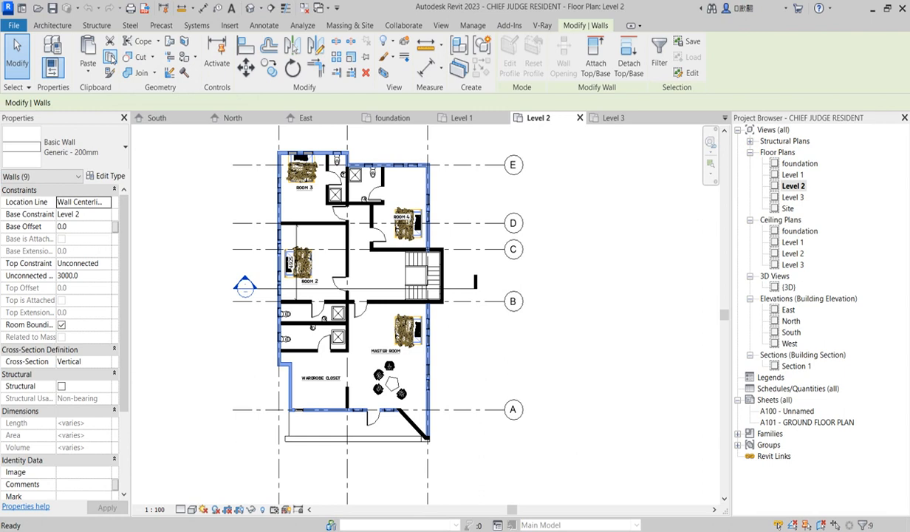
Paste the copied exterior walls into the Level 3 floor plan, aligned to the current view, and clear the selection.
double_click(792, 197)
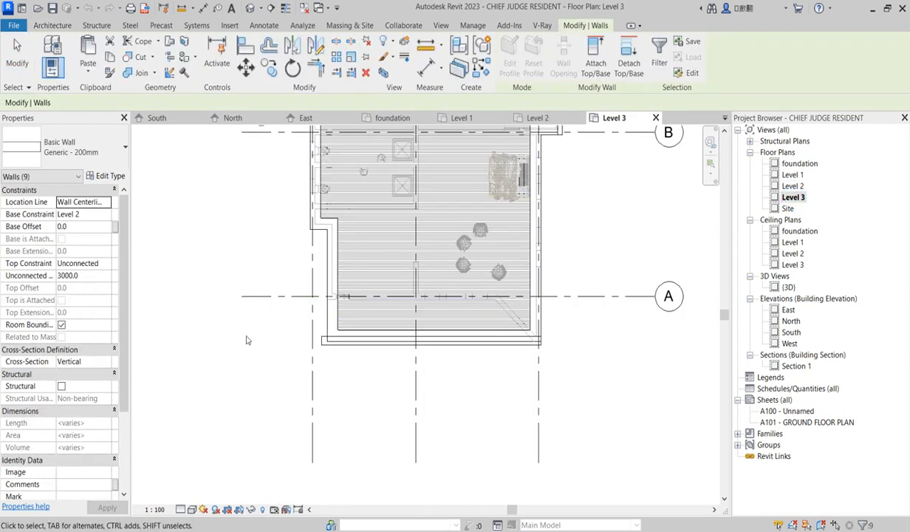
scroll(517, 296, "down", 3)
left_click(89, 73)
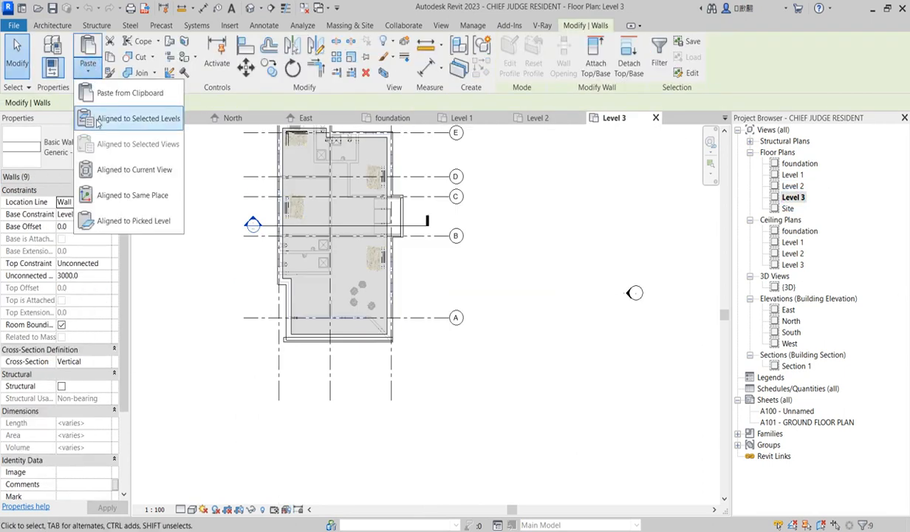
left_click(135, 170)
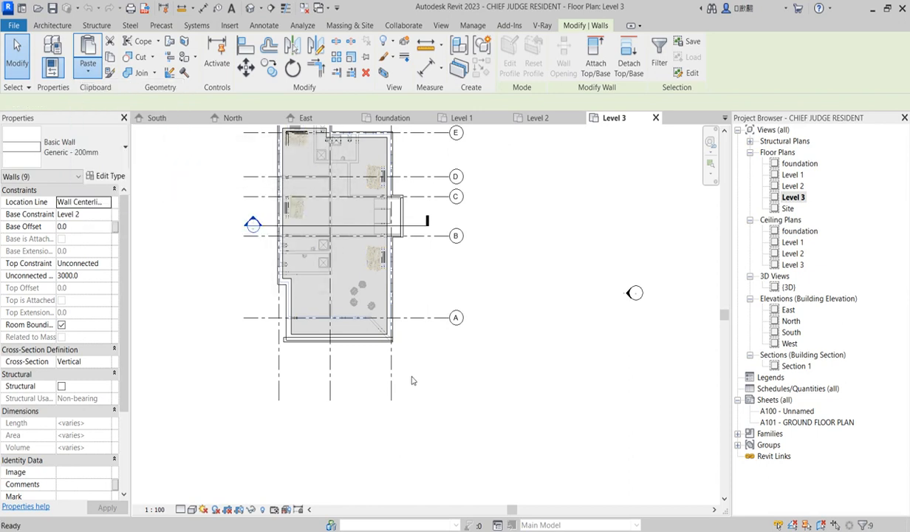
scroll(309, 315, "up", 2)
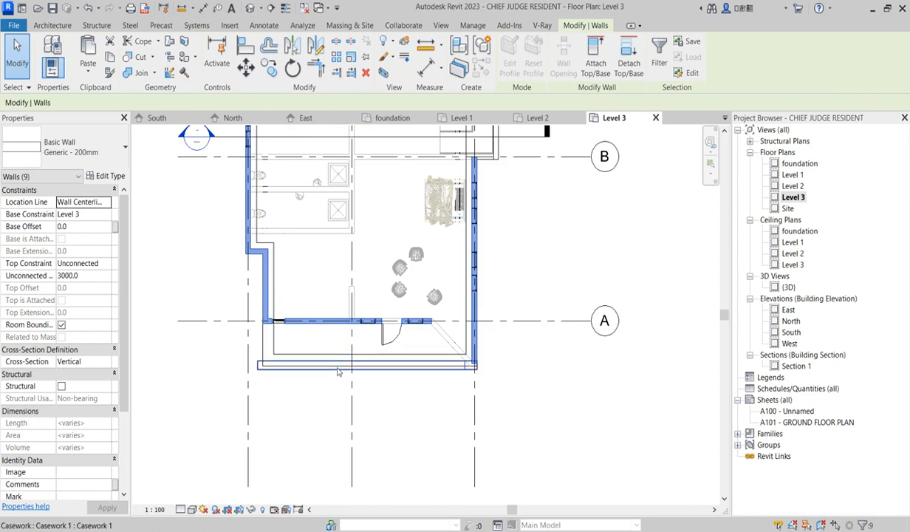
left_click(590, 239)
Select all NEW WINDOW instances visible in the Level 3 plan and delete them from the pasted walls.
scroll(472, 263, "up", 1)
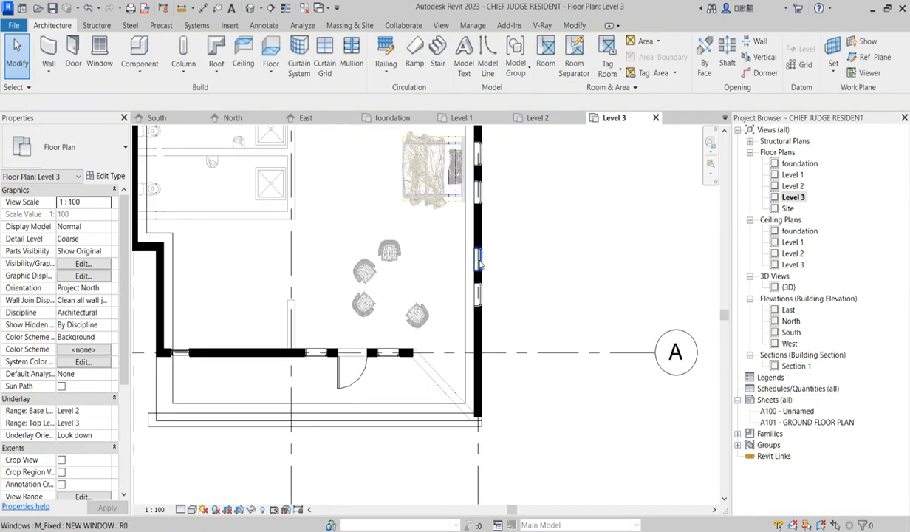
left_click(478, 260)
right_click(480, 262)
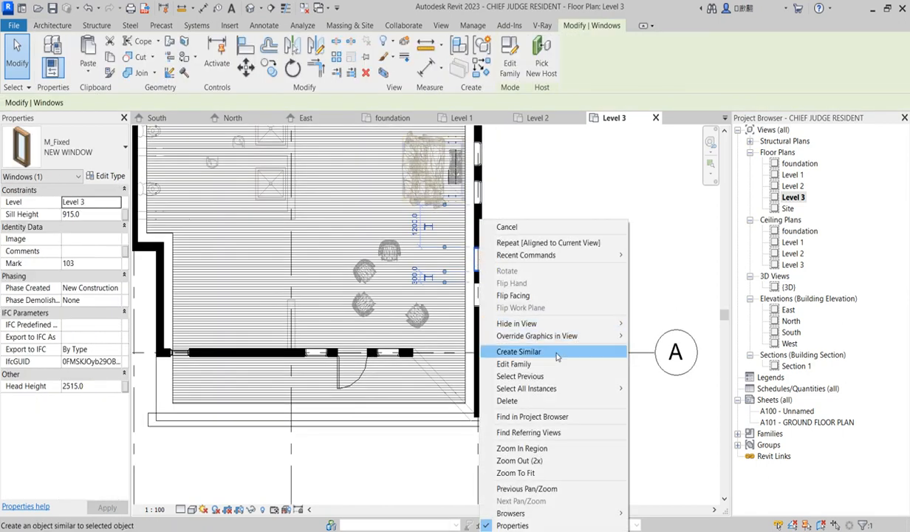
mouse_move(610, 390)
left_click(661, 388)
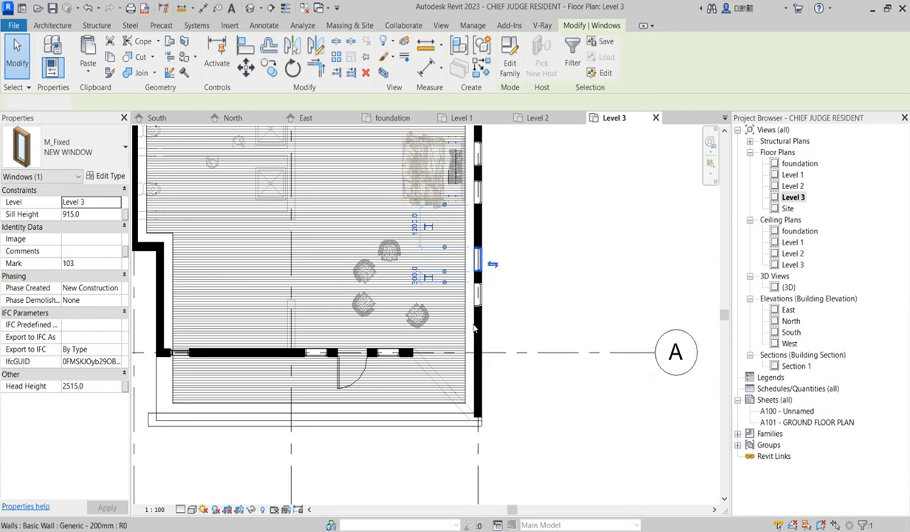
scroll(473, 334, "down", 2)
key("Escape")
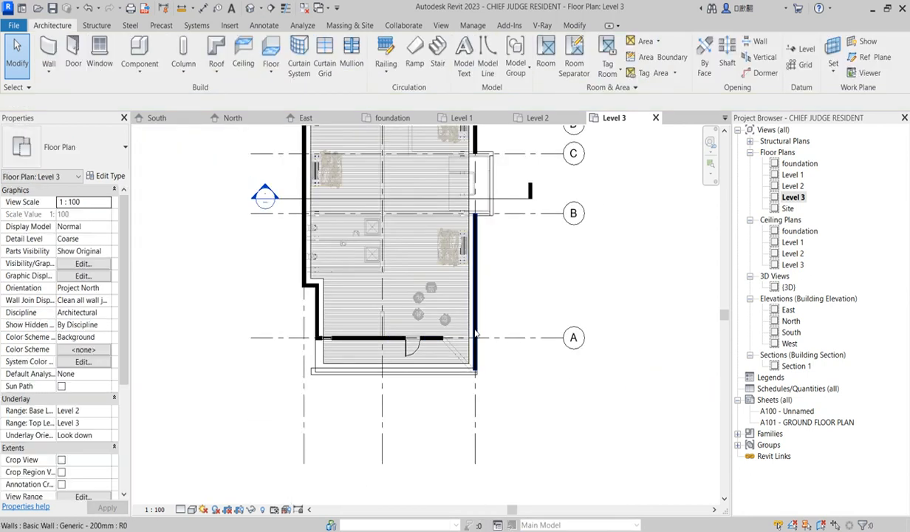
Delete the single-flush door from the pasted wall on grid A in Level 3.
scroll(439, 338, "up", 3)
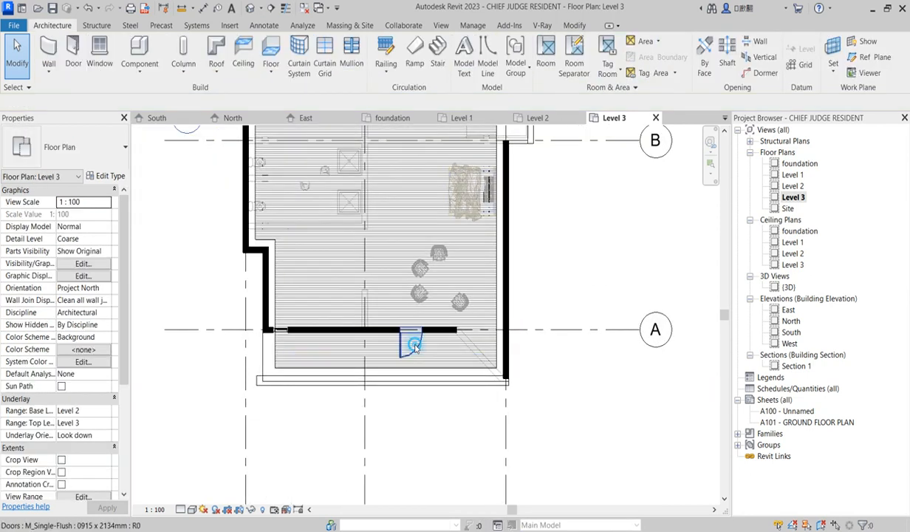
left_click(414, 346)
scroll(414, 346, "down", 2)
key("Escape")
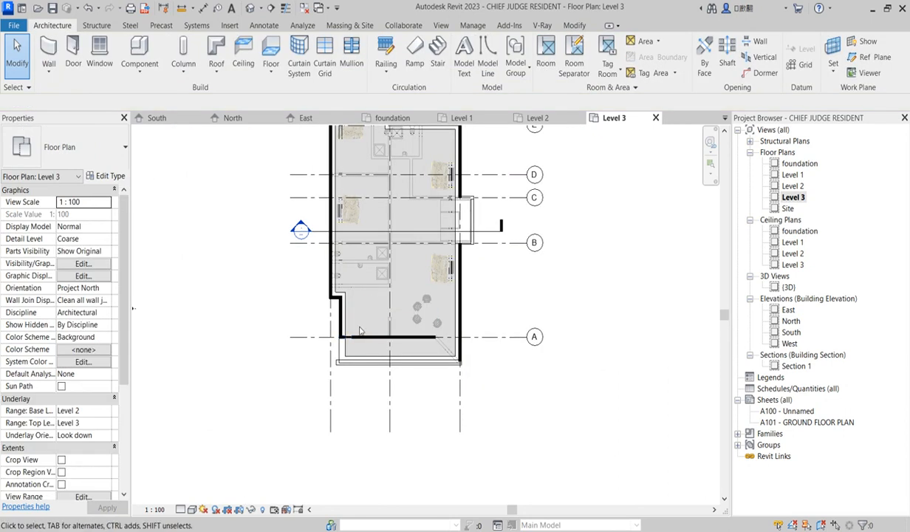
Delete the storefront curtain wall from the pasted wall on grid A in Level 3.
scroll(355, 330, "up", 1)
scroll(356, 330, "up", 2)
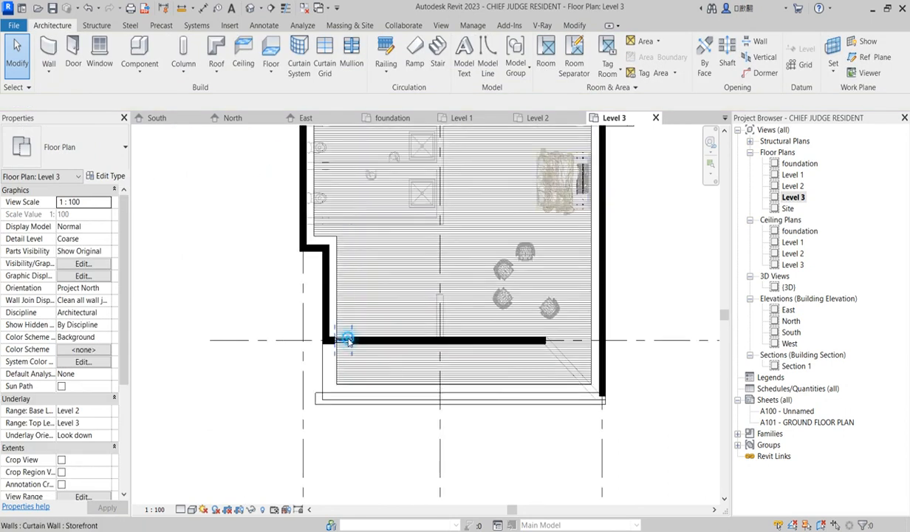
left_click(348, 340)
key("Escape")
scroll(343, 349, "down", 5)
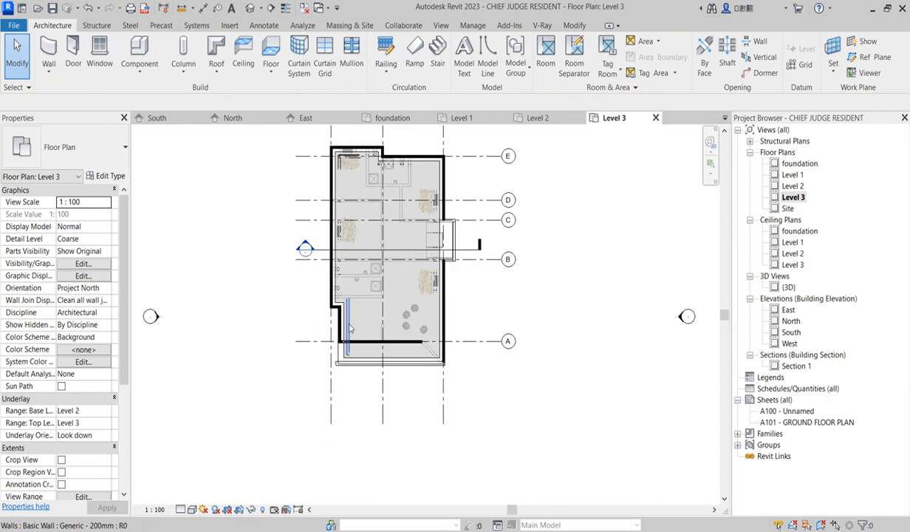
scroll(363, 238, "up", 3)
Trim/extend the Level 3 wall on grid A to a corner with the exterior wall on grid 3.
scroll(443, 214, "down", 2)
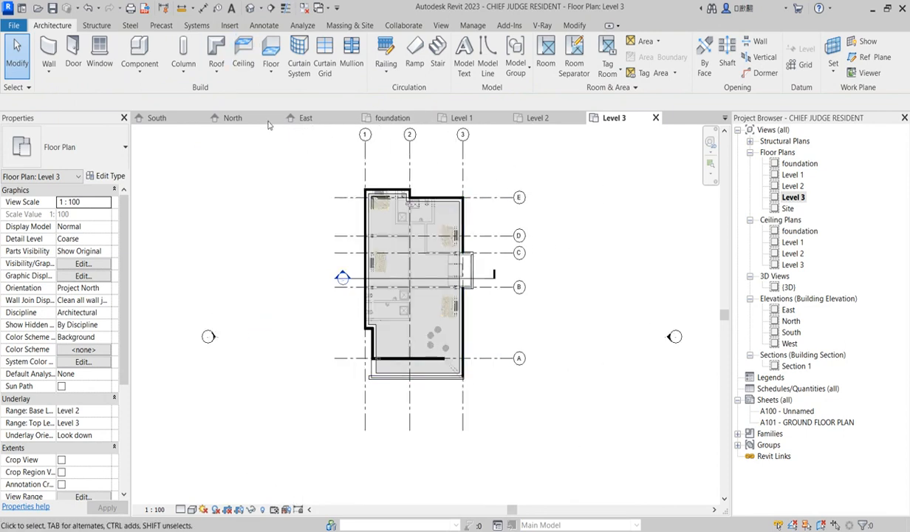
left_click(583, 27)
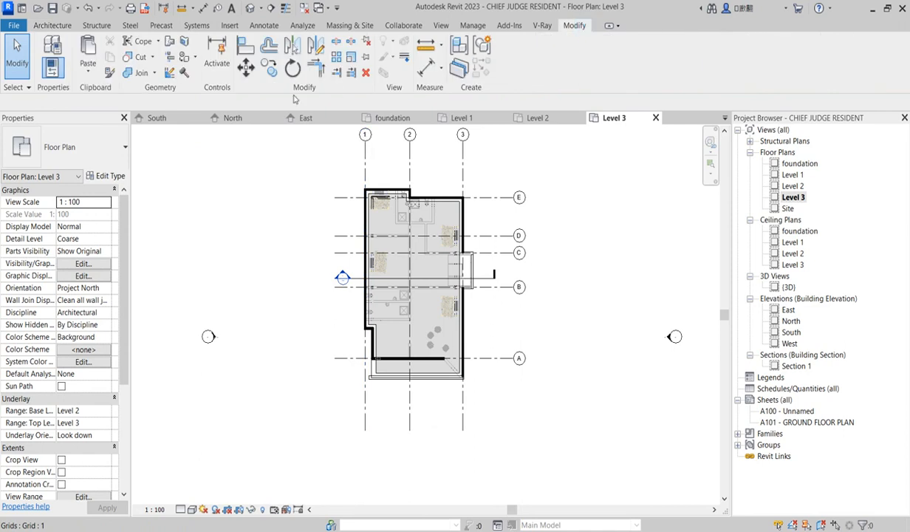
left_click(316, 67)
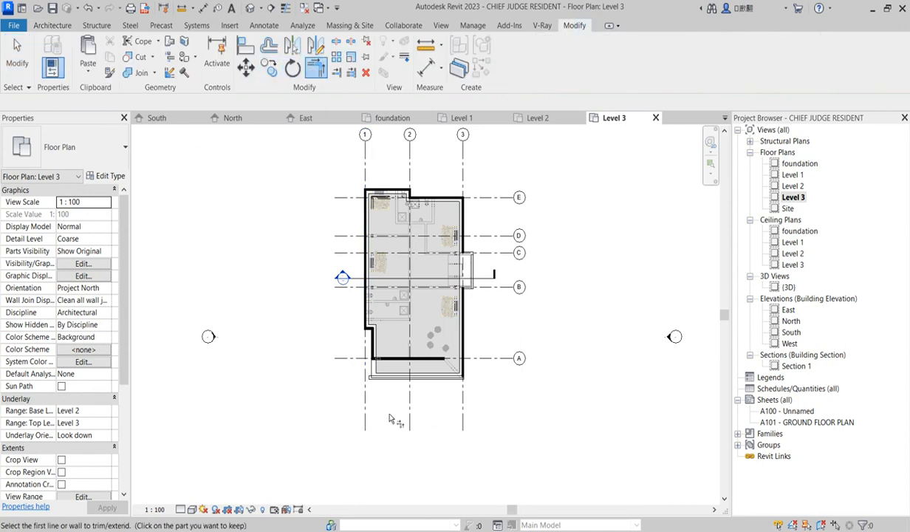
scroll(427, 360, "up", 2)
left_click(426, 364)
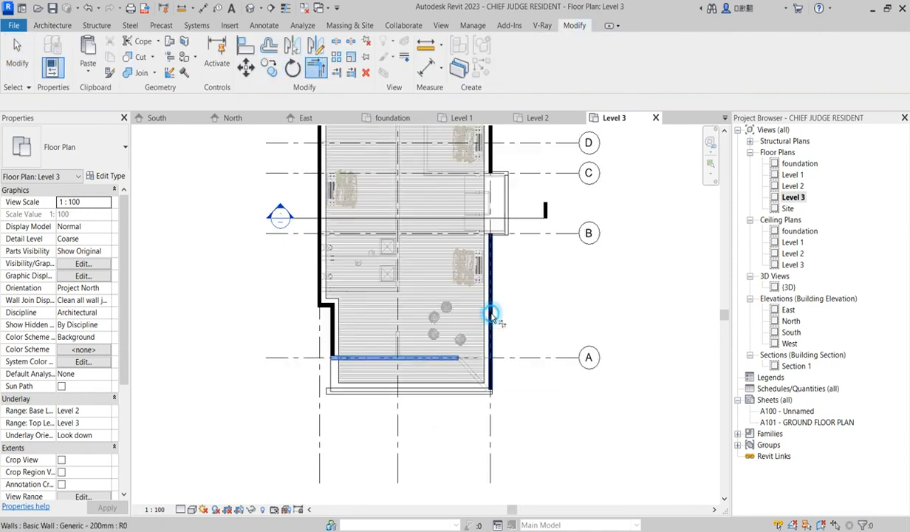
left_click(487, 315)
scroll(514, 305, "down", 1)
scroll(515, 305, "down", 2)
scroll(487, 397, "up", 2)
right_click(323, 278)
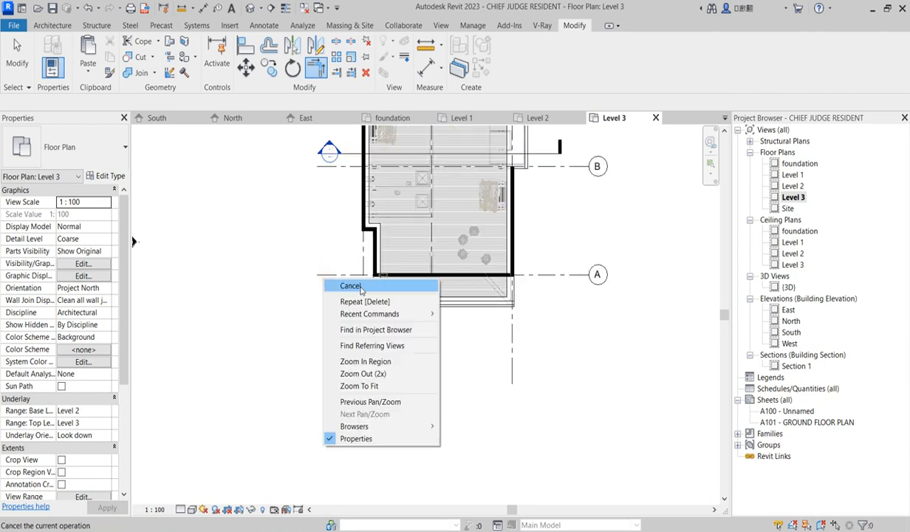
left_click(361, 287)
Select all instances of the Generic - 200mm wall type in the entire project, using the grid A wall.
scroll(402, 271, "up", 3)
left_click(413, 281)
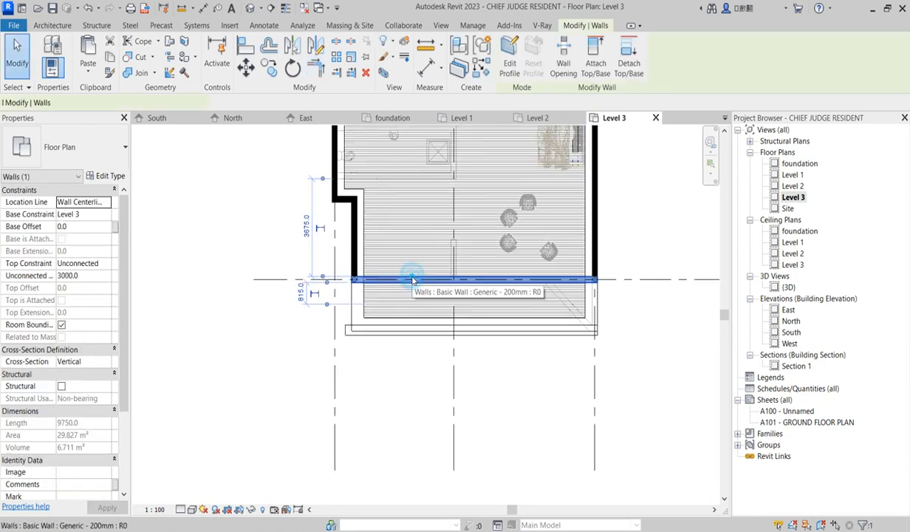
right_click(413, 280)
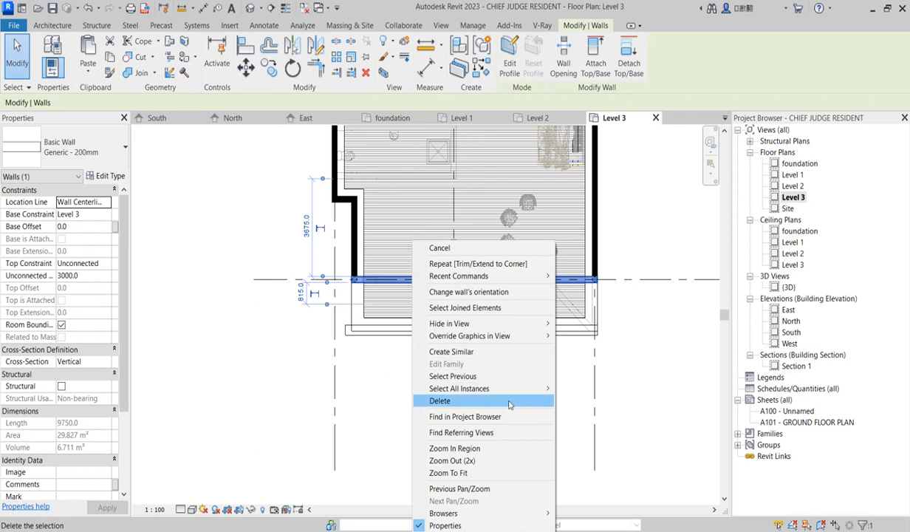
mouse_move(533, 392)
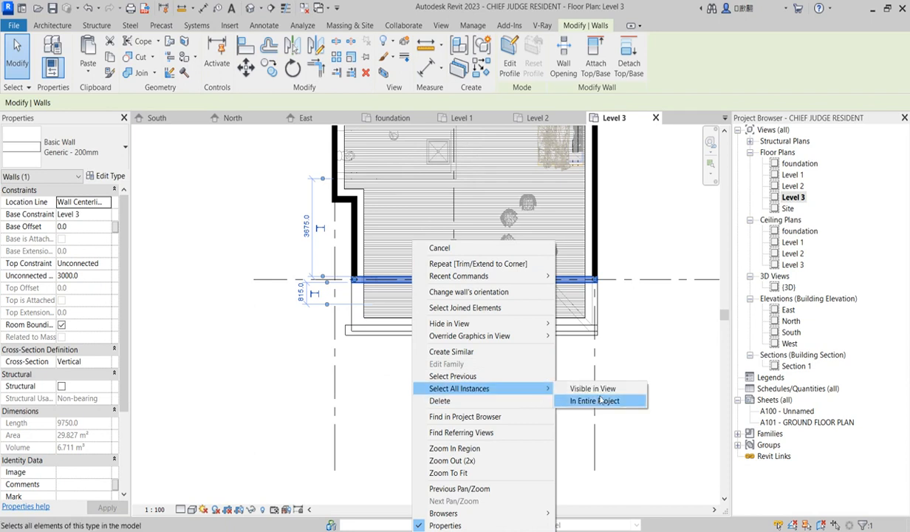
left_click(601, 400)
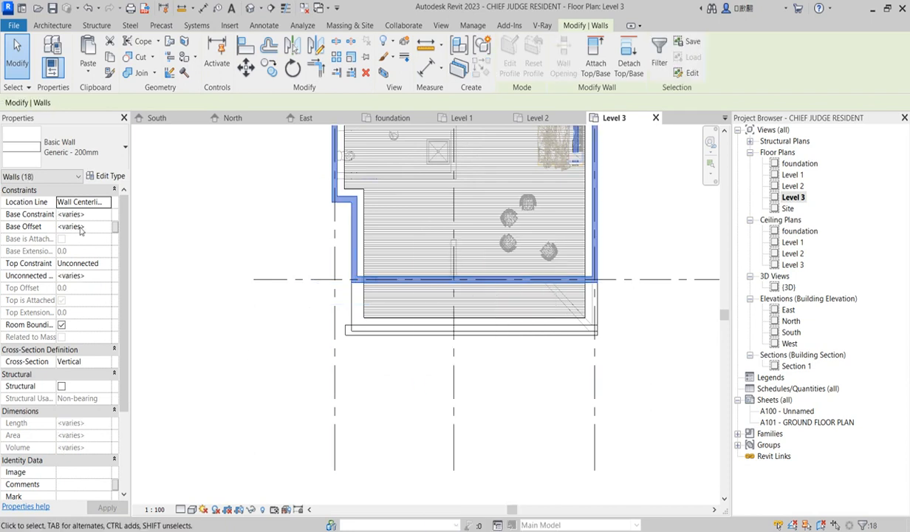
scroll(426, 288, "down", 3)
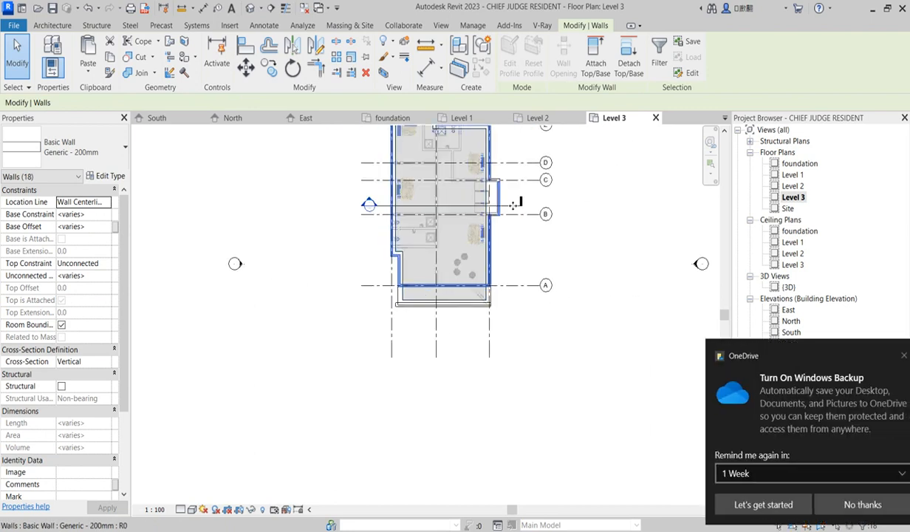
Set the selected walls' unconnected height to 1500 and delete the 0610 x 0610mm instances that no longer cut anything.
left_click(106, 276)
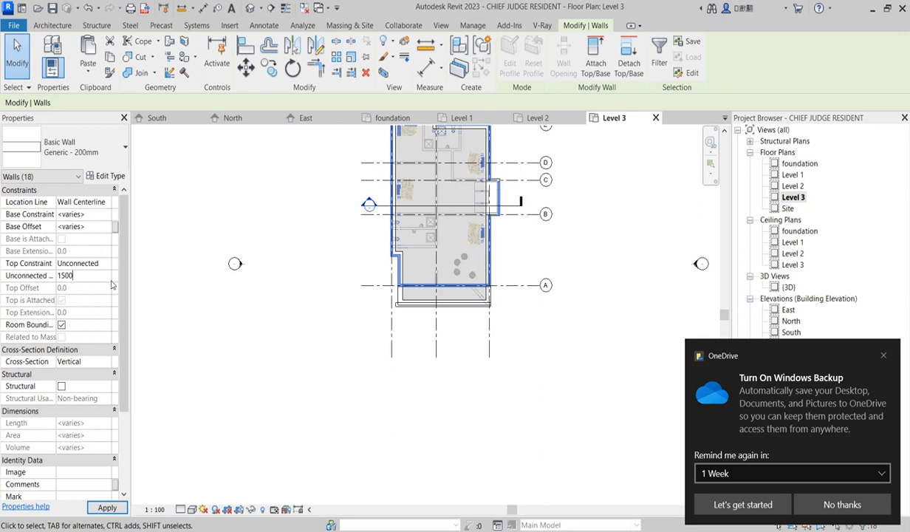
left_click(208, 336)
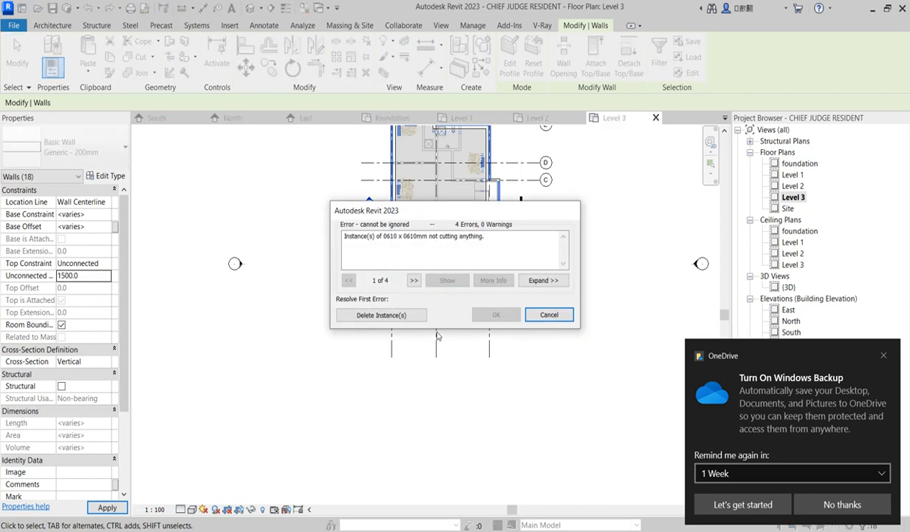
left_click(395, 316)
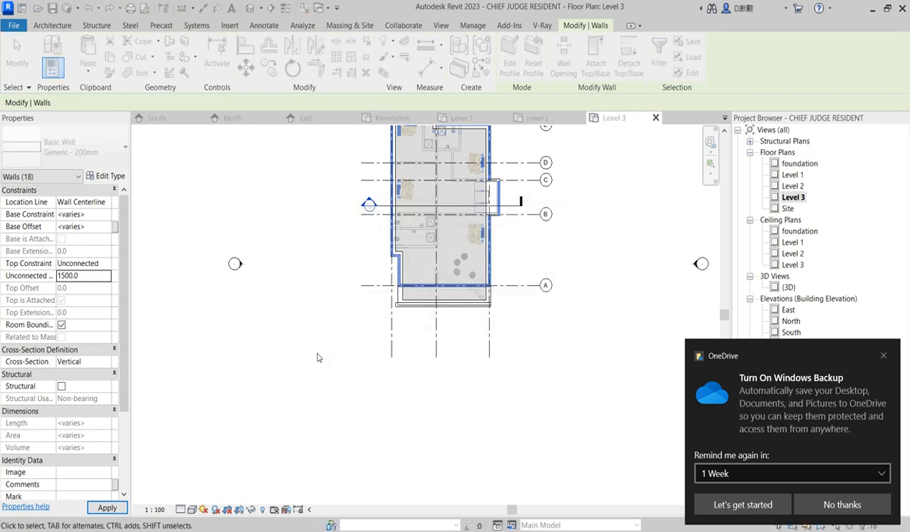
left_click(316, 355)
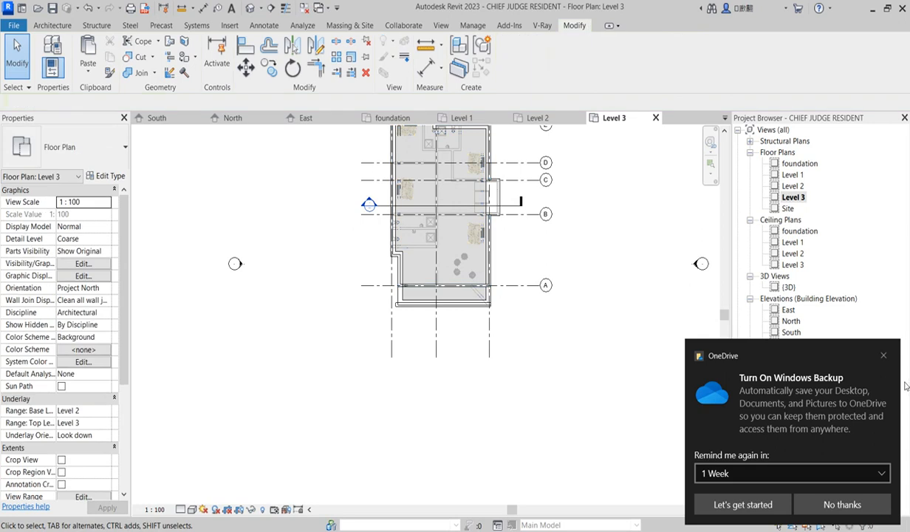
left_click(880, 356)
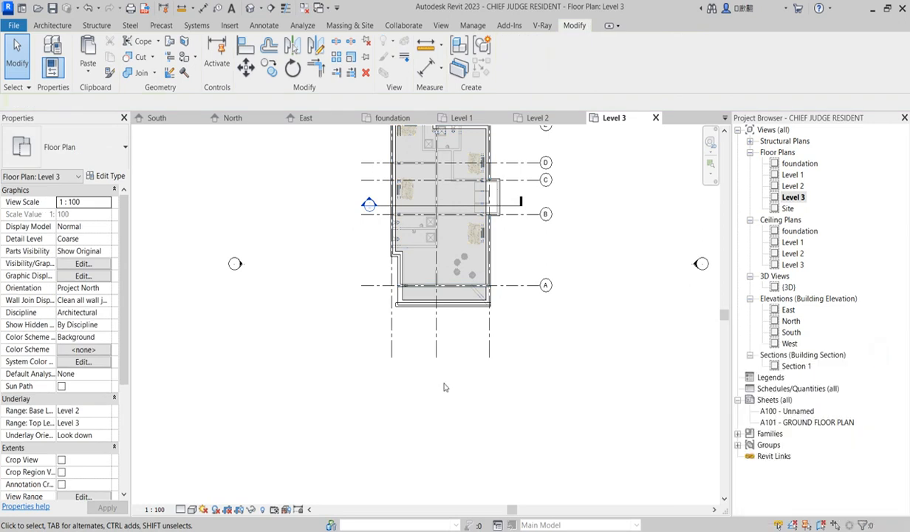
scroll(502, 391, "down", 2)
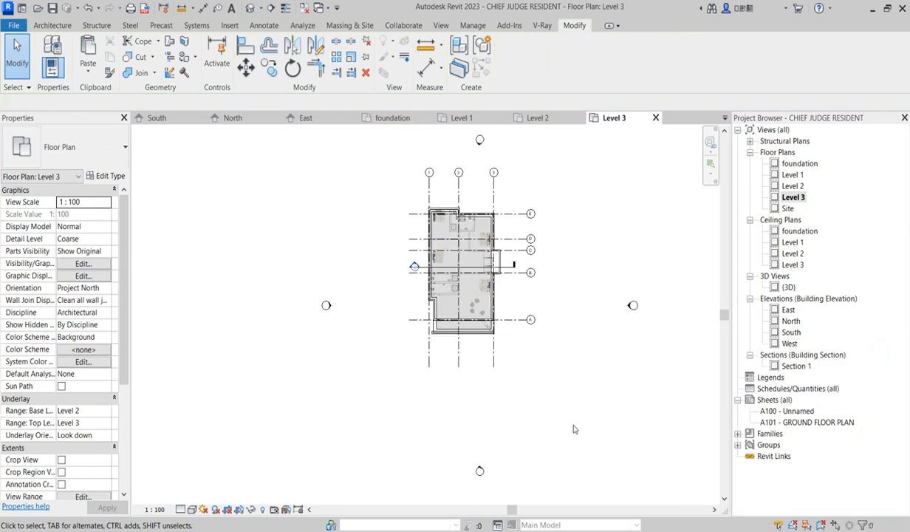
Open the 3D view and set the base constraint of the low wall in front of the stairwell to foundation.
double_click(791, 332)
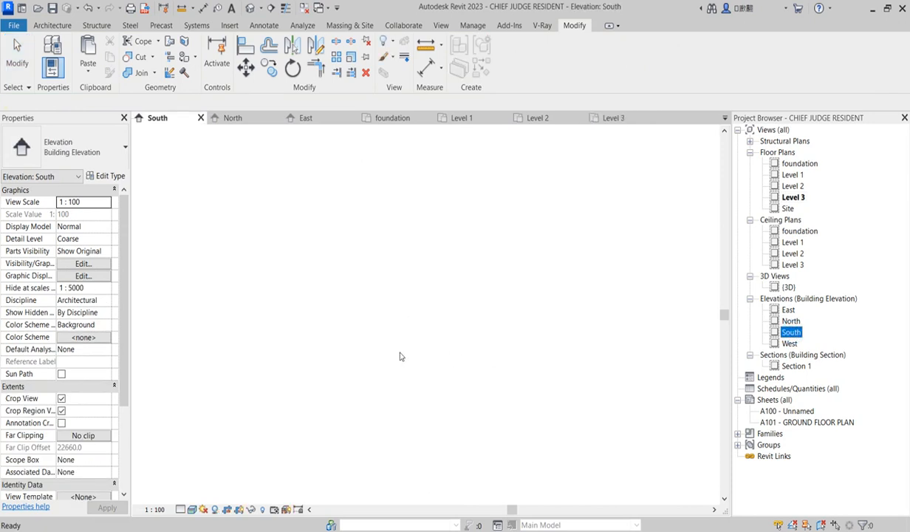
double_click(789, 286)
scroll(410, 295, "up", 4)
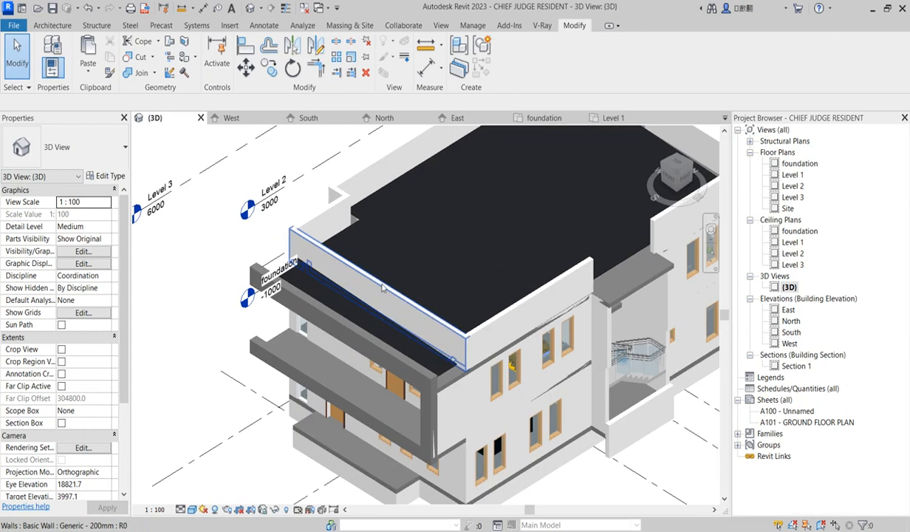
scroll(369, 347, "down", 4)
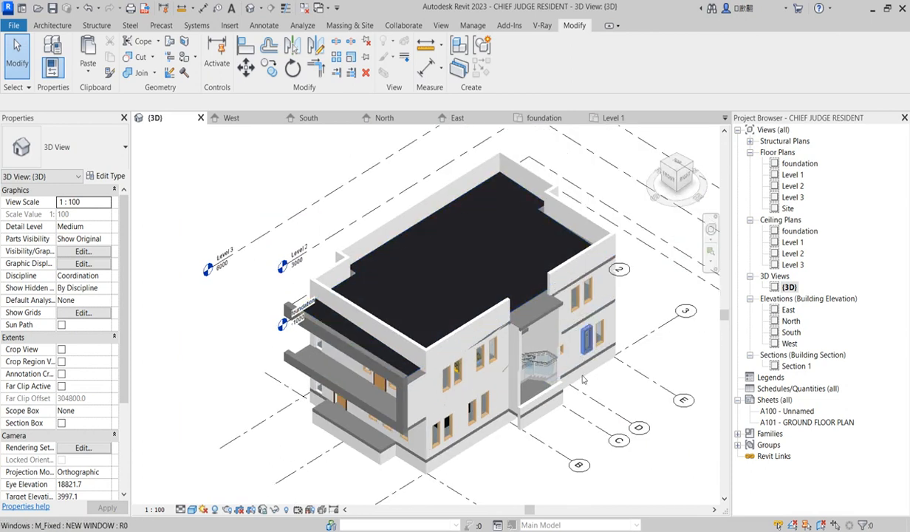
left_click(540, 403)
scroll(534, 429, "up", 3)
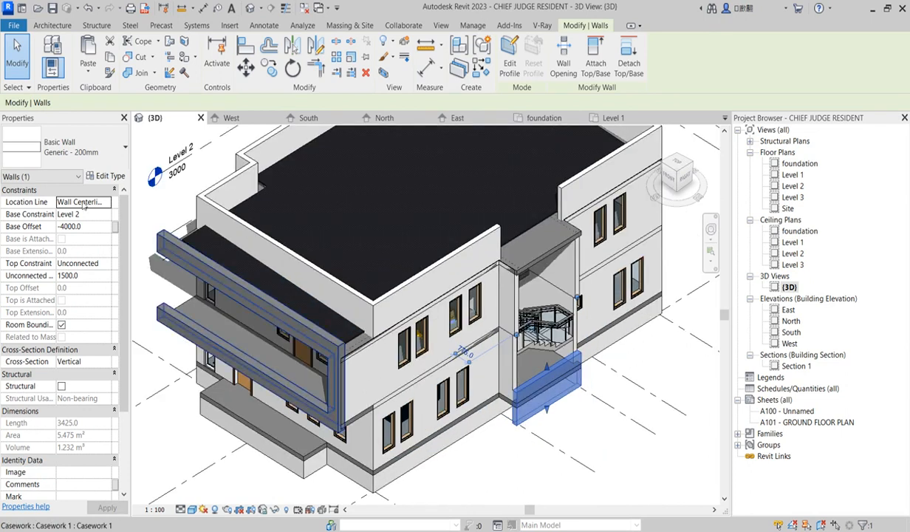
left_click(107, 215)
left_click(103, 226)
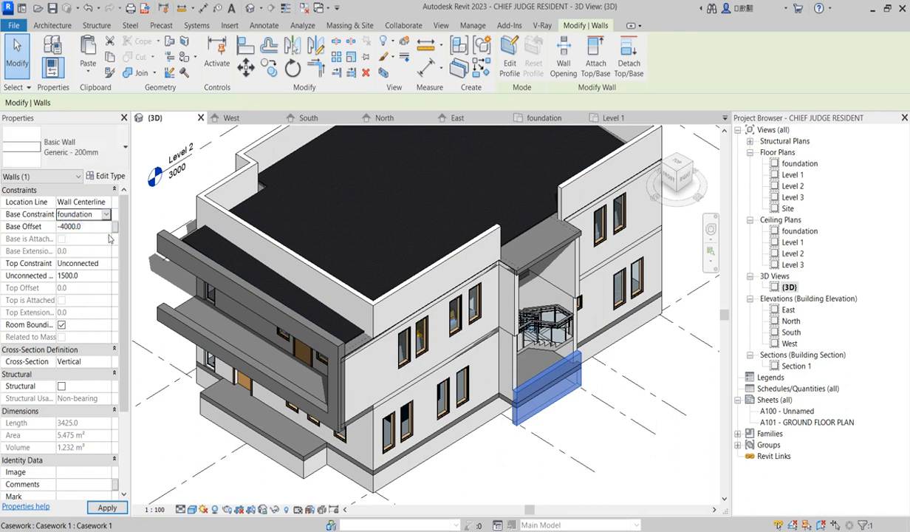
left_click(111, 232)
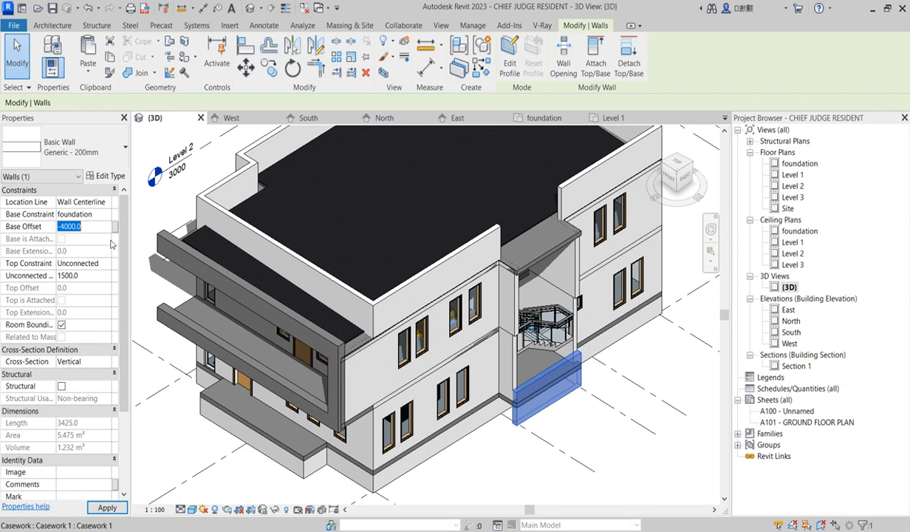
left_click(105, 230)
left_click(103, 274)
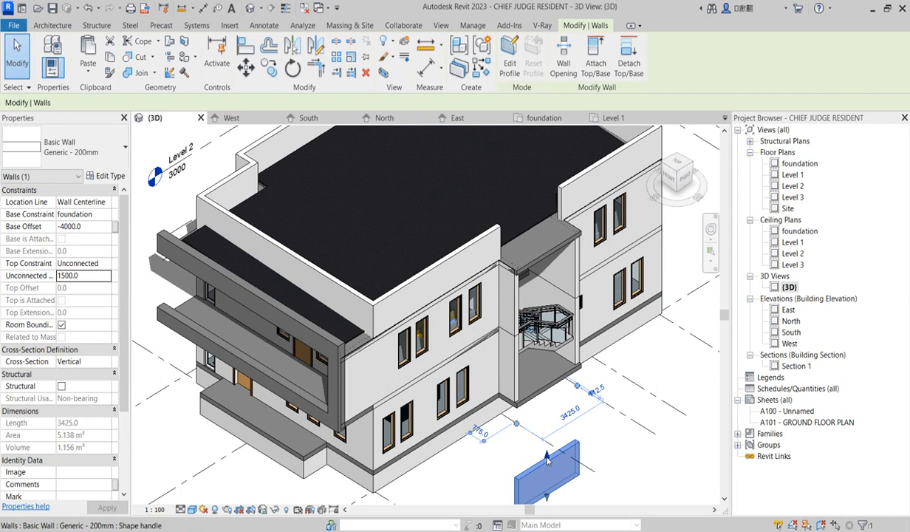
Stretch the stairwell wall's top edge above the roof and raise its bottom edge, making it about 9757 mm high.
left_click_drag(549, 458, 531, 363)
scroll(539, 414, "down", 2)
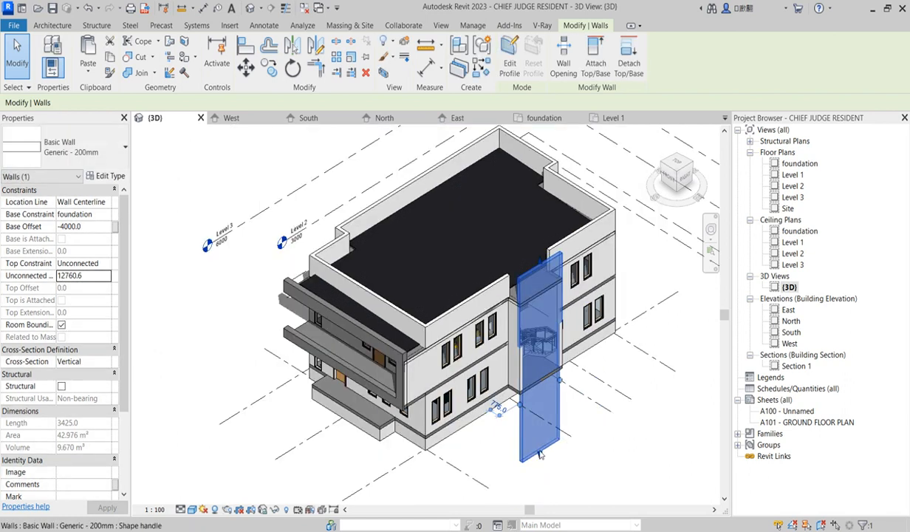
left_click_drag(545, 413, 544, 369)
Set the stairwell wall's base offset to -1000 and clear the selection.
left_click(87, 226)
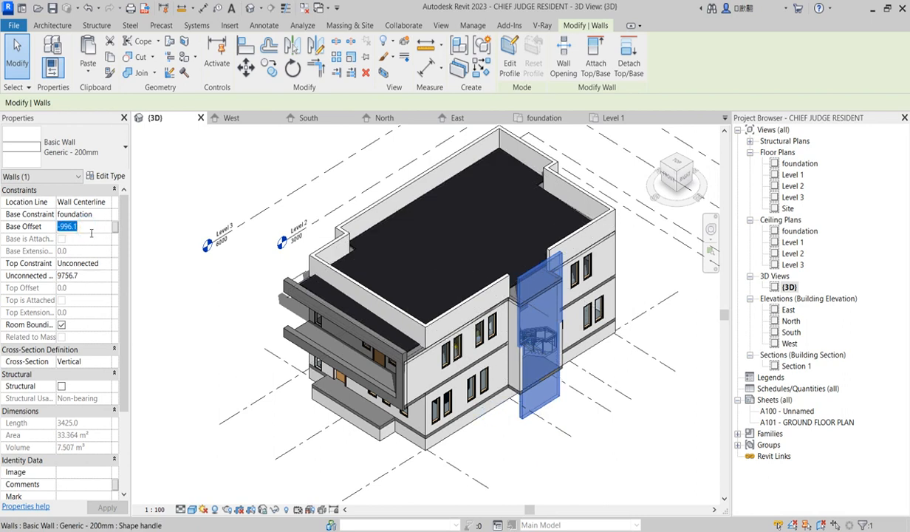
type("-1000")
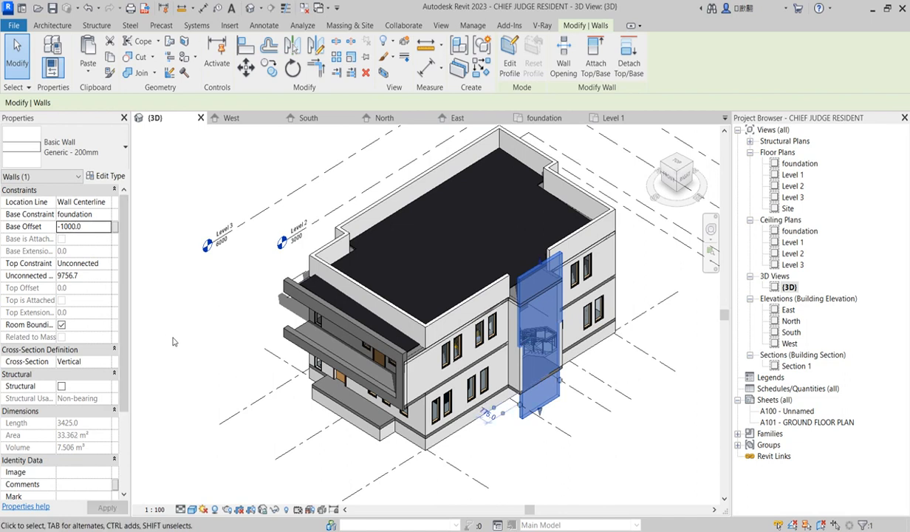
left_click(172, 337)
Change the stairwell wall's base offset again to bring its bottom edge up to the building's foundation base.
scroll(529, 402, "up", 3)
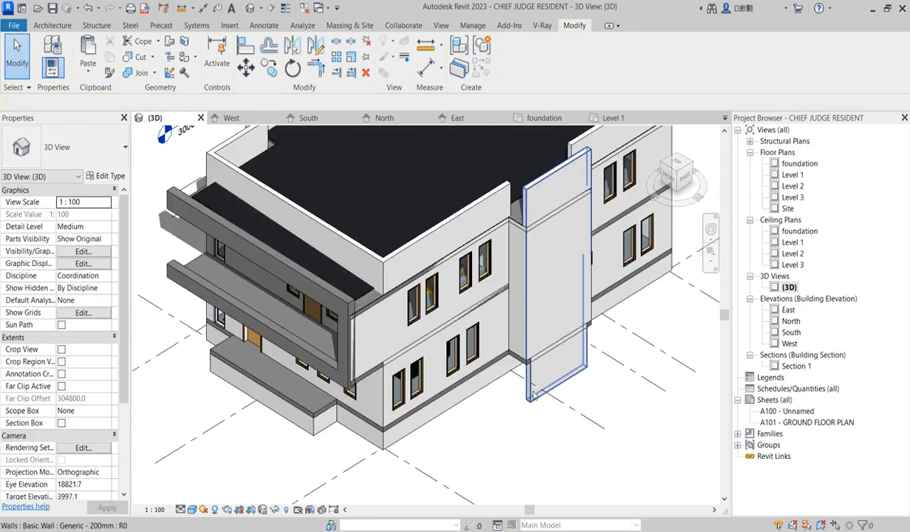
left_click(530, 394)
left_click(84, 226)
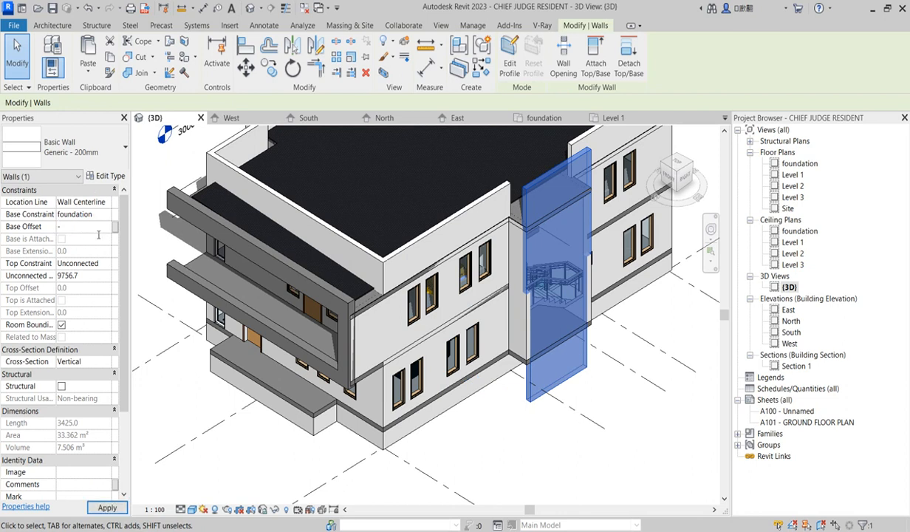
left_click(170, 403)
scroll(575, 276, "down", 3)
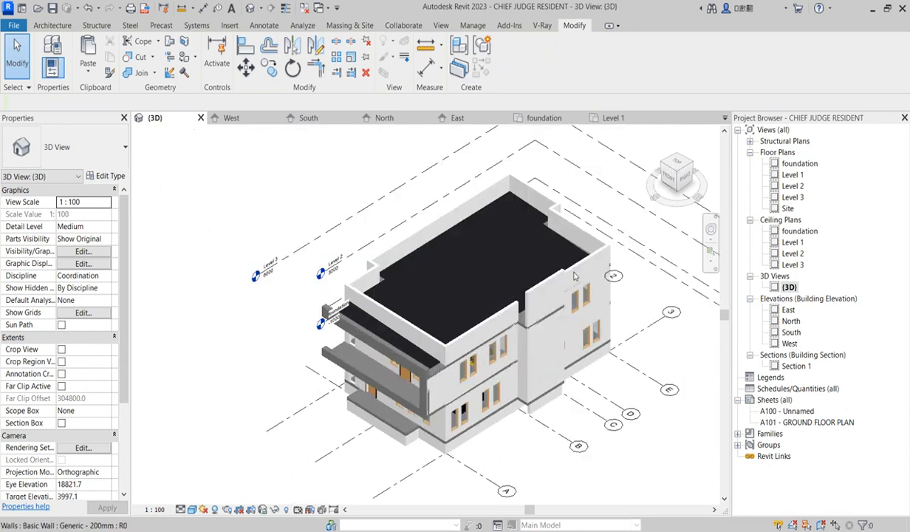
On the Level 3 plan, draw 1500 mm Generic - 200mm parapet returns joining the main roof parapet to the stairwell wall.
scroll(529, 401, "up", 4)
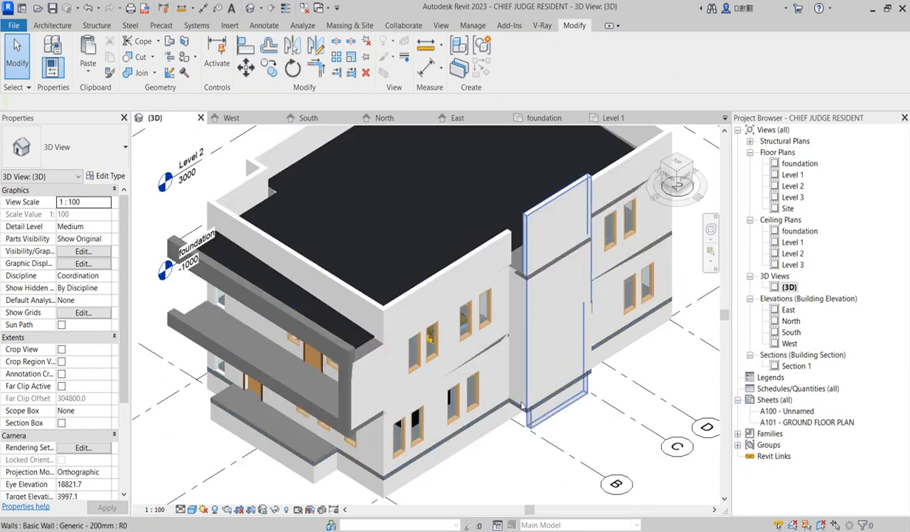
left_click(503, 244)
double_click(792, 197)
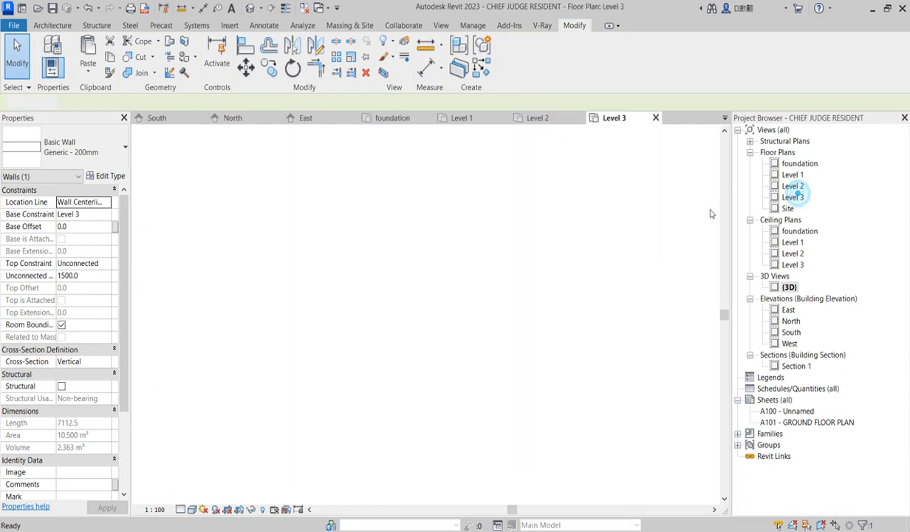
scroll(517, 222, "up", 3)
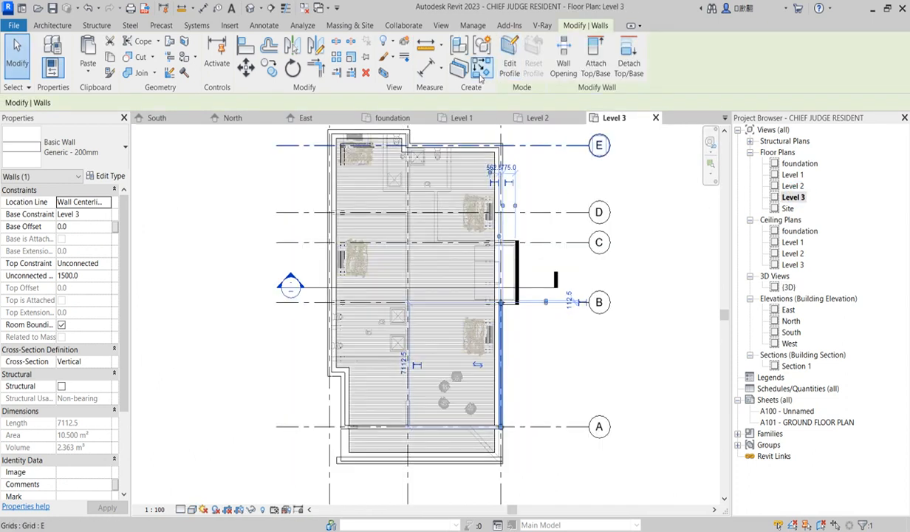
key("c")
key("s")
scroll(510, 303, "up", 5)
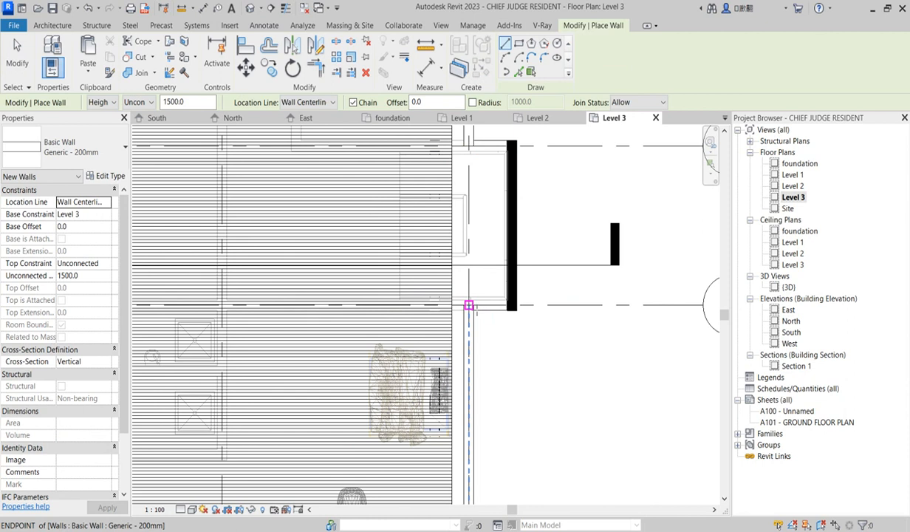
scroll(514, 373, "down", 4)
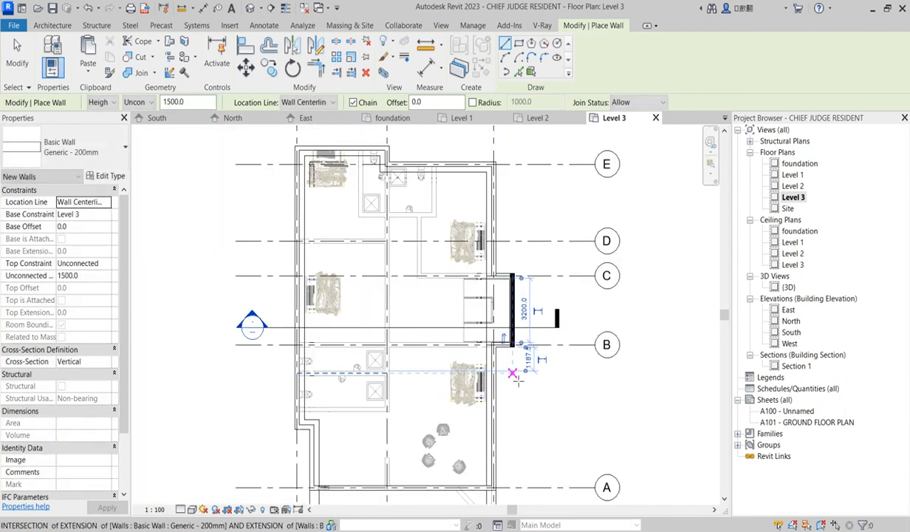
scroll(509, 277, "up", 3)
left_click(489, 270)
left_click(522, 269)
key("Escape")
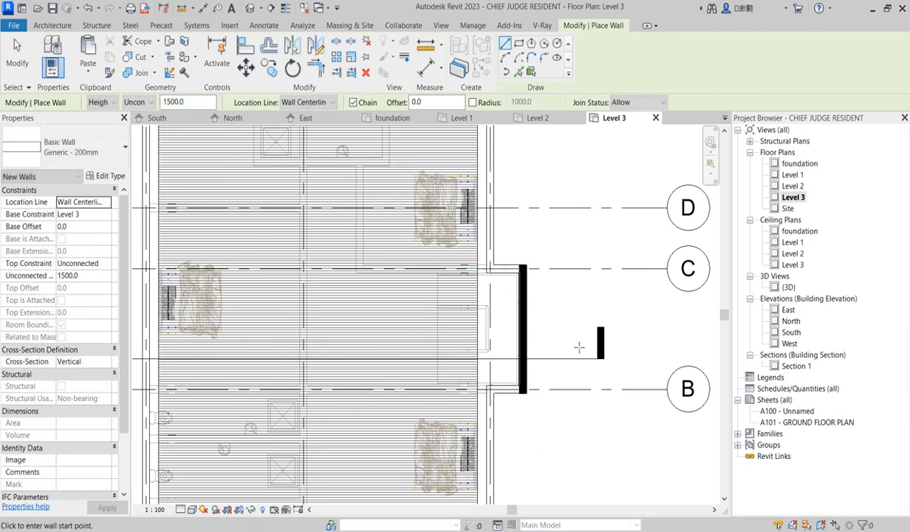
key("Escape")
In the 3D view, align the top of the stairwell wall with the top of the adjoining parapet and end the Align command.
scroll(534, 310, "down", 1)
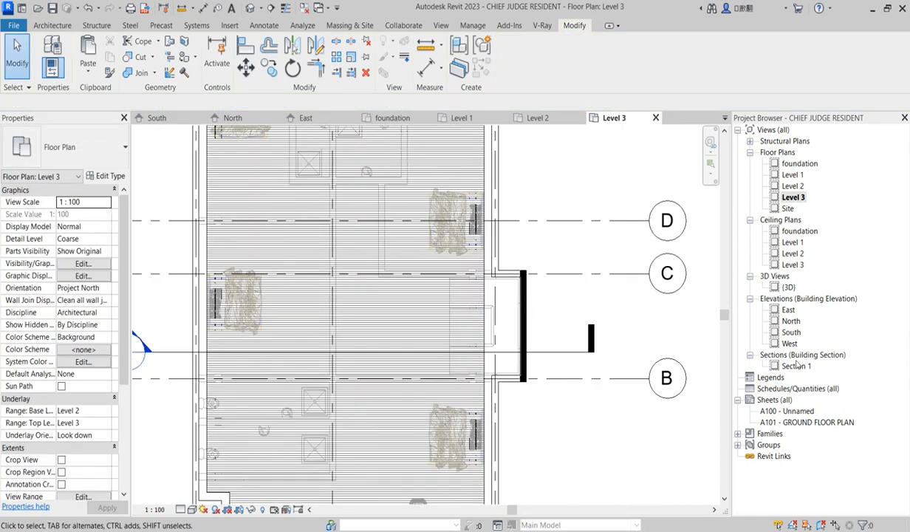
double_click(788, 286)
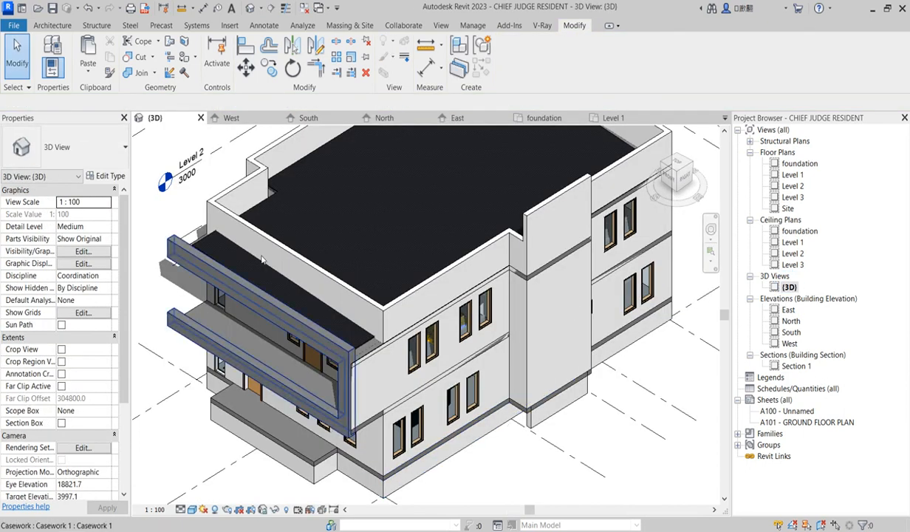
left_click(250, 46)
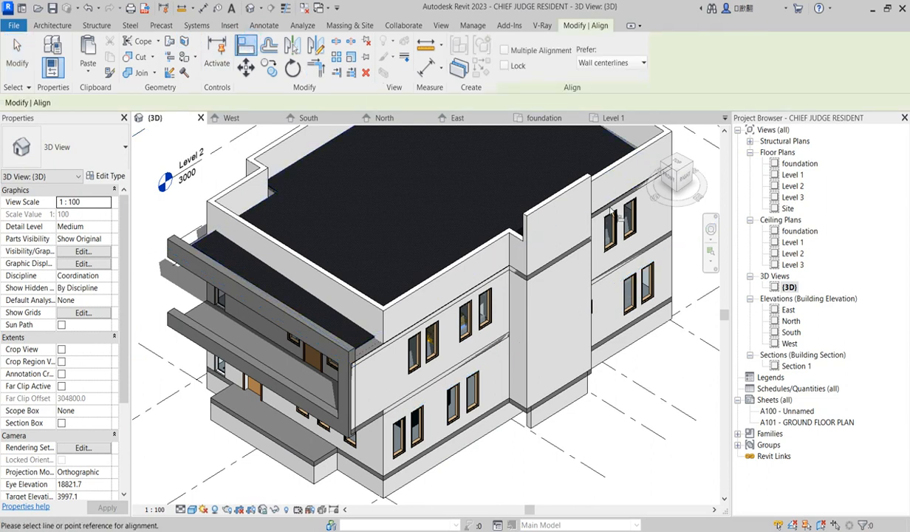
scroll(509, 240, "up", 4)
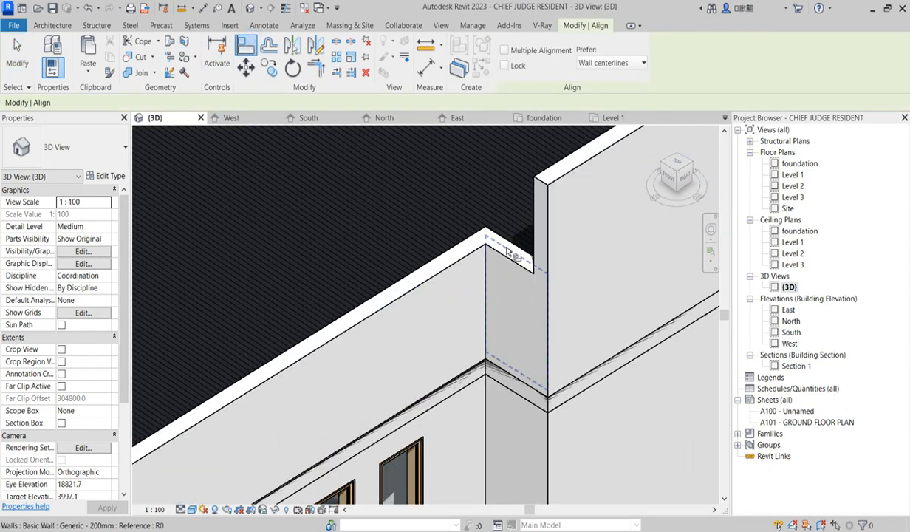
key("Escape")
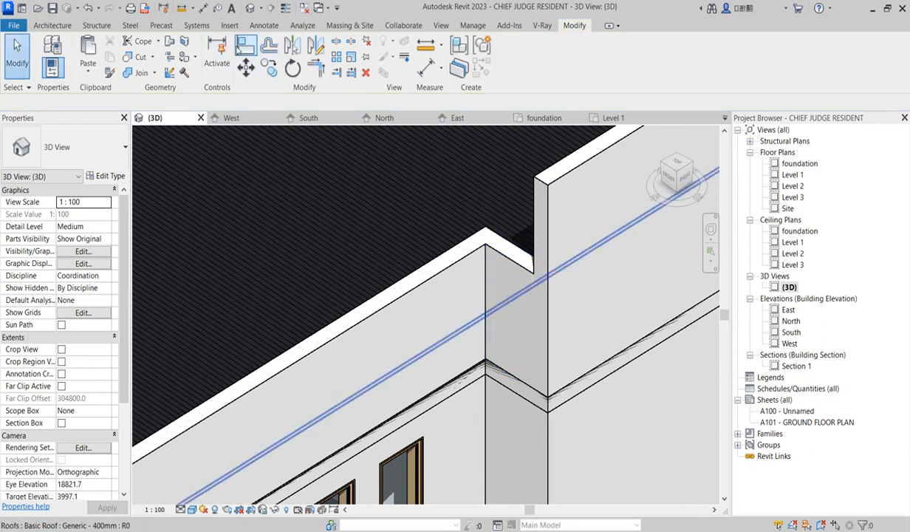
left_click(245, 45)
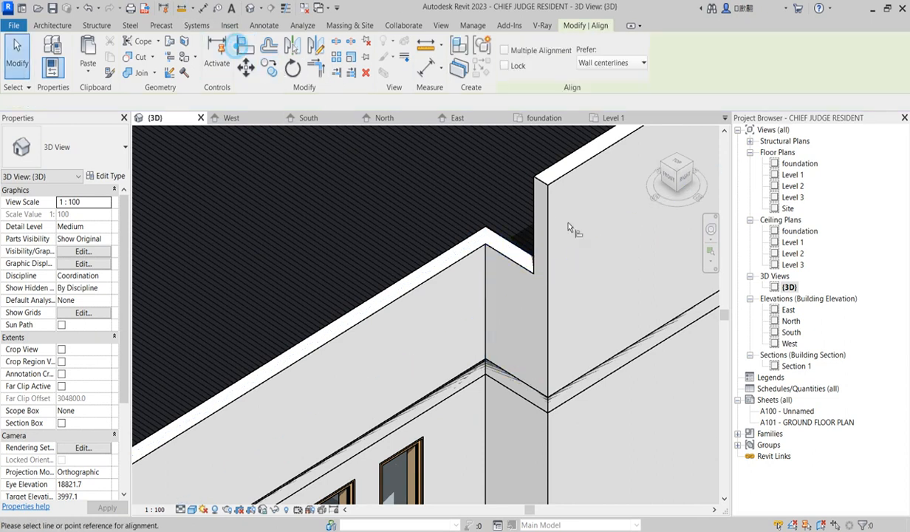
left_click(503, 251)
scroll(569, 174, "down", 6)
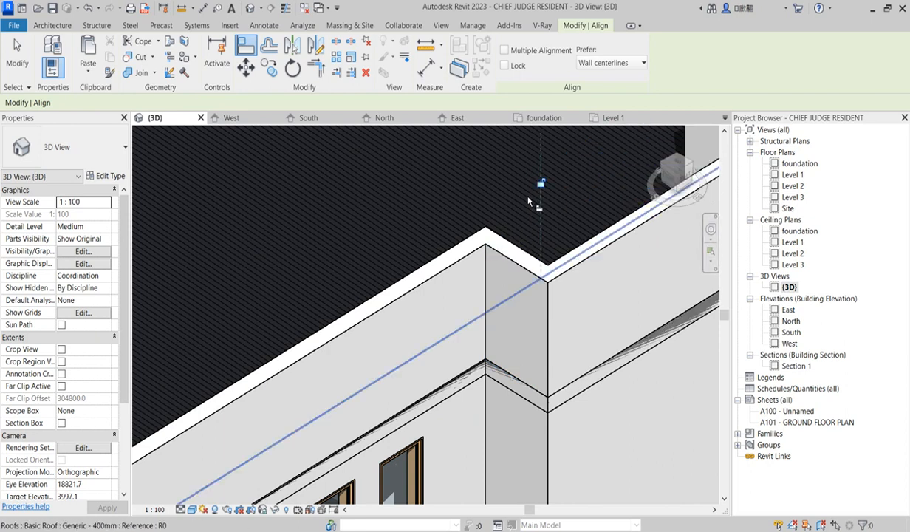
left_click(623, 339)
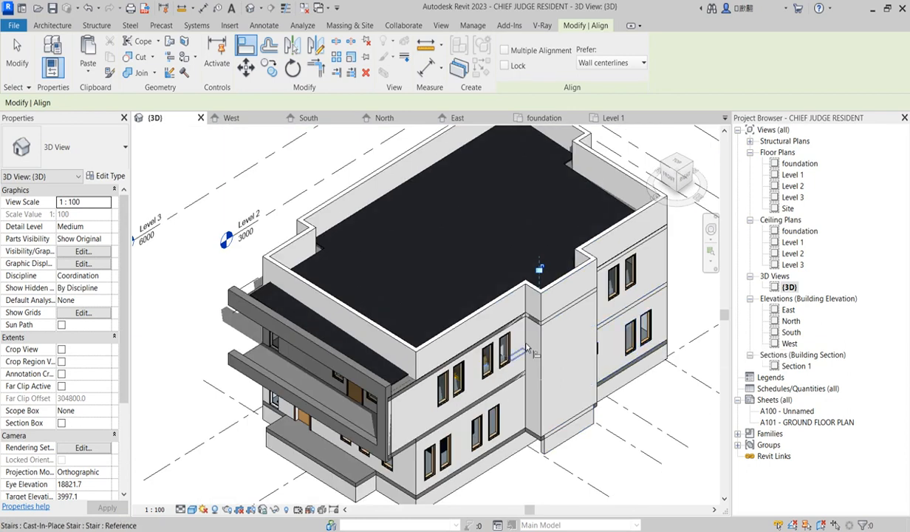
scroll(227, 287, "up", 3)
right_click(196, 237)
left_click(213, 246)
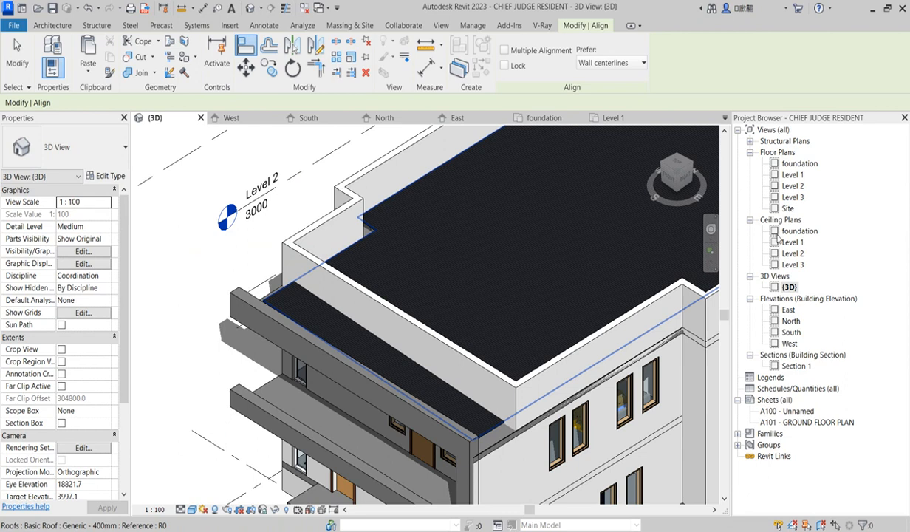
right_click(275, 290)
left_click(274, 297)
right_click(173, 250)
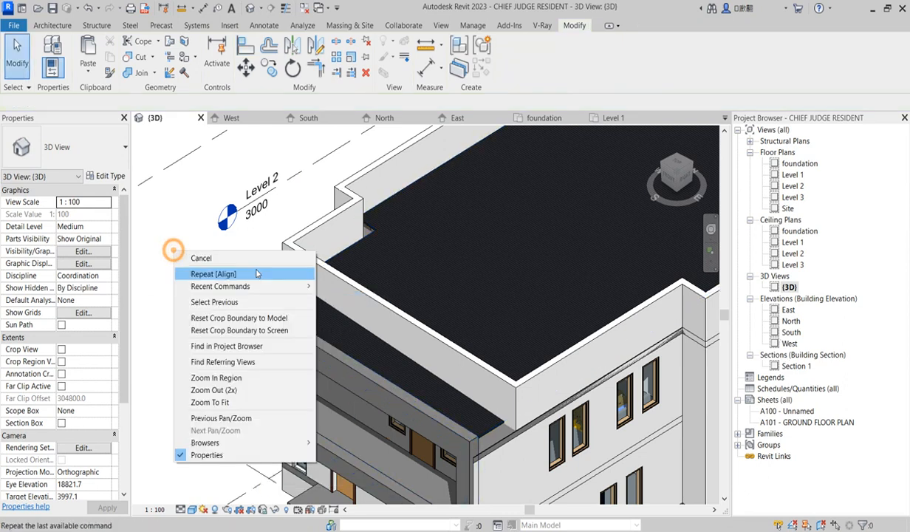
left_click(195, 258)
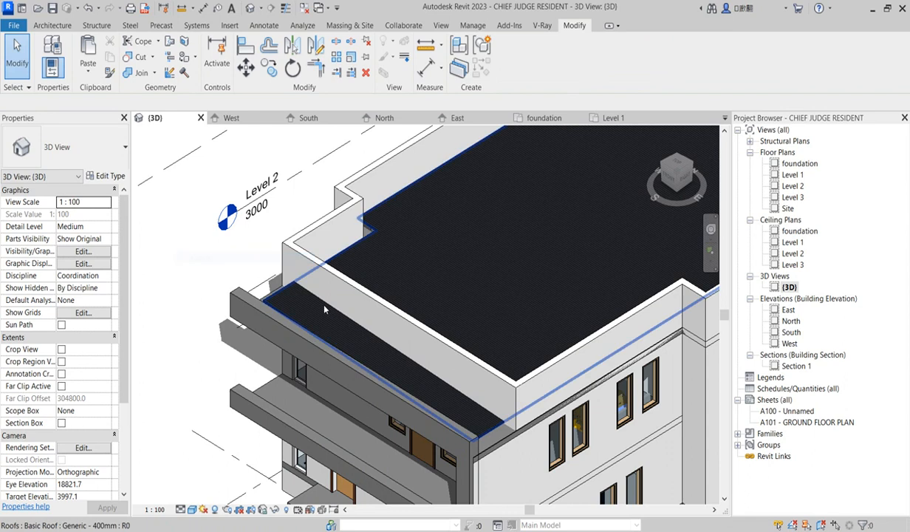
Open the roof's footprint for editing and display the sketch in the Site floor plan.
left_click(282, 298)
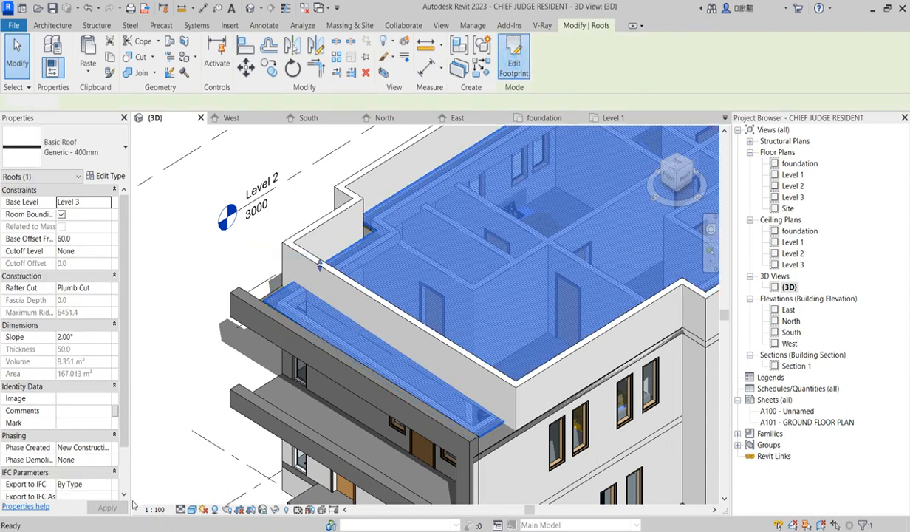
left_click(514, 63)
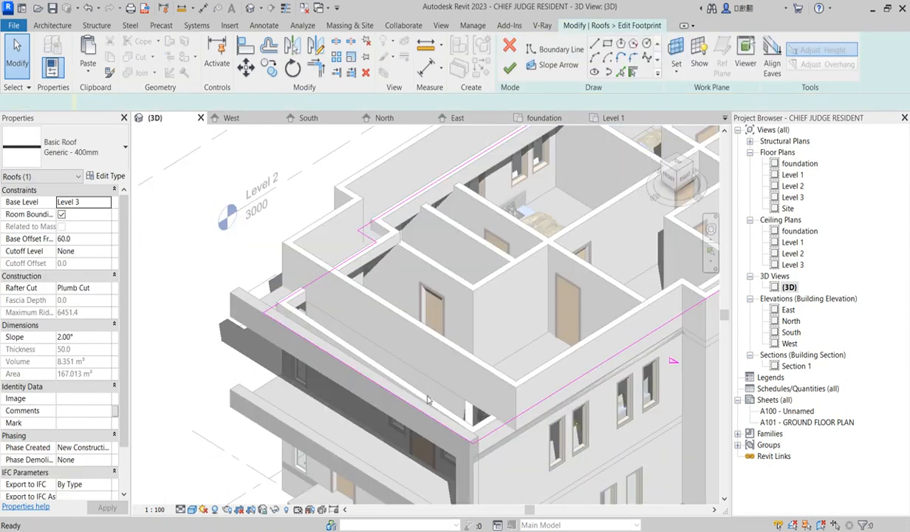
double_click(793, 198)
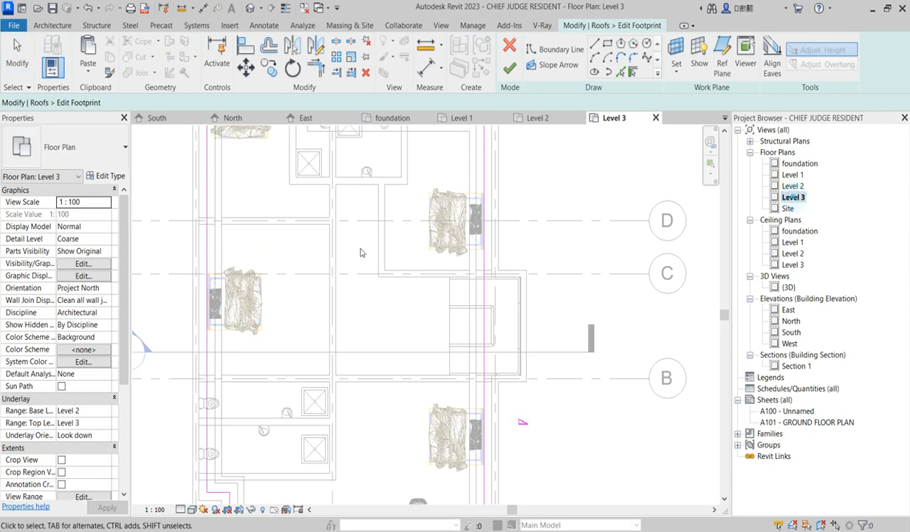
double_click(789, 208)
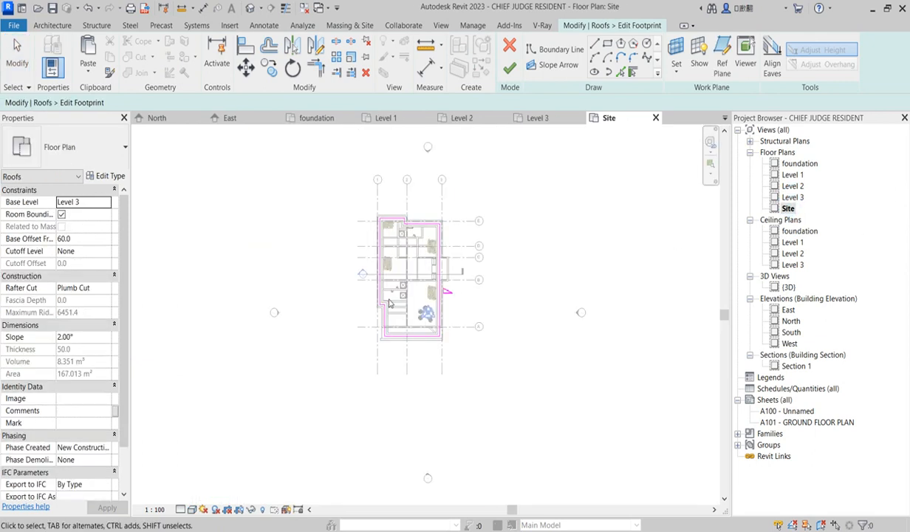
scroll(521, 273, "up", 2)
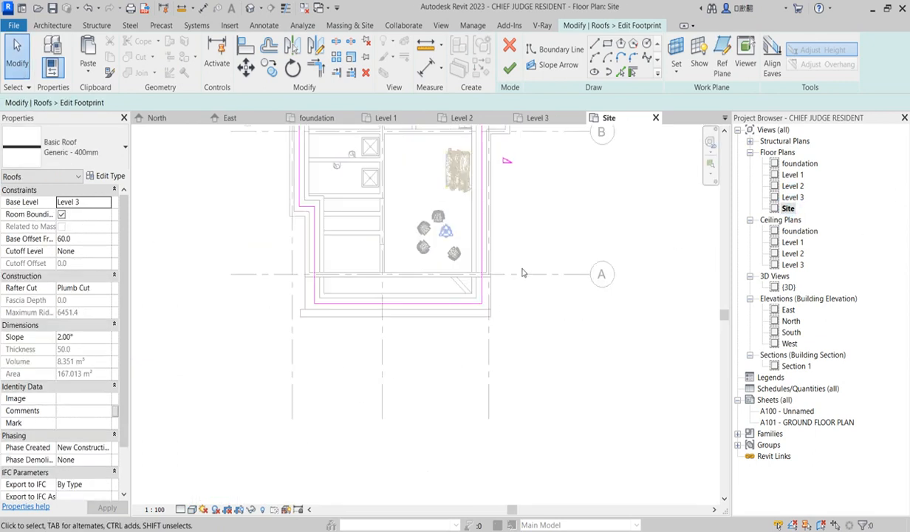
Align the roof footprint's front boundary line with the inner face of the wall on grid A and leave the Align command.
left_click(244, 47)
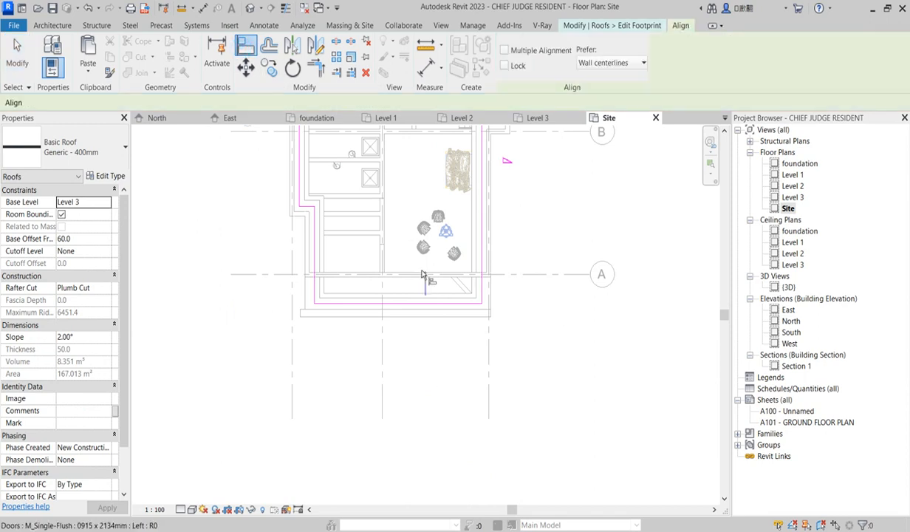
scroll(391, 272, "up", 2)
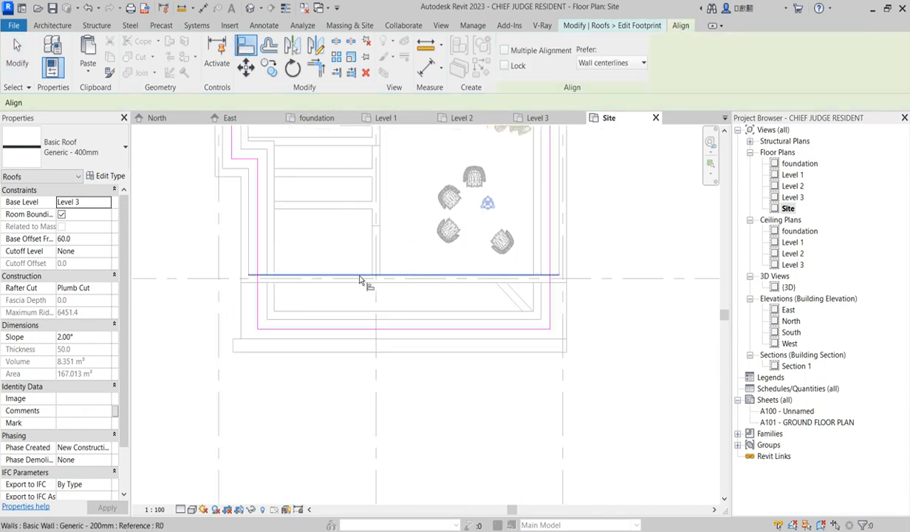
scroll(366, 280, "up", 2)
left_click(359, 278)
left_click(409, 367)
scroll(405, 374, "down", 3)
scroll(401, 374, "up", 4)
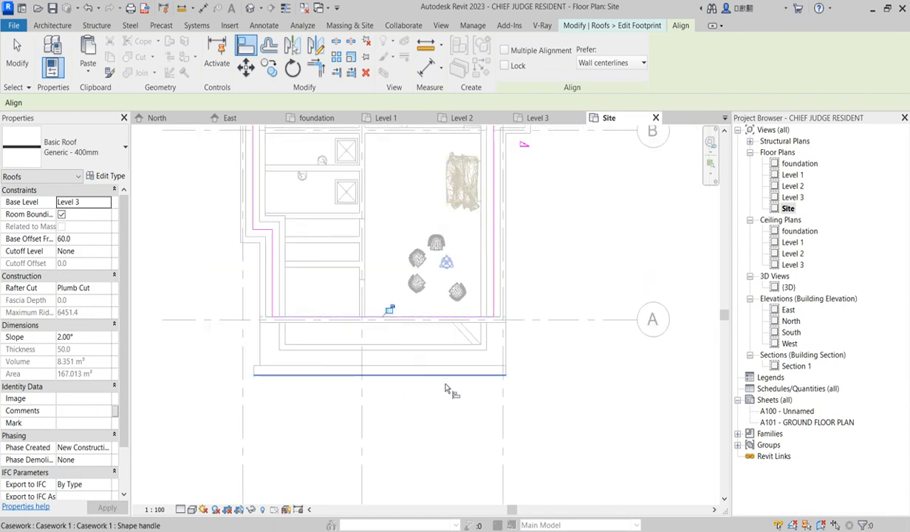
right_click(401, 344)
right_click(421, 347)
left_click(447, 355)
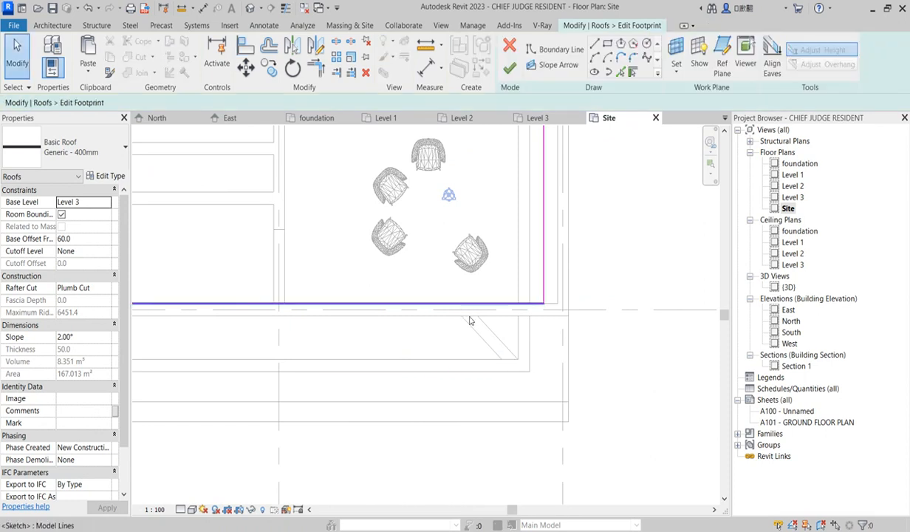
Nudge the roof footprint's front boundary line inward to 80 mm from the inner face of the grid A wall.
scroll(451, 312, "down", 2)
left_click(438, 319)
scroll(425, 344, "down", 3)
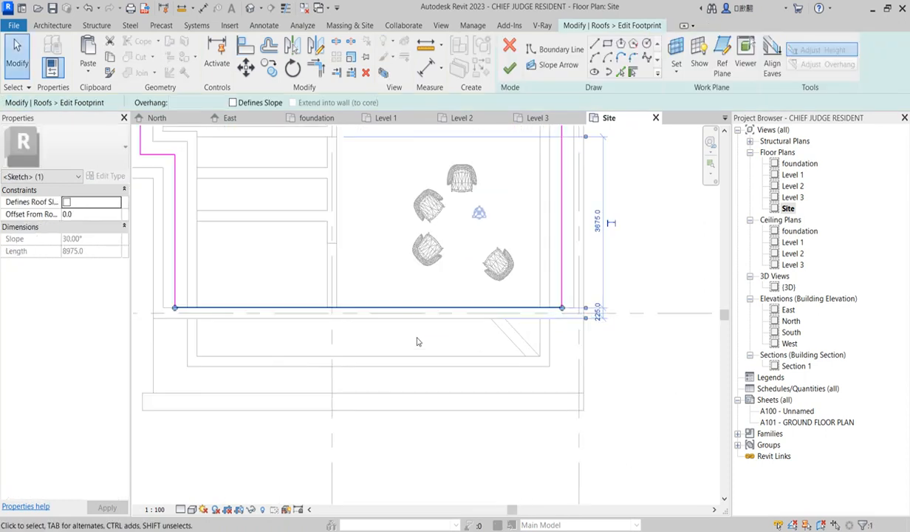
scroll(417, 359, "up", 4)
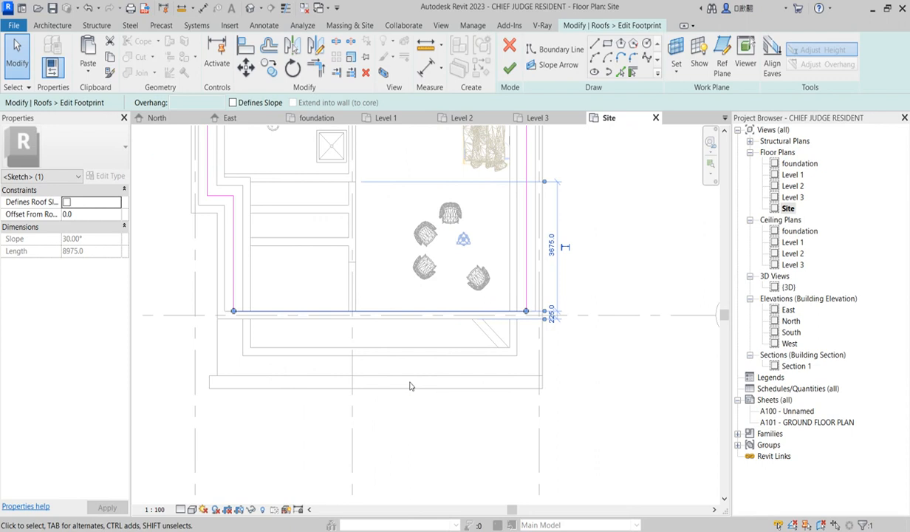
key("Up")
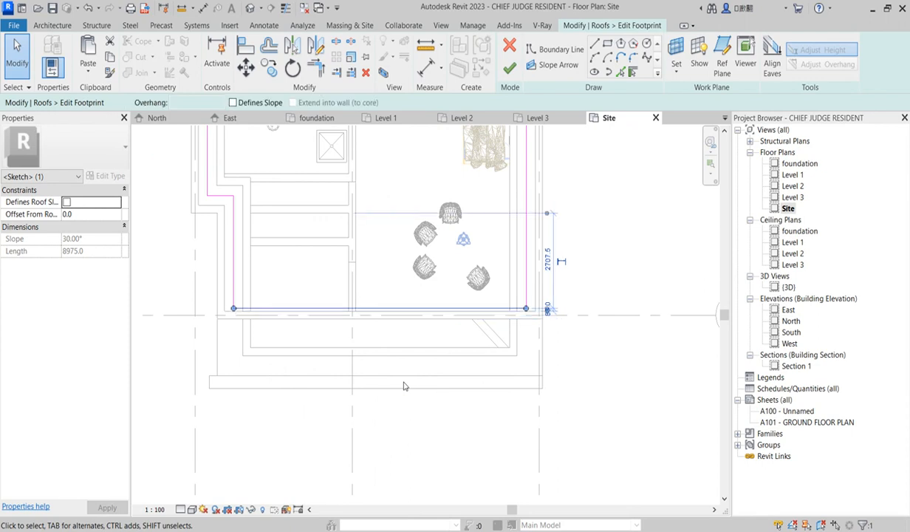
Examine the offset of the roof footprint's slope-defining side boundary line from the parapet wall and compare it with the front edge.
left_click(523, 290)
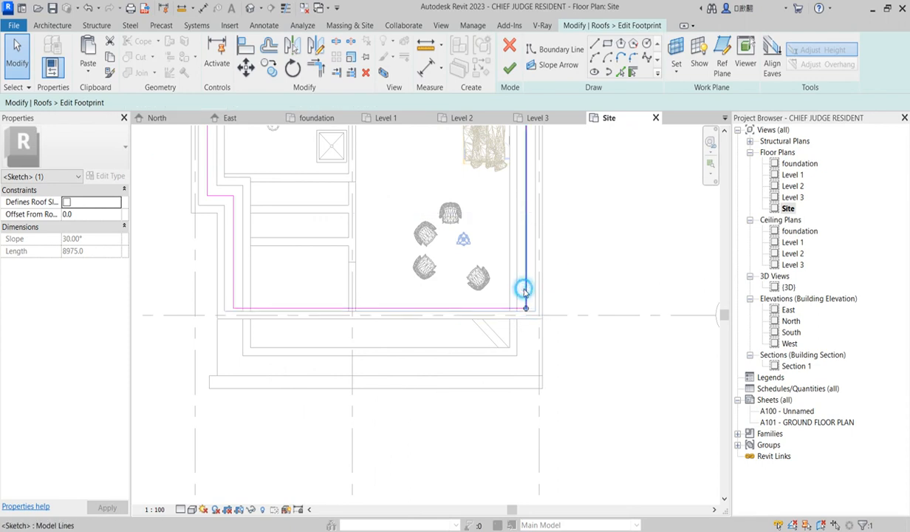
scroll(505, 447, "down", 3)
scroll(527, 162, "up", 5)
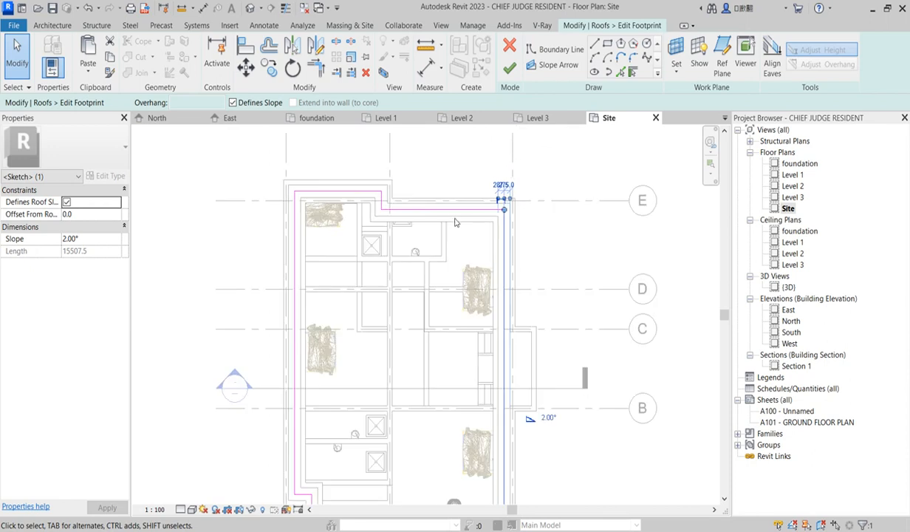
scroll(529, 235, "up", 4)
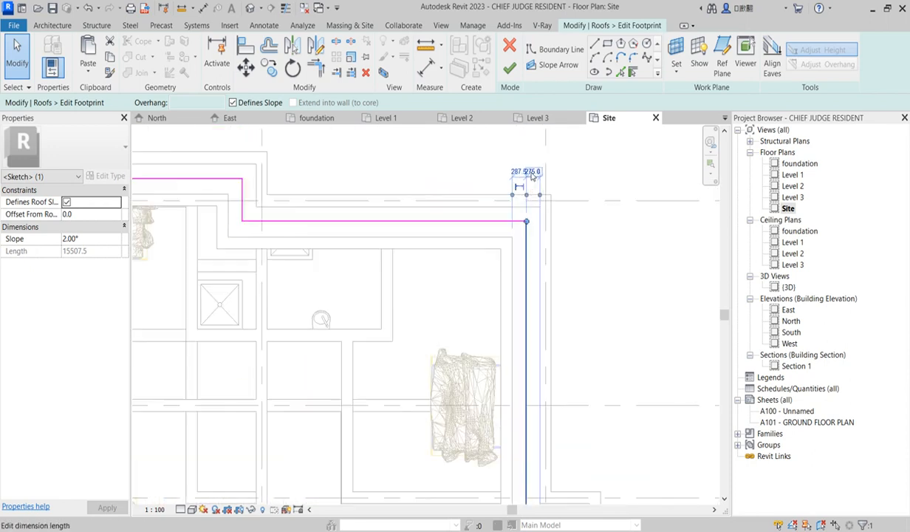
scroll(527, 233, "down", 2)
scroll(528, 233, "down", 3)
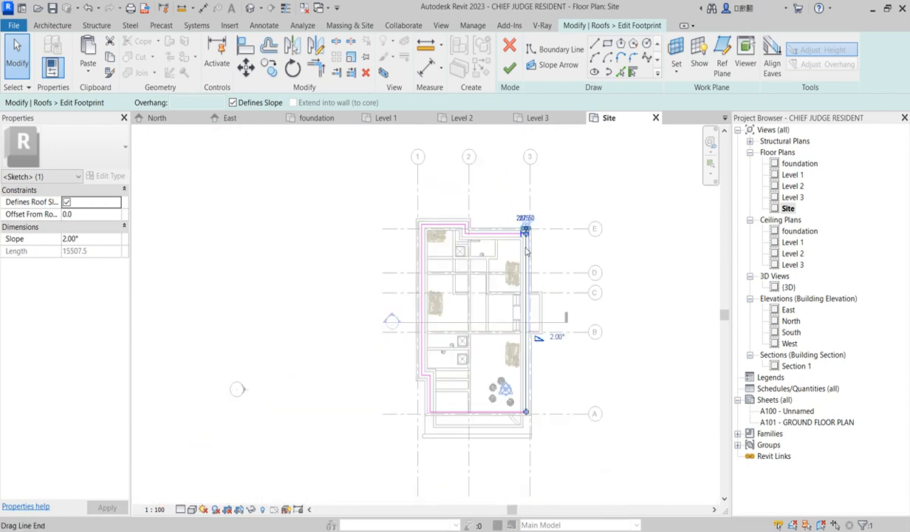
scroll(480, 373, "up", 4)
scroll(523, 361, "up", 2)
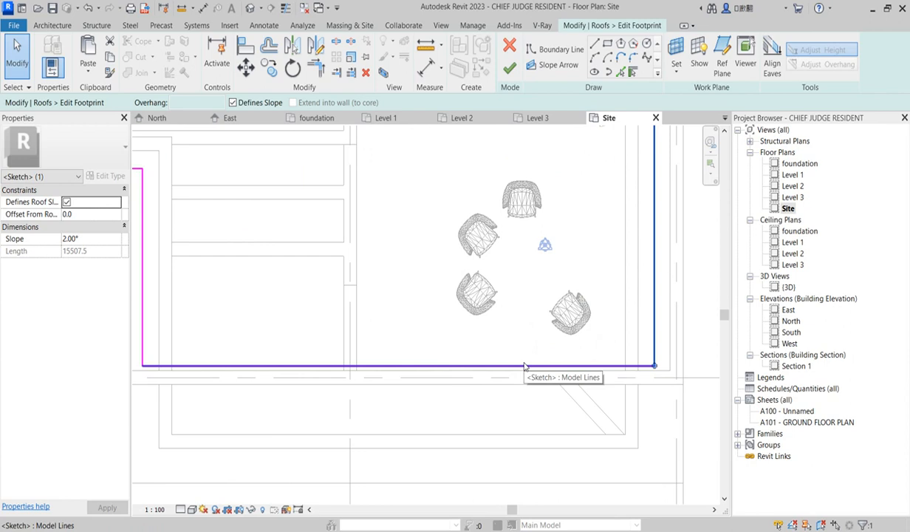
Move the roof footprint's front boundary line further inward and set its distance from the grid A wall to 275 mm.
left_click(524, 365)
key("Up")
key("Up")
key("Up")
key("Up")
key("Up")
key("Up")
key("Up")
key("Up")
key("Up")
key("Up")
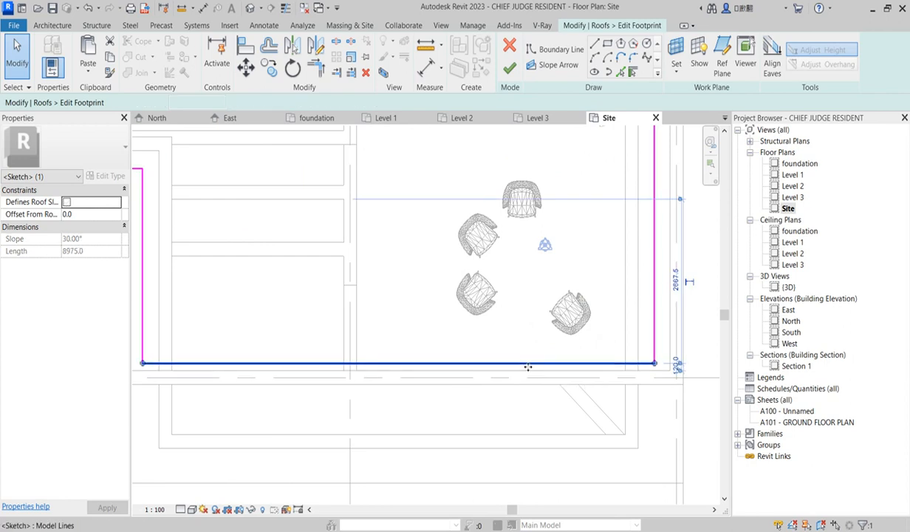
scroll(678, 370, "up", 2)
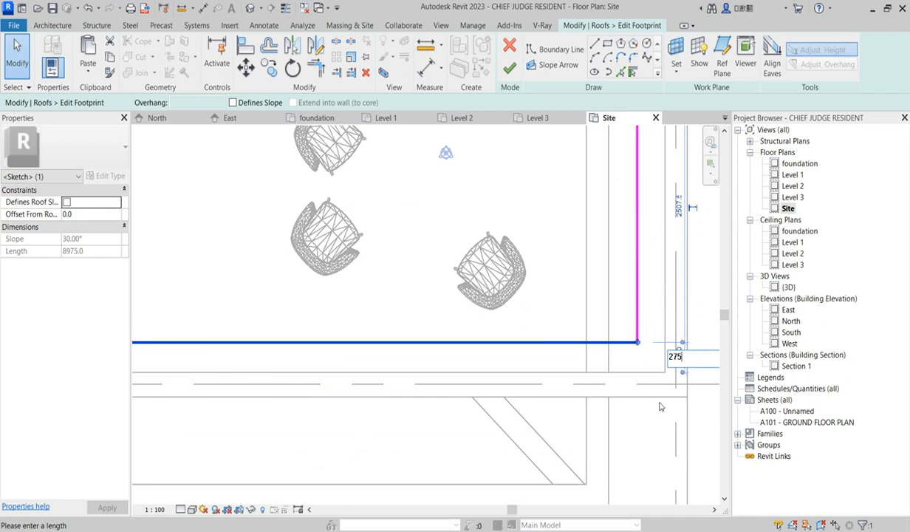
key("Return")
Finish the roof footprint edit and detach the walls that miss the reshaped roof.
left_click(593, 411)
scroll(582, 433, "down", 6)
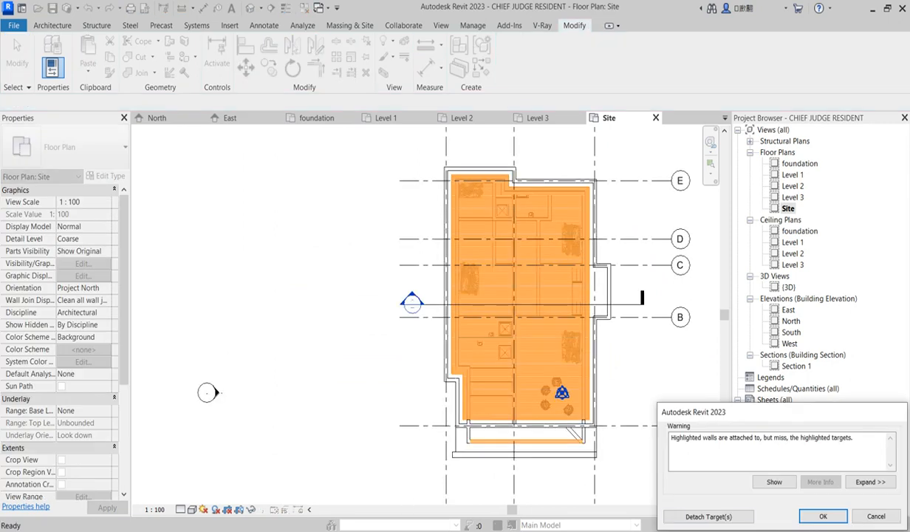
left_click(708, 516)
Check the reshaped roof in plan, go to the building section from its section line, and examine the roof edge there.
scroll(546, 429, "up", 2)
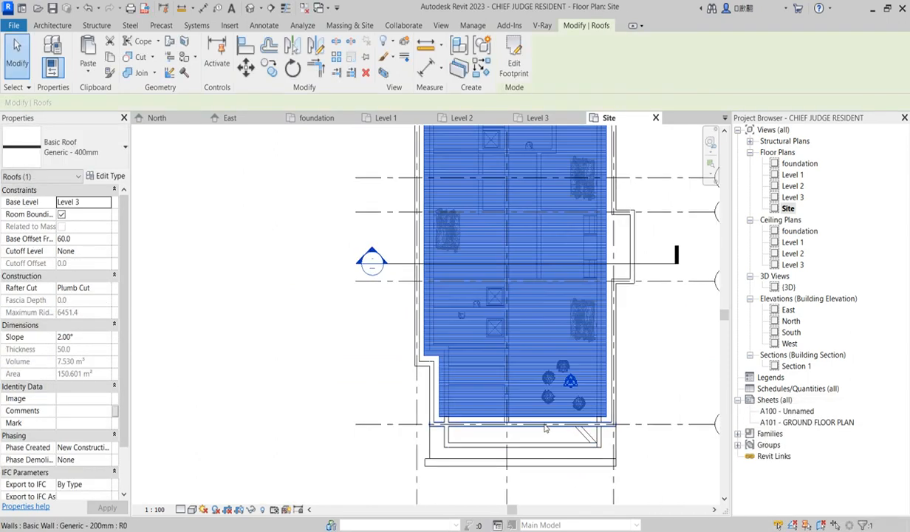
scroll(545, 429, "up", 1)
scroll(439, 466, "up", 1)
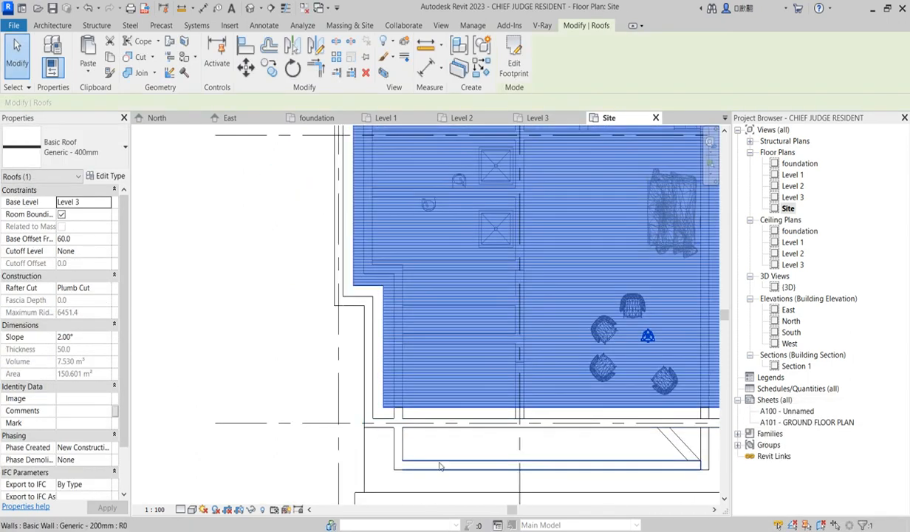
scroll(439, 466, "down", 2)
scroll(479, 457, "down", 2)
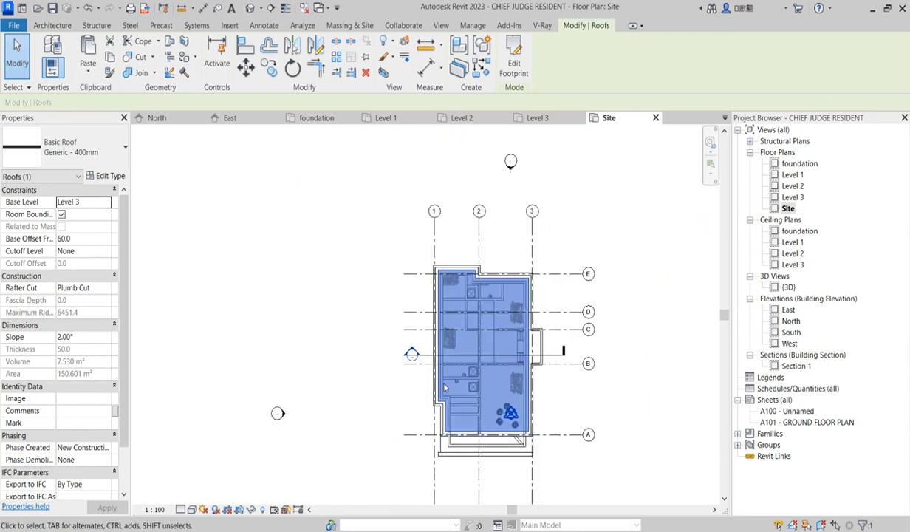
scroll(427, 373, "up", 1)
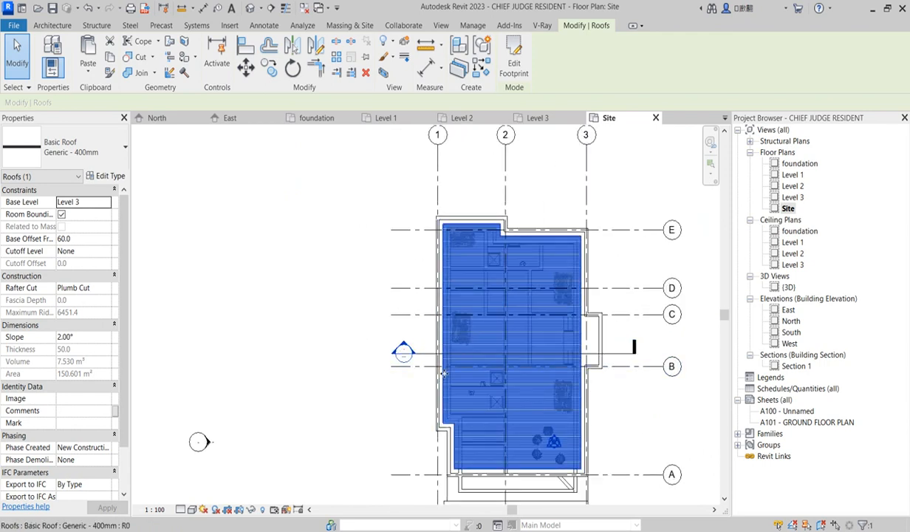
scroll(432, 372, "up", 1)
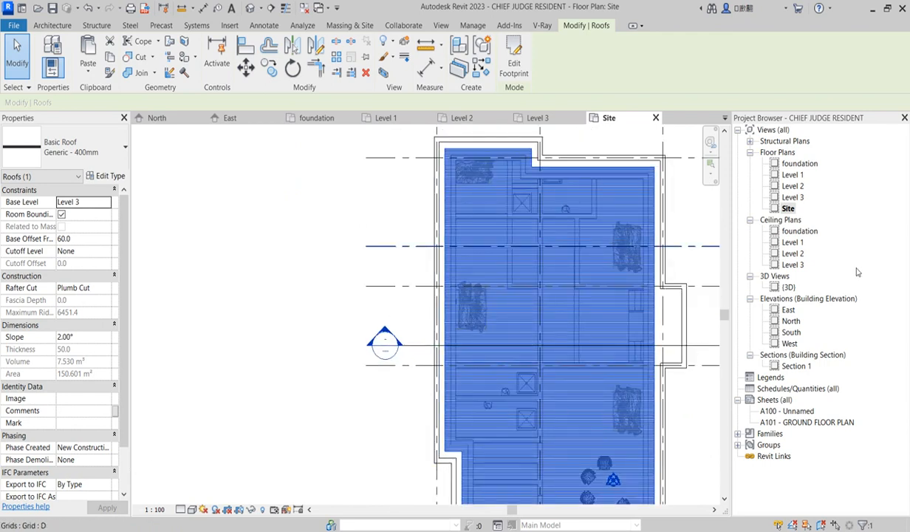
left_click(419, 351)
right_click(419, 351)
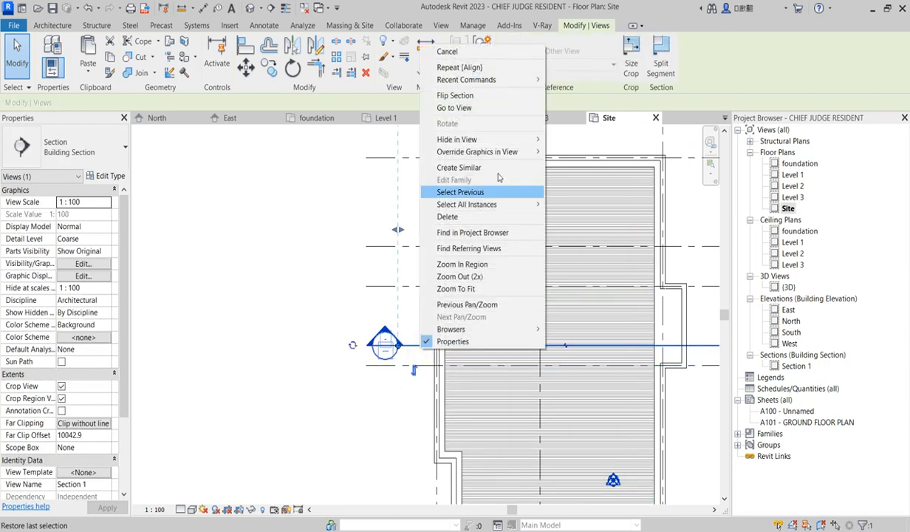
left_click(454, 107)
scroll(318, 288, "up", 4)
scroll(290, 288, "up", 2)
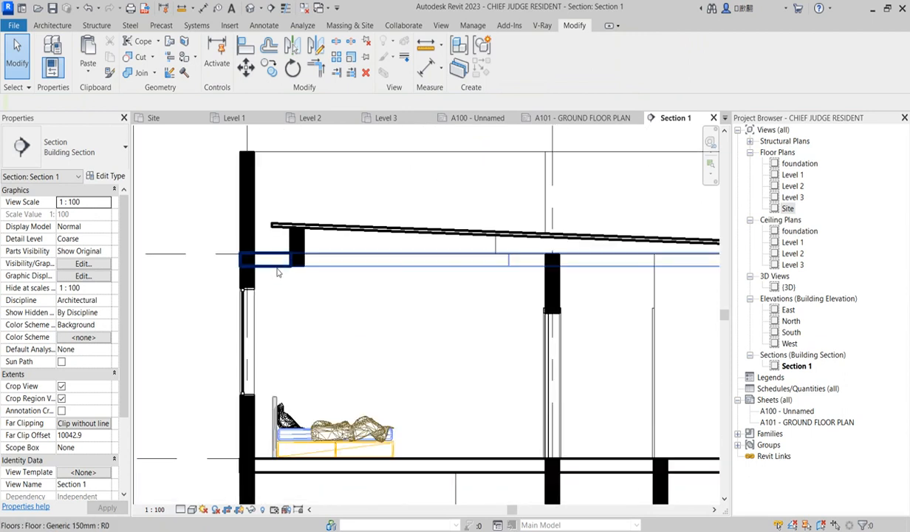
Open the Level 3 floor's boundary for editing from the section and display the sketch in the Level 3 floor plan.
left_click(277, 272)
left_click(514, 59)
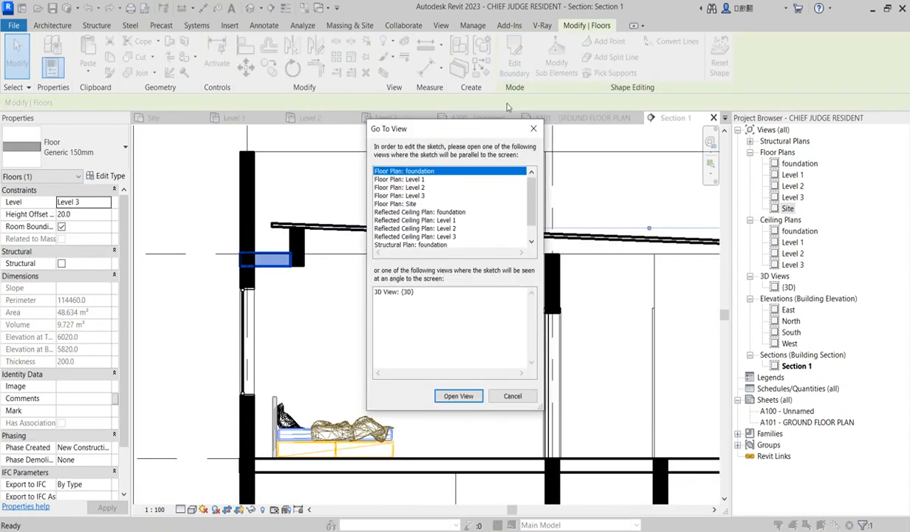
left_click(422, 197)
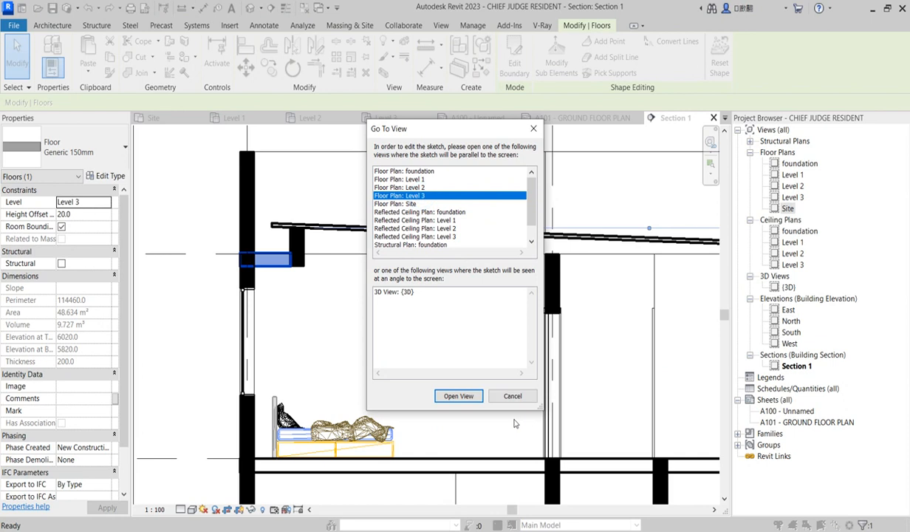
left_click(459, 396)
scroll(460, 324, "down", 3)
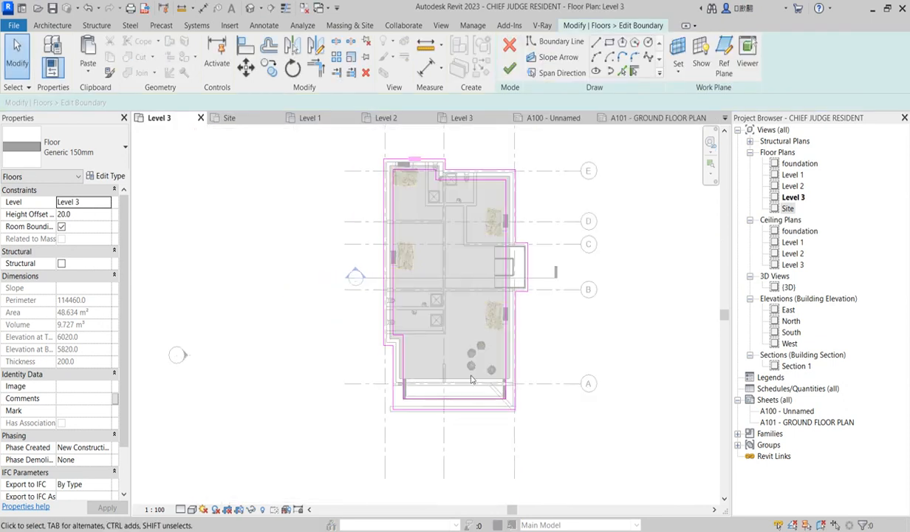
Move the floor opening's front boundary line inward behind the grid A wall, about 1680 mm from the front wall, and finish the boundary.
scroll(460, 332, "up", 3)
scroll(460, 424, "up", 1)
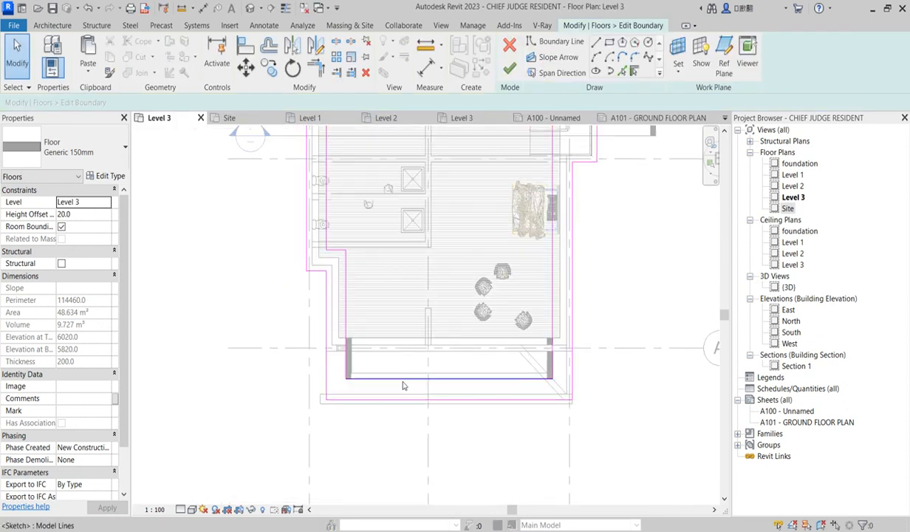
left_click(405, 379)
left_click_drag(414, 381, 418, 334)
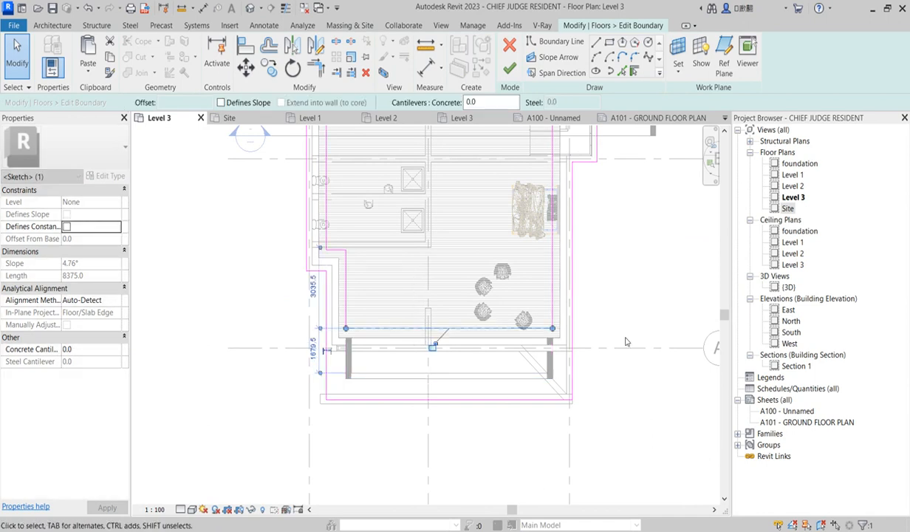
left_click(642, 260)
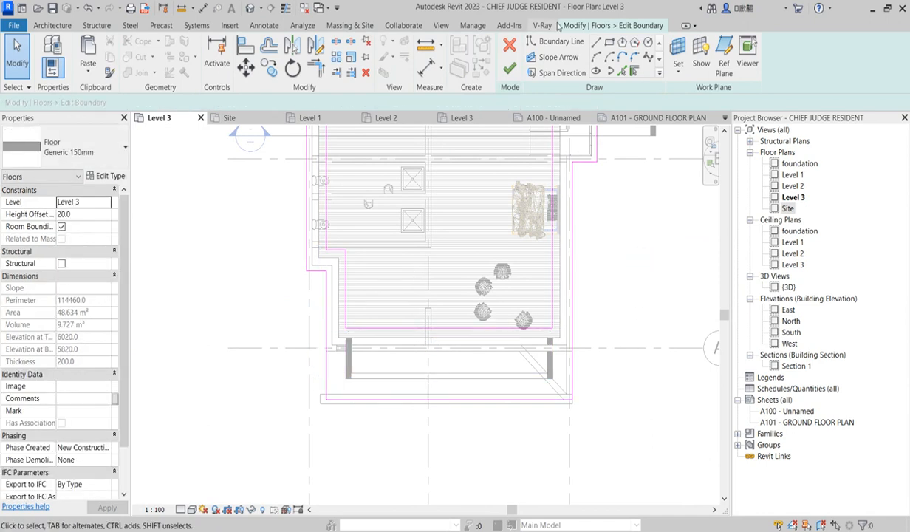
left_click(511, 69)
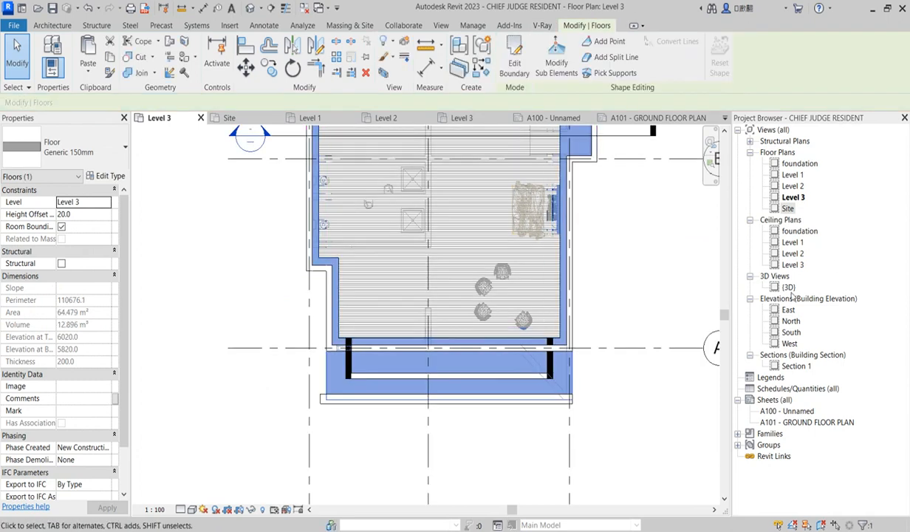
Delete the 1500 mm high wall standing in front of the grid A parapet in the 3D view.
double_click(788, 288)
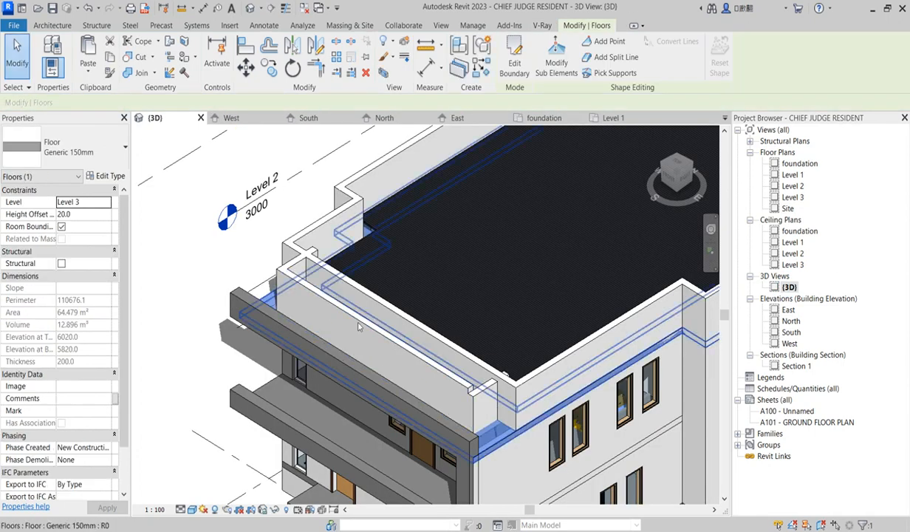
scroll(423, 365, "up", 4)
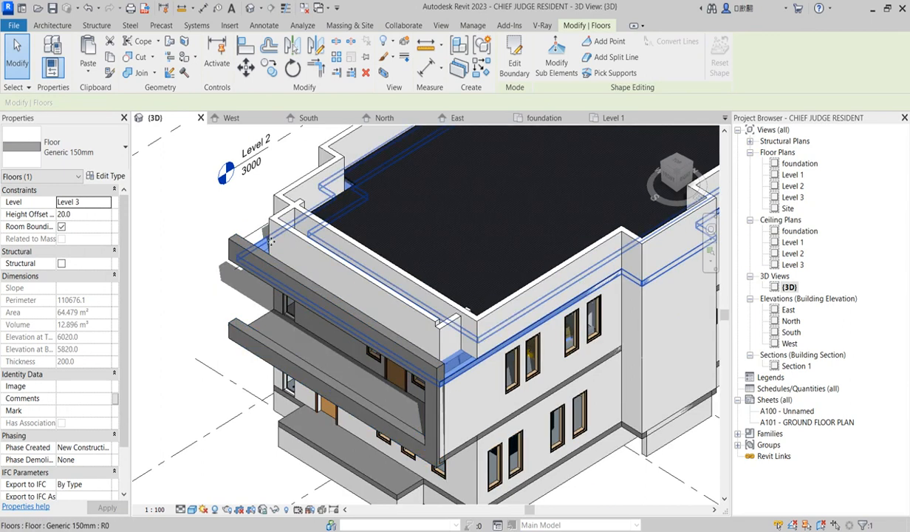
left_click(399, 303)
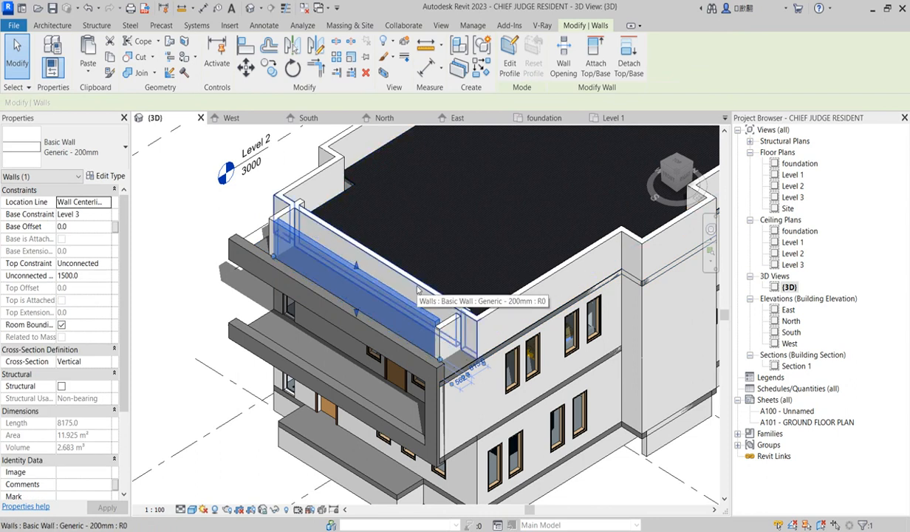
key("Escape")
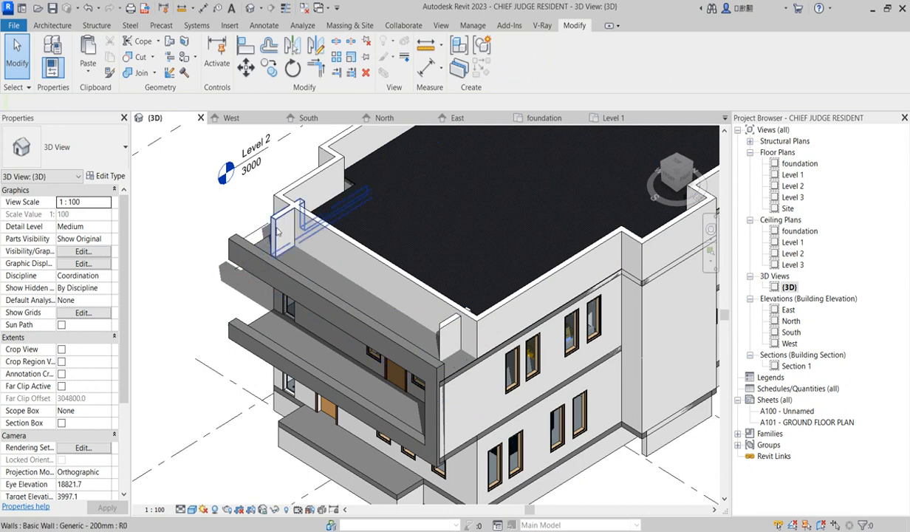
Try to trim the leftover side wall stub against the grid A parapet wall with the trim and extend tools.
scroll(278, 232, "up", 4)
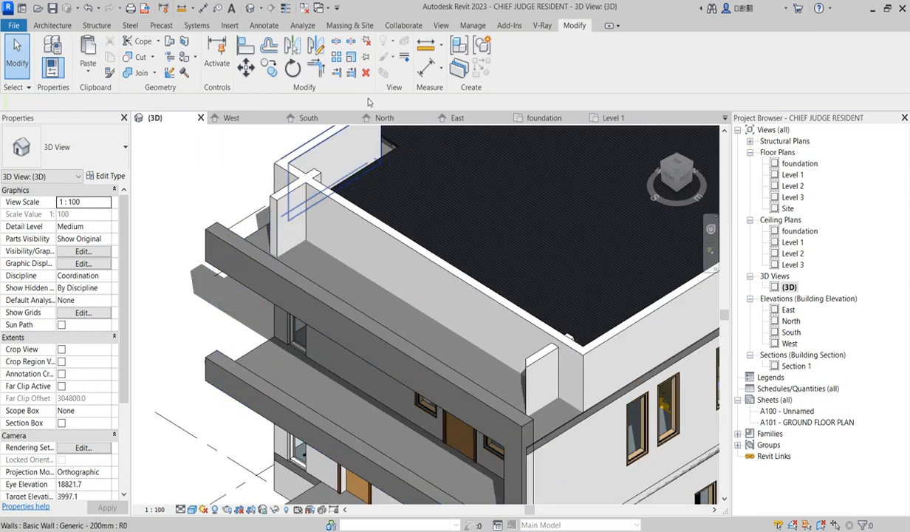
left_click(317, 68)
left_click(296, 177)
left_click(336, 201)
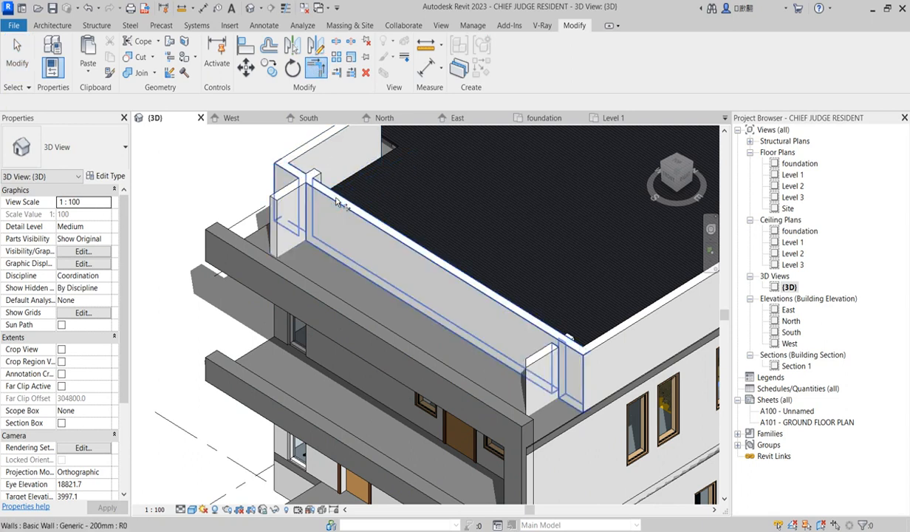
scroll(322, 181, "up", 4)
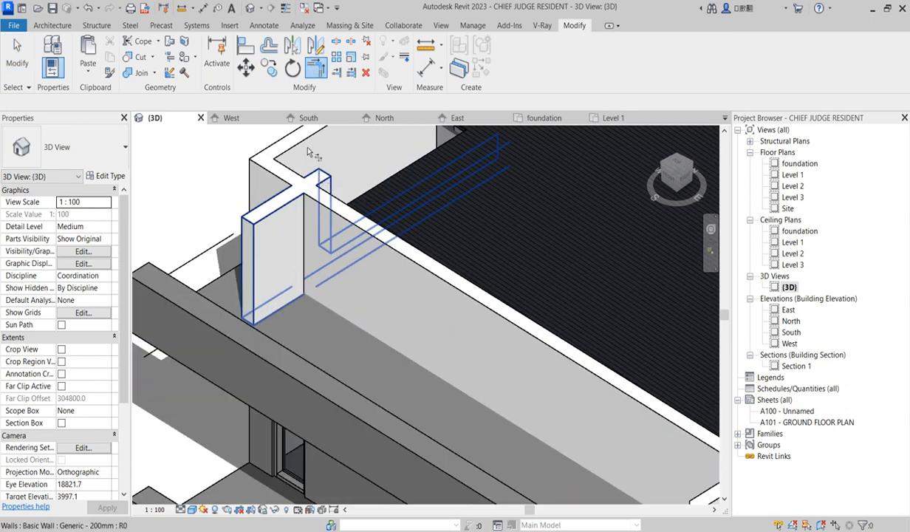
left_click(336, 72)
left_click(351, 73)
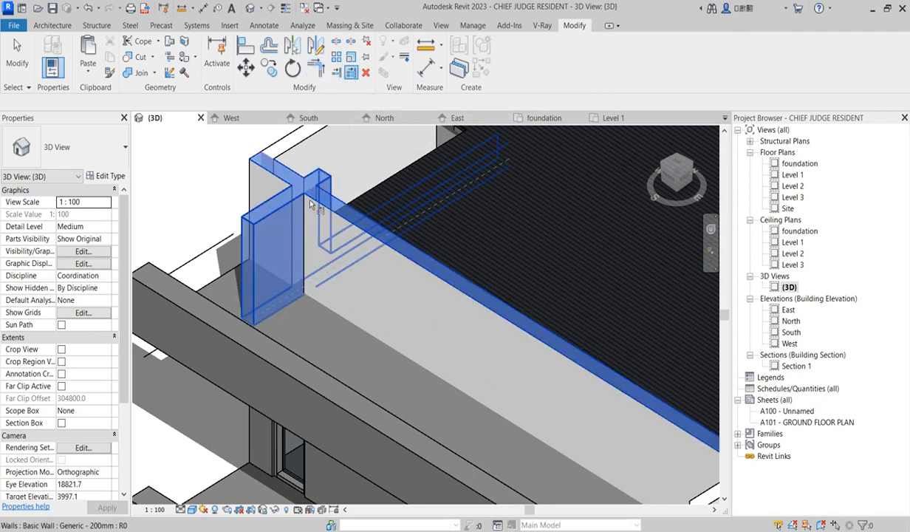
left_click(322, 181)
scroll(313, 311, "down", 3)
scroll(308, 303, "down", 1)
key("Escape")
Shorten the two side walls projecting past grid A in the Level 3 plan so they end beneath the roof.
left_click(272, 259)
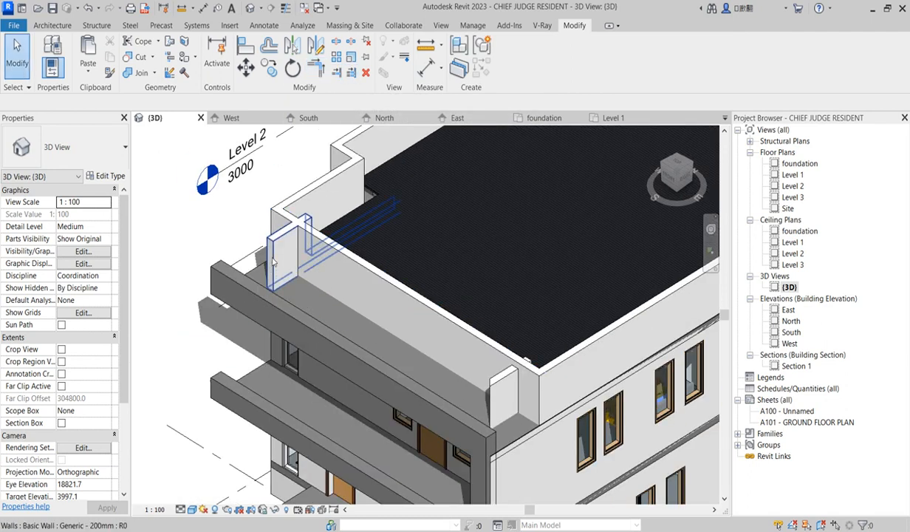
scroll(273, 260, "down", 2)
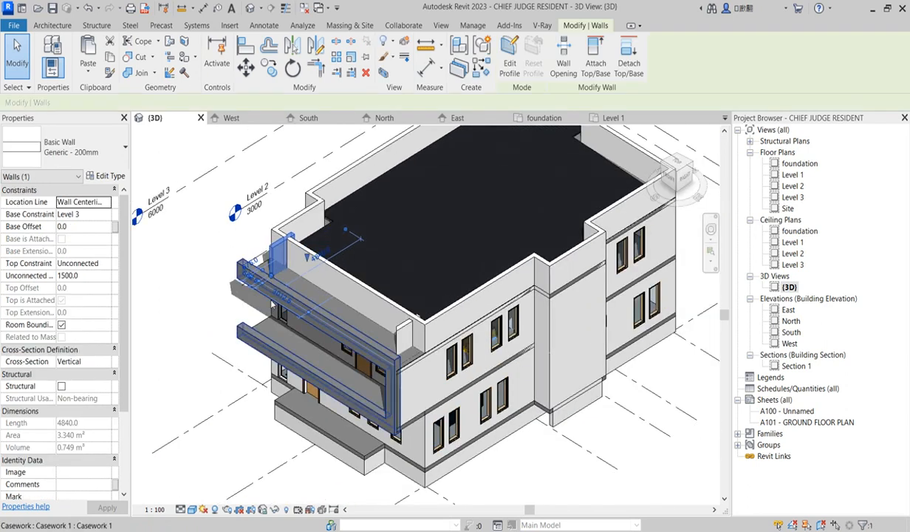
double_click(793, 197)
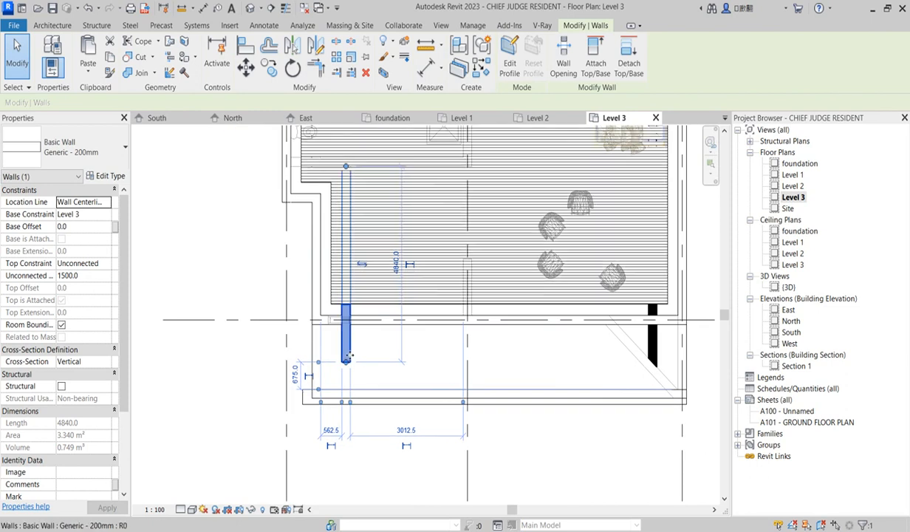
left_click_drag(346, 365, 346, 314)
left_click(653, 349)
left_click_drag(653, 373, 662, 298)
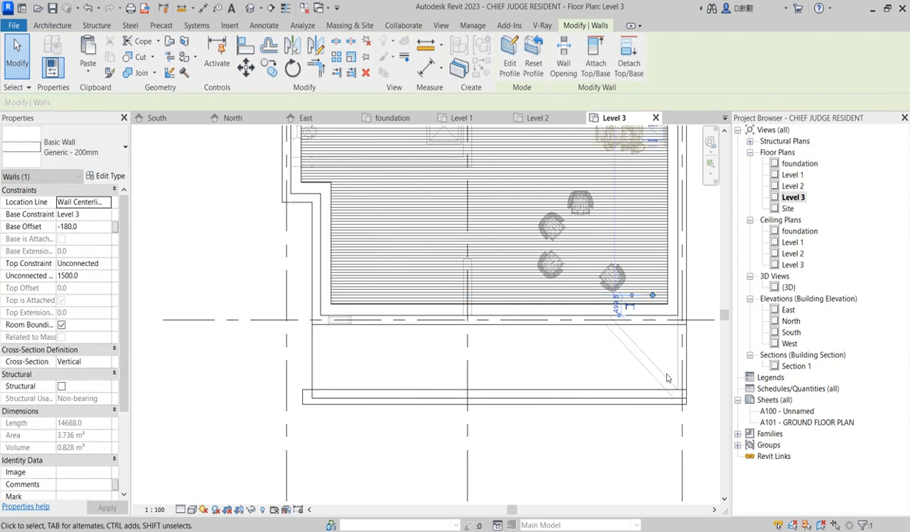
Draw an 8400 mm Generic - 200mm wall along the roof's front edge, 1500 mm high with a base offset of -180.
left_click(477, 72)
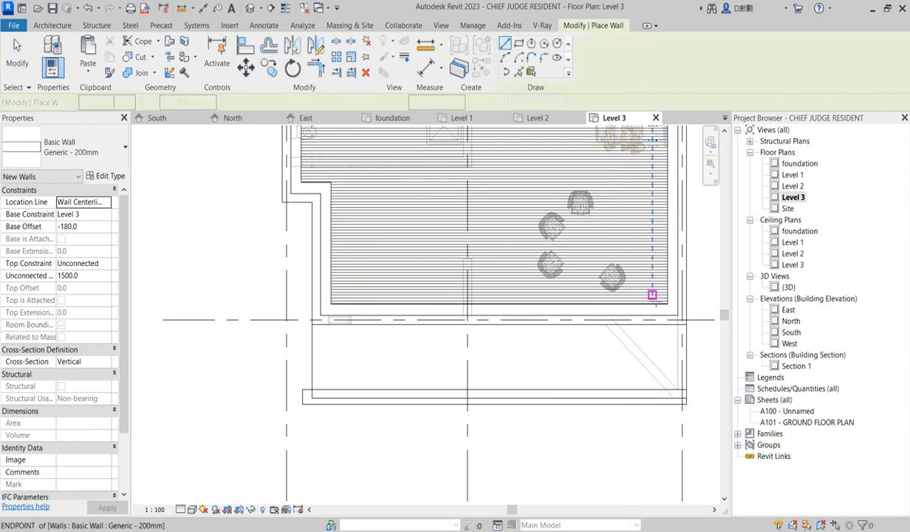
left_click(653, 295)
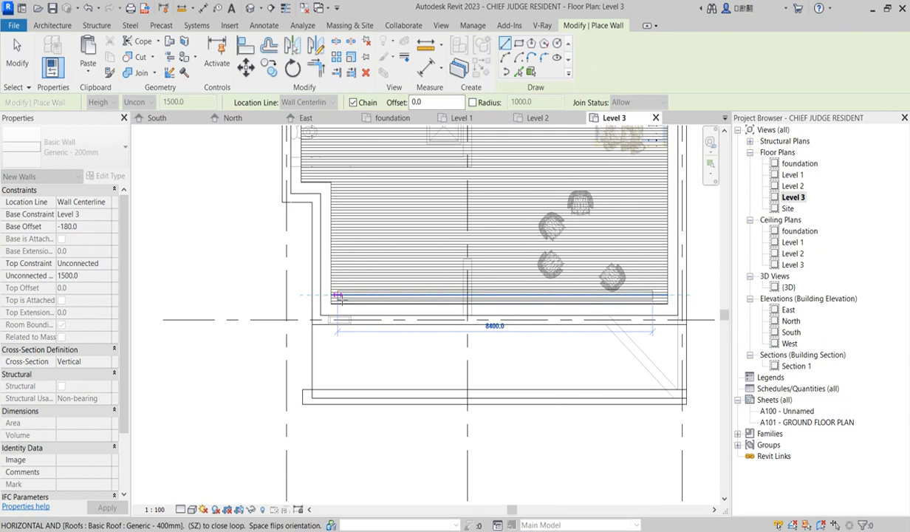
left_click(338, 295)
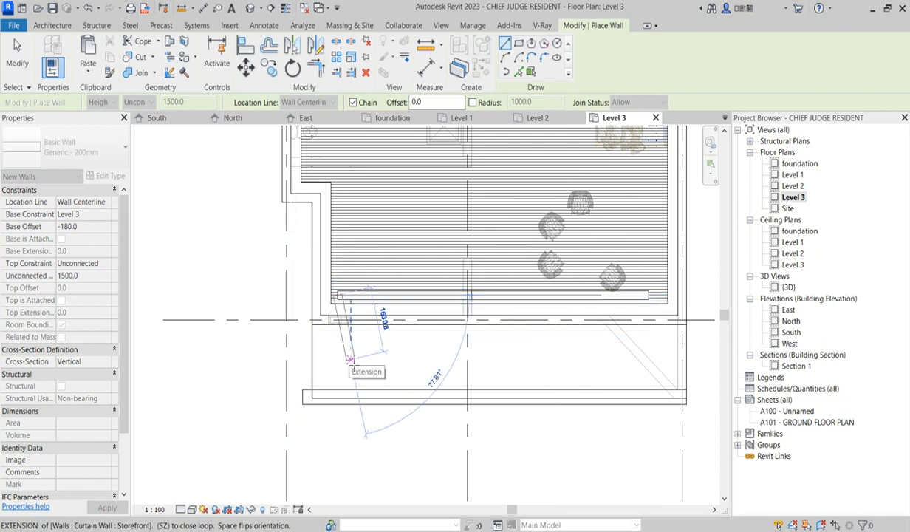
key("Escape")
key("Escape")
Attach the top of the new front wall to the roof in the 3D view.
left_click(788, 287)
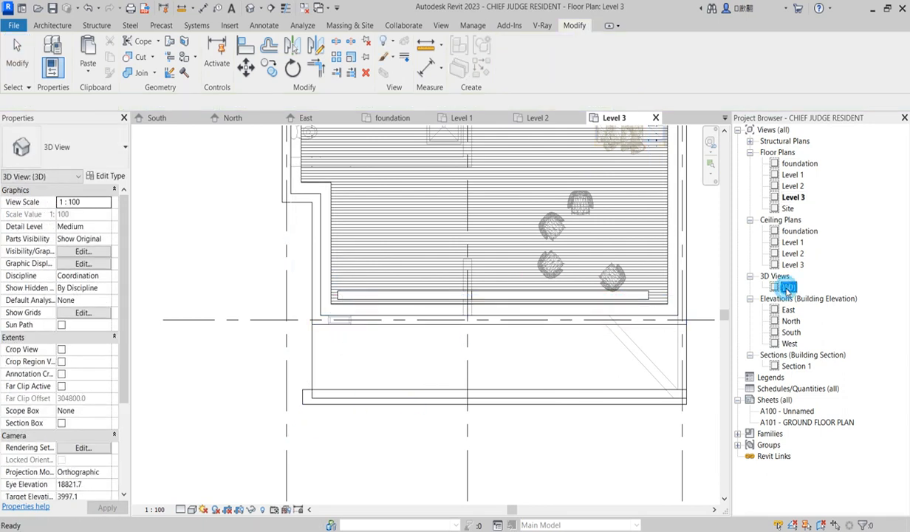
double_click(788, 287)
scroll(348, 255, "up", 3)
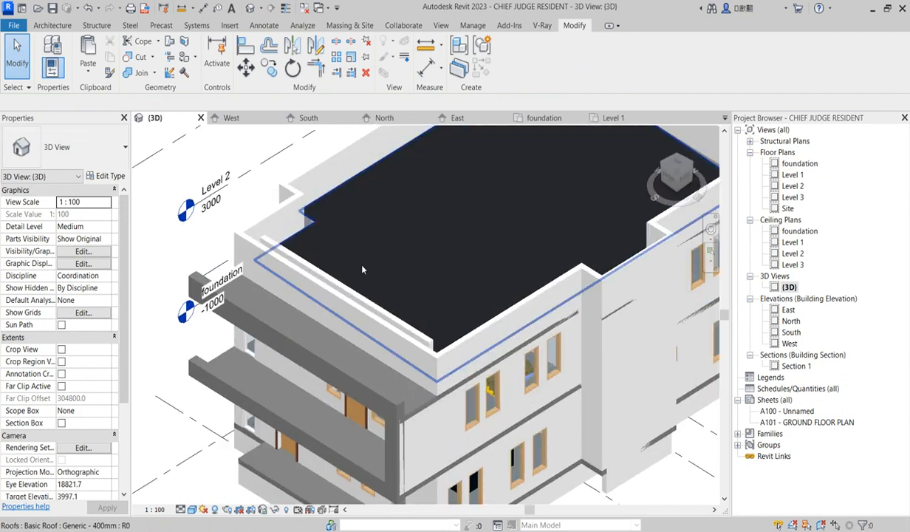
left_click(297, 260)
left_click(595, 66)
scroll(303, 223, "down", 2)
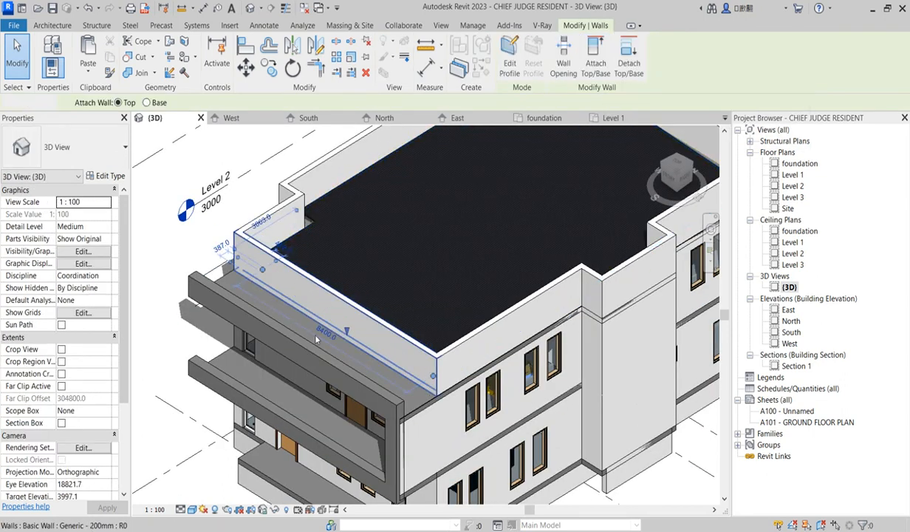
Inspect the finished parapet and roof in the 3D view, plus the front facade in the South elevation.
scroll(400, 349, "down", 3)
key("Escape")
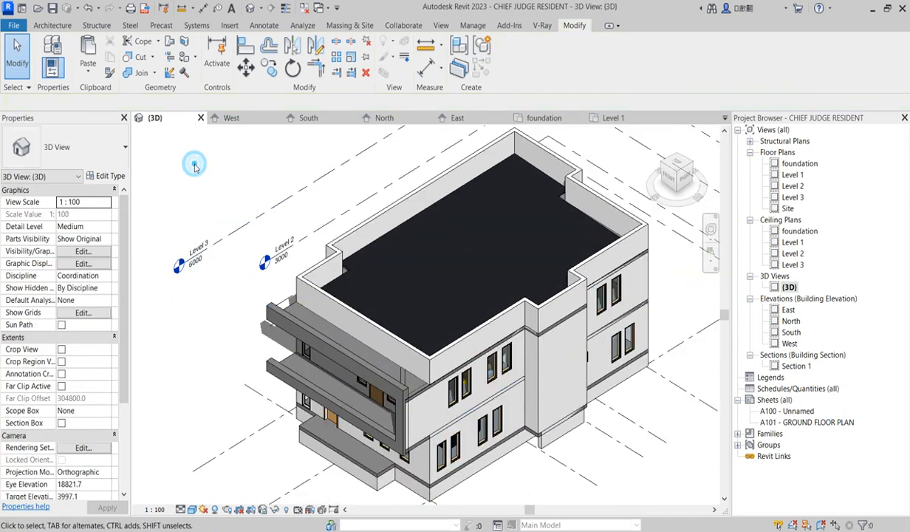
scroll(402, 392, "up", 3)
scroll(428, 340, "down", 5)
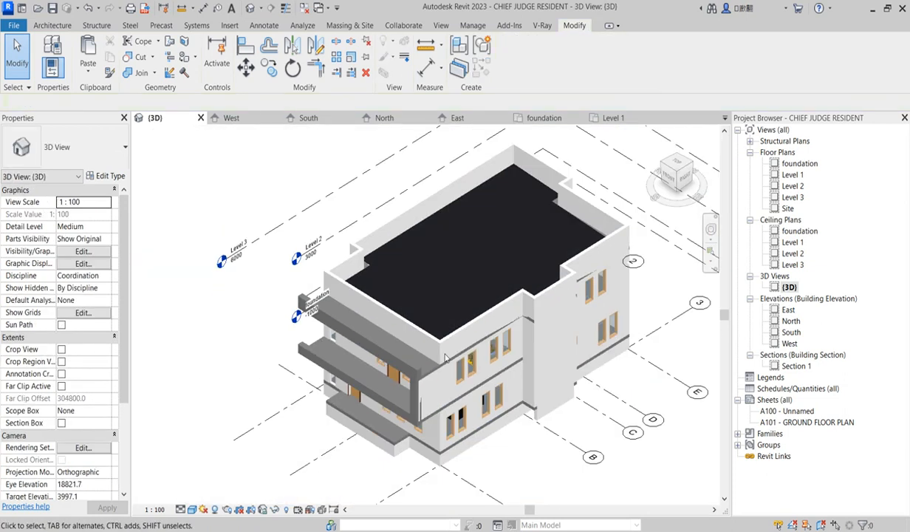
double_click(791, 332)
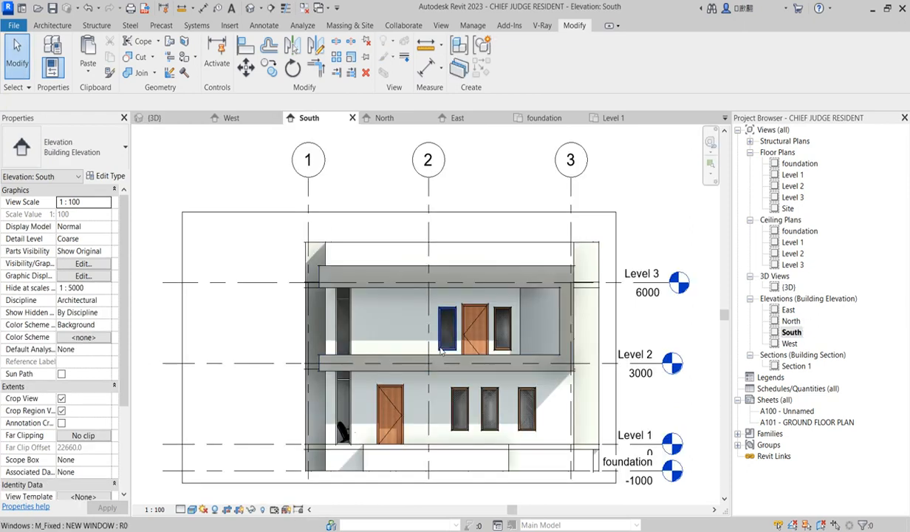
scroll(489, 214, "up", 3)
scroll(488, 214, "down", 4)
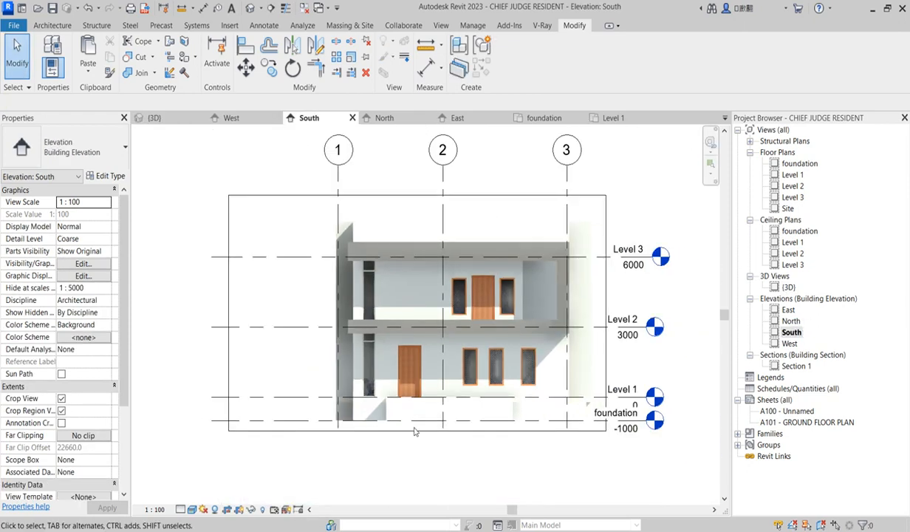
scroll(410, 392, "up", 2)
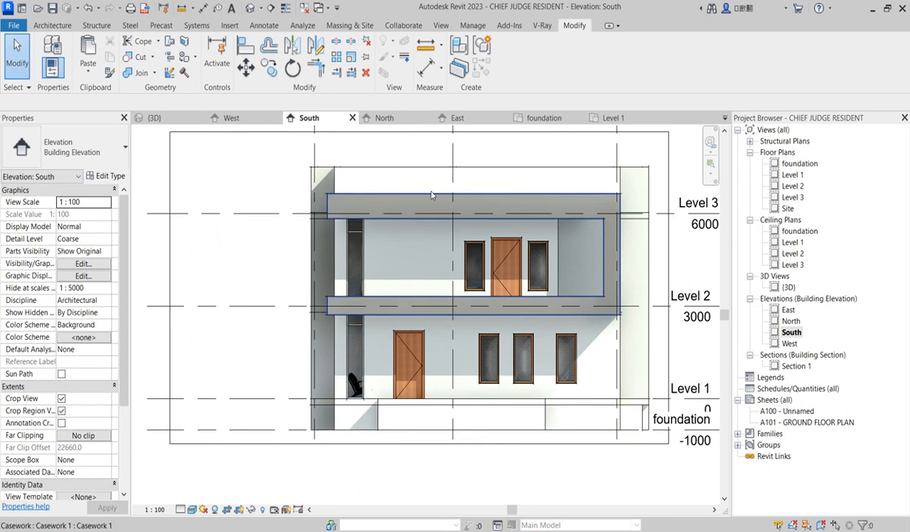
scroll(574, 276, "up", 3)
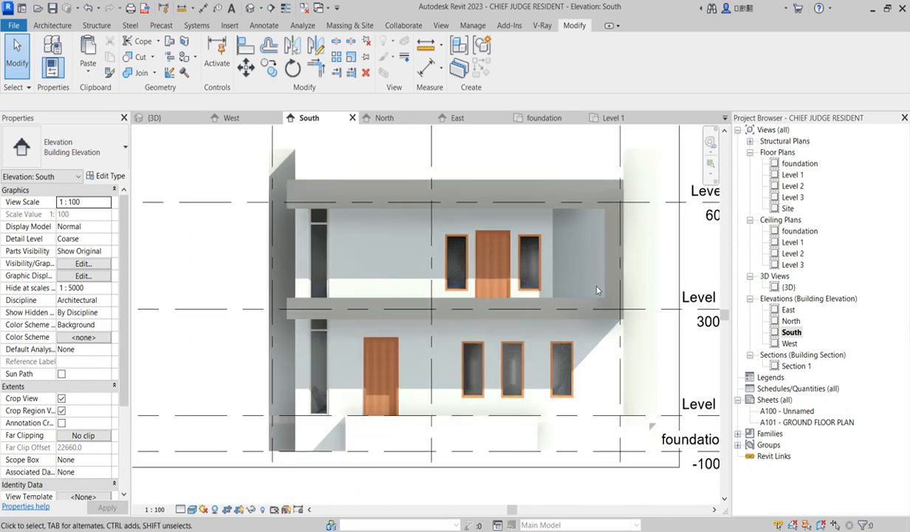
scroll(517, 282, "down", 2)
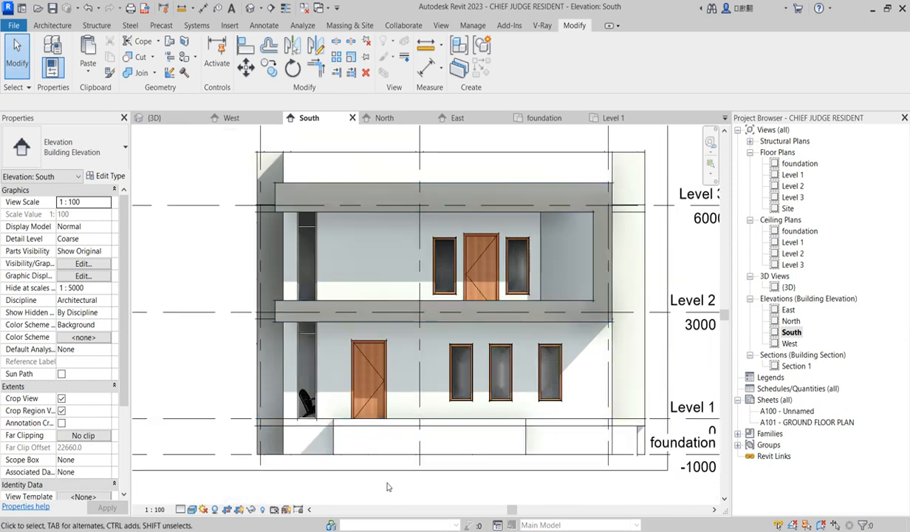
In the Level 1 plan, start an in-place model in the Railings category named Railings 1.
double_click(792, 175)
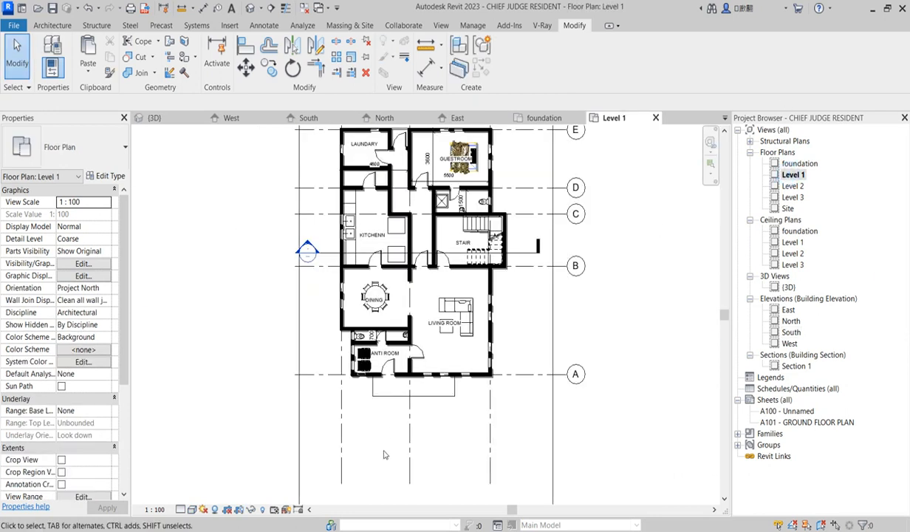
scroll(417, 410, "up", 4)
scroll(464, 401, "up", 1)
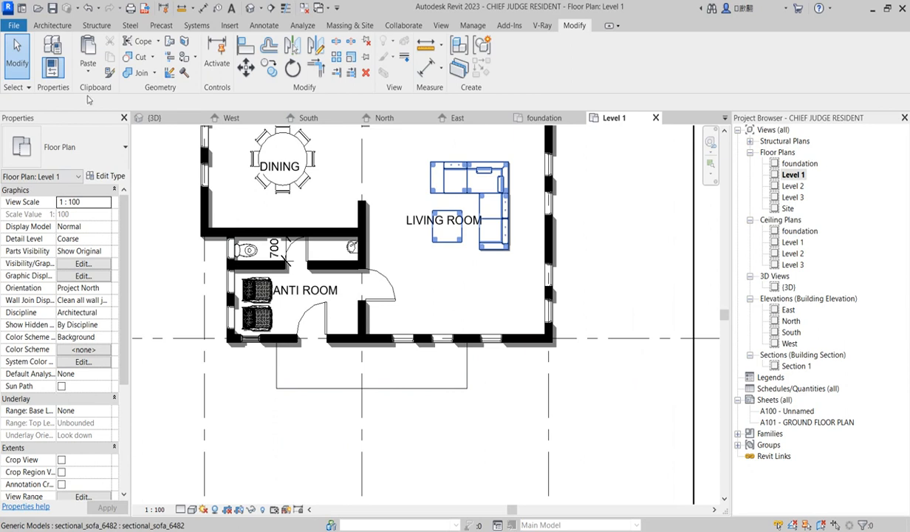
left_click(52, 25)
left_click(138, 45)
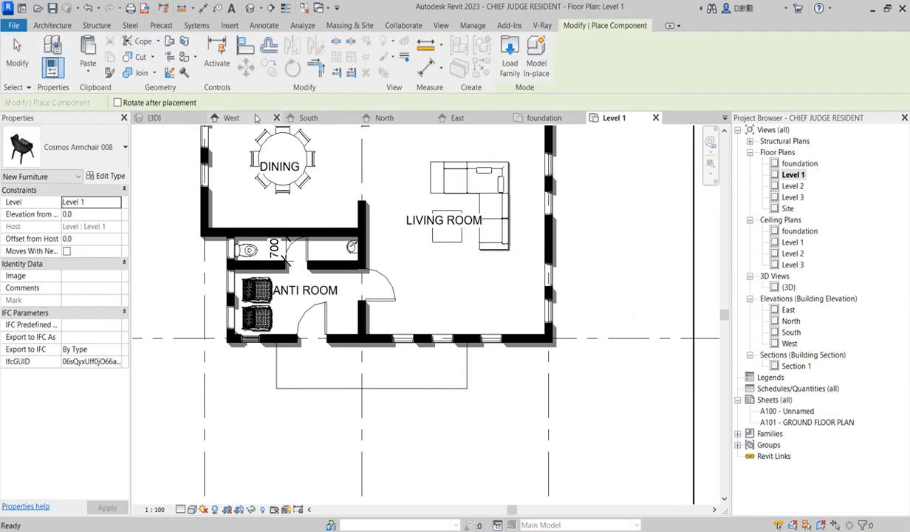
left_click(536, 60)
scroll(432, 229, "down", 7)
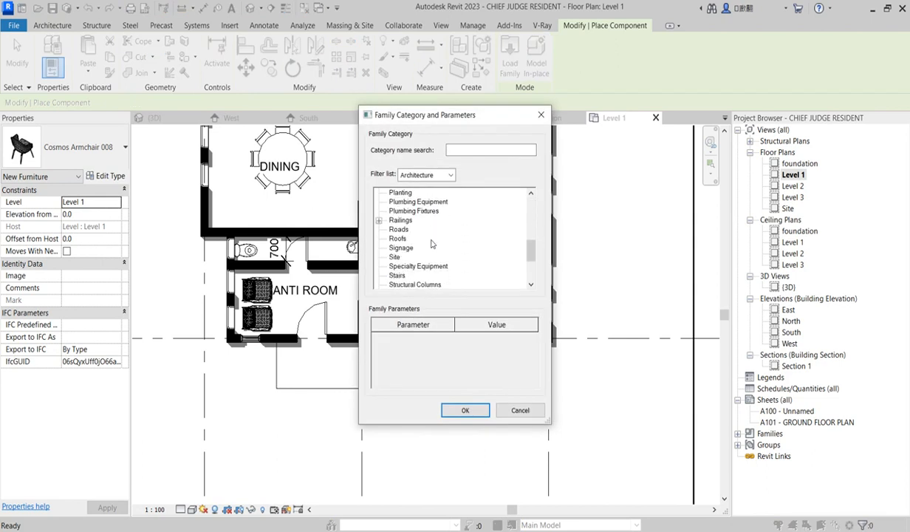
scroll(433, 243, "down", 1)
scroll(421, 220, "up", 1)
left_click(464, 410)
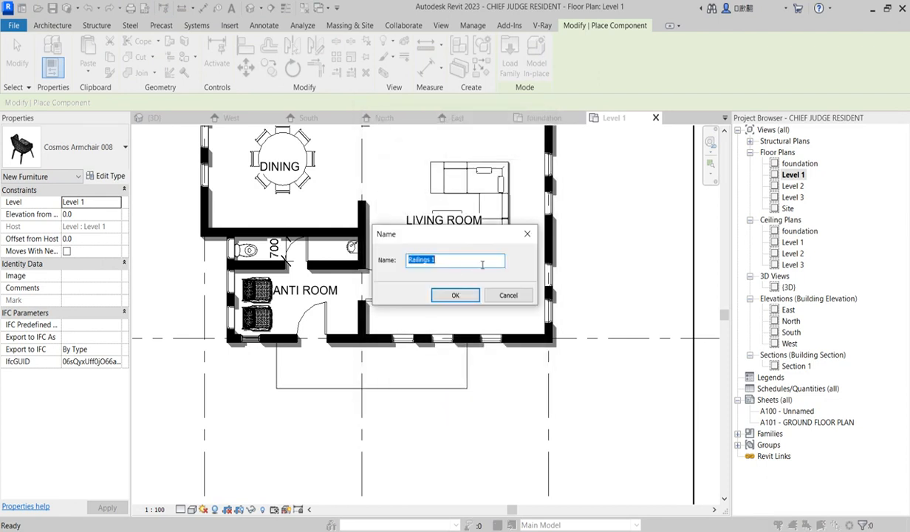
left_click(456, 295)
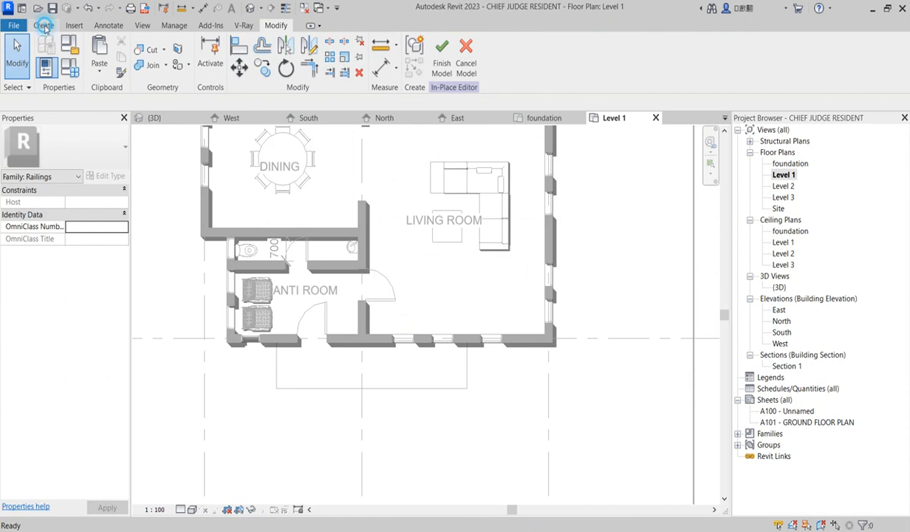
Start a sweep and sketch its first path segment from the front wall, about 1260 mm along the porch slab's living-room-side edge.
left_click(44, 26)
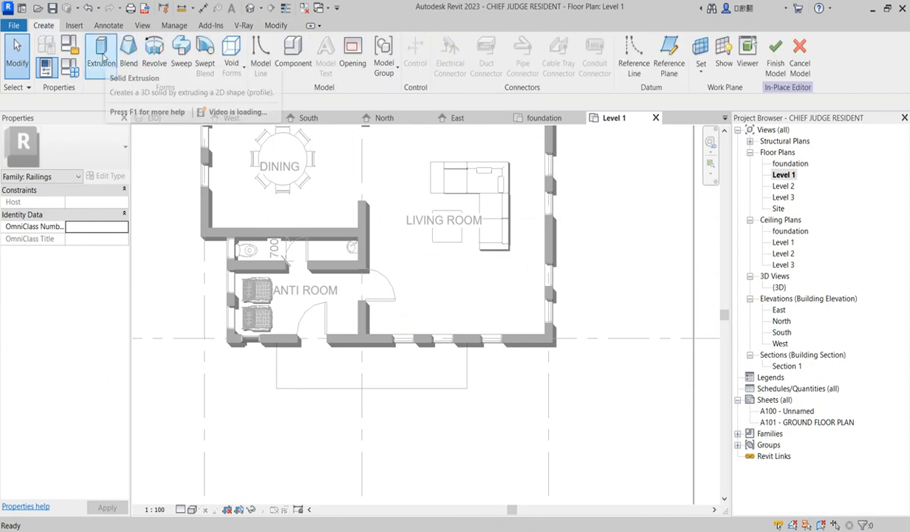
left_click(183, 65)
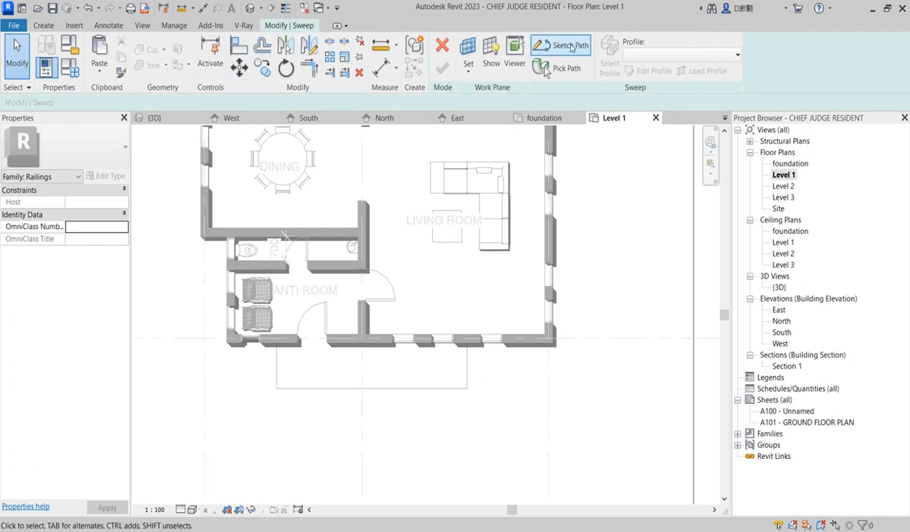
left_click(554, 45)
scroll(466, 362, "up", 8)
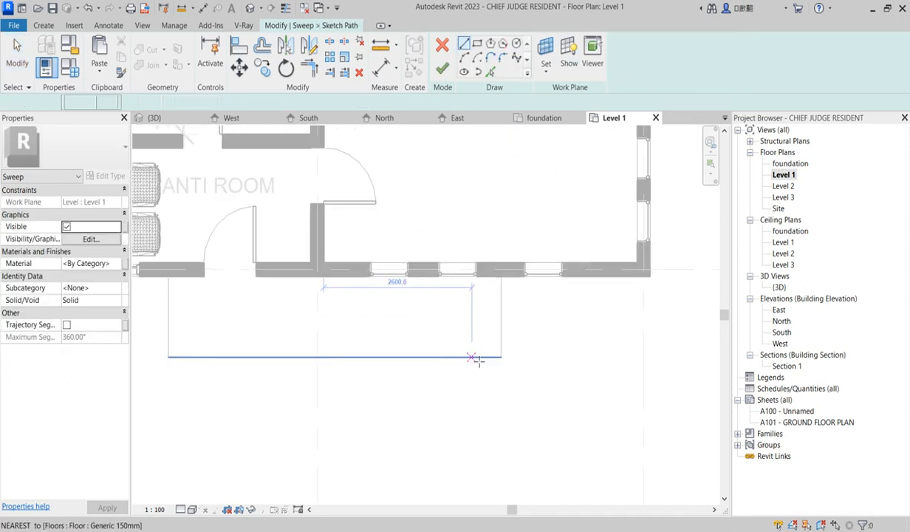
left_click(523, 201)
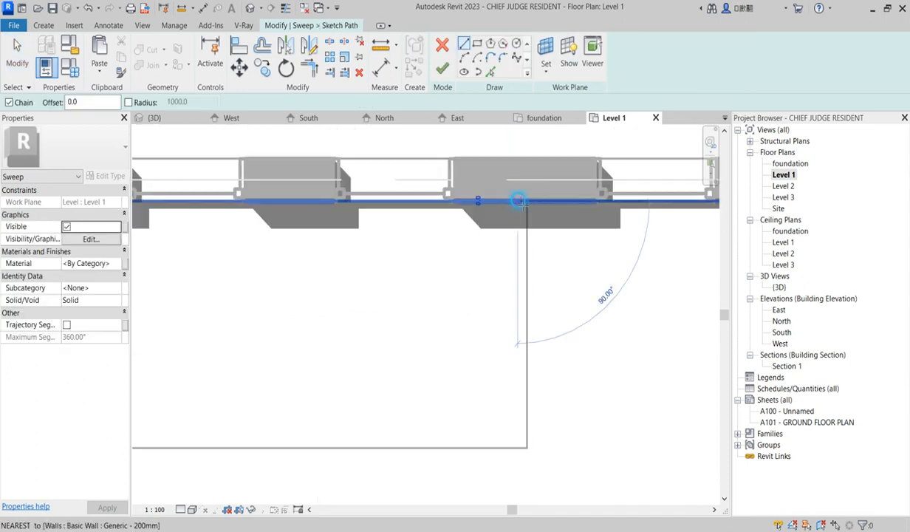
left_click(518, 200)
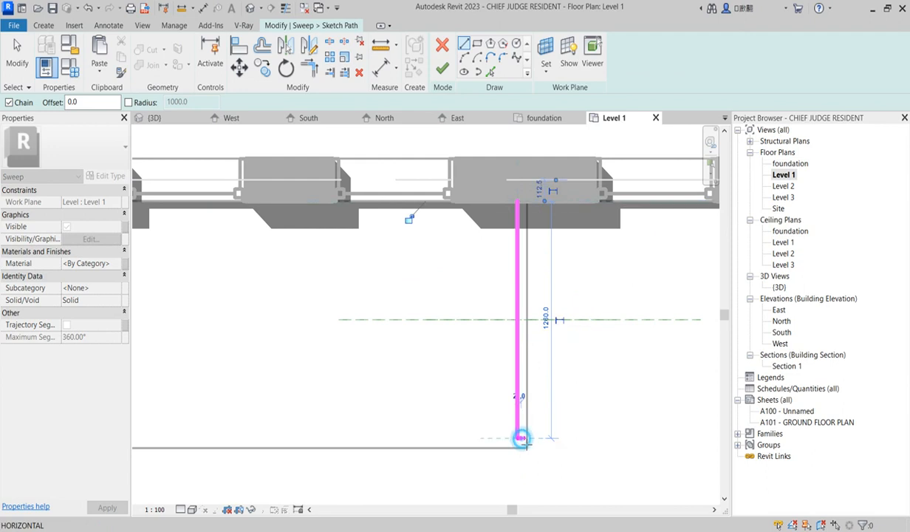
left_click(521, 438)
Continue the sweep path along the porch slab's front edge to just past grid 2 and finish the path sketch.
scroll(521, 438, "down", 4)
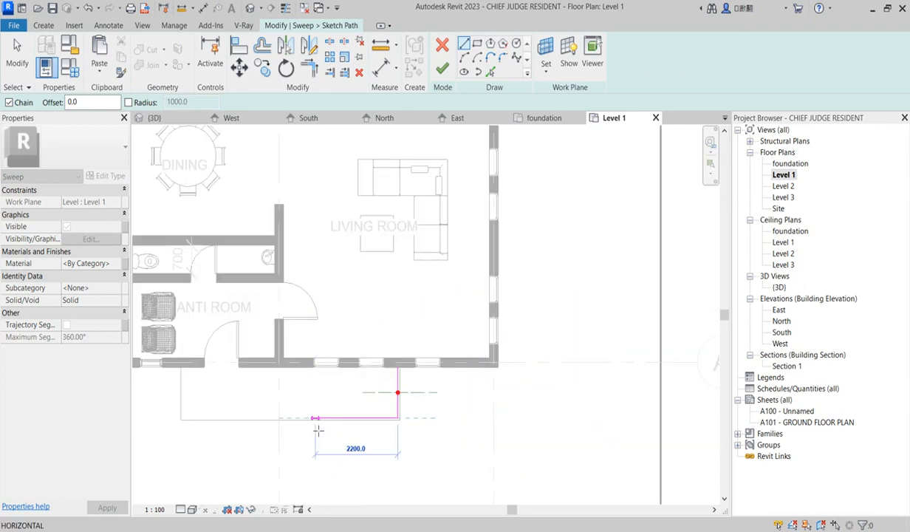
scroll(278, 421, "up", 2)
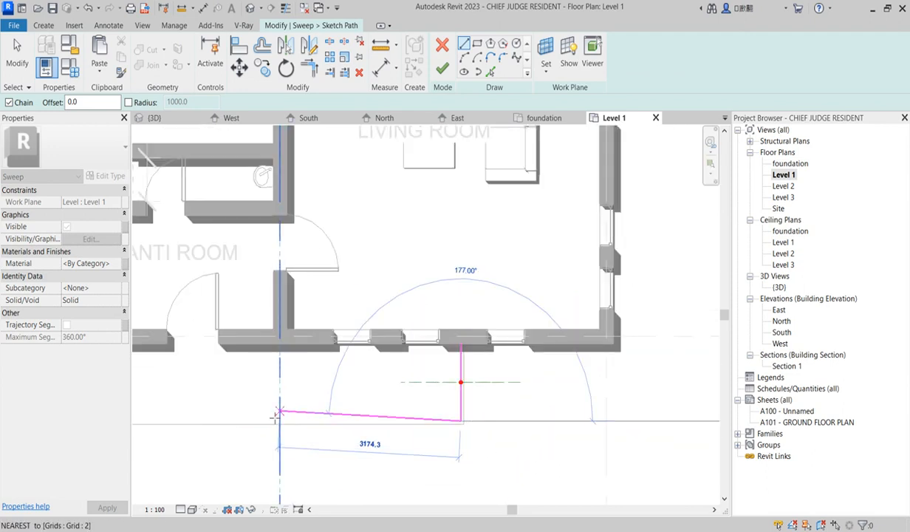
left_click(261, 421)
key("Escape")
key("Escape")
left_click(441, 68)
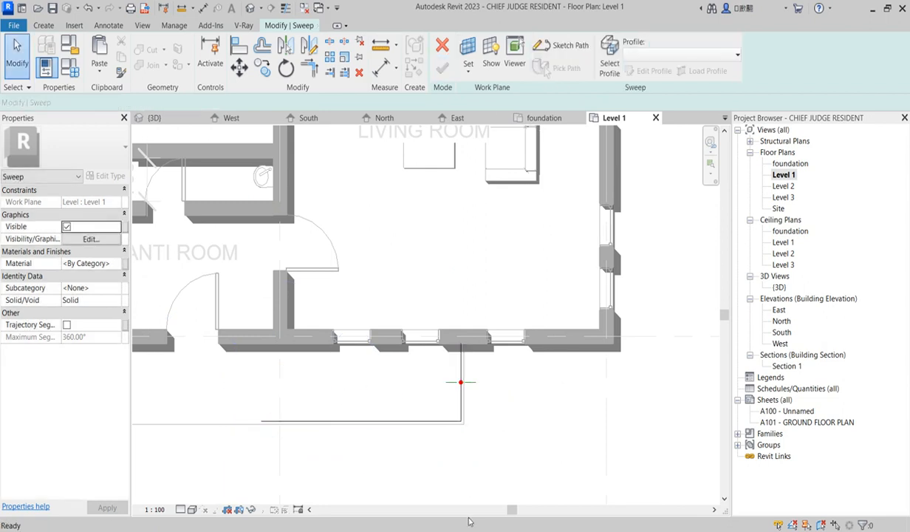
Edit the sweep profile in the South elevation and draw a rectangle about 80 mm wide and 980 mm high at the path's reference point.
left_click(647, 72)
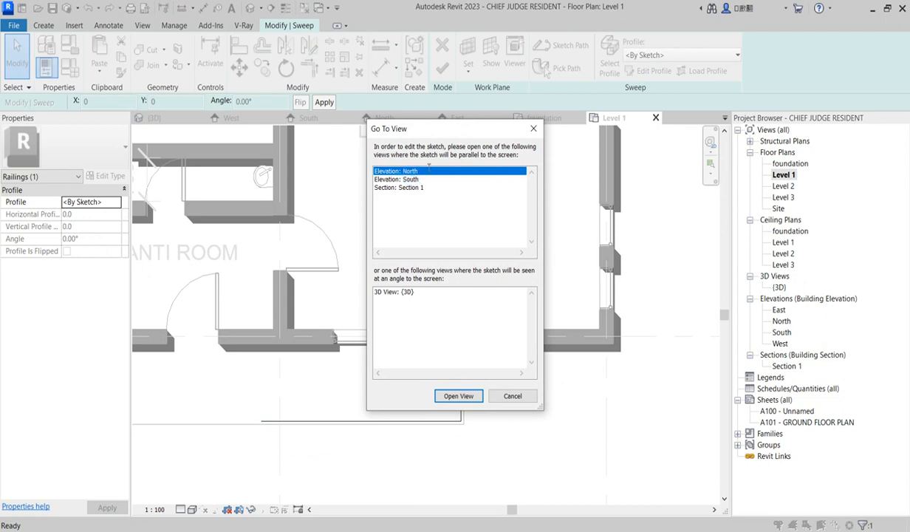
left_click(405, 181)
left_click(464, 396)
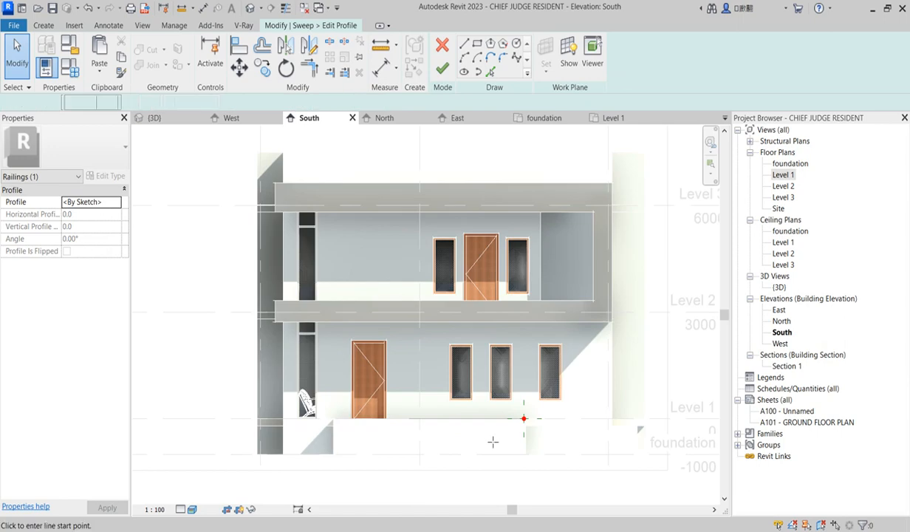
scroll(524, 386, "up", 5)
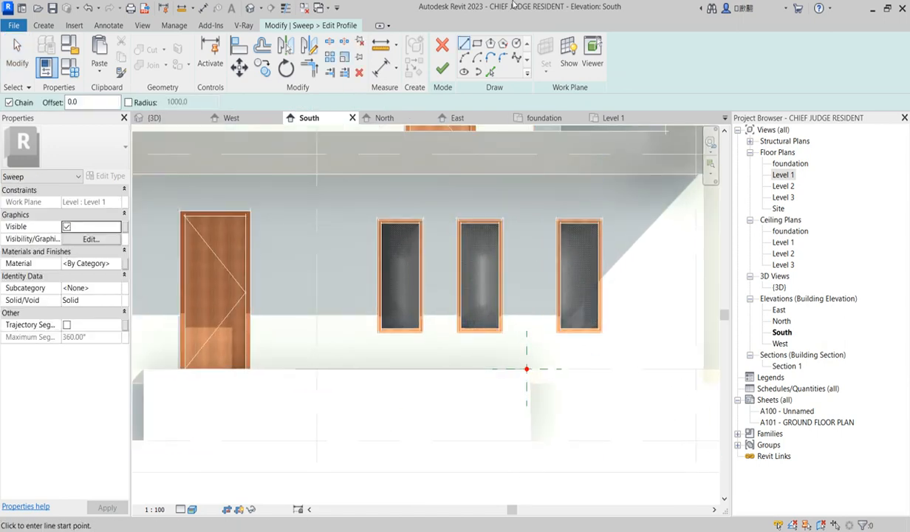
left_click(477, 44)
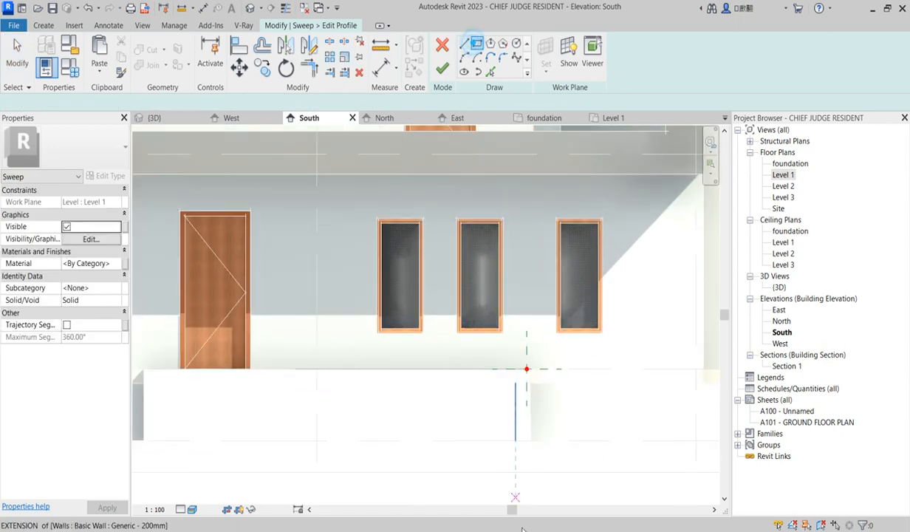
scroll(526, 373, "up", 2)
left_click(530, 363)
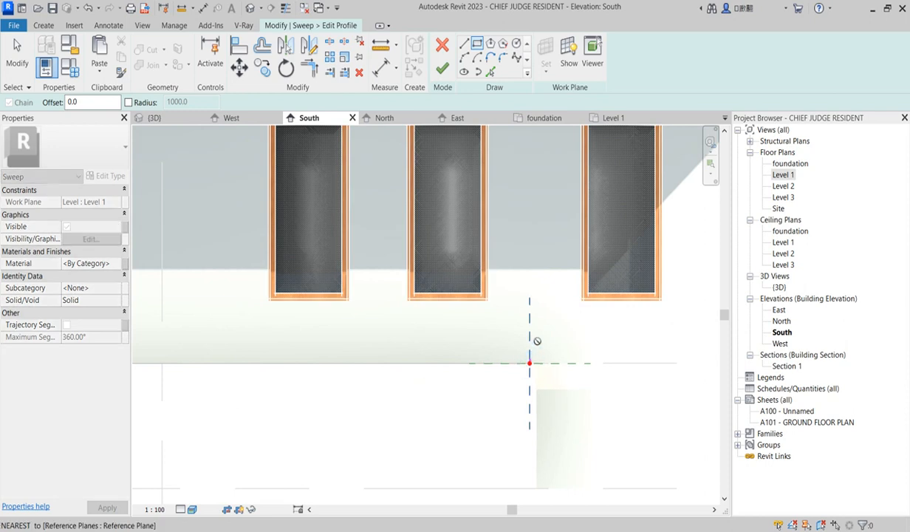
left_click(521, 238)
key("Escape")
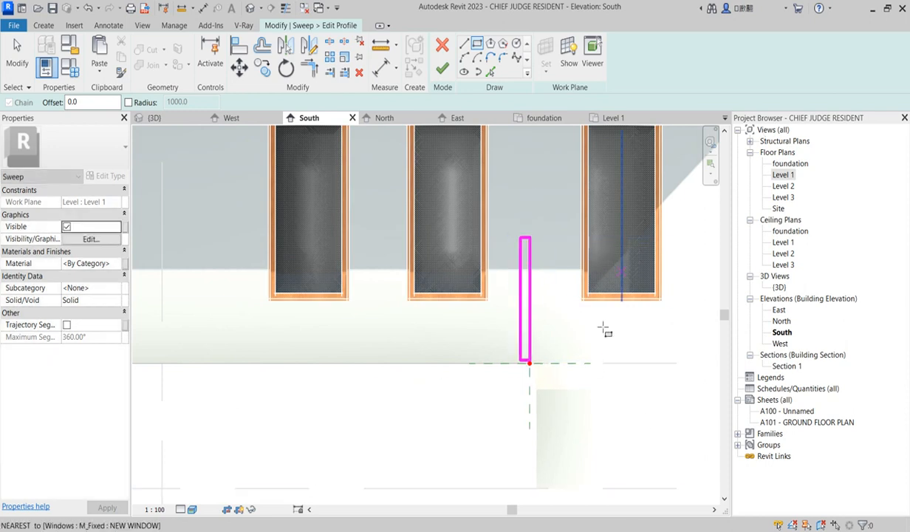
Set the profile rectangle's width to 10 mm.
scroll(577, 311, "up", 2)
left_click(505, 290)
scroll(500, 398, "down", 2)
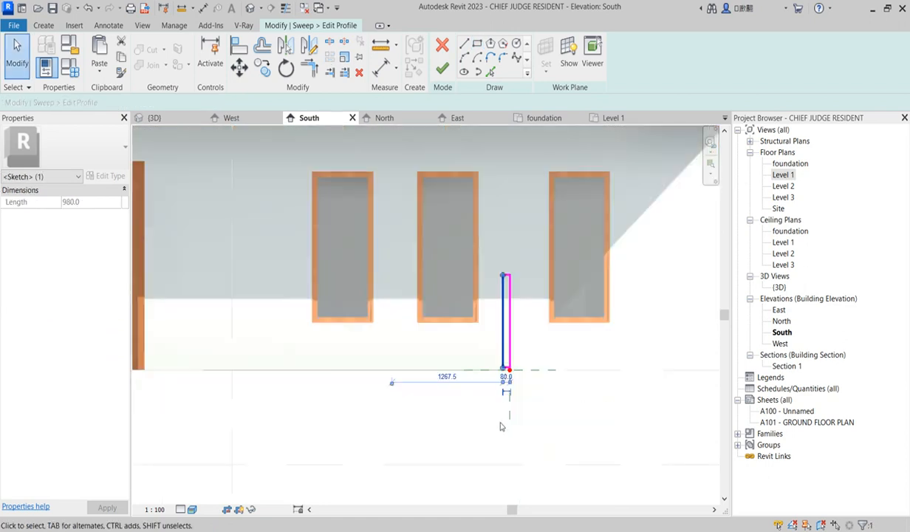
scroll(507, 366, "up", 5)
left_click(514, 358)
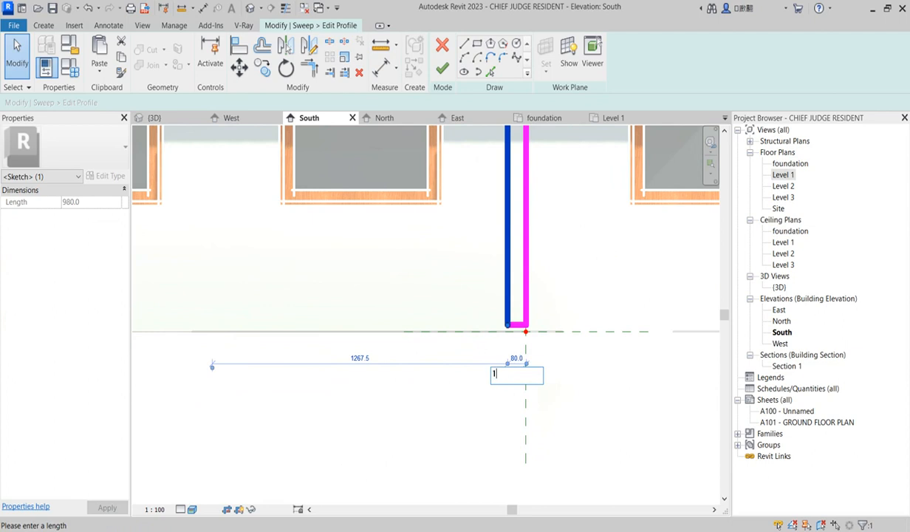
type("10")
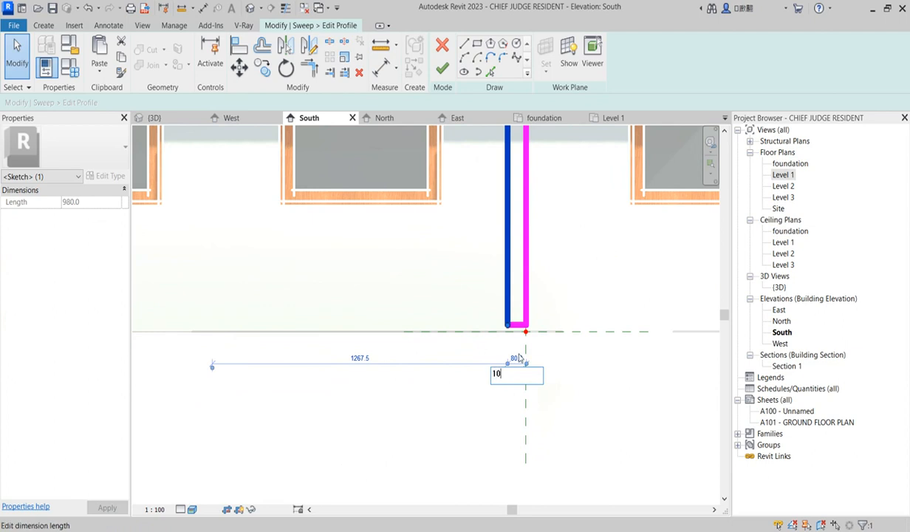
key("Return")
left_click(565, 426)
scroll(564, 426, "down", 3)
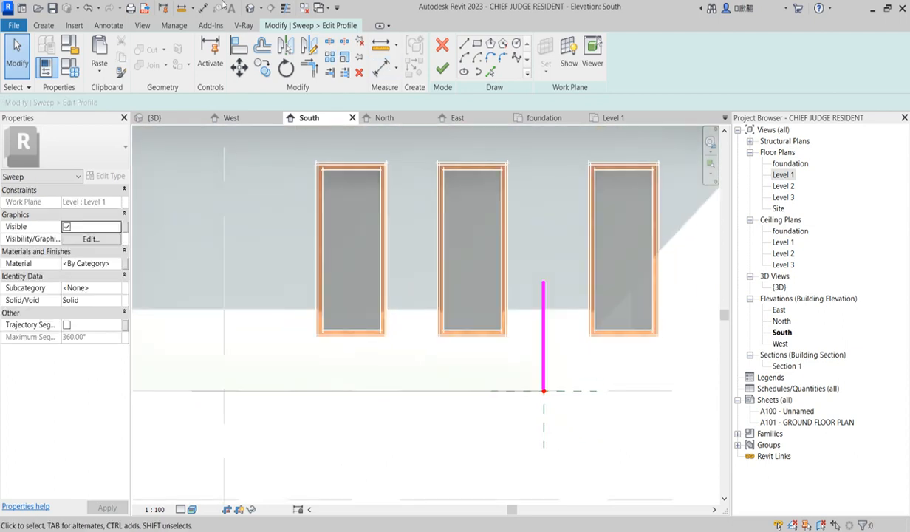
Check the top edge of the thin rectangular profile and finish the profile sketch.
scroll(538, 295, "up", 5)
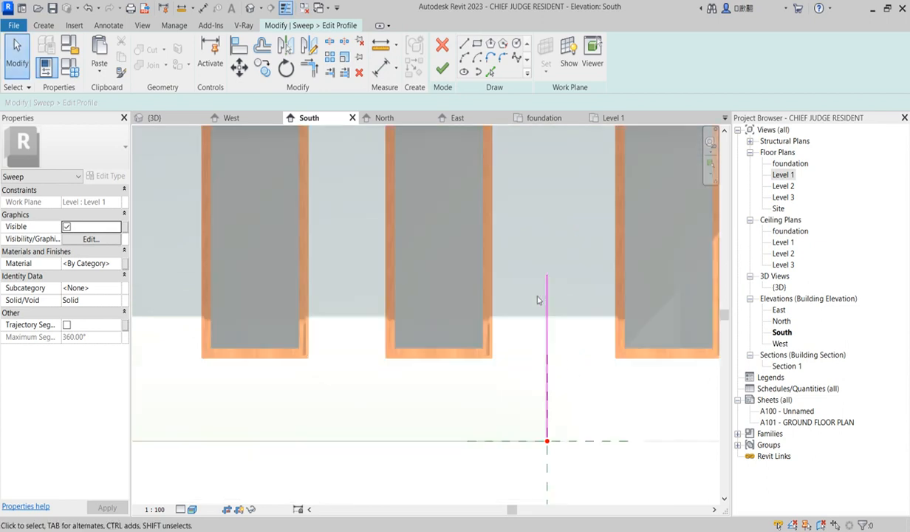
left_click(528, 212)
left_click_drag(557, 239, 602, 272)
scroll(491, 410, "down", 6)
scroll(507, 371, "up", 5)
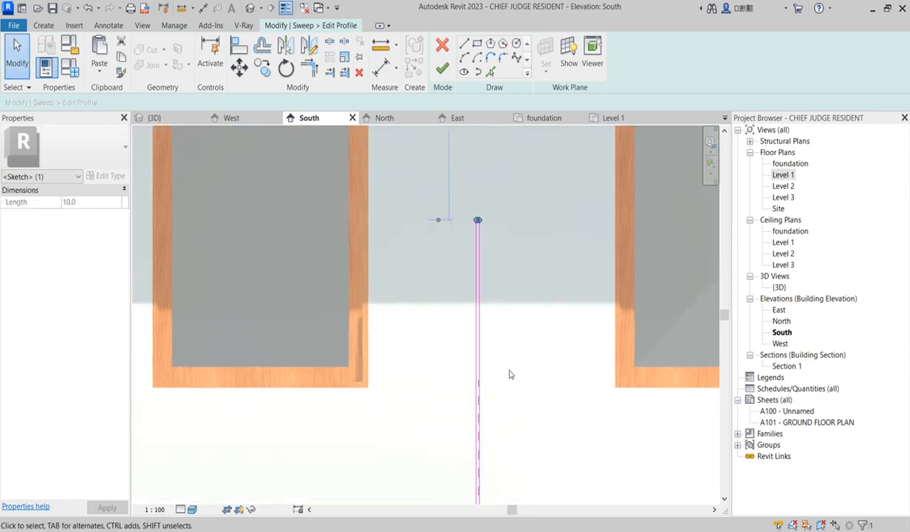
scroll(509, 374, "down", 6)
left_click(552, 434)
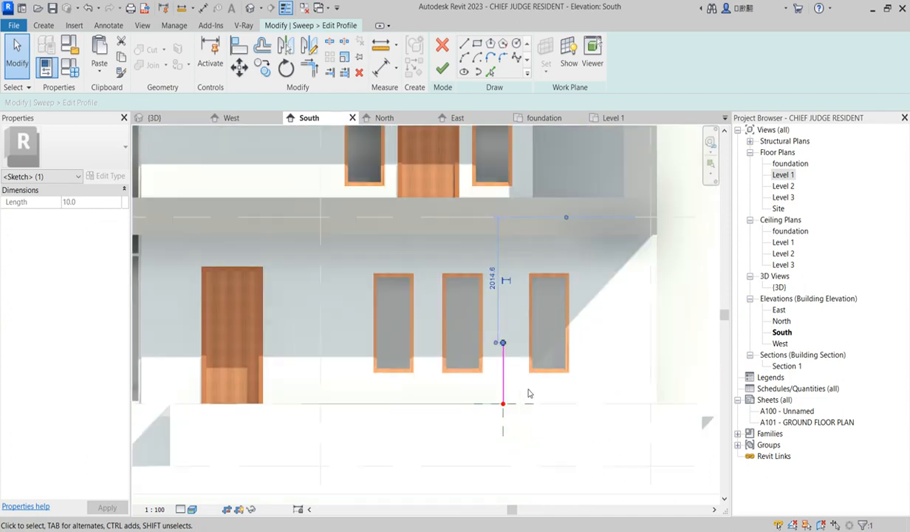
left_click(442, 68)
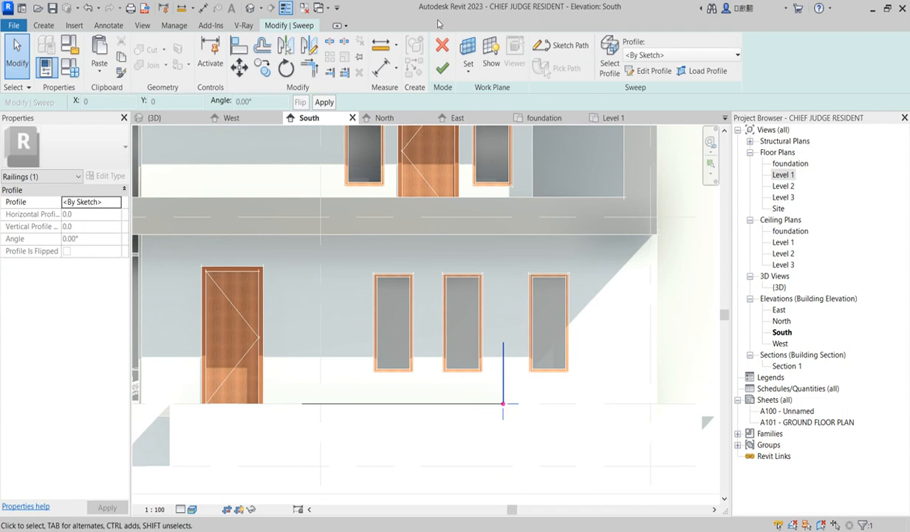
Finish the porch railing sweep and duplicate the Aluminium material as "Aluminium raling" for it.
left_click(442, 73)
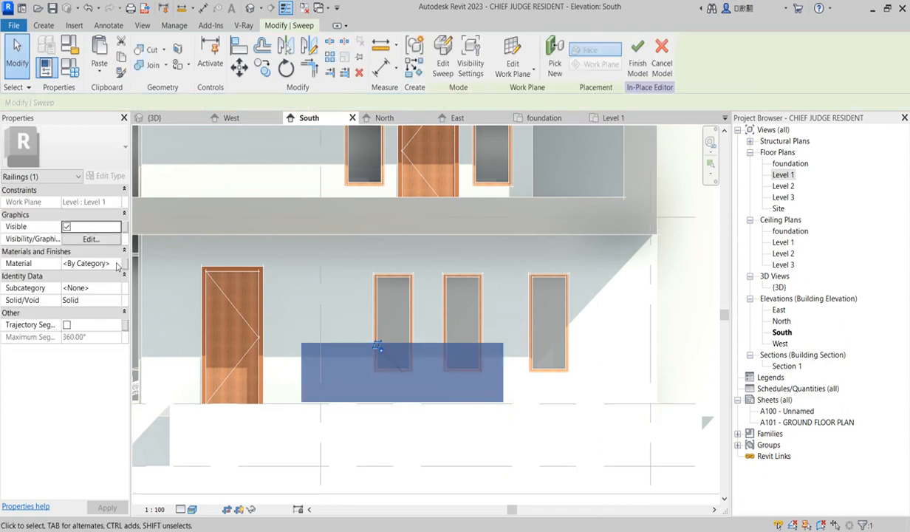
left_click(117, 264)
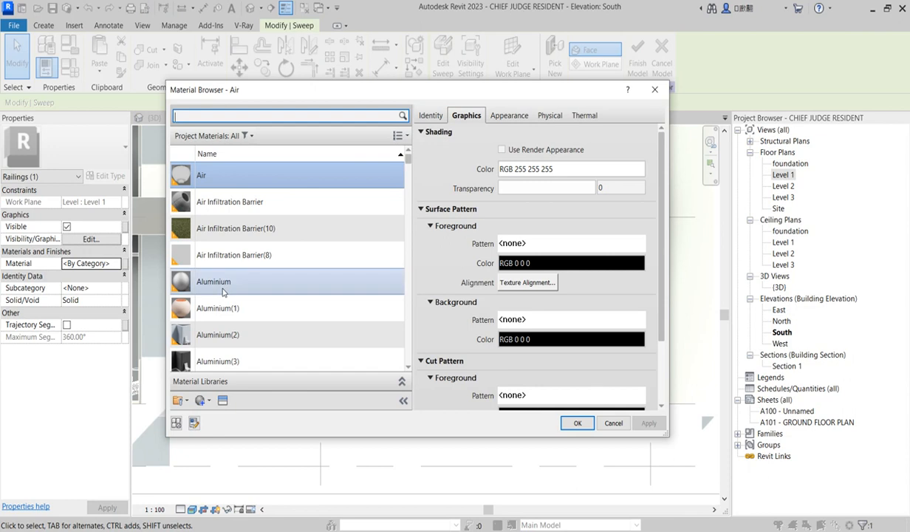
right_click(223, 290)
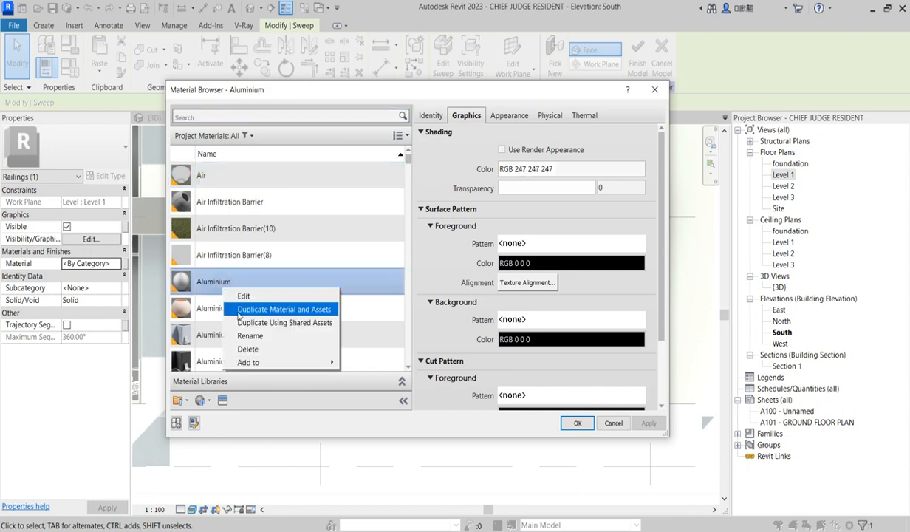
left_click(263, 324)
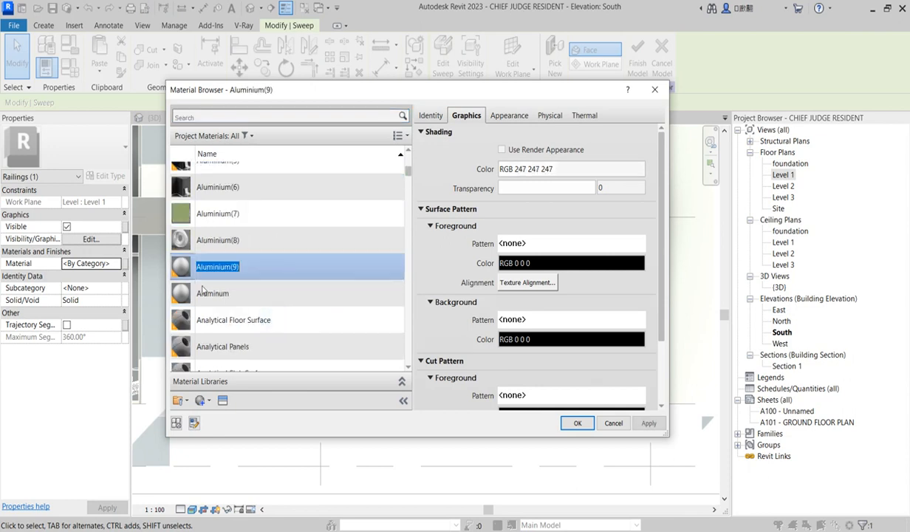
left_click(248, 273)
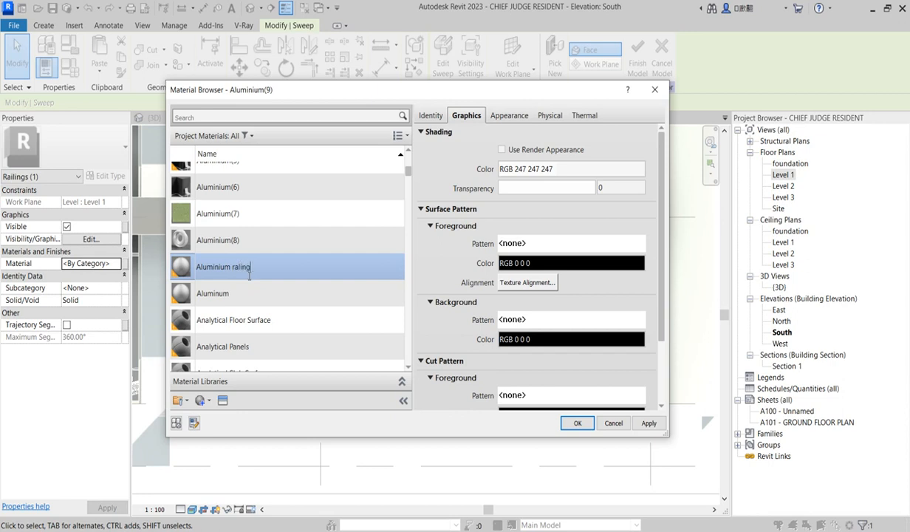
Enable Use Render Appearance for Aluminium raling and replace its appearance asset with Blue - Glazing from the Appearance Library's Glass category.
left_click(501, 151)
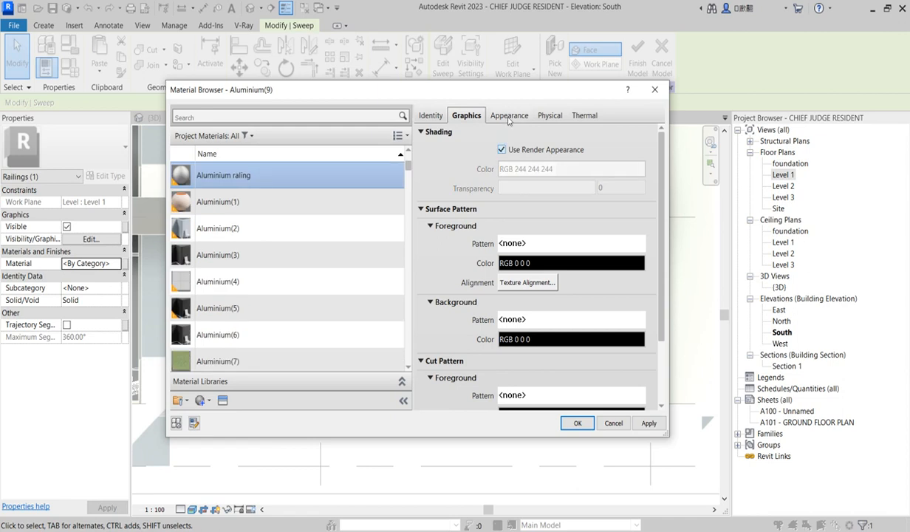
left_click(509, 116)
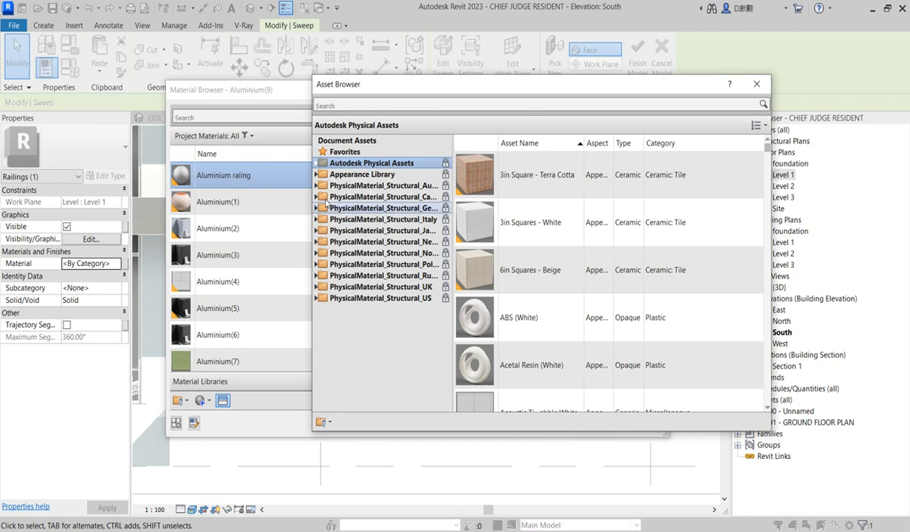
left_click(316, 175)
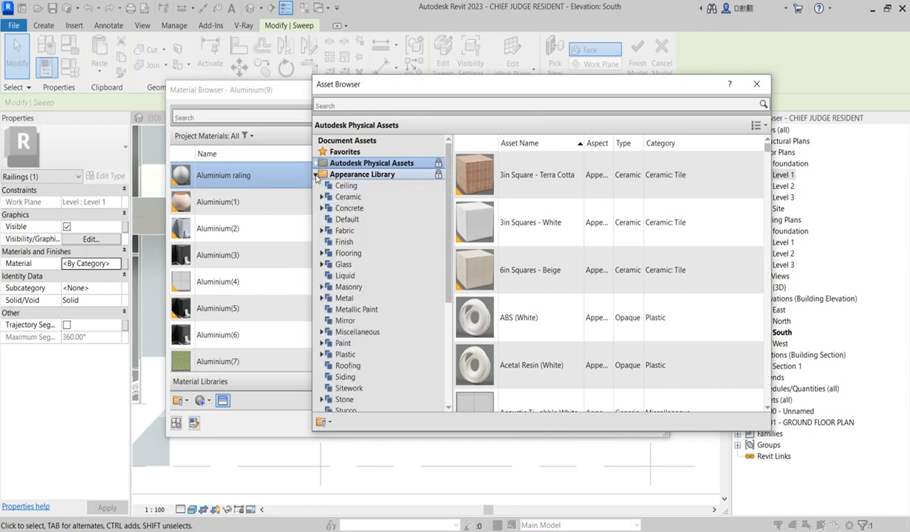
left_click(344, 264)
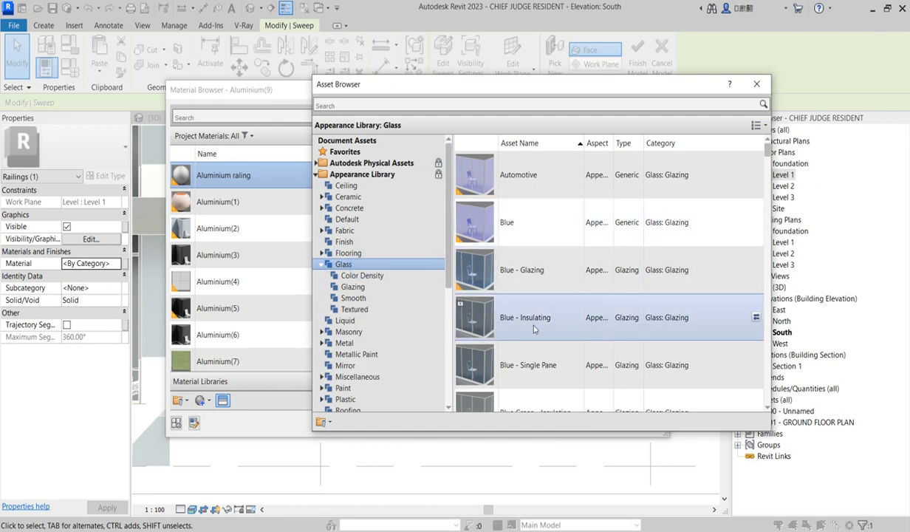
scroll(535, 329, "down", 3)
scroll(535, 330, "down", 8)
scroll(535, 329, "down", 5)
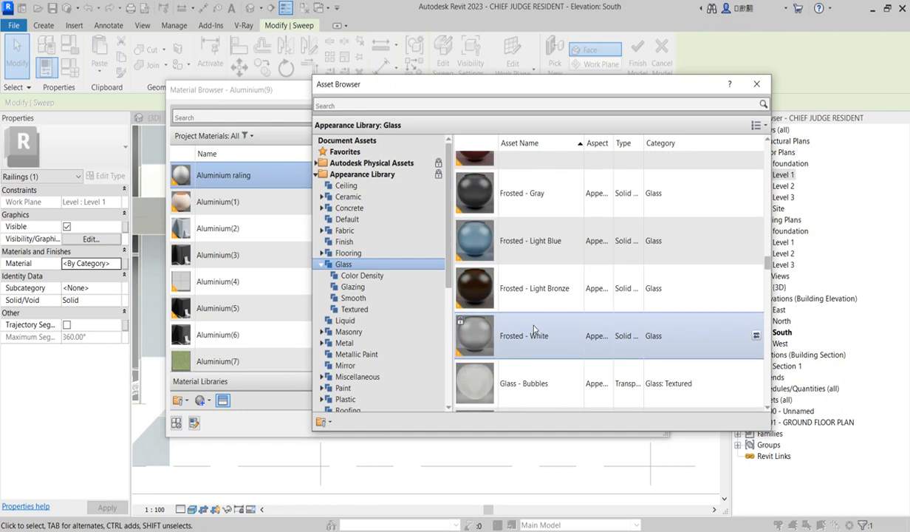
scroll(539, 252, "up", 10)
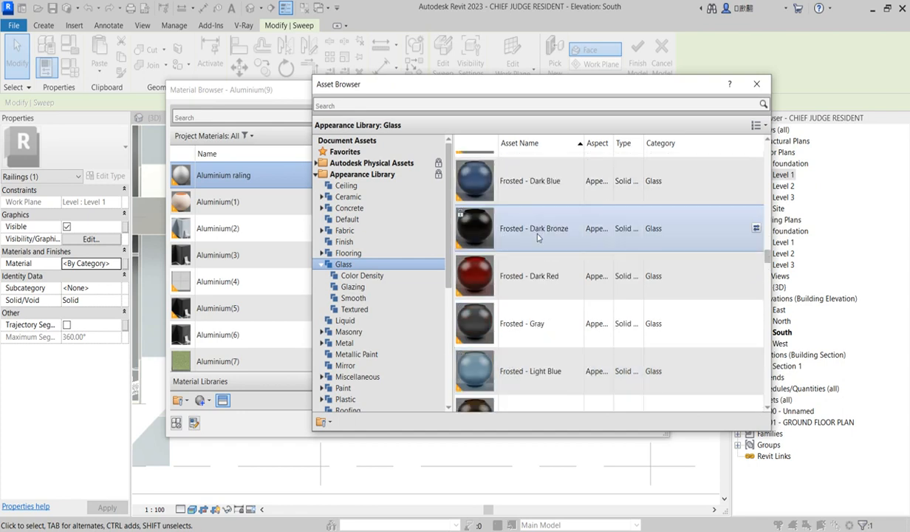
scroll(537, 262, "up", 5)
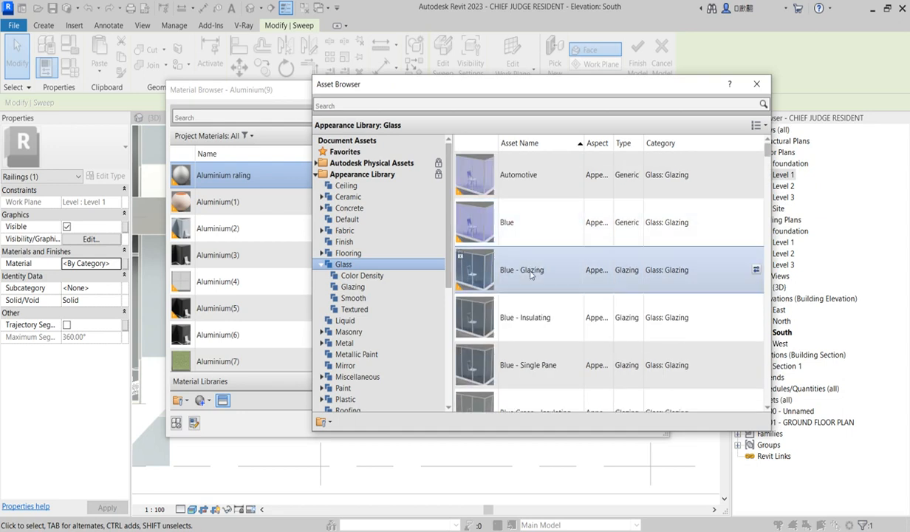
double_click(531, 271)
left_click(755, 84)
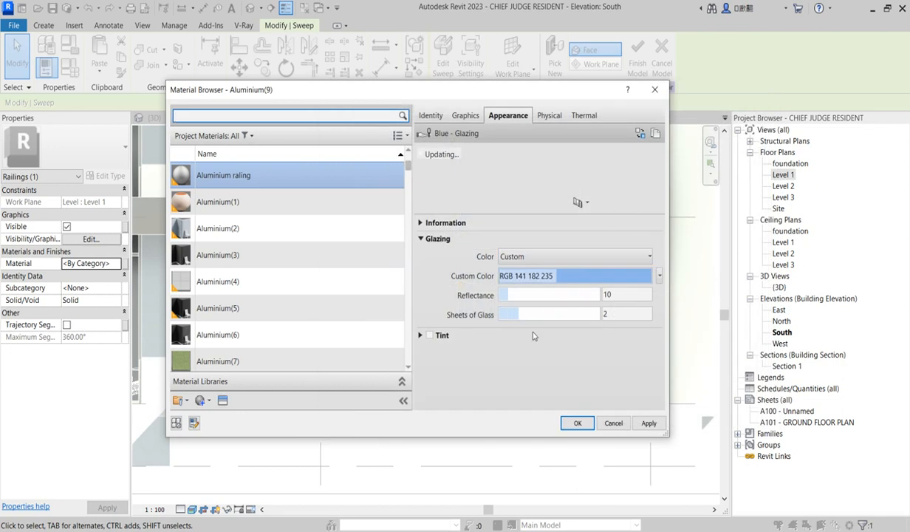
Set the glazing's reflectance to 36 and sheets of glass to 3, leave the tint off, and assign the material to the sweep.
left_click_drag(511, 293, 529, 293)
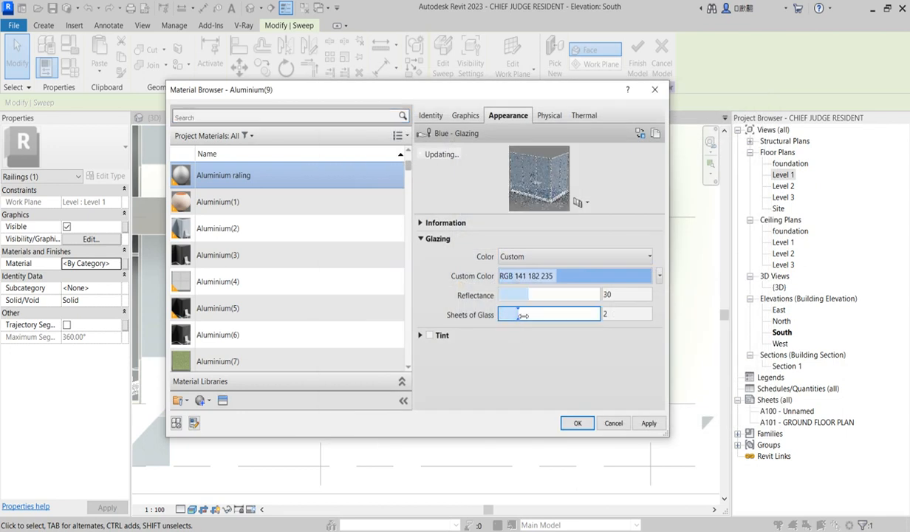
double_click(609, 315)
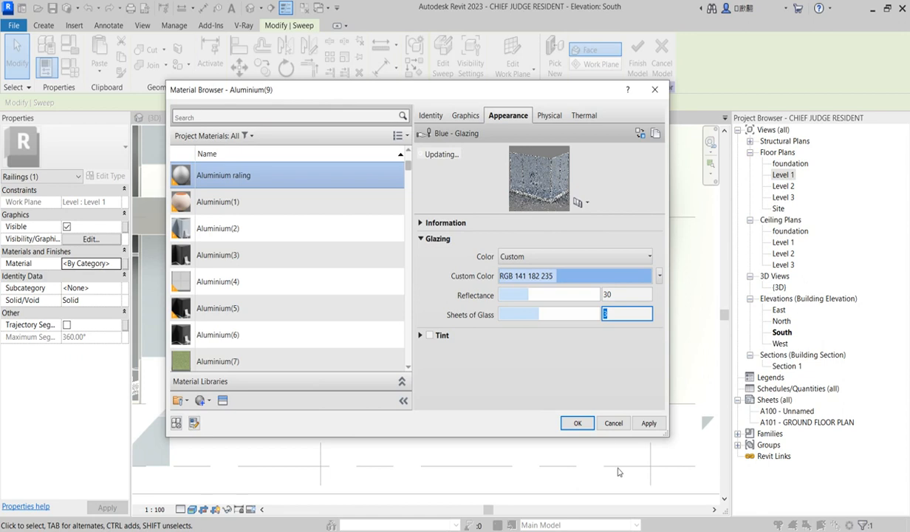
left_click(534, 295)
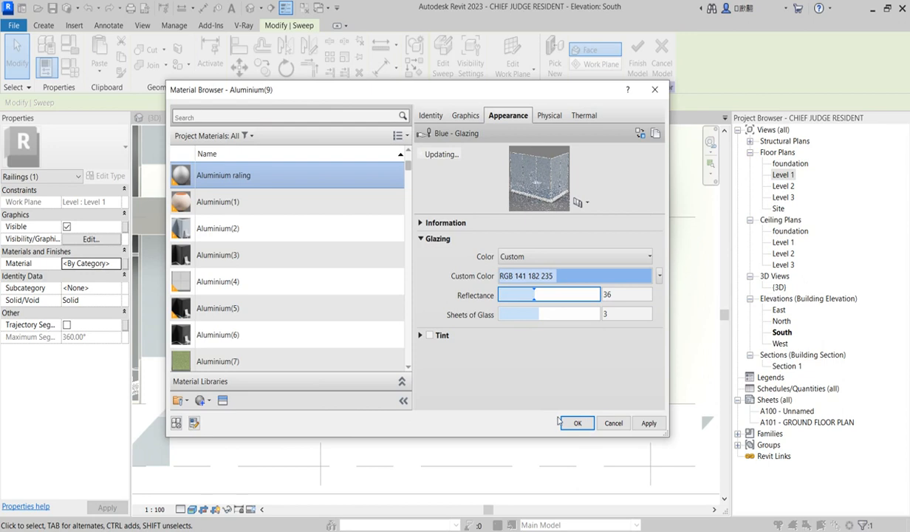
left_click(429, 335)
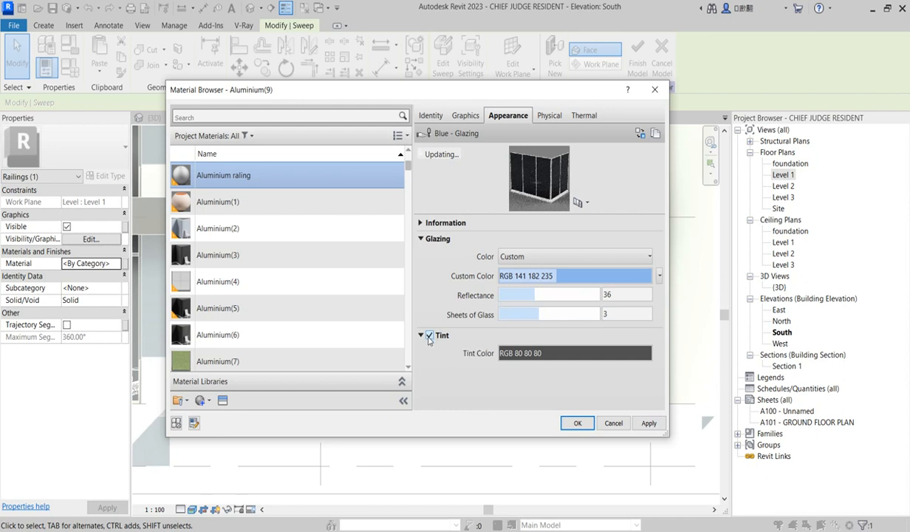
left_click(429, 336)
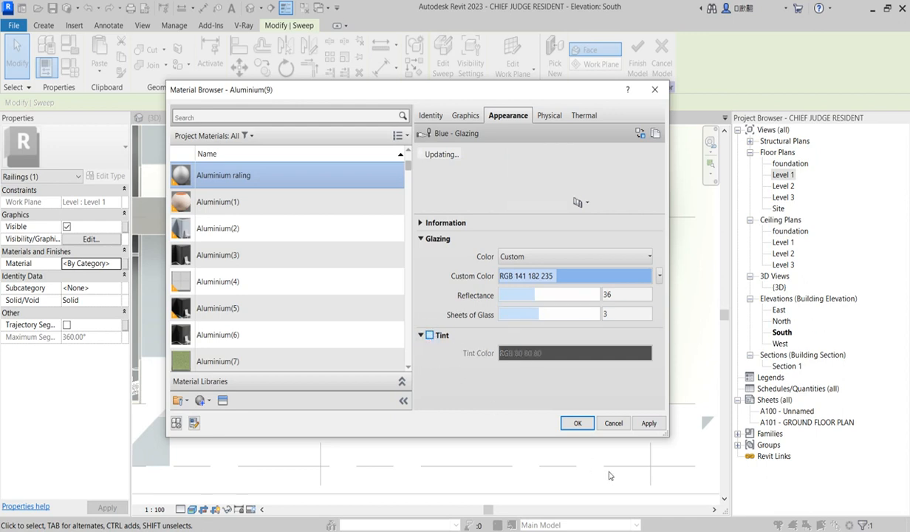
left_click(574, 423)
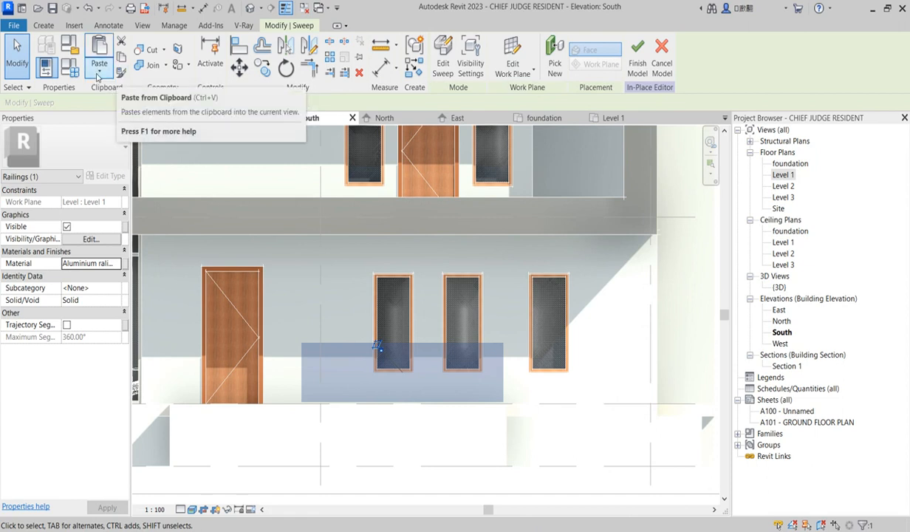
Copy the glass railing sweep straight up by its own height, so the copy stands on the original's top edge.
left_click(262, 67)
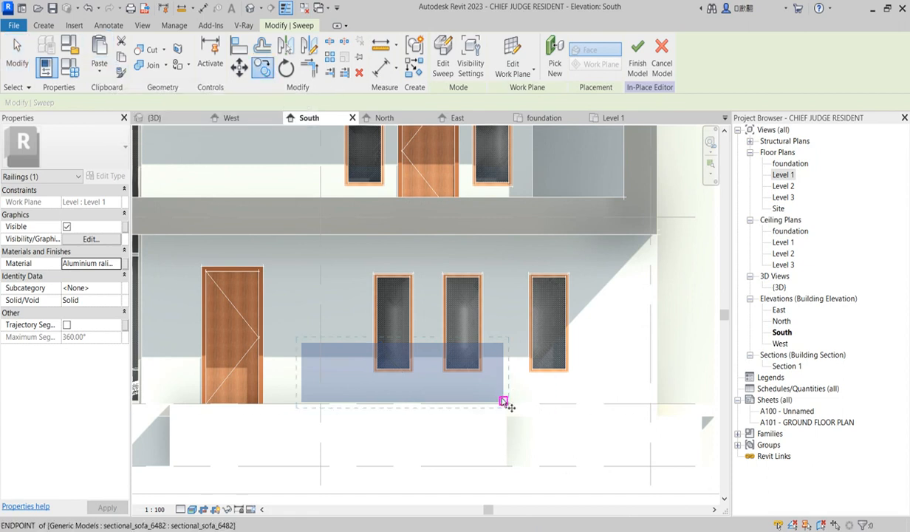
left_click(503, 401)
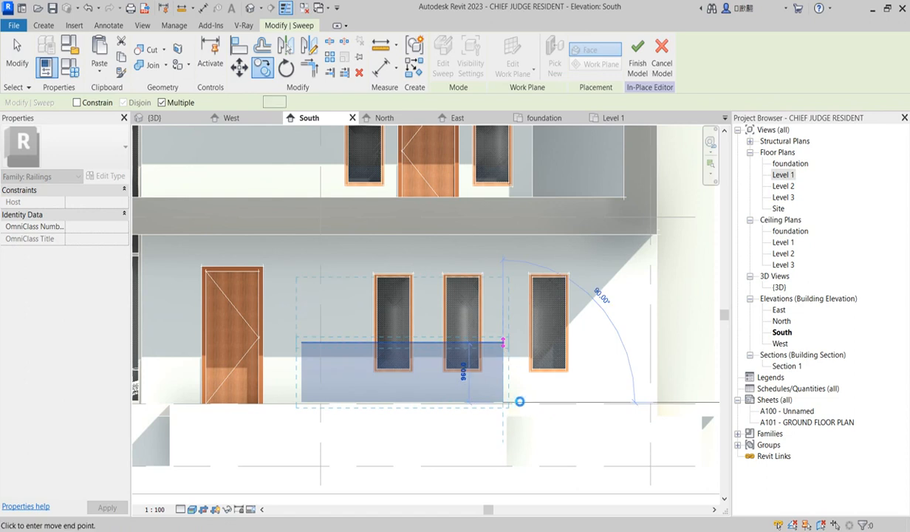
left_click(512, 396)
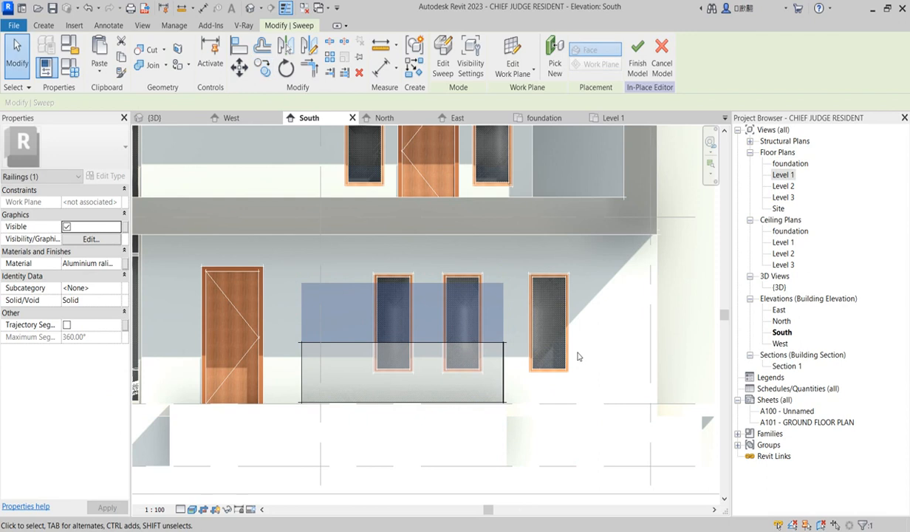
Edit the upper sweep copy's profile sketch and delete its thin rectangle.
left_click(442, 61)
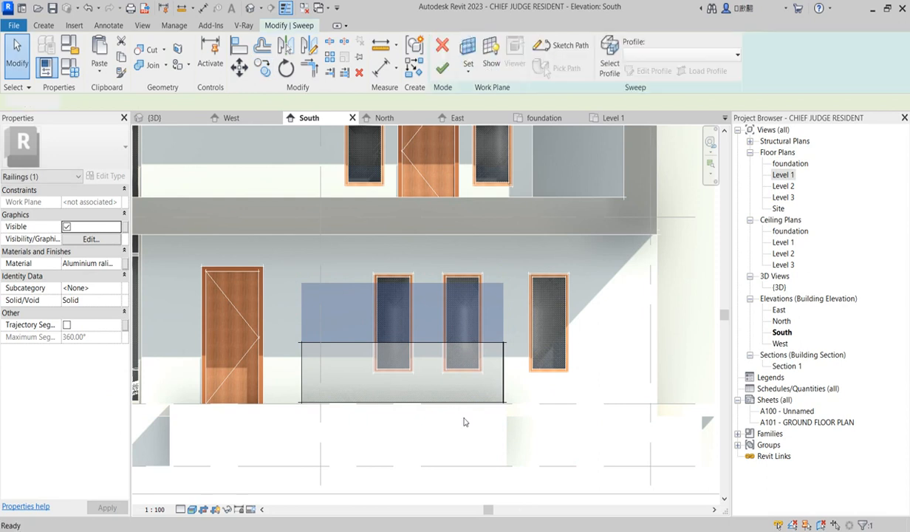
left_click(610, 59)
left_click(466, 344)
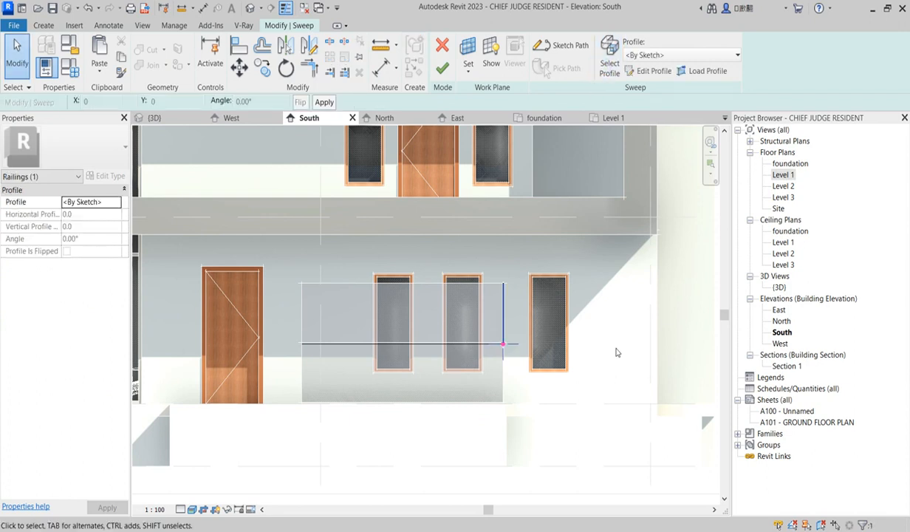
scroll(447, 333, "up", 2)
scroll(446, 336, "down", 1)
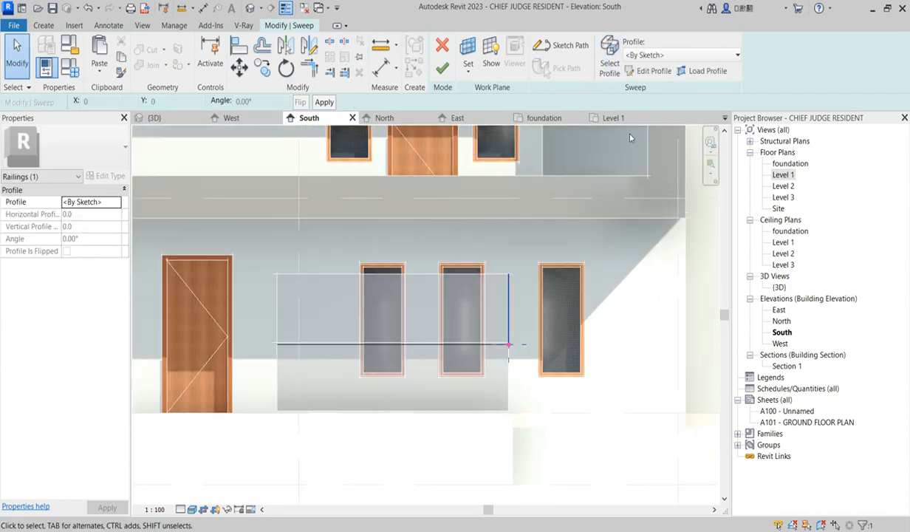
left_click(646, 70)
scroll(547, 339, "up", 1)
scroll(547, 339, "up", 1)
left_click_drag(405, 158, 532, 432)
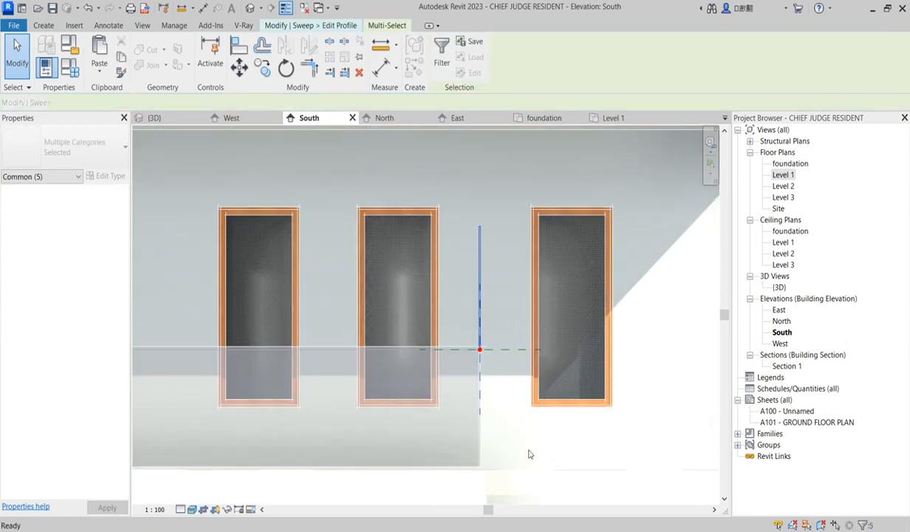
key("Delete")
Draw a circular handrail profile of 25 mm radius just above the path's reference point and finish the profile and sweep.
left_click(516, 43)
scroll(489, 356, "up", 4)
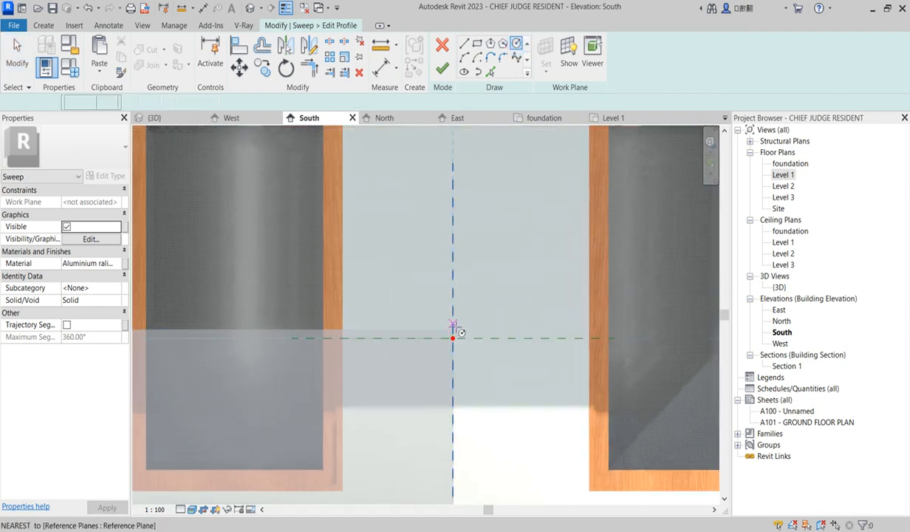
left_click(453, 337)
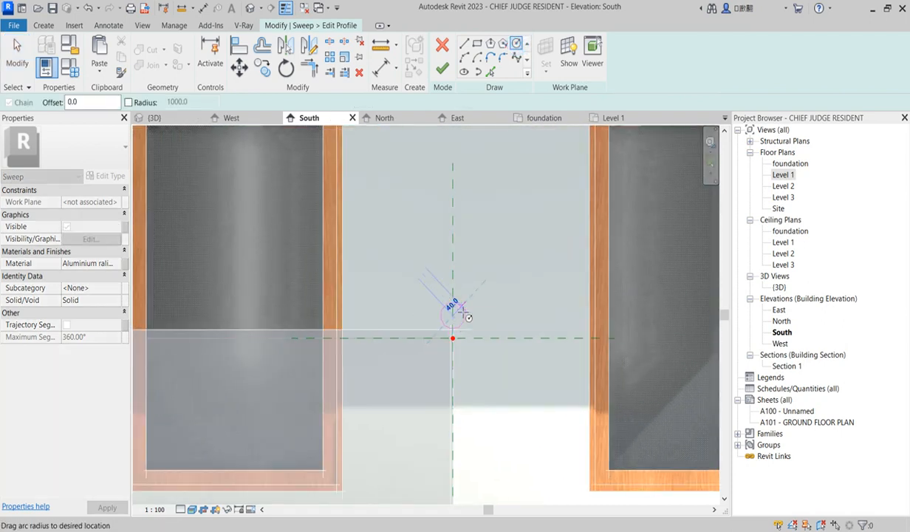
scroll(464, 317, "up", 2)
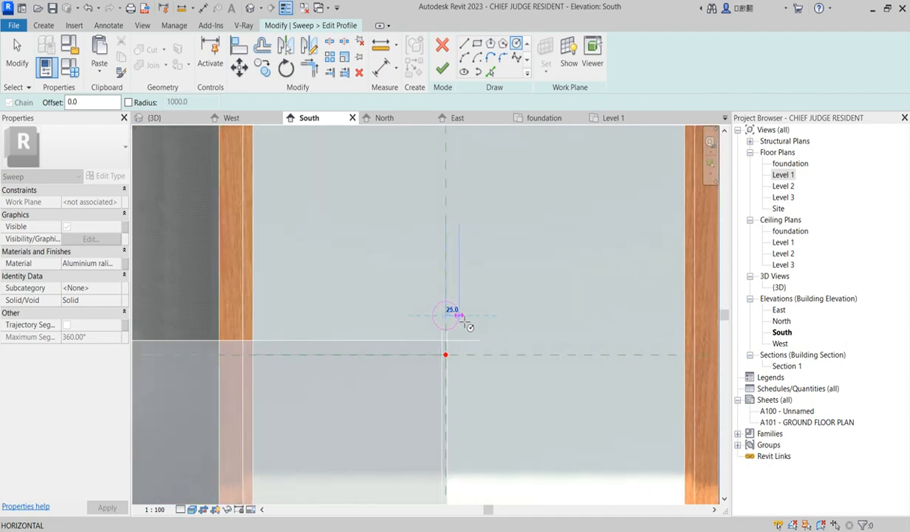
left_click(529, 232)
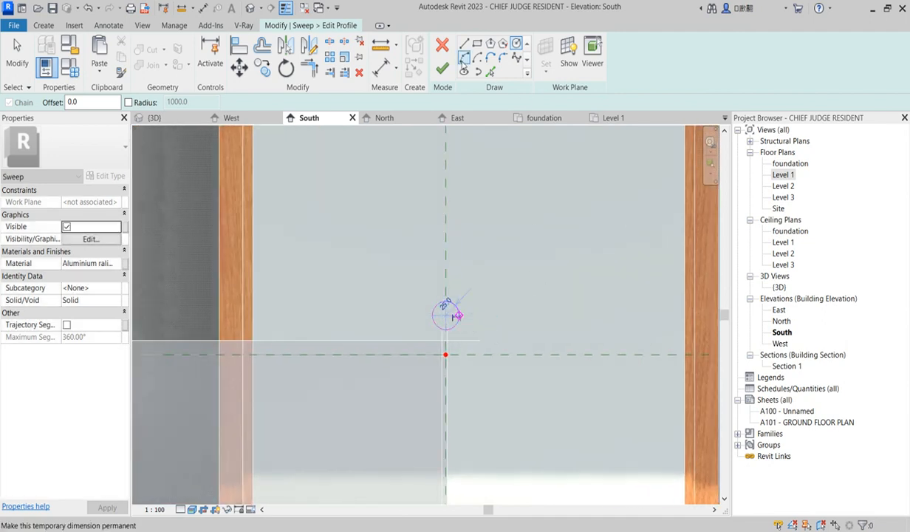
left_click(442, 68)
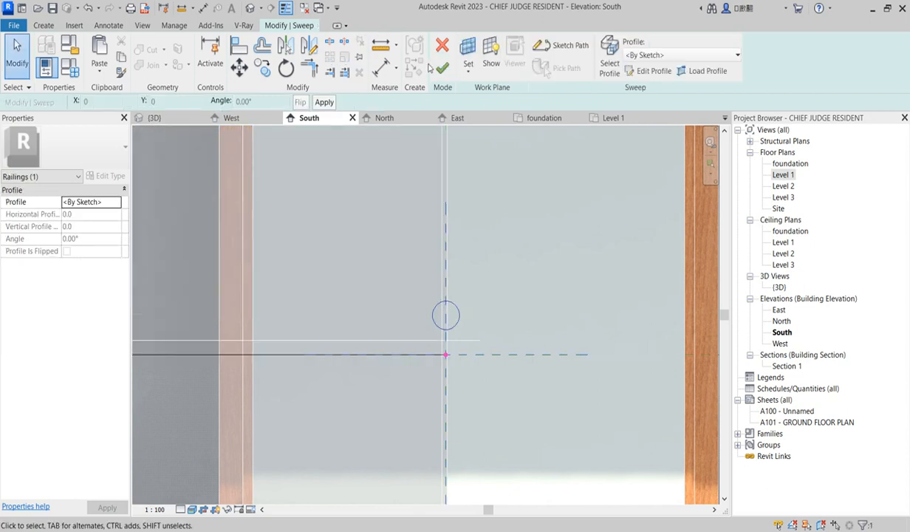
left_click(444, 68)
scroll(530, 307, "down", 5)
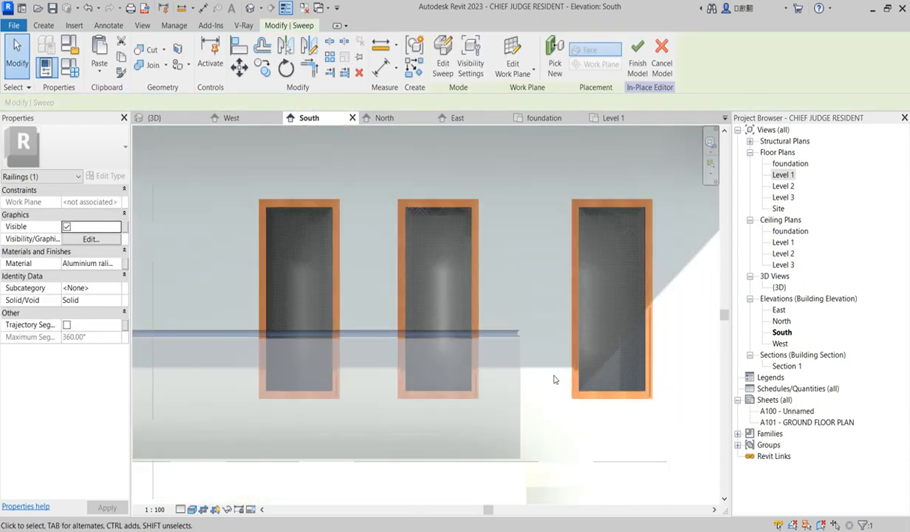
Open the round handrail sweep's sketched profile for editing.
scroll(524, 345, "up", 3)
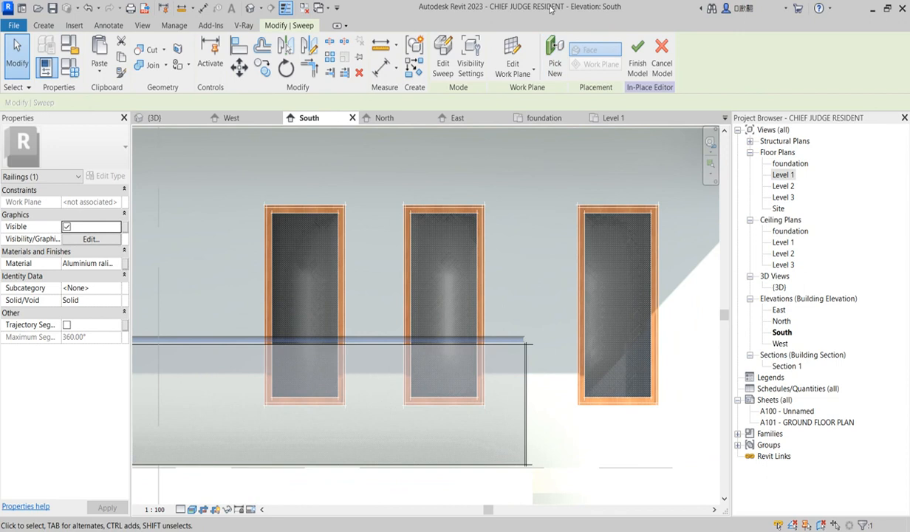
left_click(443, 63)
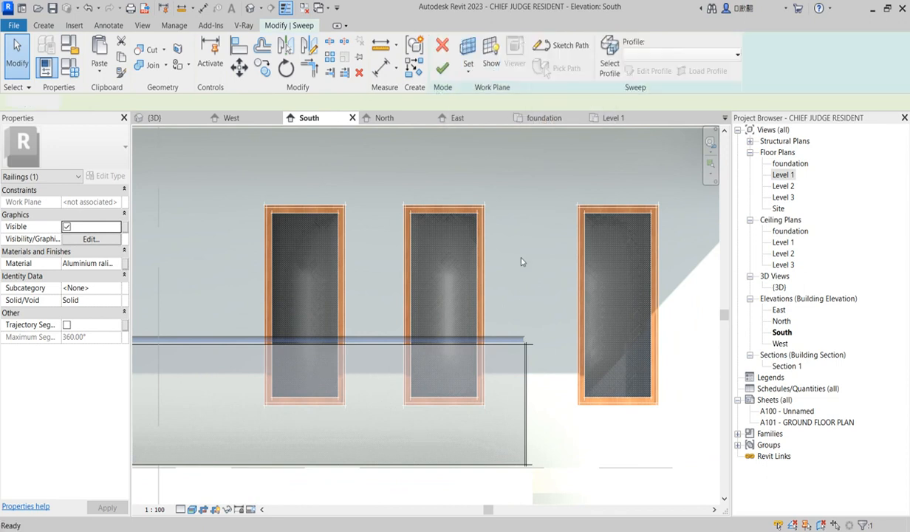
left_click(517, 294)
scroll(518, 295, "up", 2)
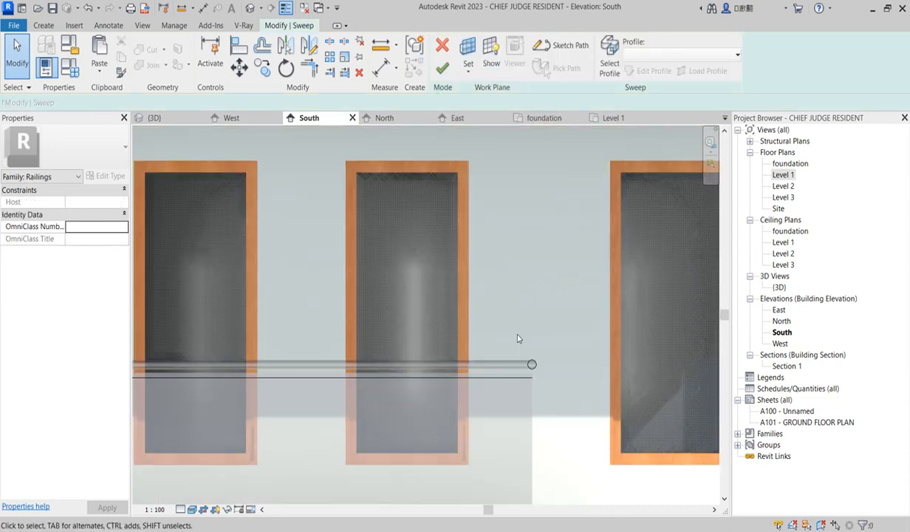
left_click(610, 68)
left_click(650, 70)
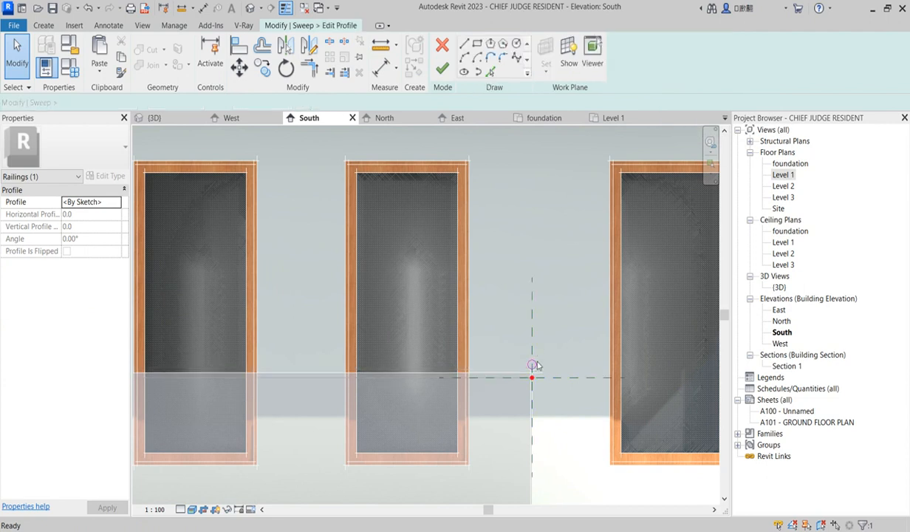
Set the circular handrail profile's radius to 35 mm and finish the profile and sweep.
scroll(537, 365, "up", 2)
left_click(530, 361)
scroll(529, 360, "up", 1)
left_click(528, 366)
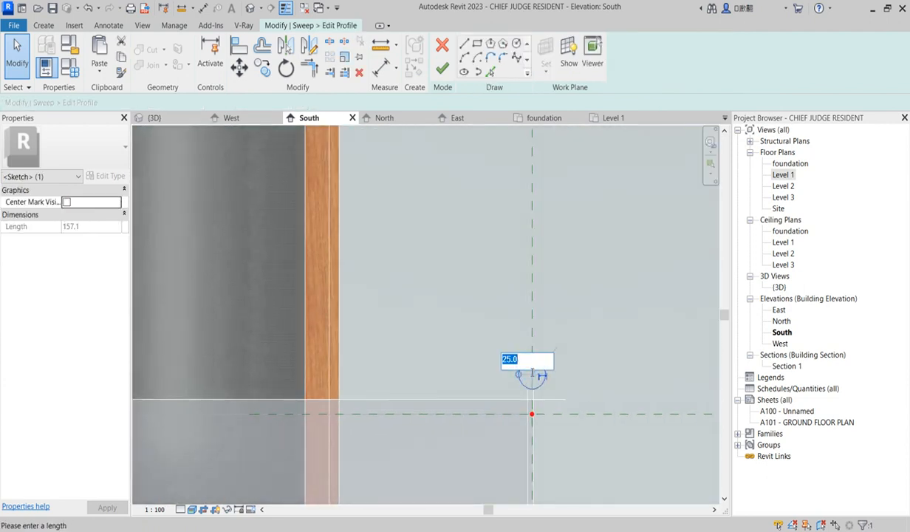
type("35")
key("Return")
left_click(577, 265)
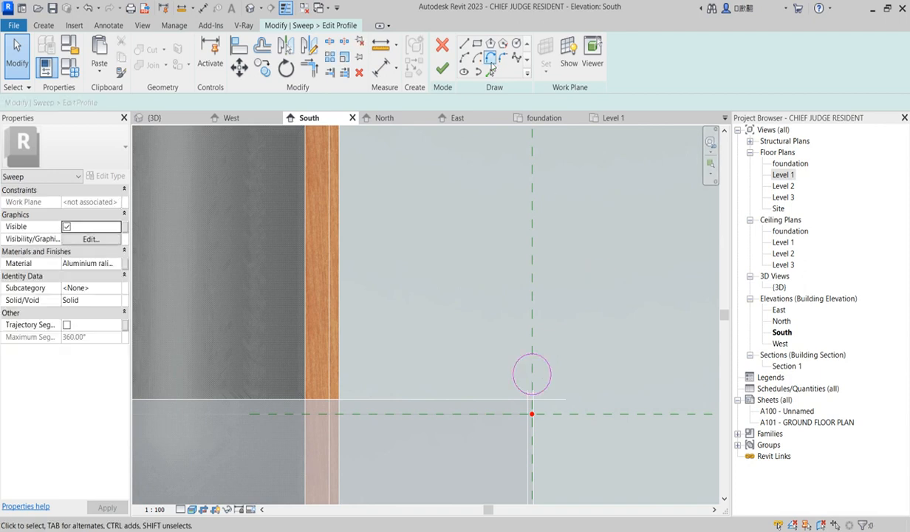
left_click(443, 72)
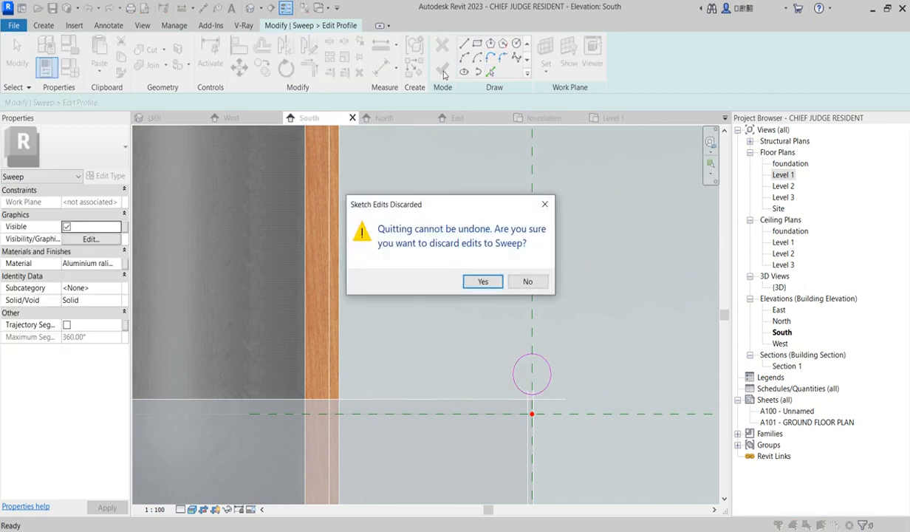
left_click(544, 204)
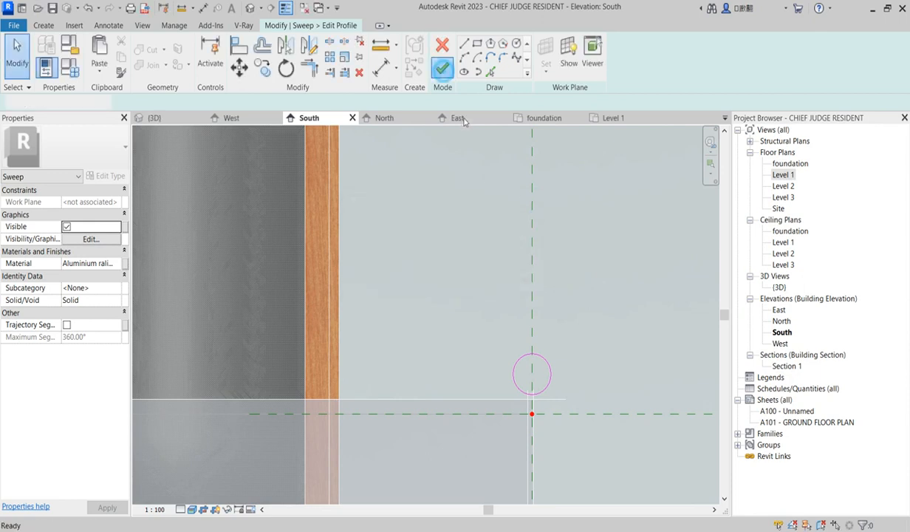
left_click(444, 72)
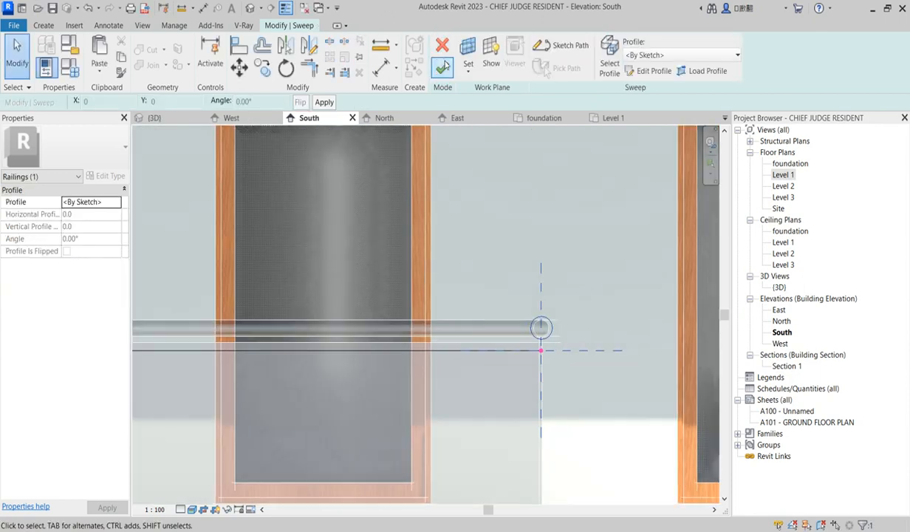
scroll(587, 266, "down", 5)
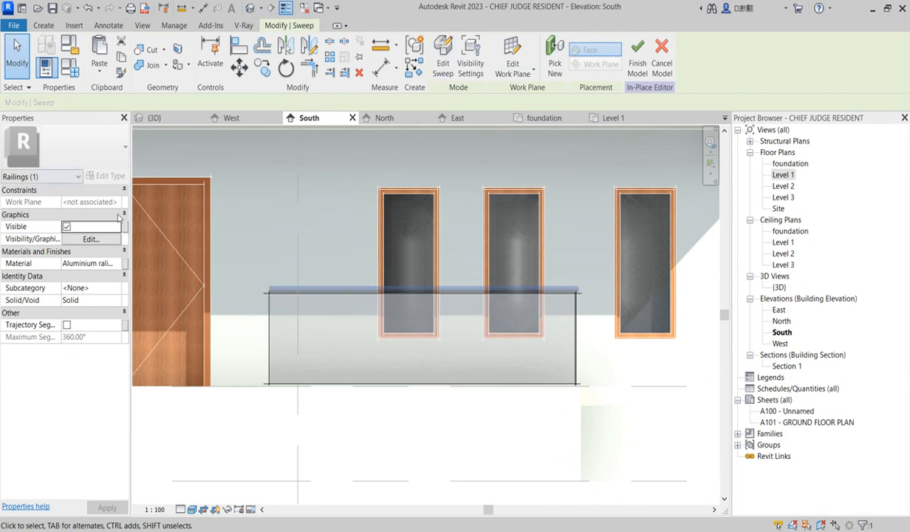
Duplicate the handrail's Aluminium raling material together with its assets.
left_click(116, 263)
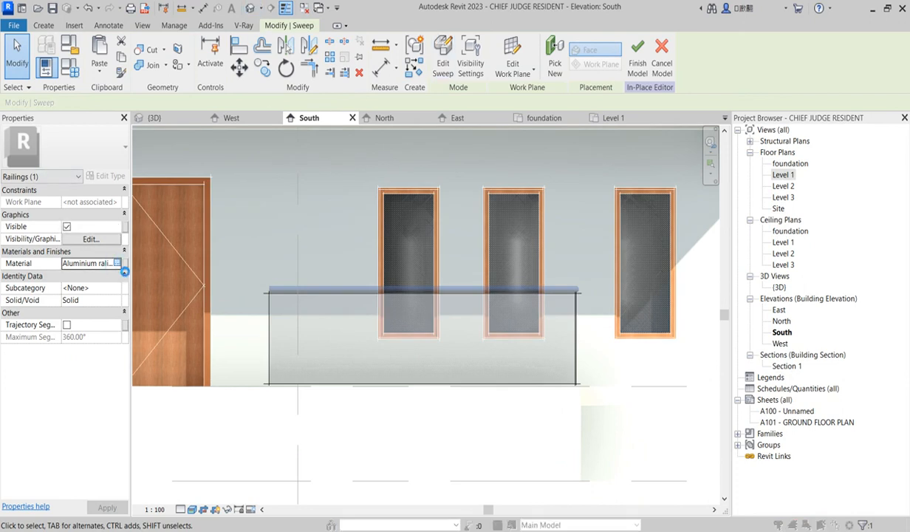
left_click(123, 263)
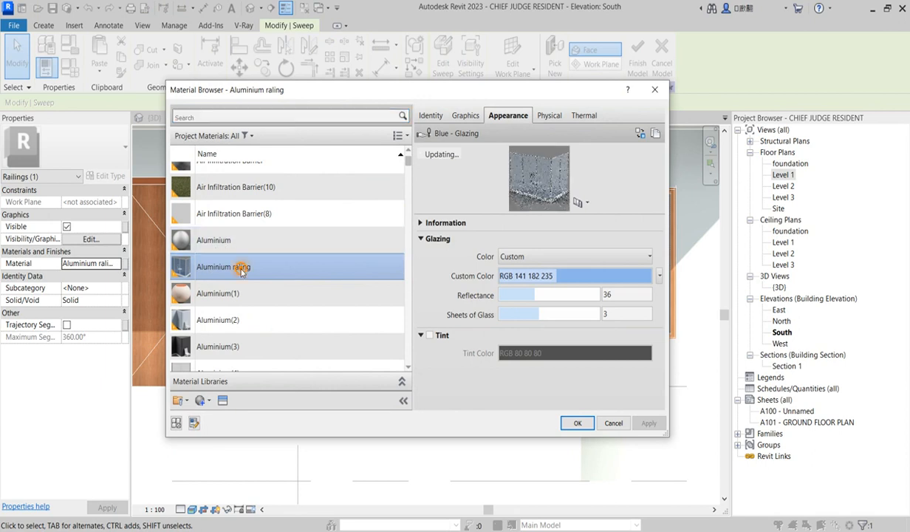
right_click(240, 268)
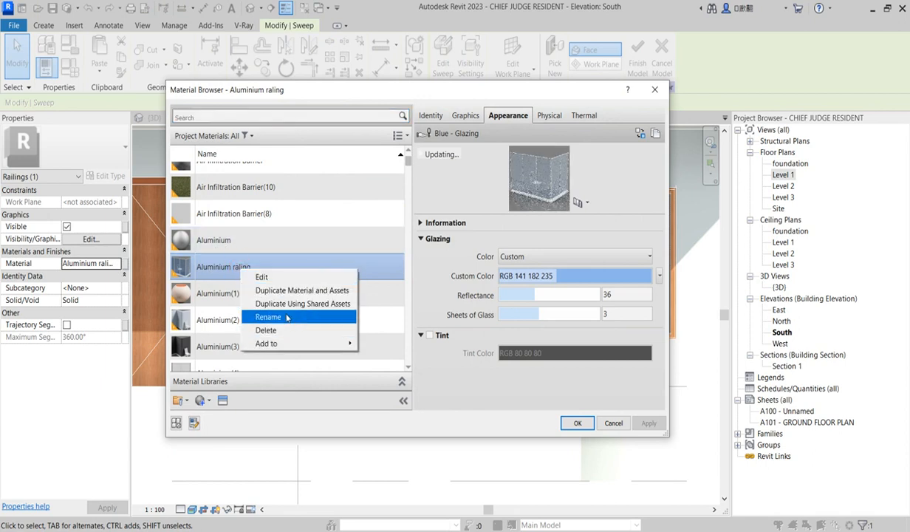
left_click(290, 292)
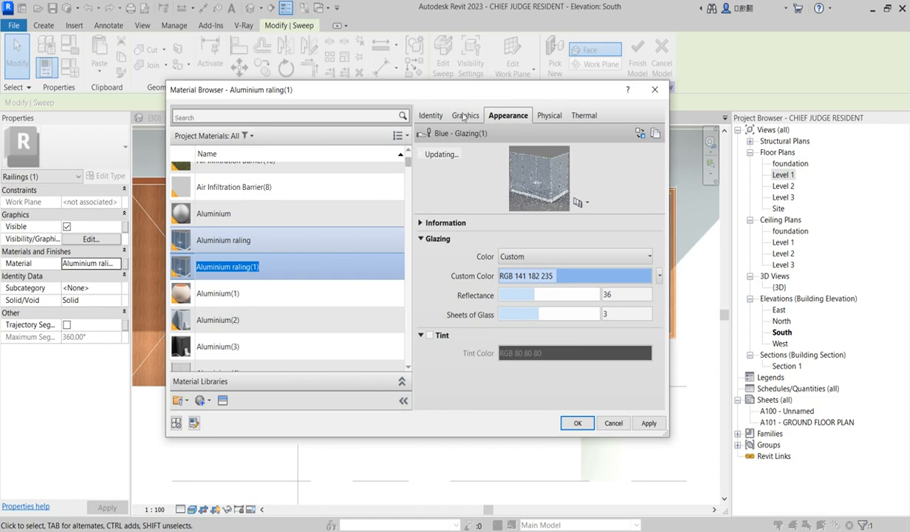
Replace the duplicated material's appearance with the Chrome asset from the Metal appearance library and assign the material to the handrail.
left_click(639, 133)
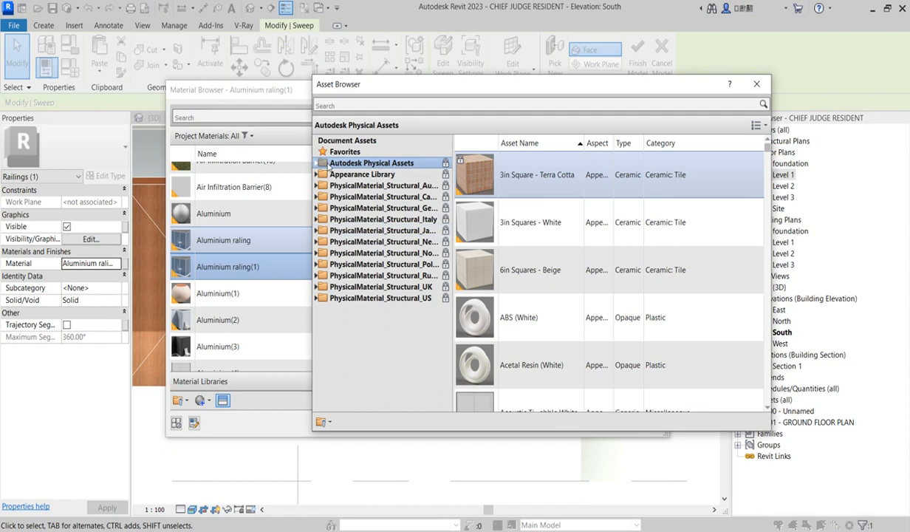
left_click(316, 174)
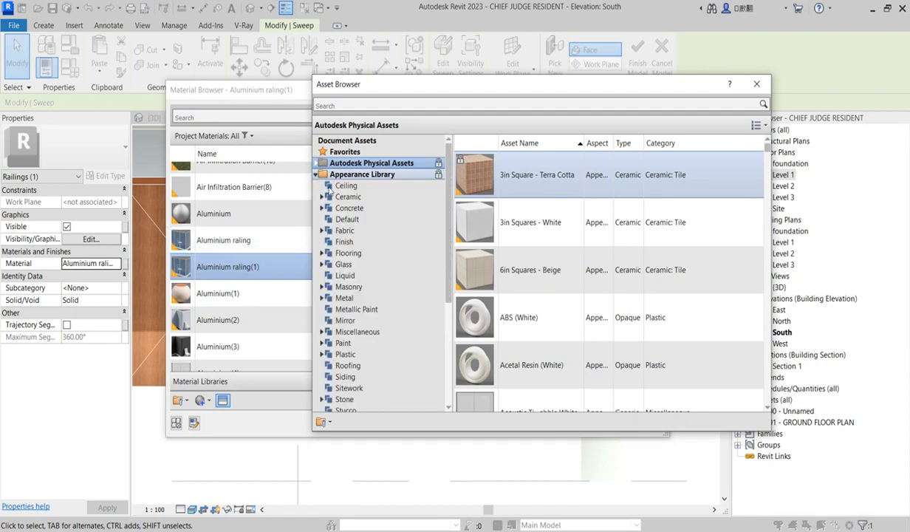
left_click(360, 299)
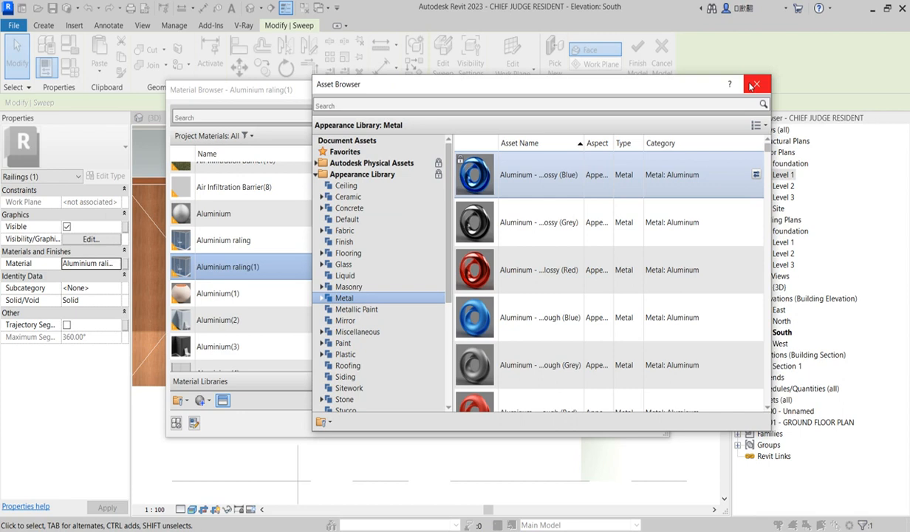
scroll(472, 394, "down", 1)
scroll(519, 325, "down", 5)
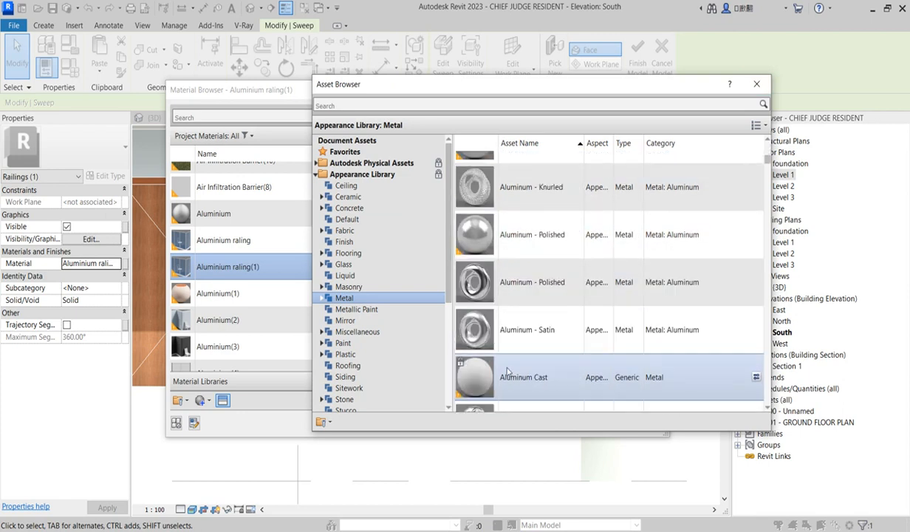
scroll(522, 321, "down", 5)
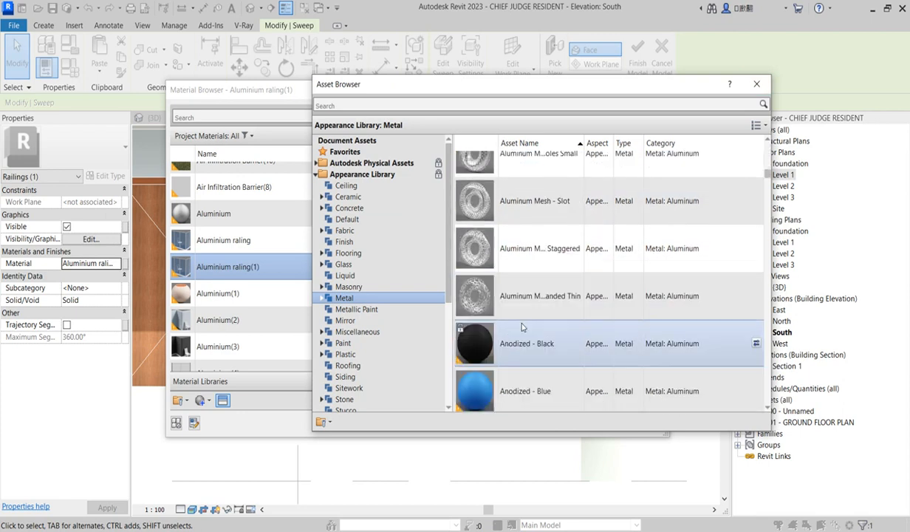
scroll(522, 327, "down", 6)
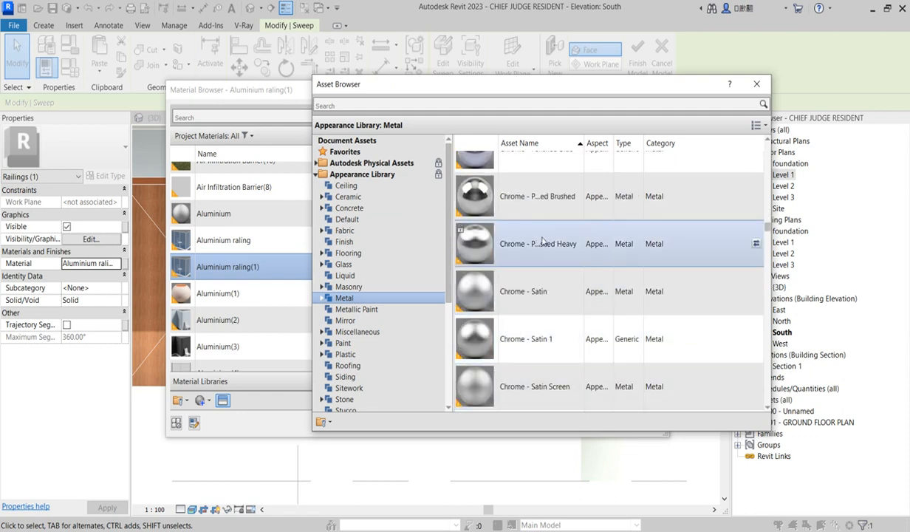
scroll(510, 257, "up", 3)
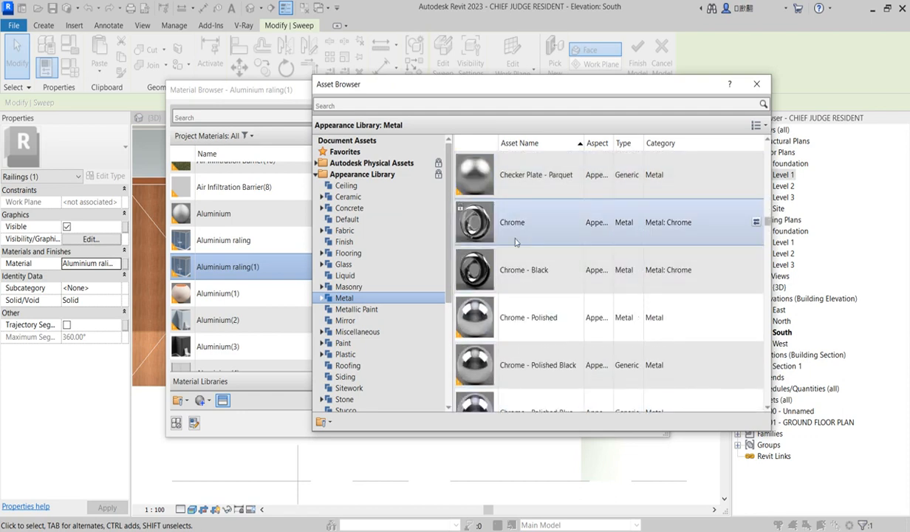
double_click(515, 222)
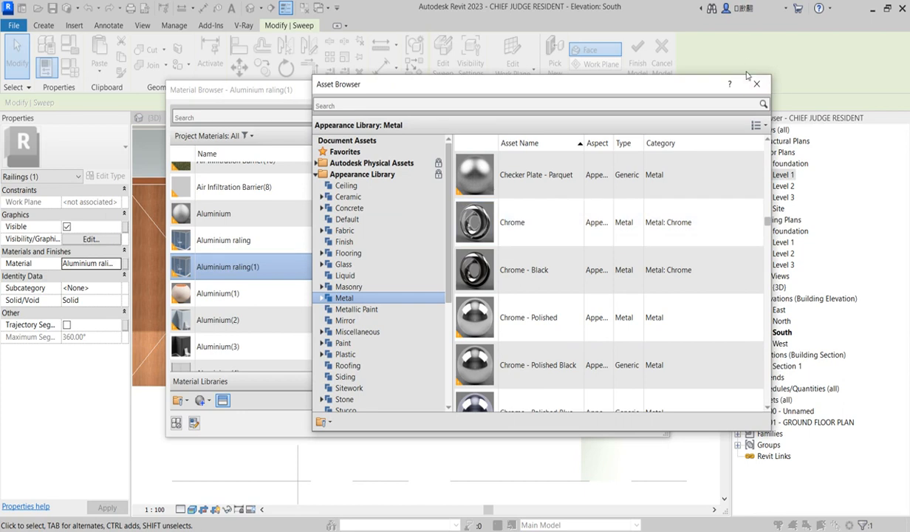
left_click(756, 84)
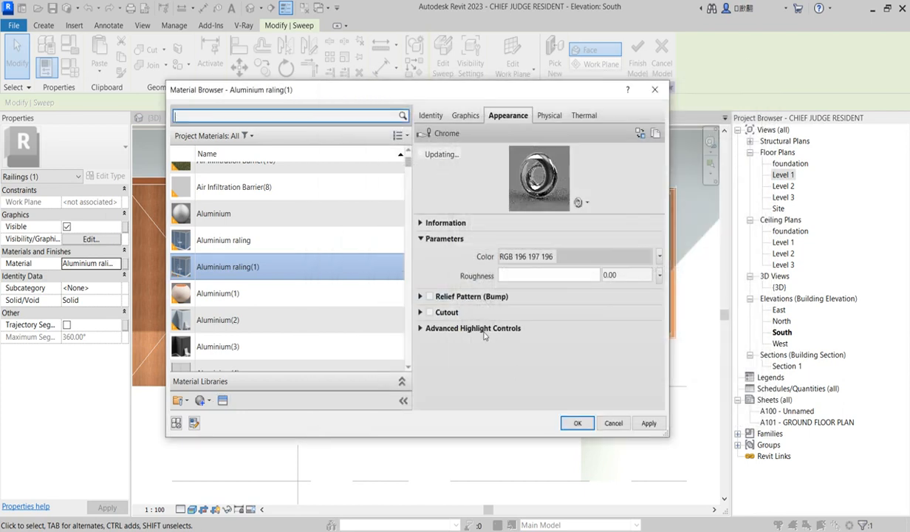
left_click(580, 424)
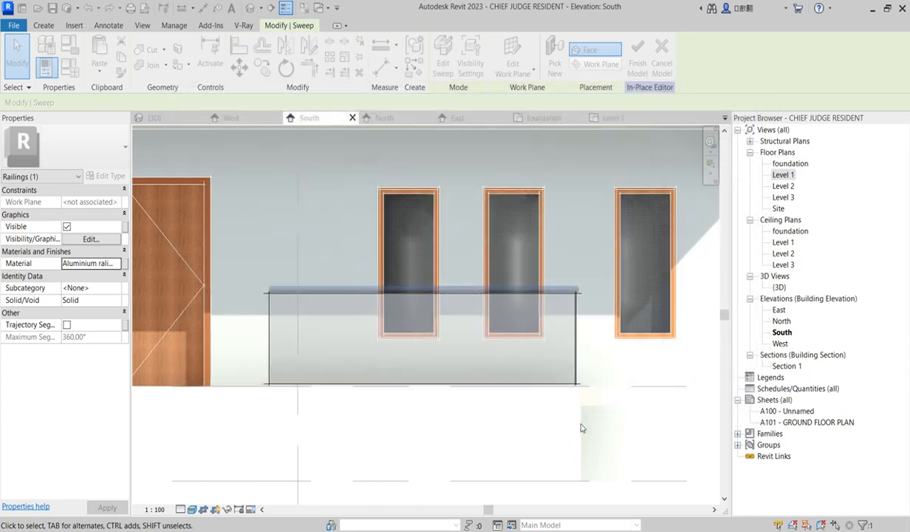
Mirror a copy of the glass panel and handrail sweeps about a vertical axis drawn through the ground-floor entrance door.
left_click(403, 447)
scroll(299, 293, "down", 2)
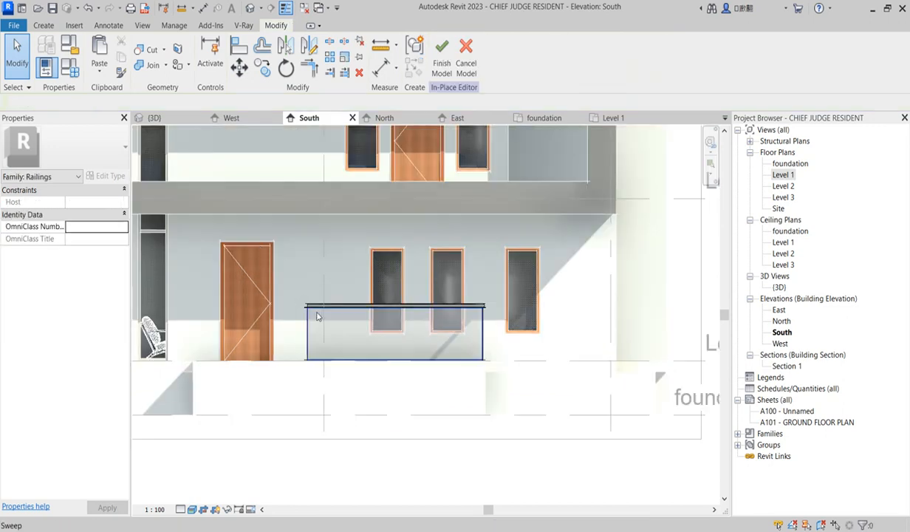
left_click_drag(271, 245, 550, 431)
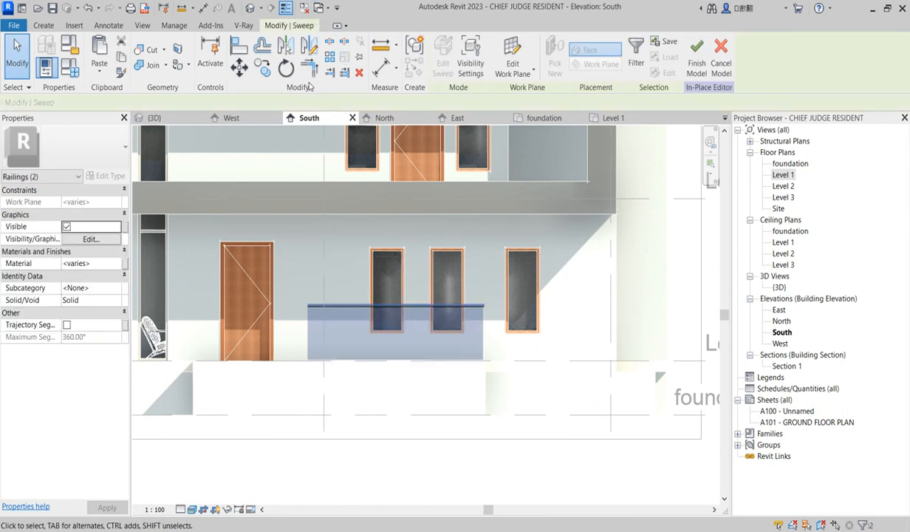
left_click(309, 46)
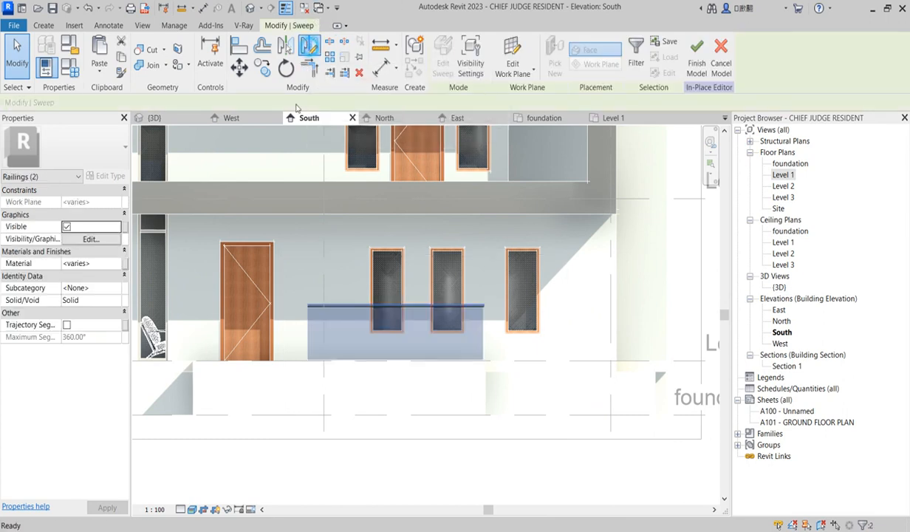
left_click(258, 362)
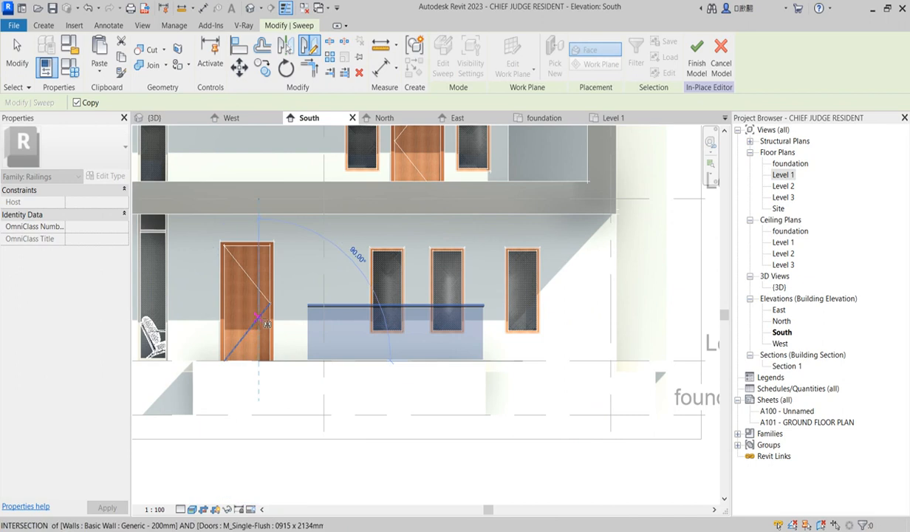
left_click(255, 260)
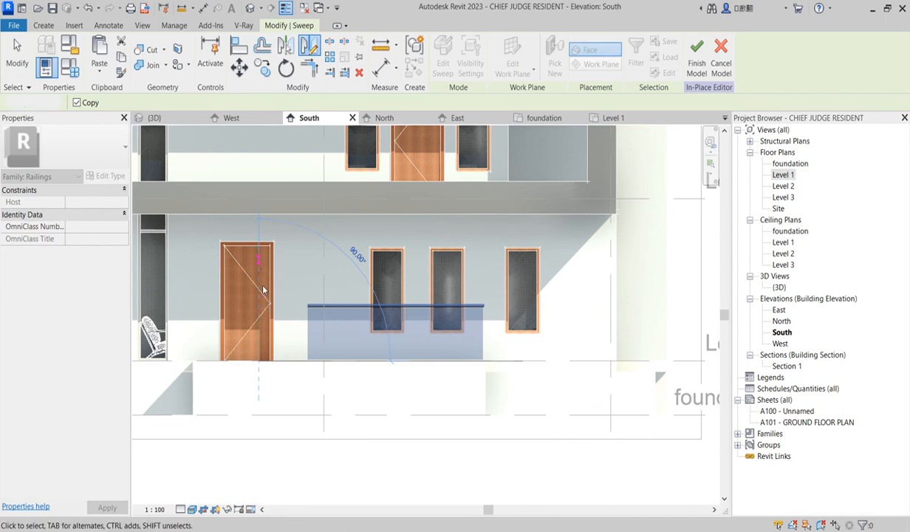
scroll(446, 357, "down", 3)
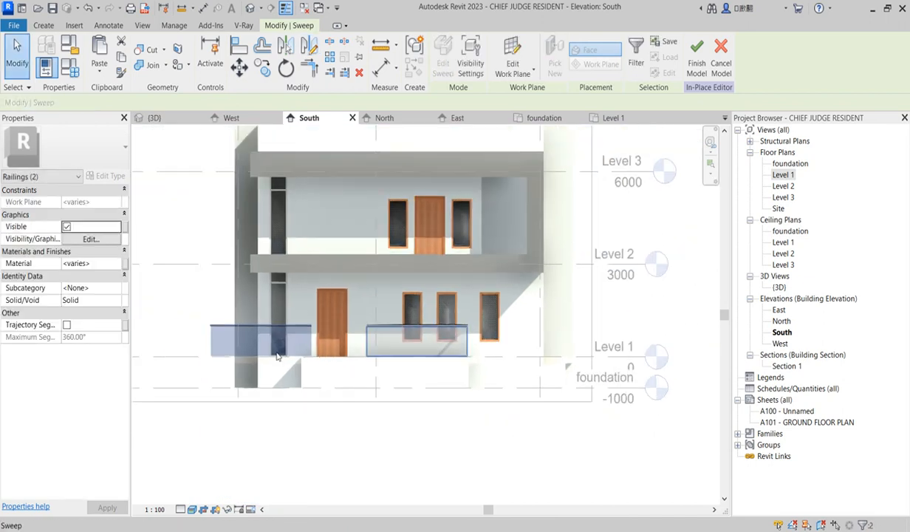
Move the selected glass panel and handrail sweeps in the South elevation so their west end aligns with the porch slab's west edge.
left_click(238, 72)
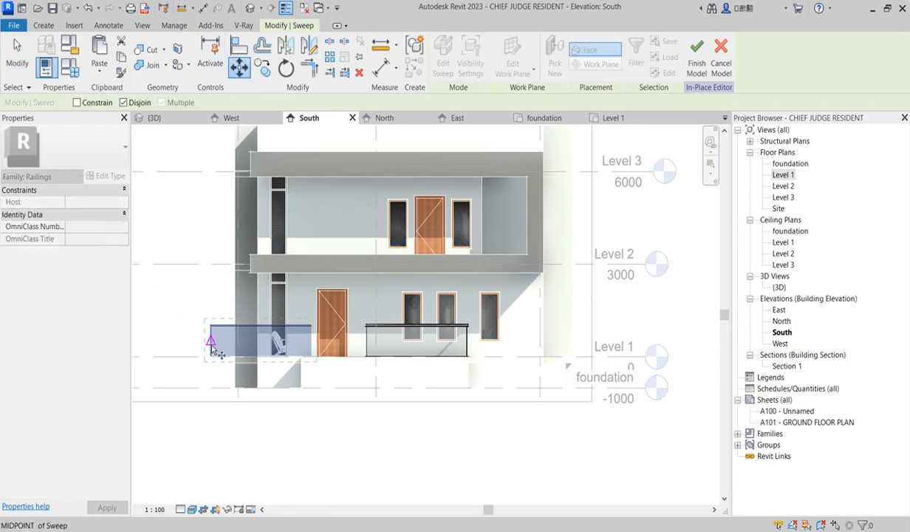
left_click(210, 357)
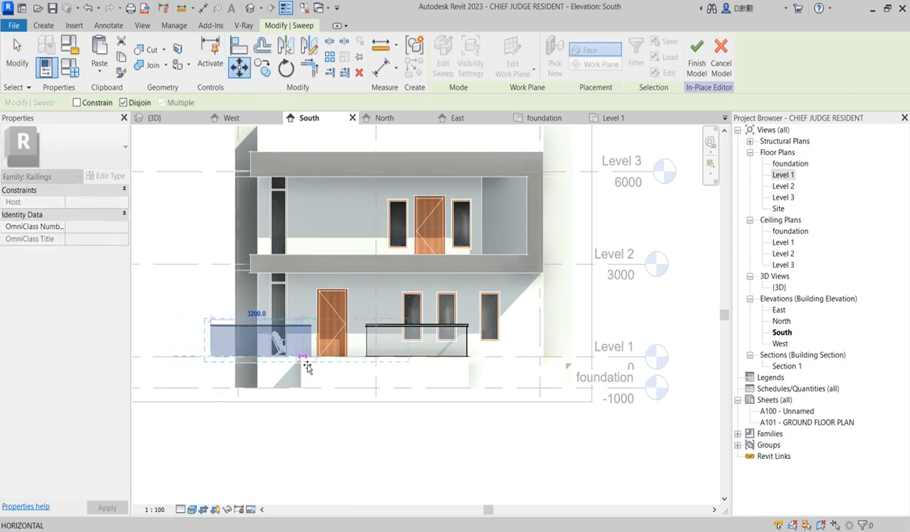
scroll(309, 368, "up", 2)
scroll(309, 367, "up", 1)
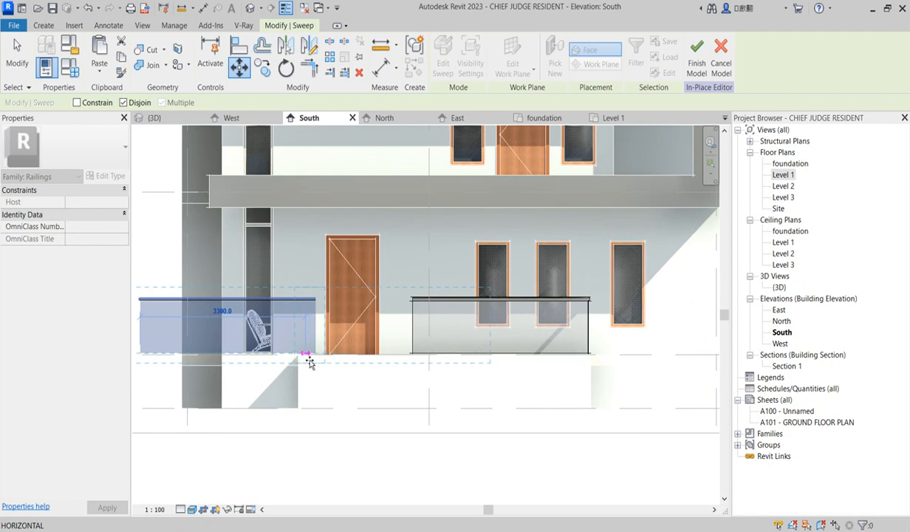
left_click(304, 355)
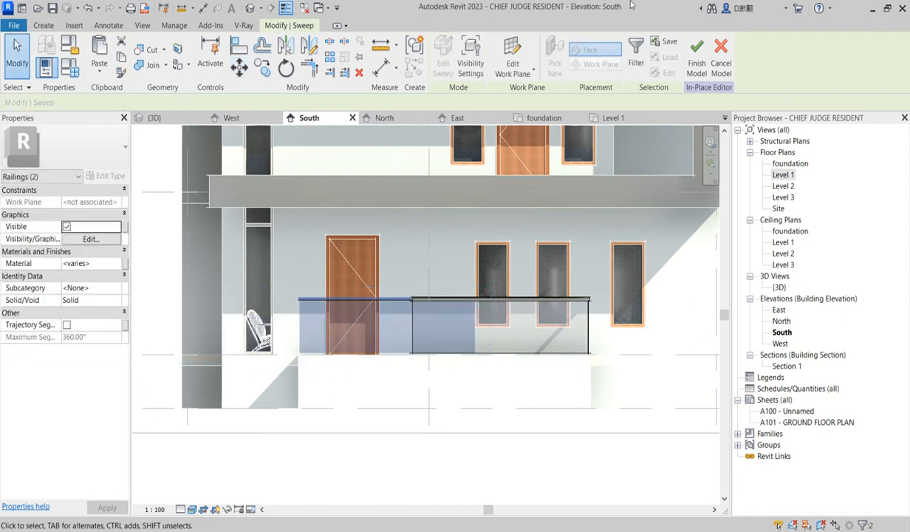
left_click(444, 252)
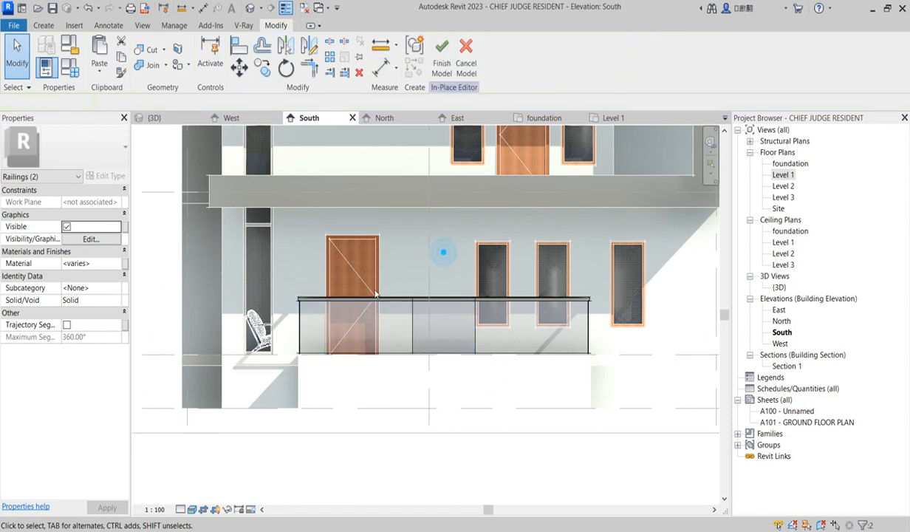
Edit the west glass panel sweep's path in the Level 1 floor plan, shortening its front segment to 300 mm.
left_click(359, 353)
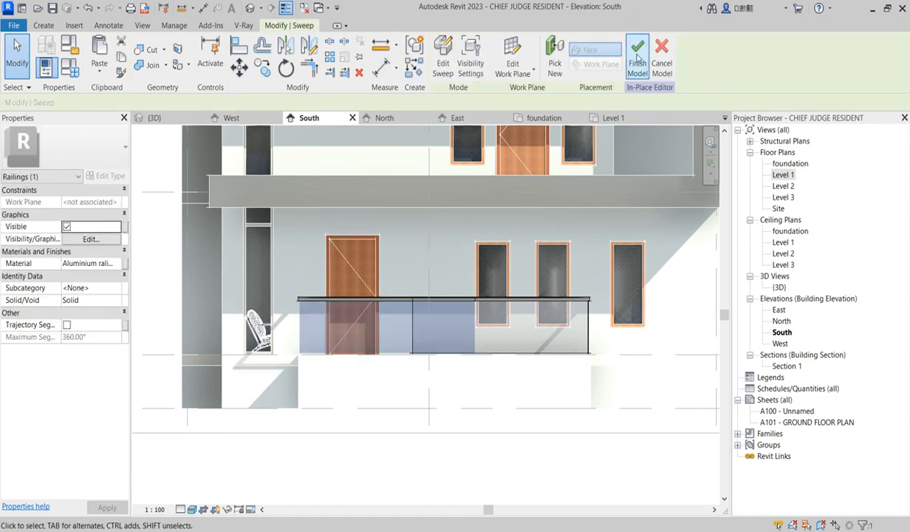
left_click(443, 68)
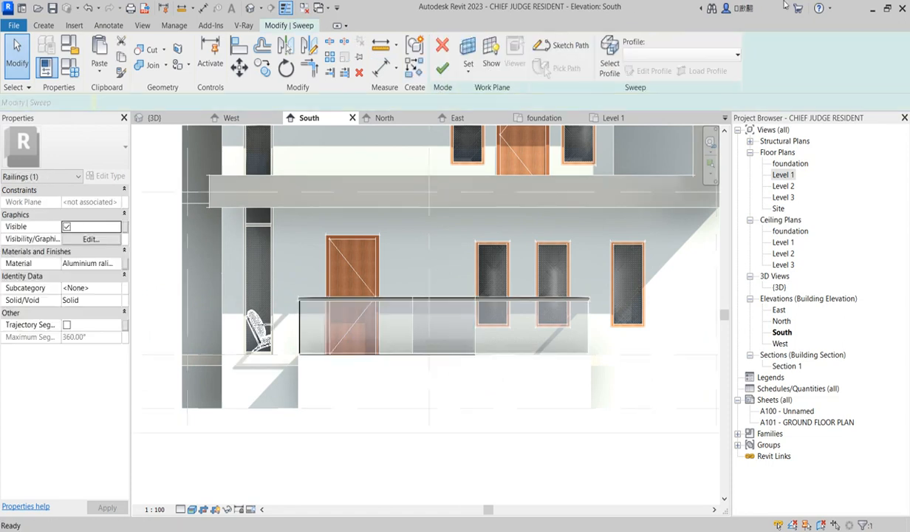
left_click(563, 46)
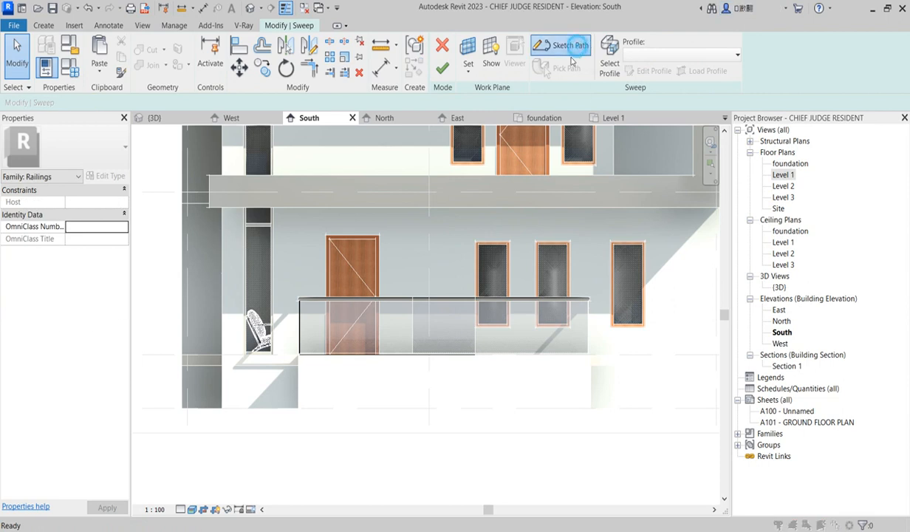
left_click(412, 180)
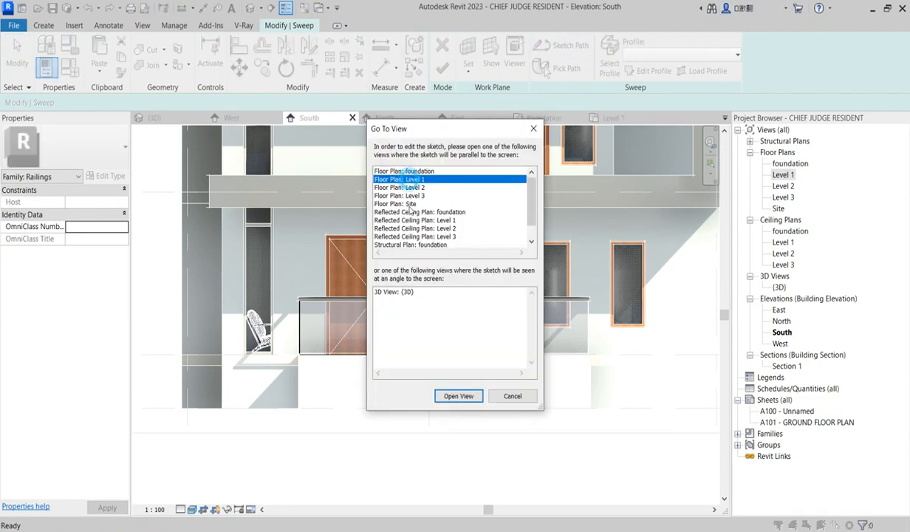
left_click(453, 397)
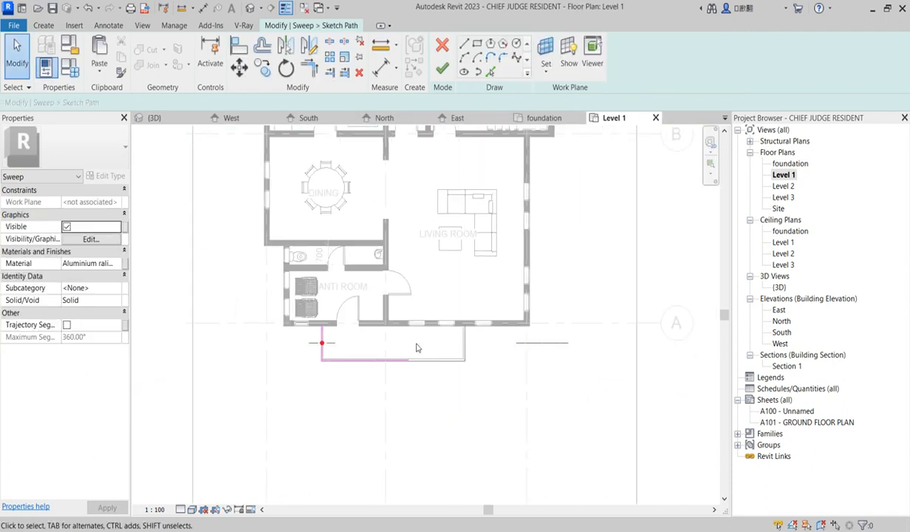
scroll(416, 347, "up", 4)
left_click(408, 360)
mouse_move(416, 360)
left_mouse_down()
mouse_move(345, 365)
mouse_move(252, 354)
mouse_move(210, 367)
left_mouse_up()
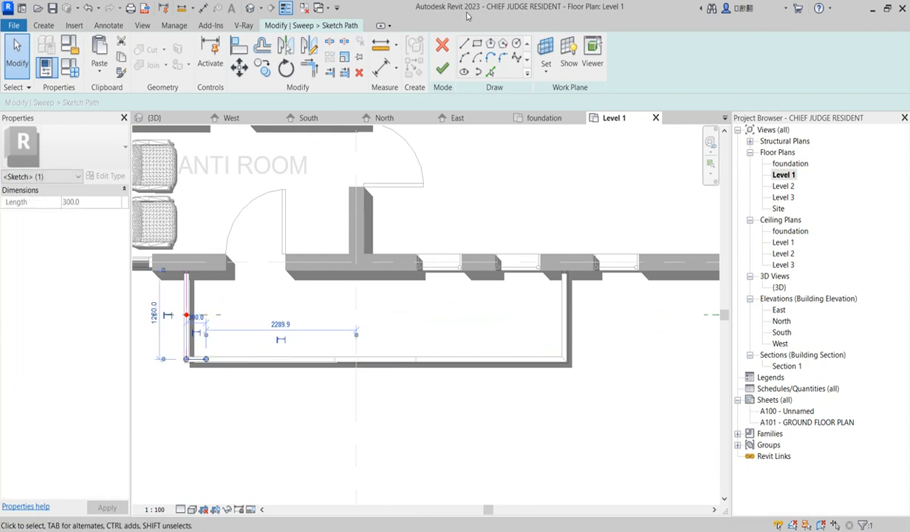
left_click(443, 69)
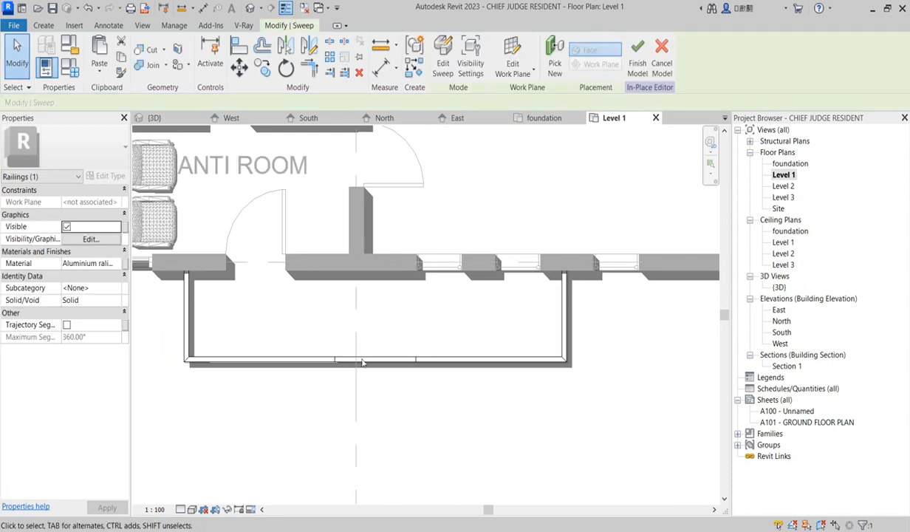
Edit the west handrail sweep's path, shortening its front segment to 300 mm to match the glass panel.
left_click(216, 357)
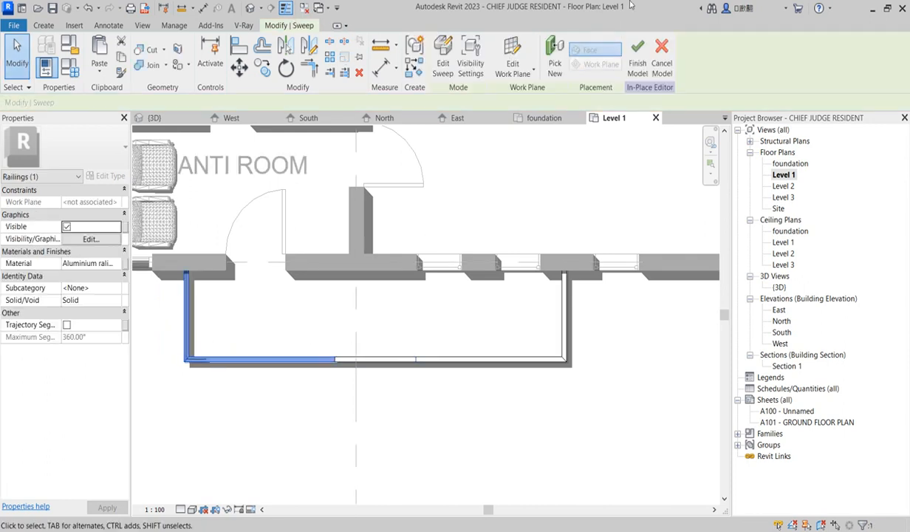
left_click(443, 68)
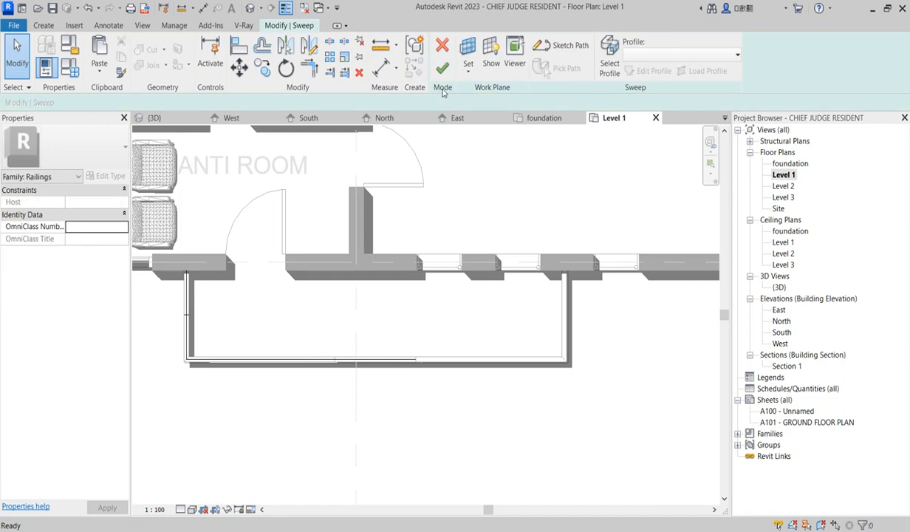
left_click(570, 48)
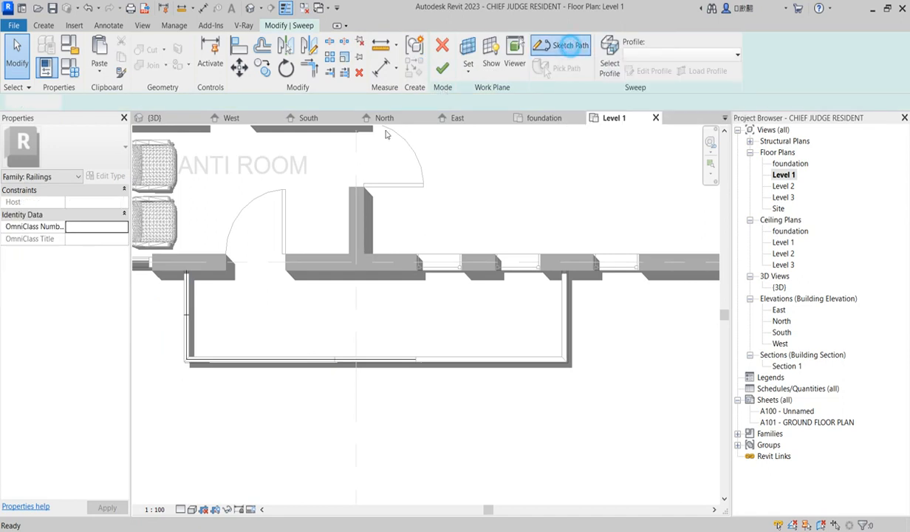
scroll(223, 376, "up", 2)
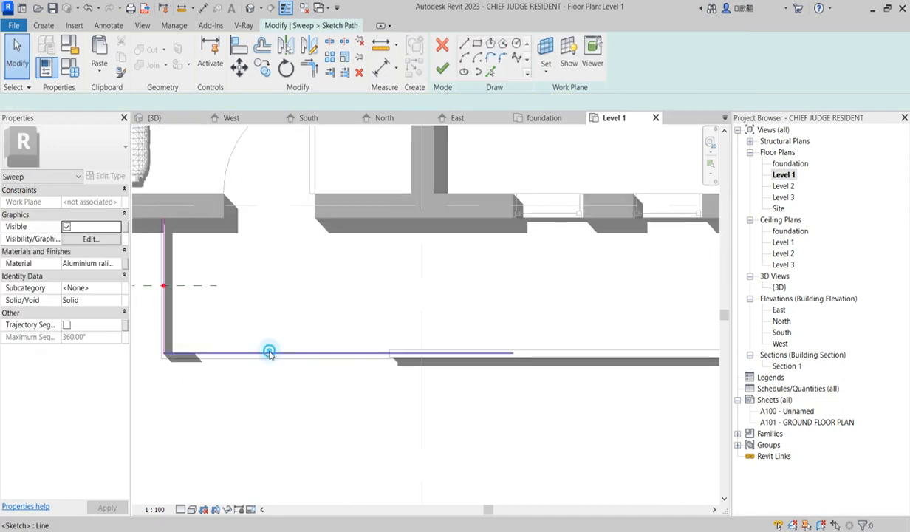
left_click(270, 355)
left_click_drag(504, 353, 194, 355)
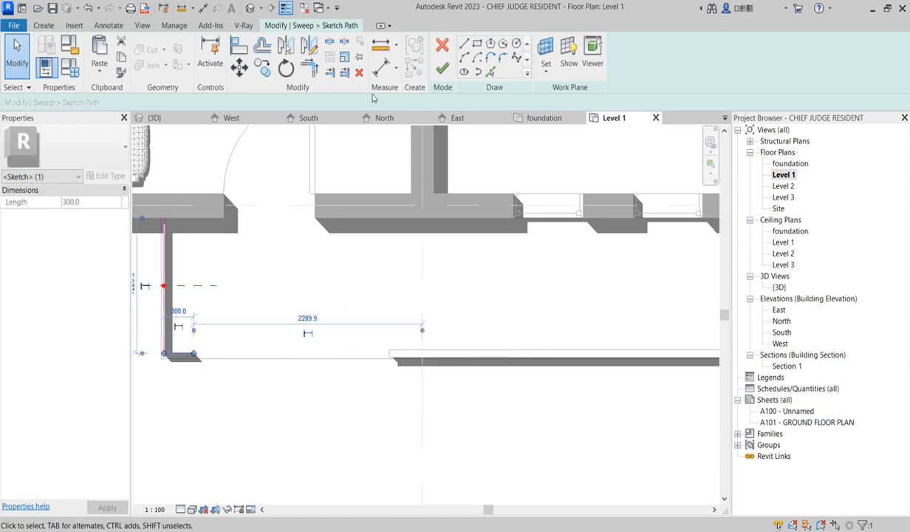
left_click(441, 68)
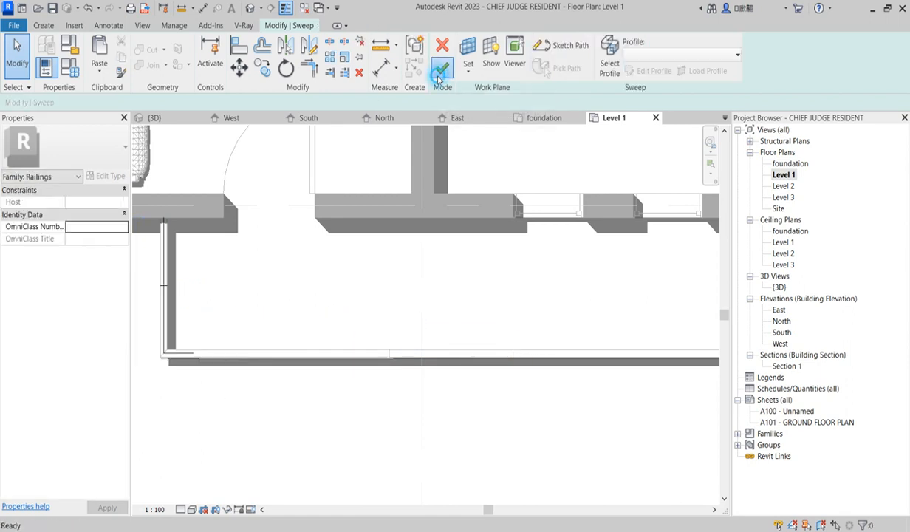
Examine the shortened west corner railing and the porch opening beside the front railing in the 3D view.
double_click(780, 287)
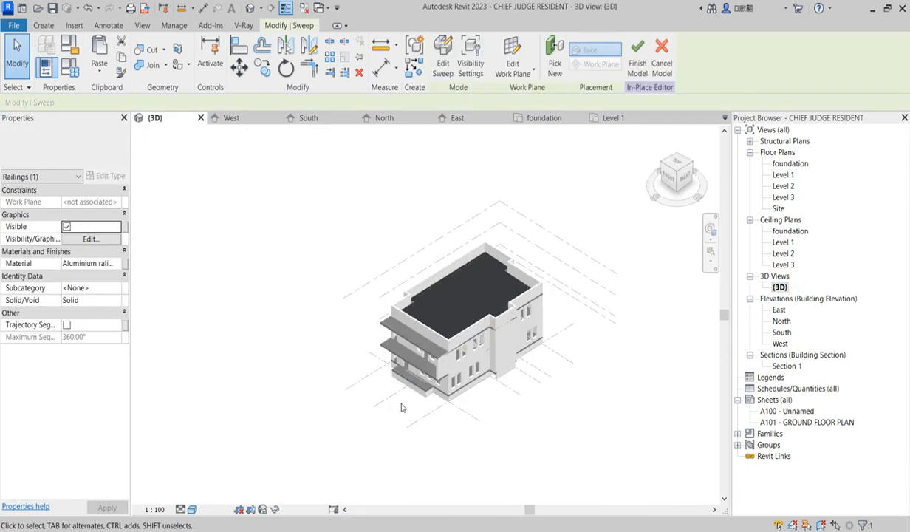
scroll(402, 407, "up", 5)
left_click(319, 380)
scroll(363, 267, "up", 2)
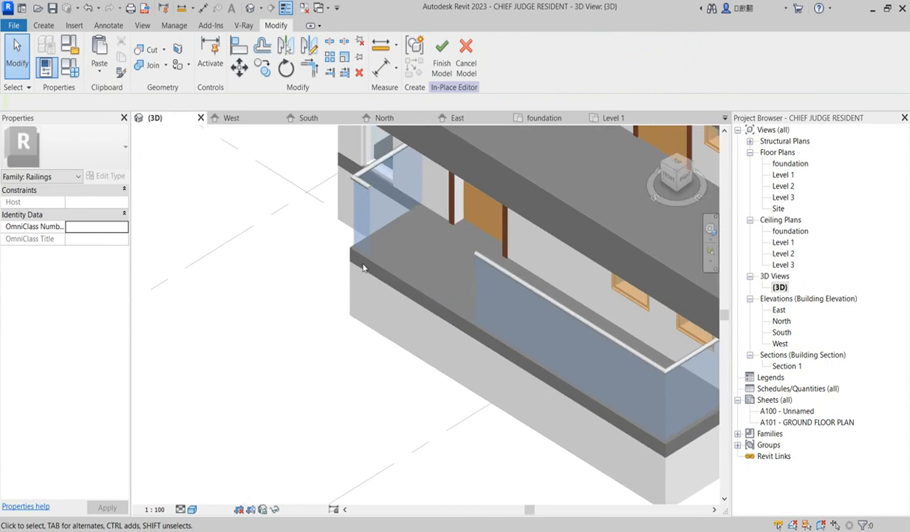
scroll(363, 268, "down", 4)
scroll(412, 272, "up", 5)
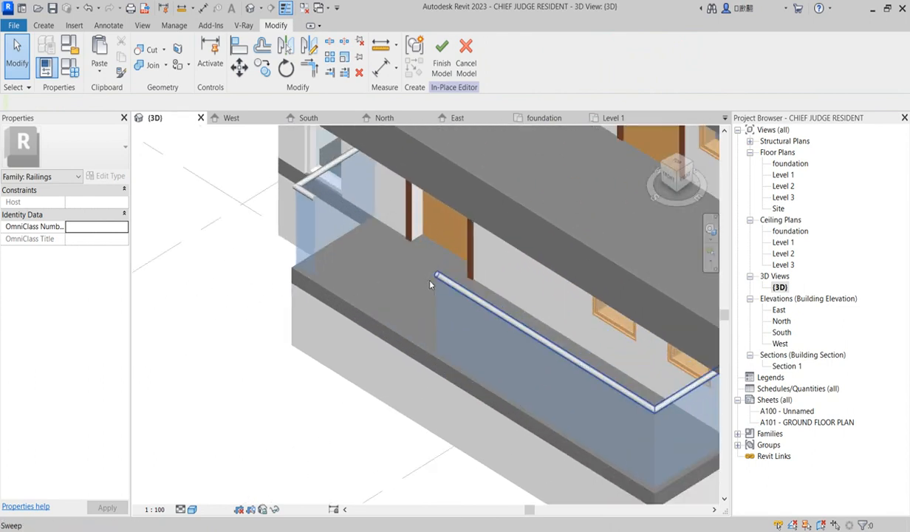
scroll(431, 284, "up", 1)
scroll(319, 221, "up", 2)
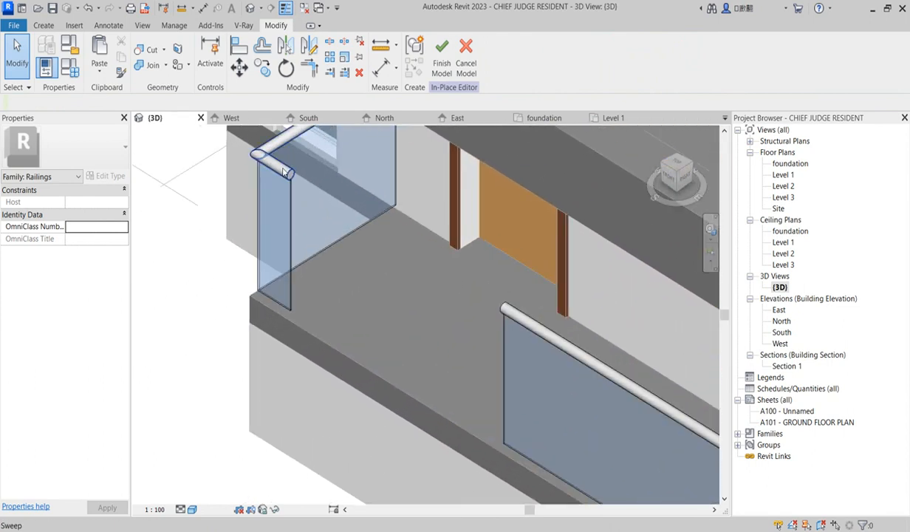
scroll(325, 254, "down", 3)
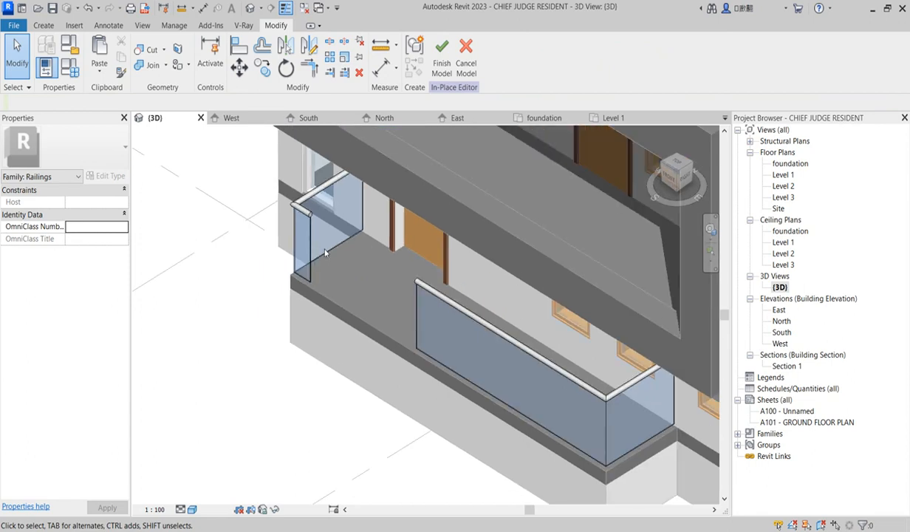
scroll(307, 221, "up", 2)
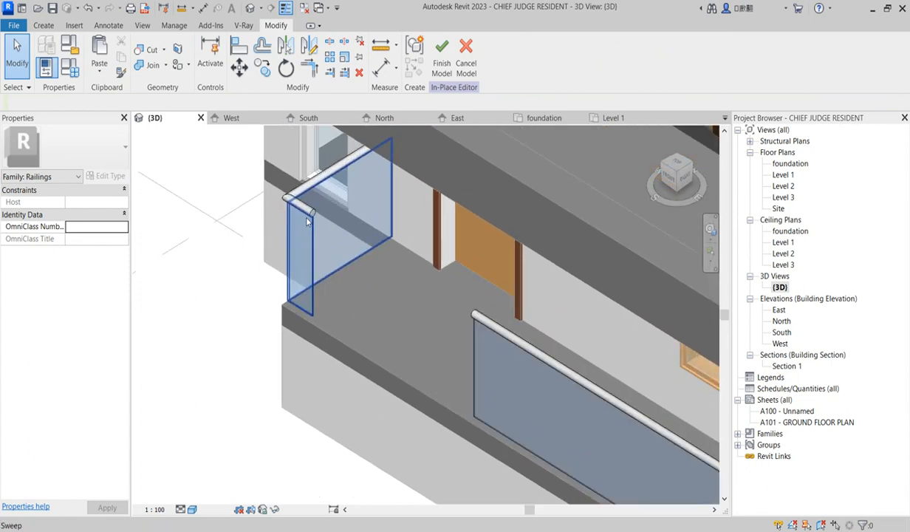
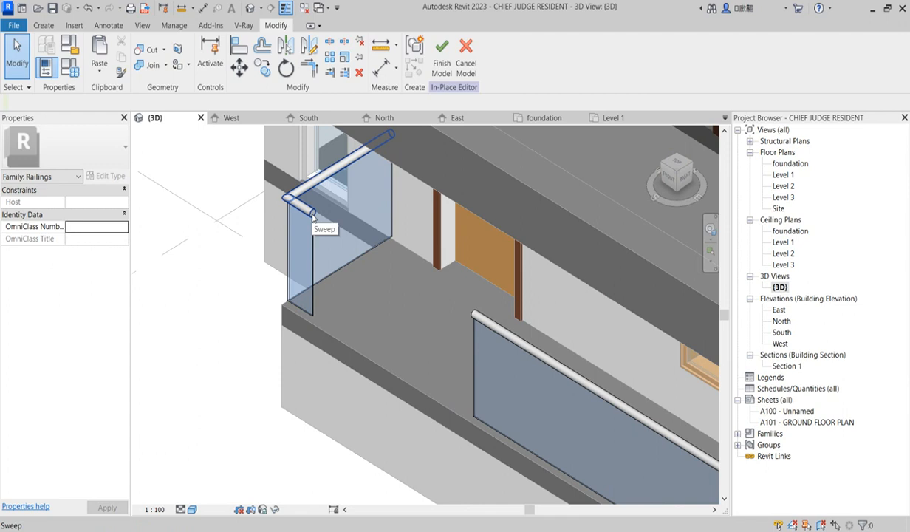
In the West elevation, rotate a copy of the west handrail sweep about its centre to stand vertically.
left_click(312, 214)
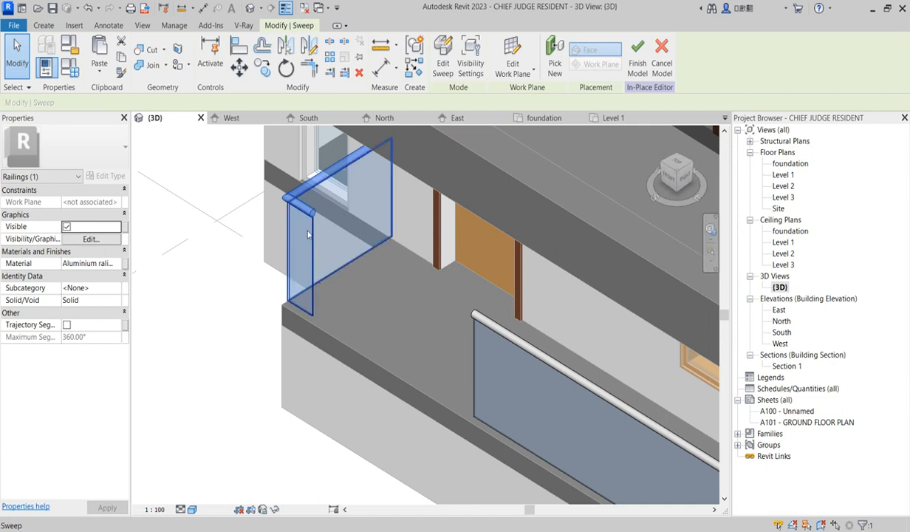
scroll(384, 302, "down", 2)
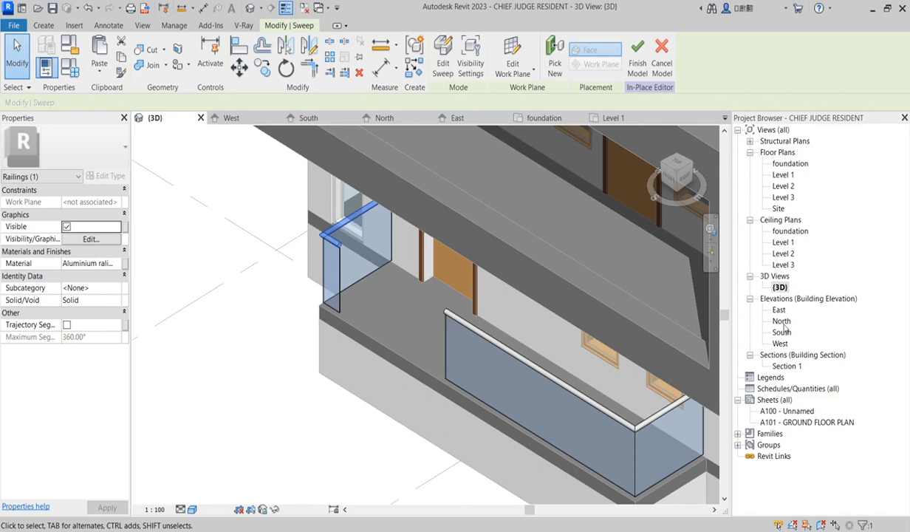
double_click(780, 343)
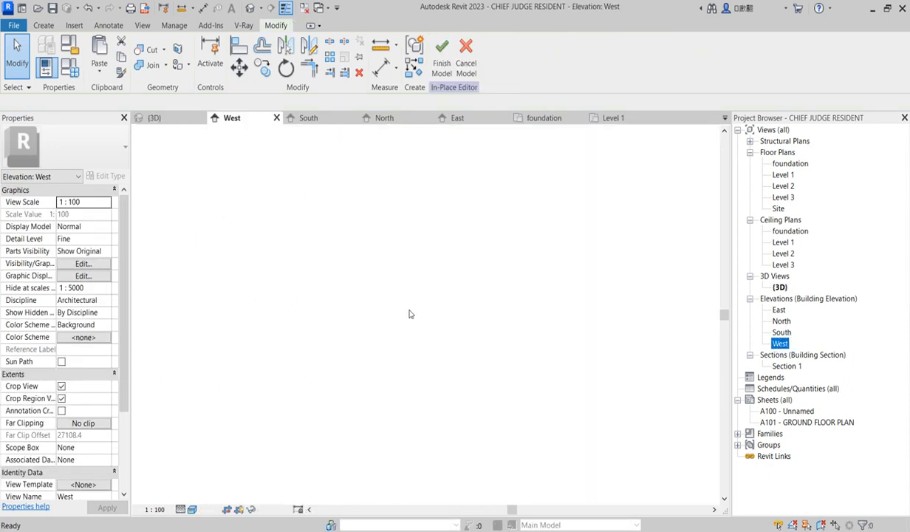
left_click(603, 371)
scroll(605, 373, "up", 4)
scroll(607, 376, "up", 4)
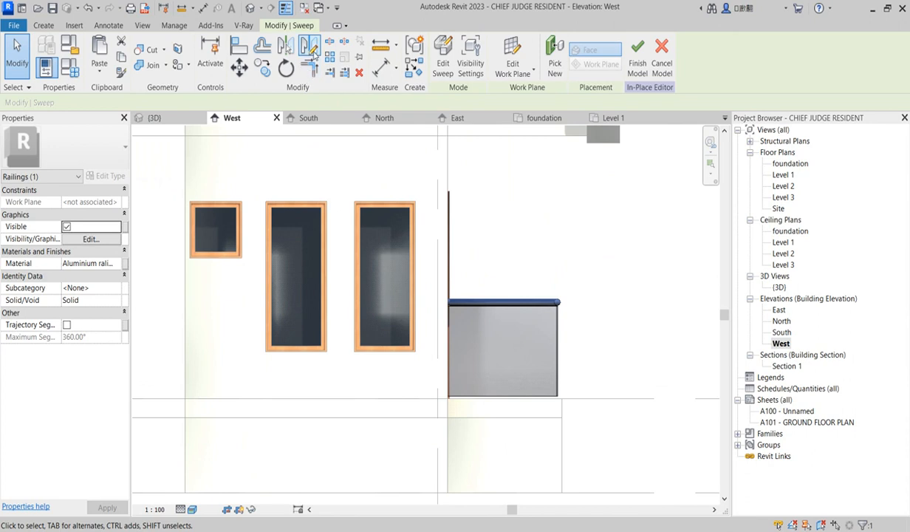
left_click(286, 68)
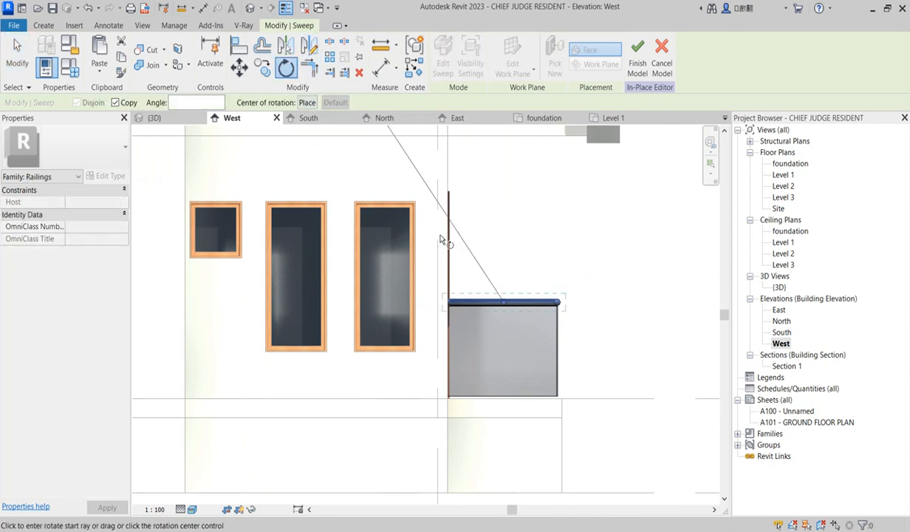
left_click(504, 209)
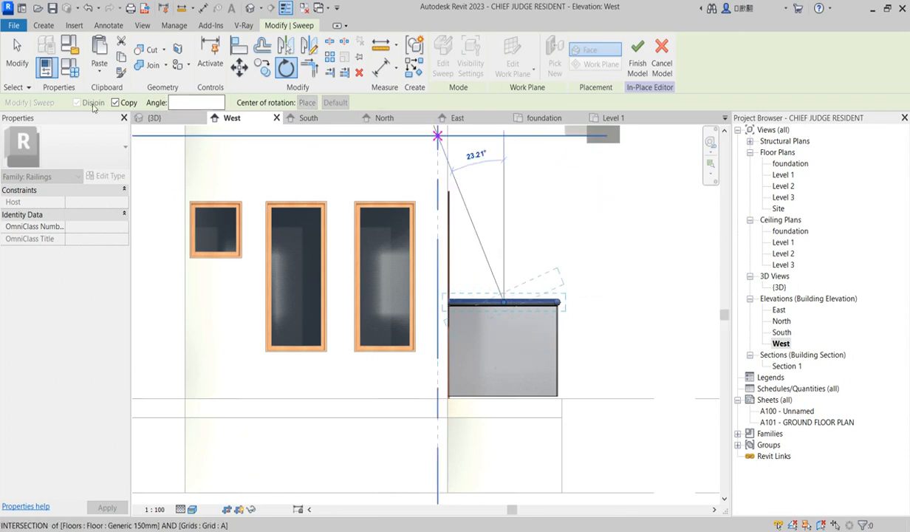
left_click(668, 311)
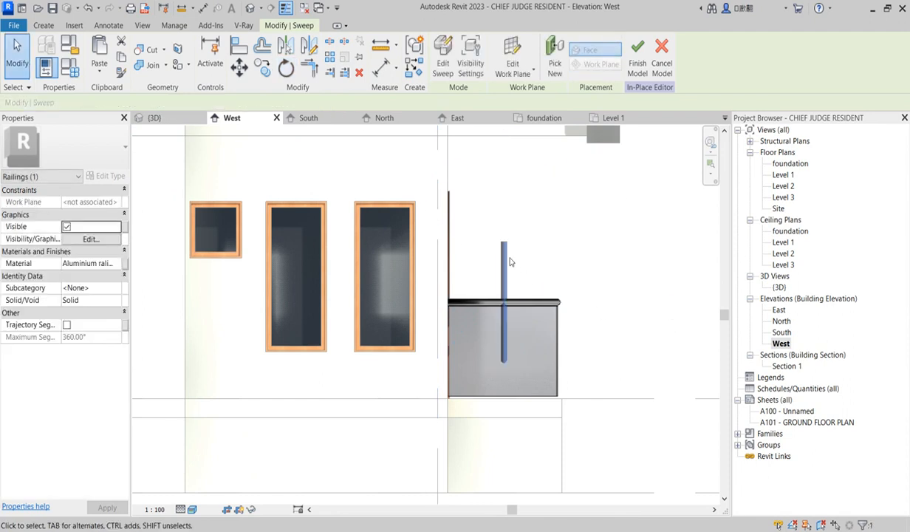
Move the vertical rail sweep to the front end of the west railing in the West elevation.
left_click_drag(504, 260, 560, 263)
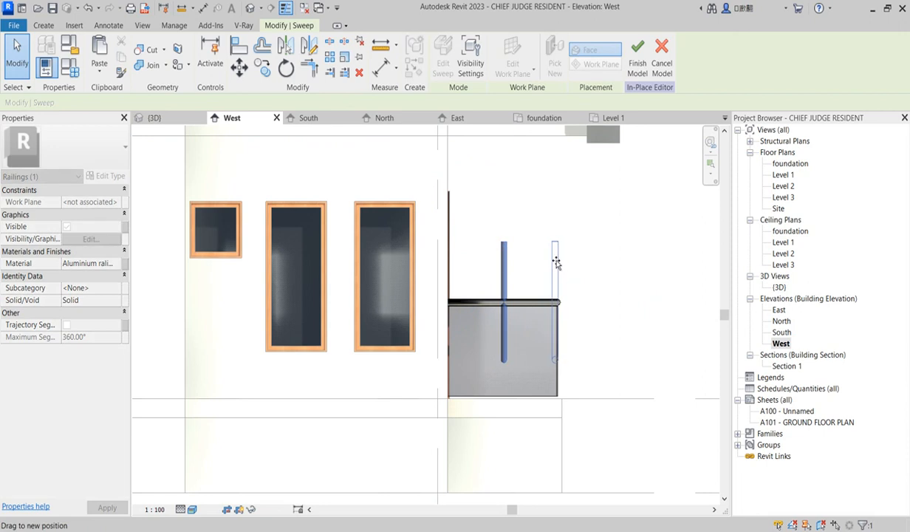
left_click_drag(556, 263, 555, 262)
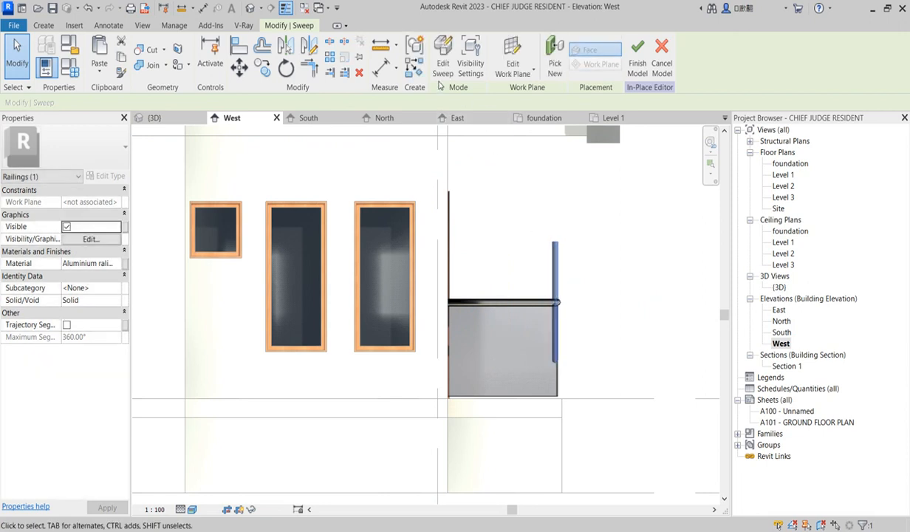
Edit the vertical rail's sweep path in the South elevation and delete its 300 mm horizontal segment.
left_click(441, 68)
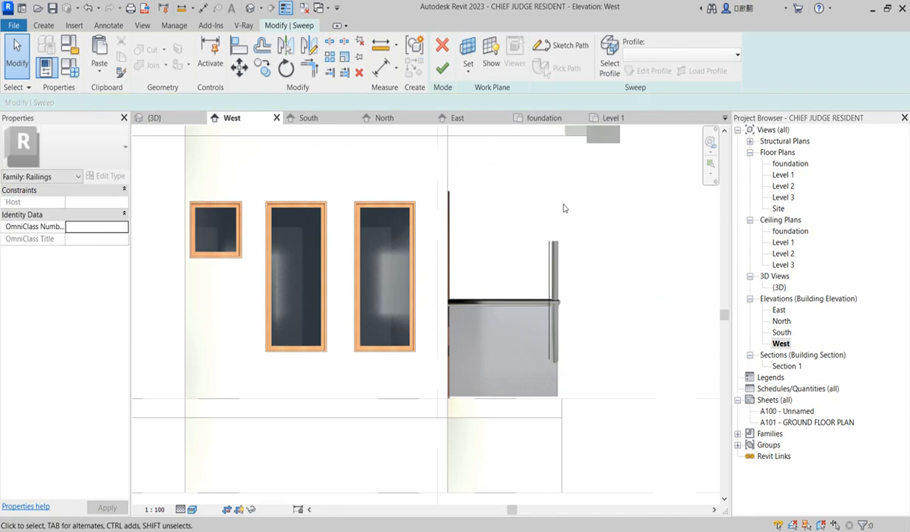
left_click(562, 45)
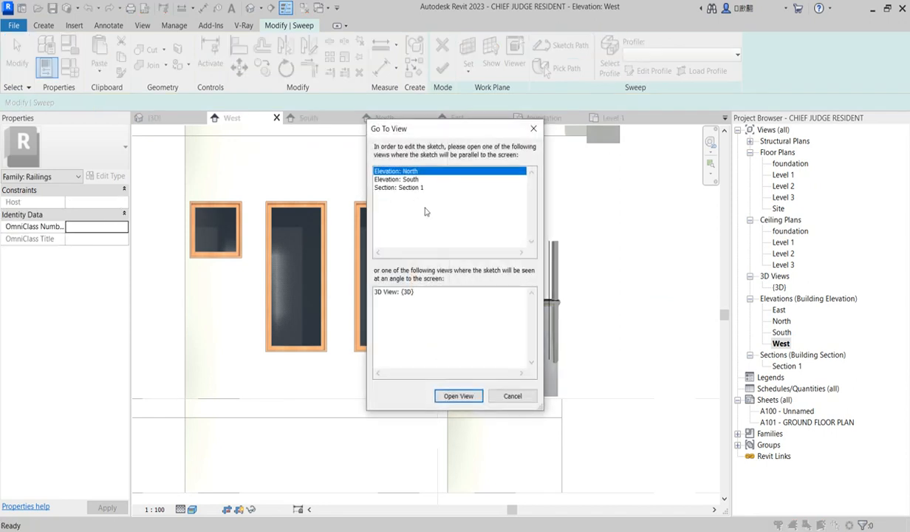
left_click(415, 179)
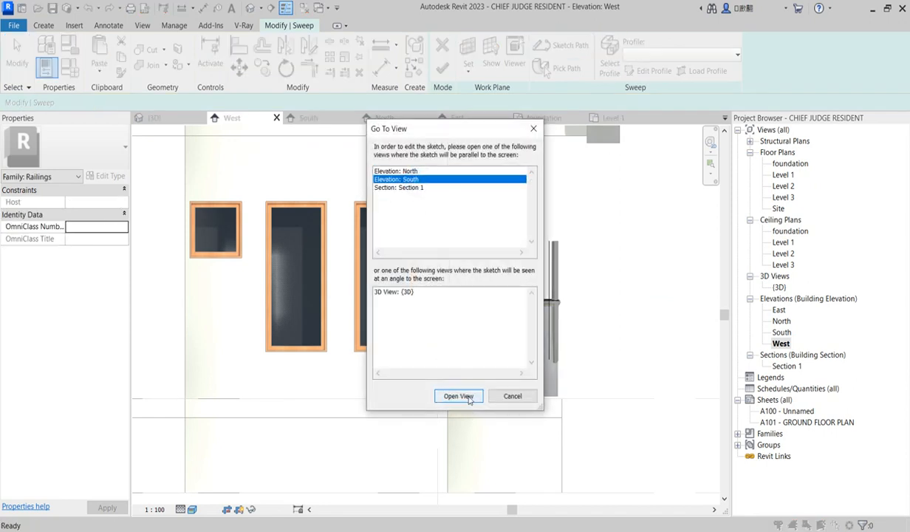
left_click(458, 396)
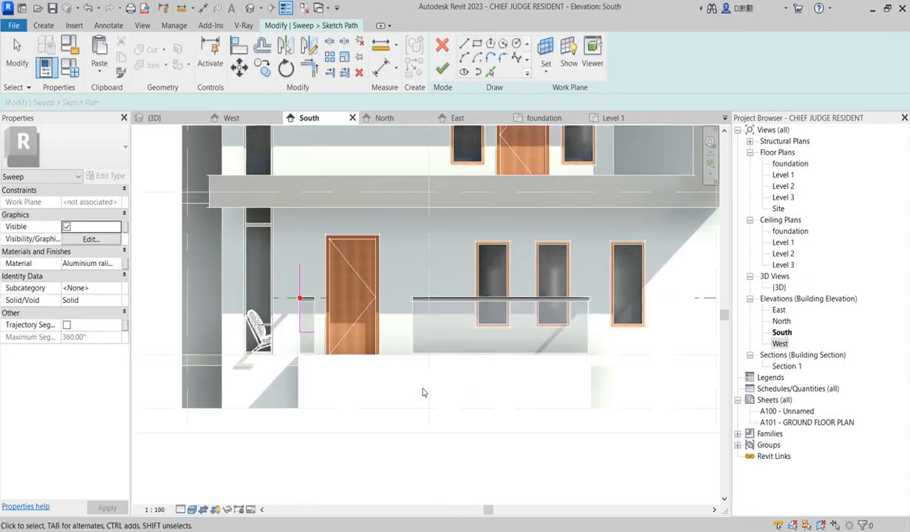
scroll(297, 374, "up", 4)
scroll(309, 374, "up", 1)
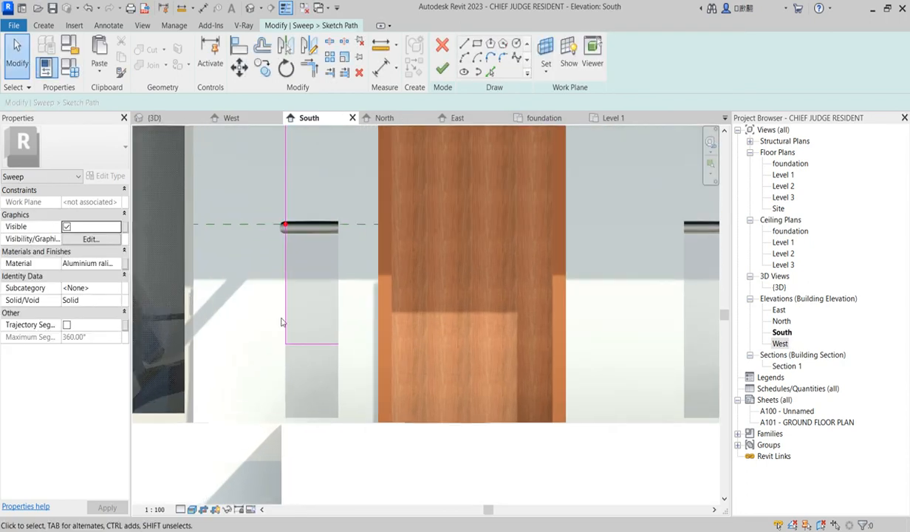
scroll(299, 325, "down", 2)
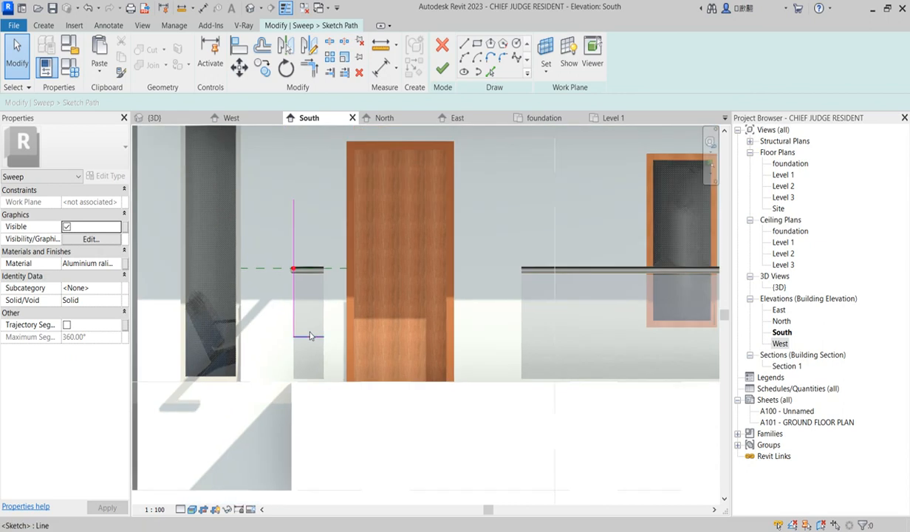
left_click(320, 337)
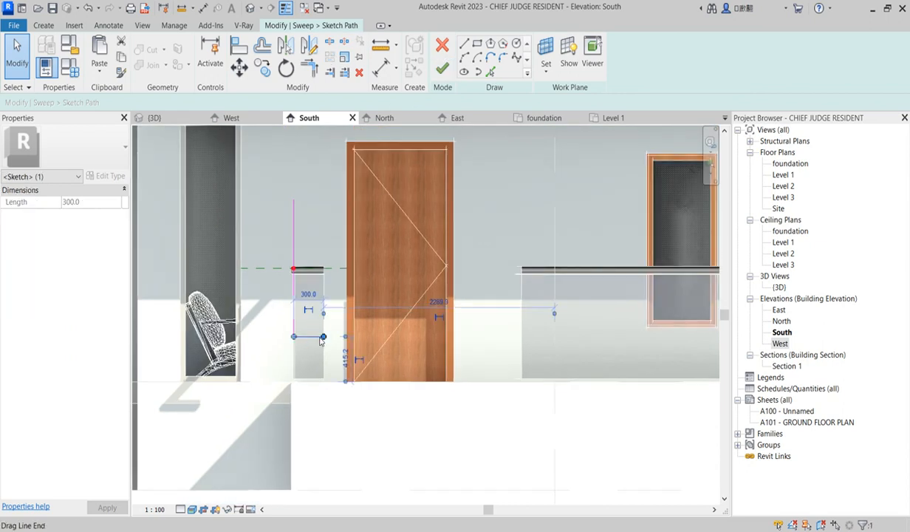
key("Delete")
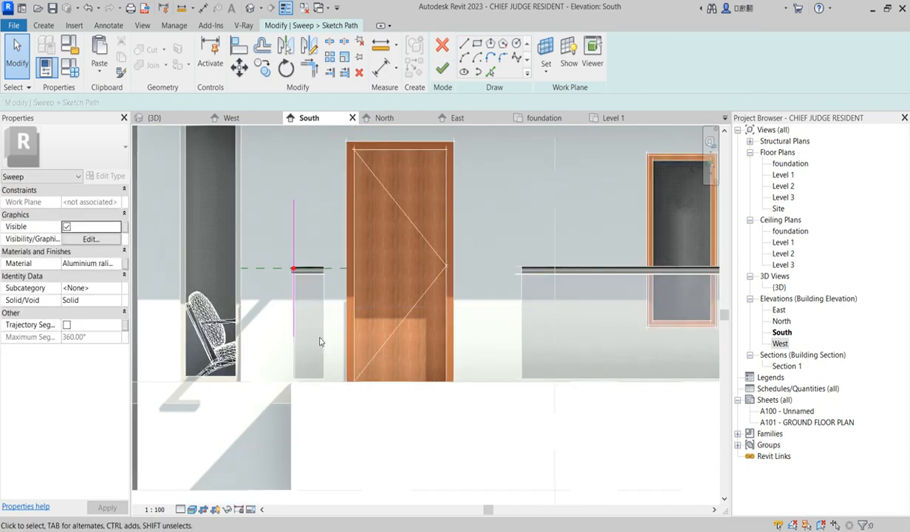
Sketch a path running about 40 mm horizontally from the short handrail's end, with a vertical segment about 1020 mm down to the porch floor.
scroll(286, 242, "up", 1)
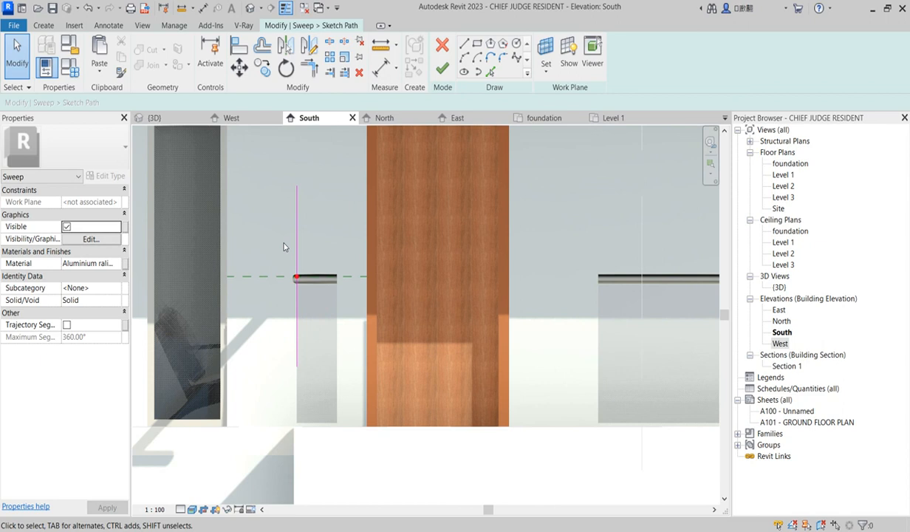
left_click(464, 45)
scroll(334, 277, "up", 2)
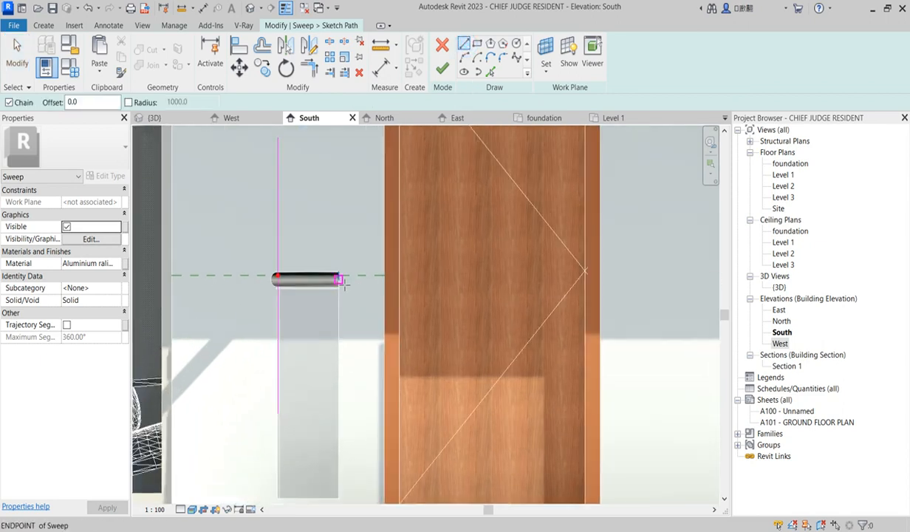
left_click(339, 278)
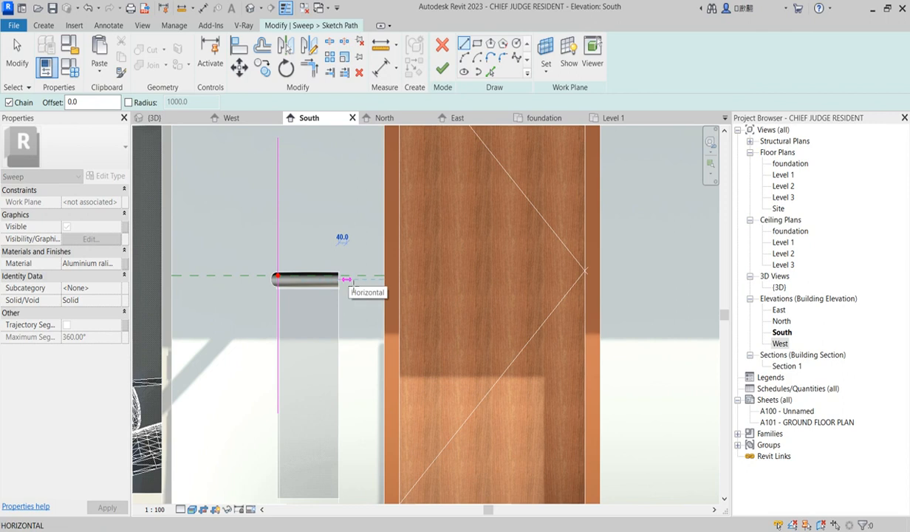
left_click(346, 279)
scroll(349, 354, "down", 1)
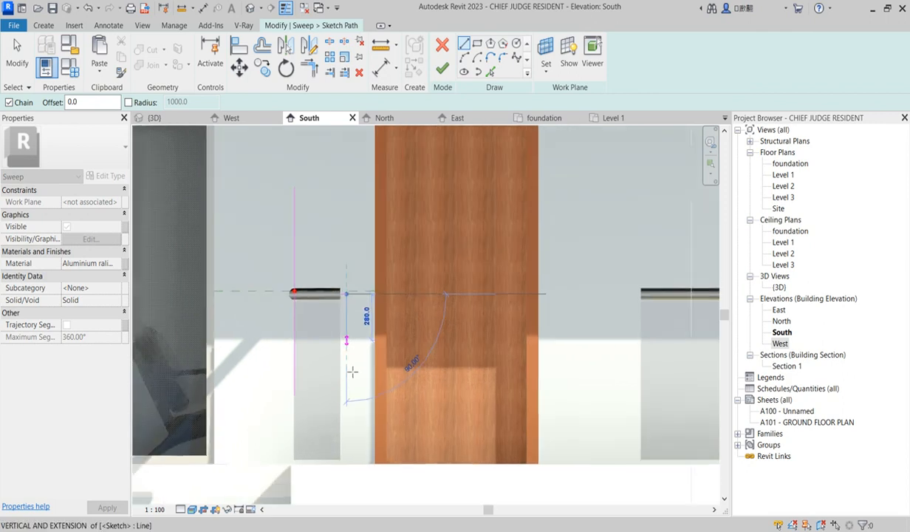
scroll(349, 444, "down", 1)
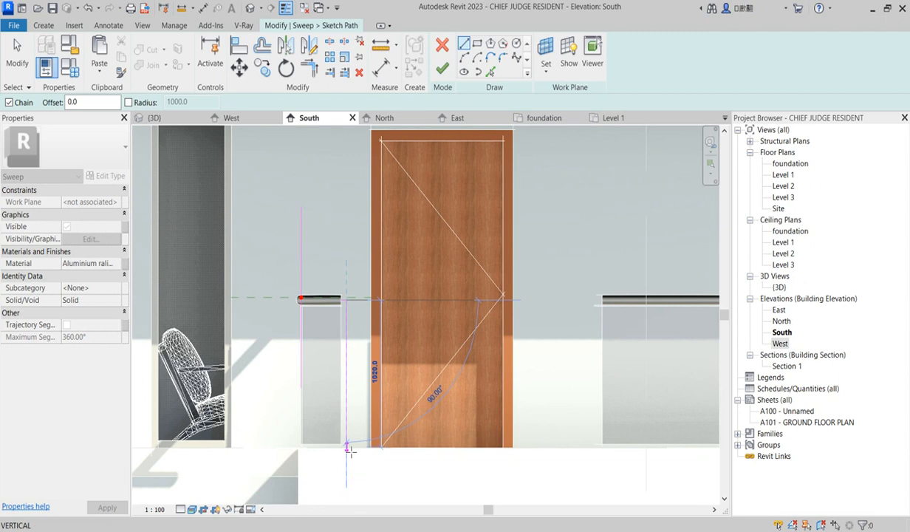
left_click(348, 450)
key("Escape")
key("Escape")
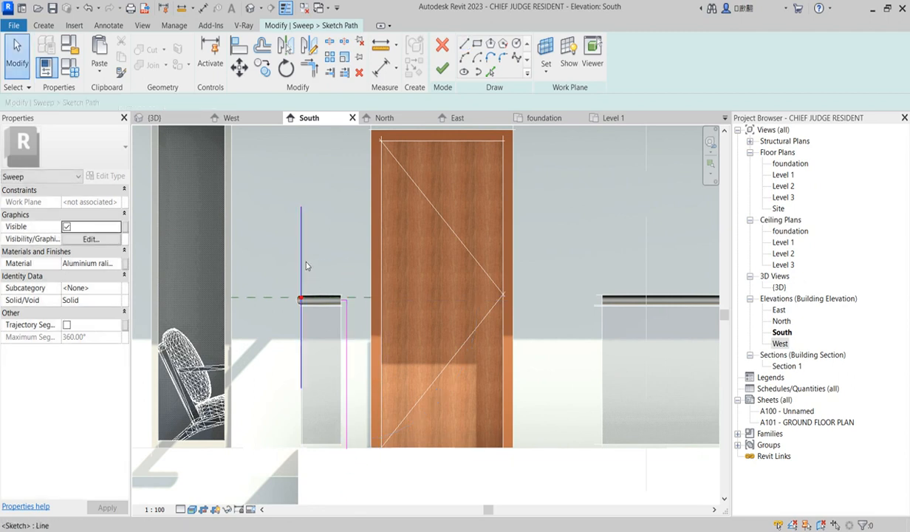
Delete the original vertical path line at the west corner and finish the sweep along the new L-shaped path.
left_click(307, 264)
key("Delete")
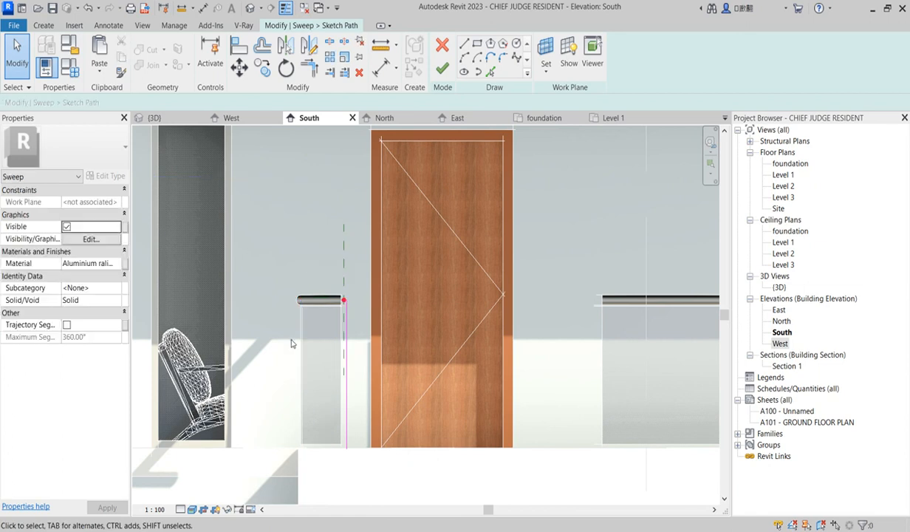
scroll(368, 284, "up", 2)
left_click(442, 68)
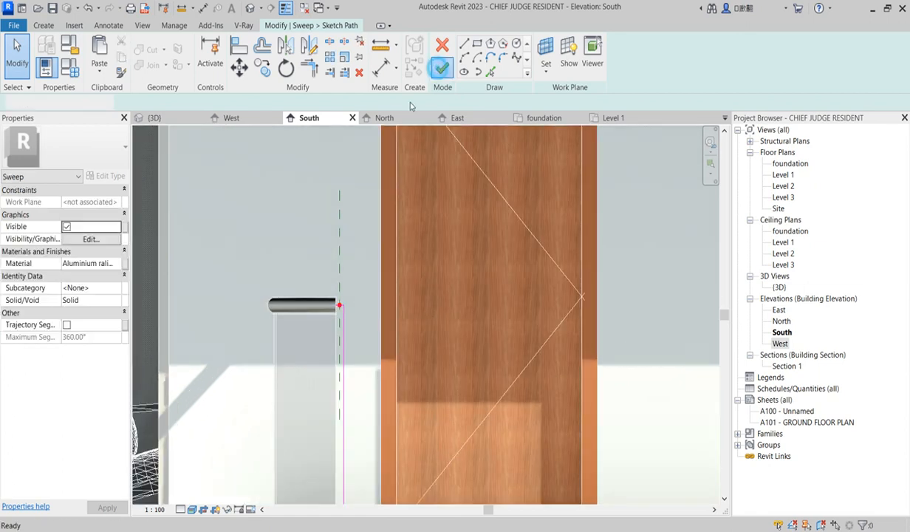
left_click(442, 68)
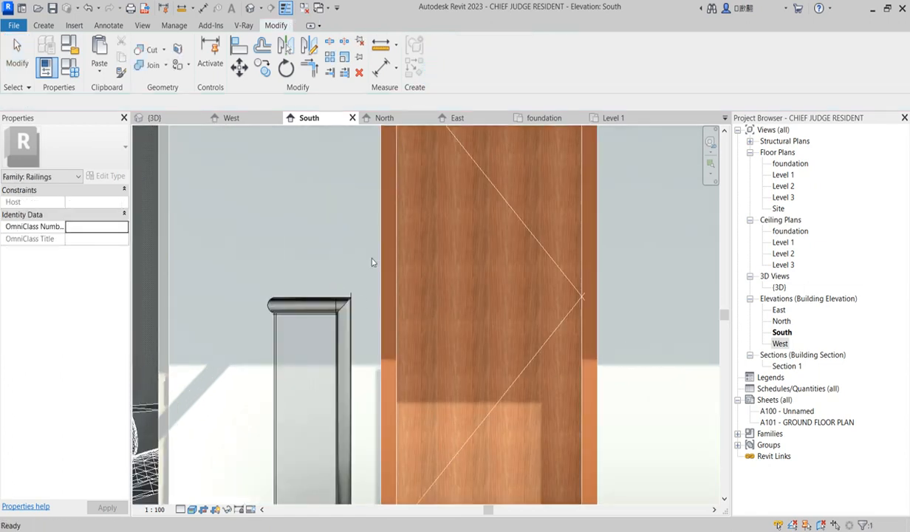
scroll(370, 296, "up", 4)
scroll(324, 295, "down", 6)
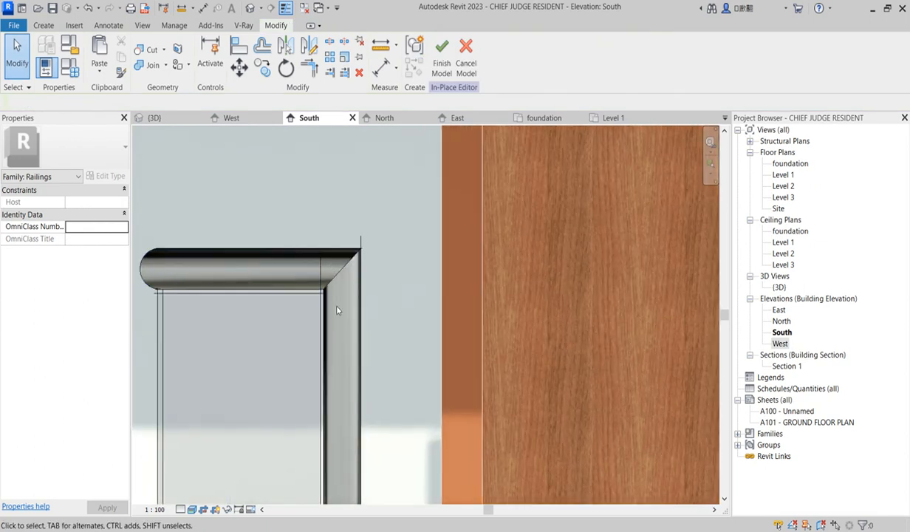
Select the vertical rail in the 3D view and move it 20 mm outward in the West elevation to align with the handrail's rounded edge.
double_click(780, 287)
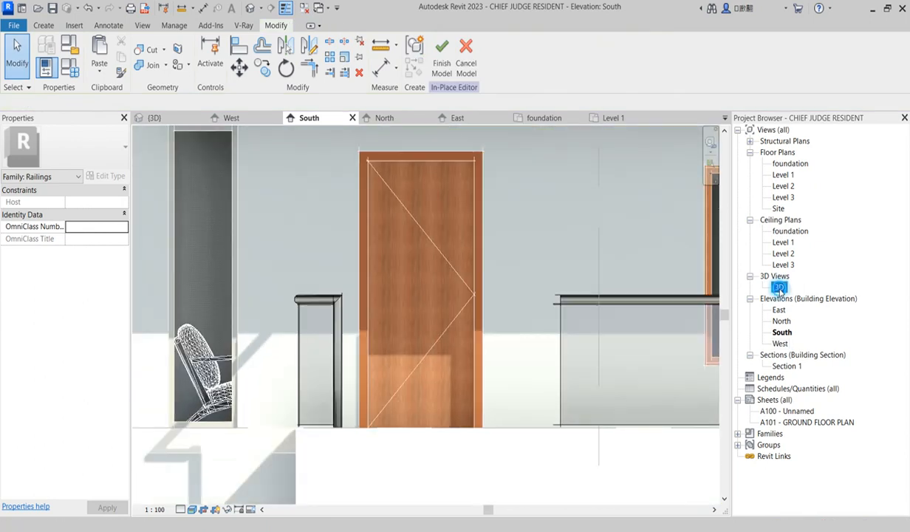
scroll(350, 244, "up", 5)
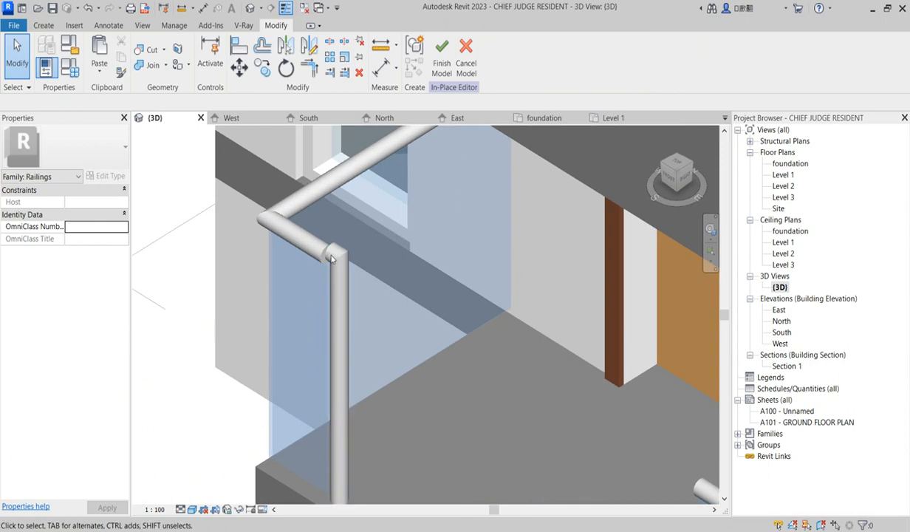
scroll(329, 262, "down", 3)
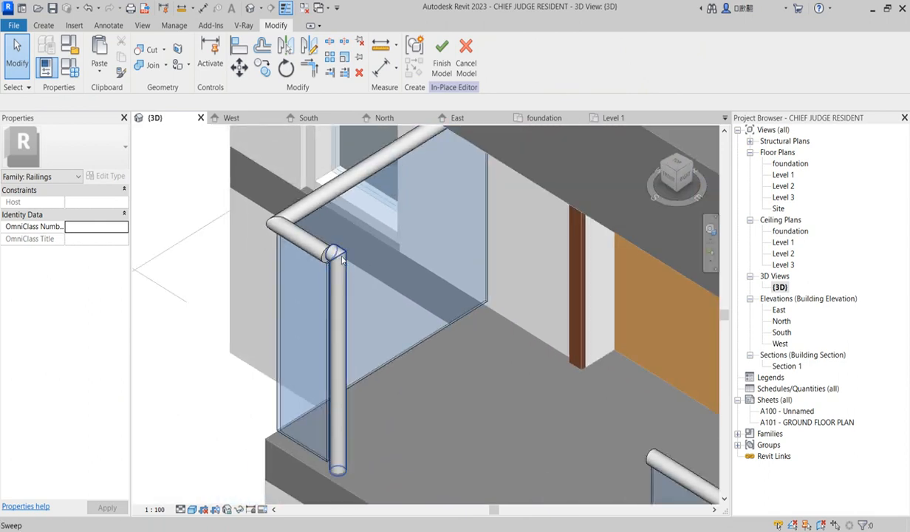
left_click(338, 256)
double_click(783, 345)
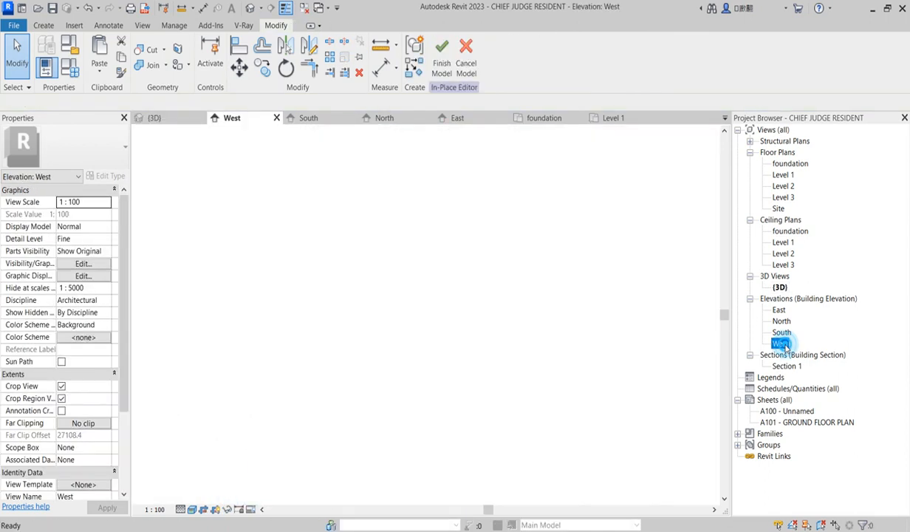
scroll(473, 369, "up", 8)
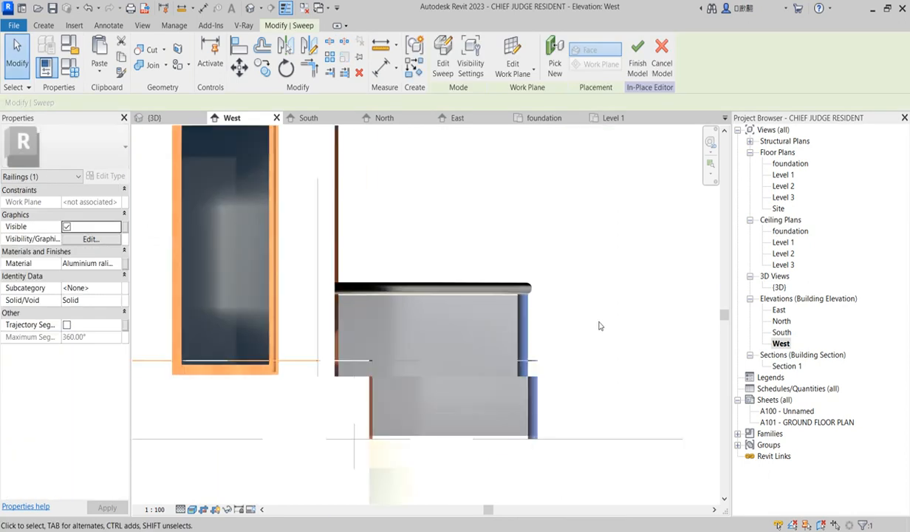
scroll(503, 322, "up", 5)
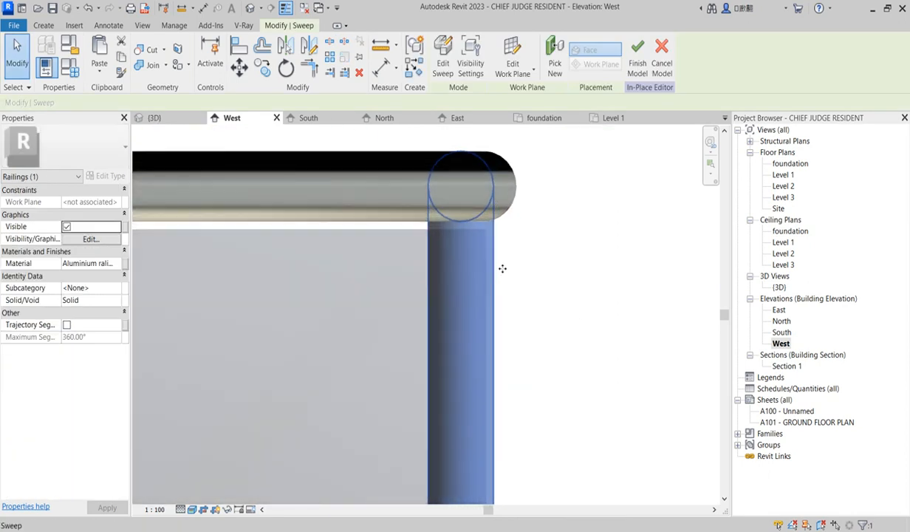
scroll(504, 264, "up", 1)
scroll(504, 264, "down", 5)
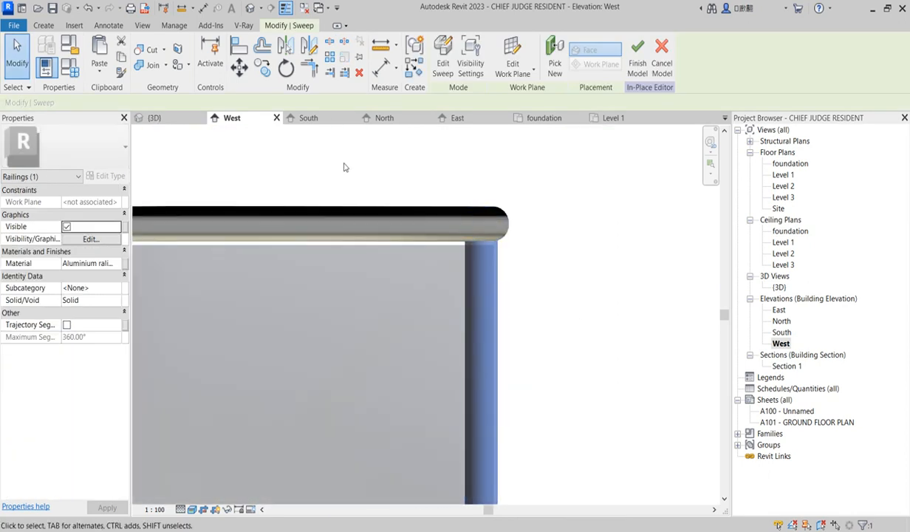
left_click(239, 67)
scroll(500, 240, "up", 1)
scroll(503, 263, "up", 2)
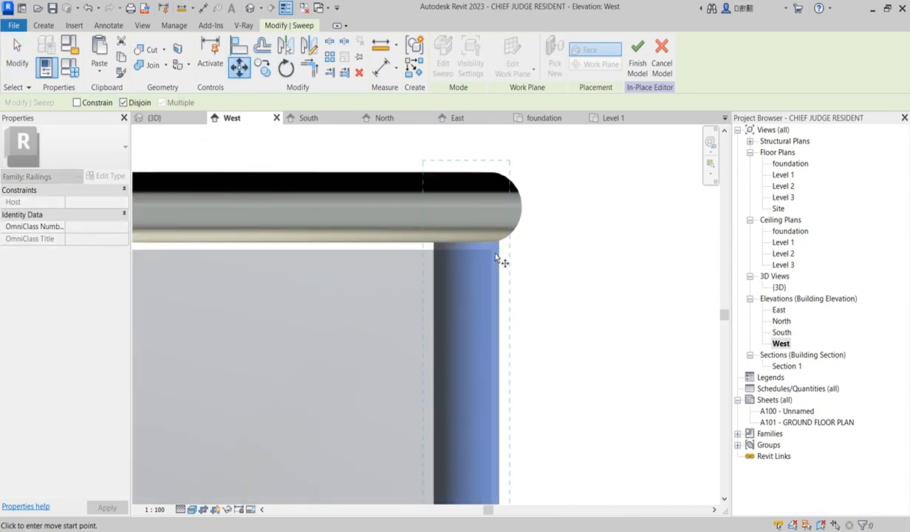
left_click(502, 243)
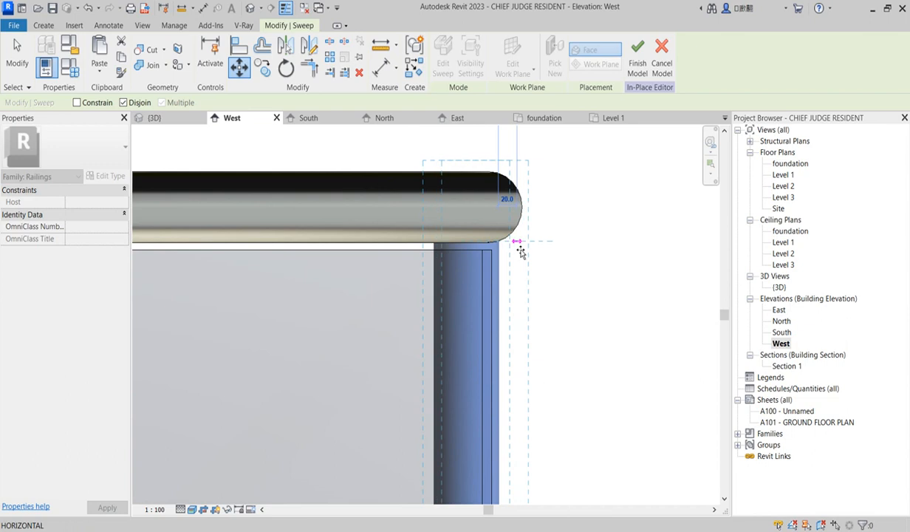
left_click(520, 246)
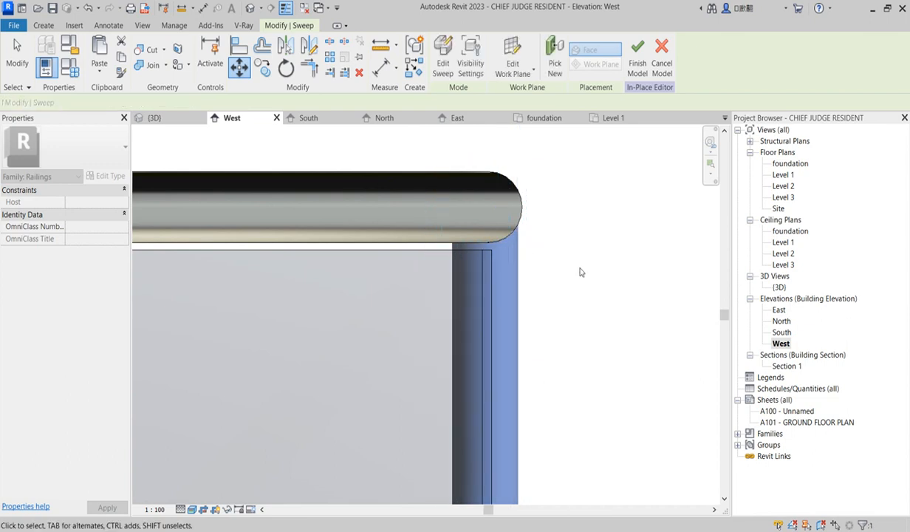
Examine the vertical rail's alignment with the west handrail in the West elevation and the 3D view.
scroll(581, 272, "up", 2)
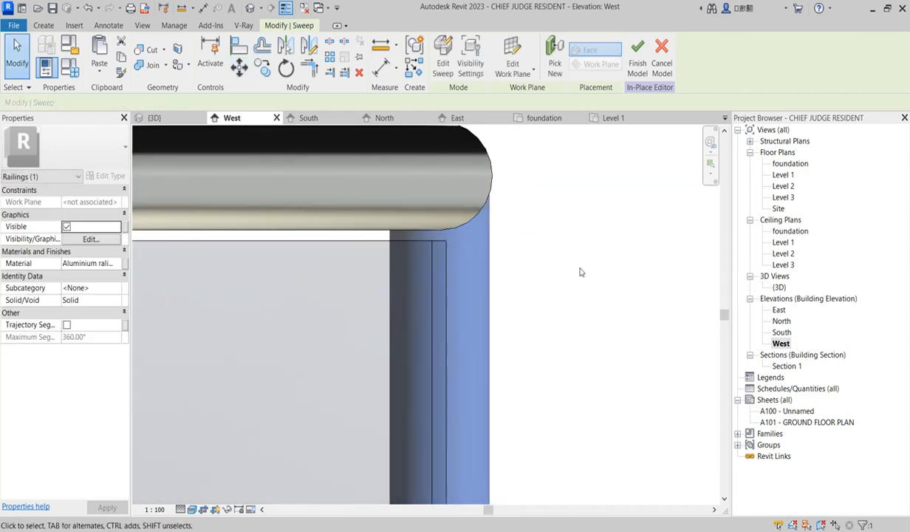
scroll(500, 169, "up", 3)
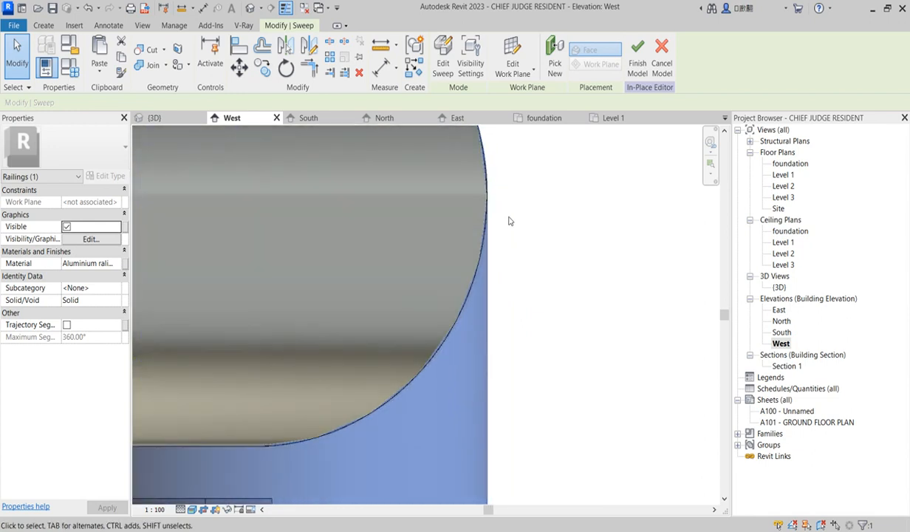
scroll(510, 244, "down", 2)
left_click(528, 254)
scroll(491, 269, "down", 5)
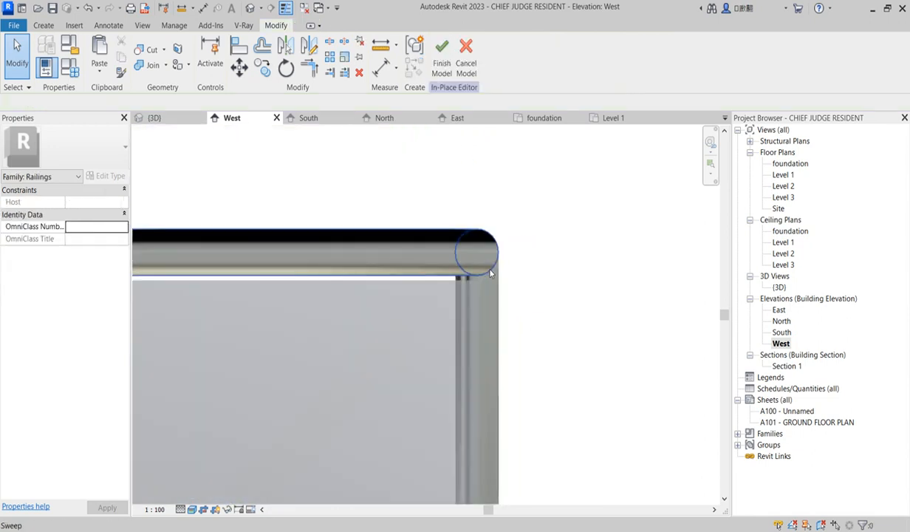
double_click(779, 287)
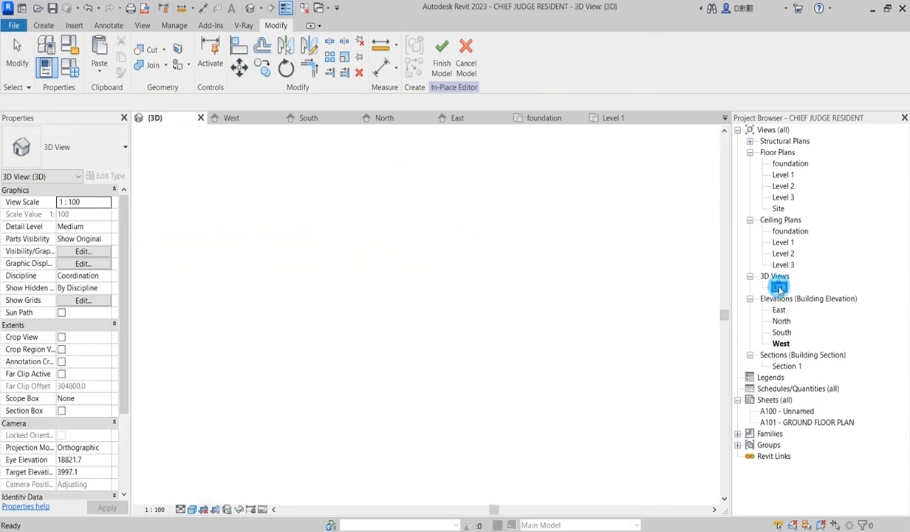
scroll(306, 244, "up", 4)
scroll(362, 230, "down", 6)
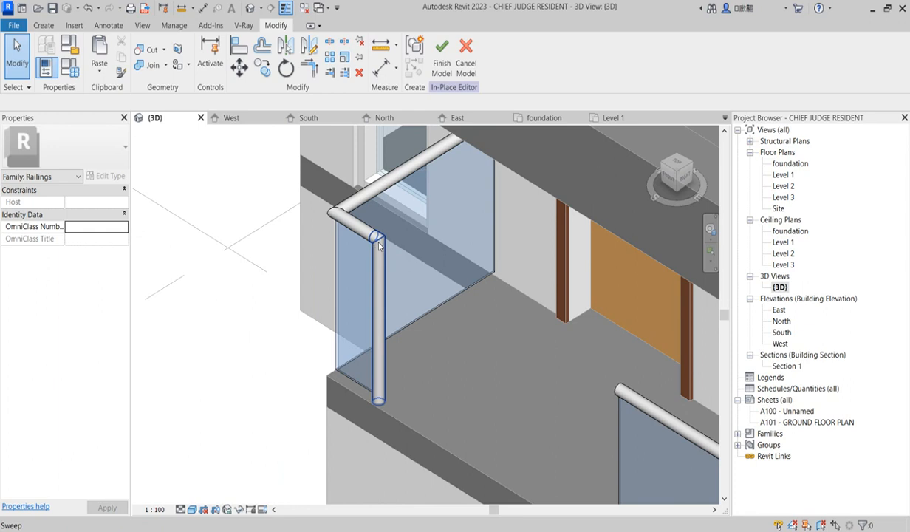
Mirror a copy of the west vertical rail across a vertical axis through the entrance opening in the South elevation.
left_click(386, 318)
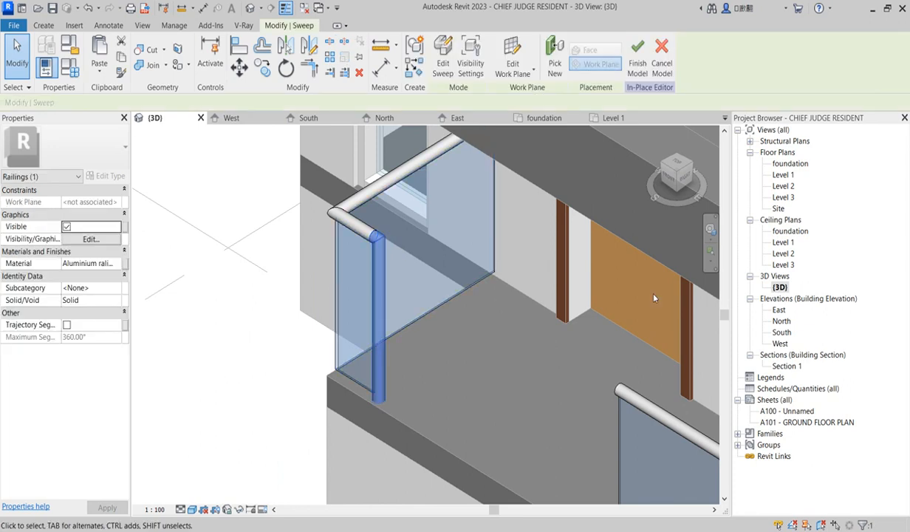
double_click(781, 332)
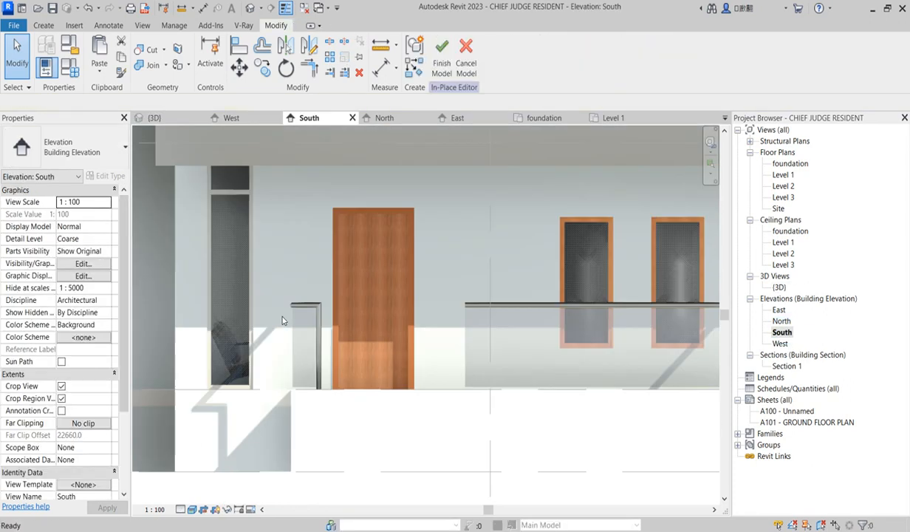
left_click(309, 45)
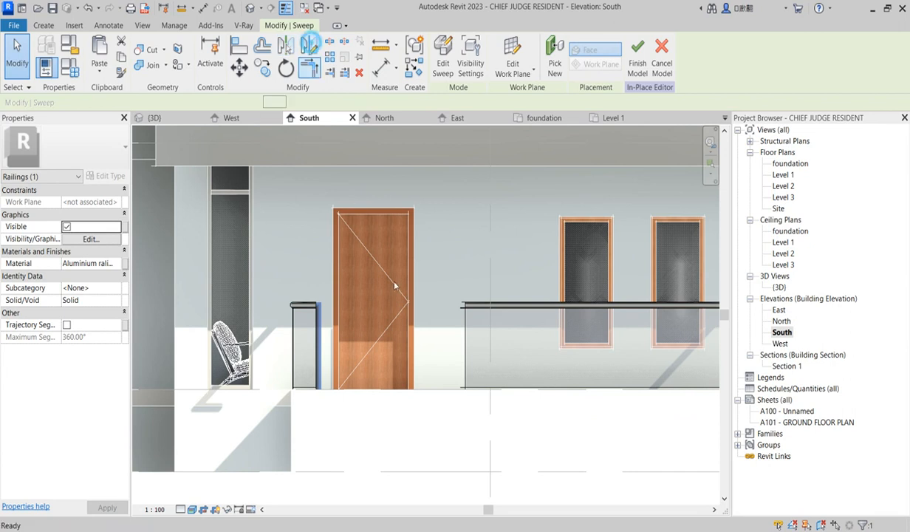
left_click(390, 390)
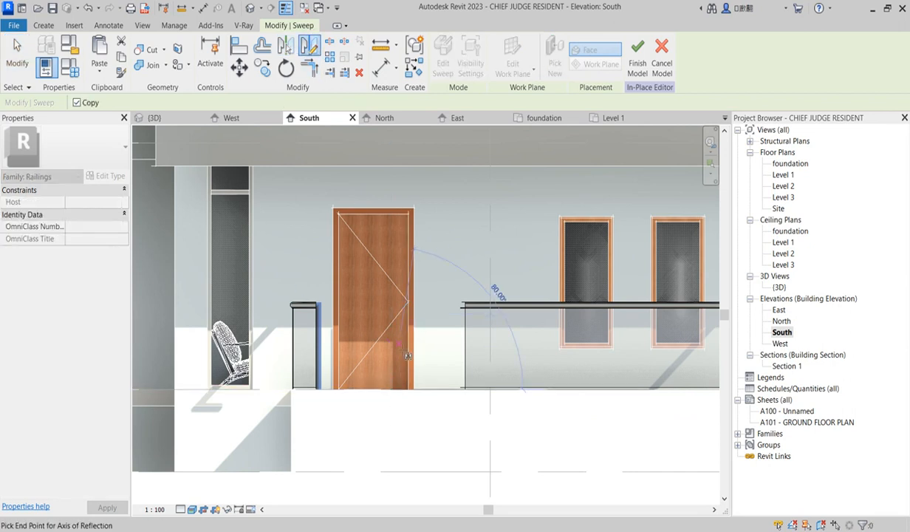
left_click(393, 349)
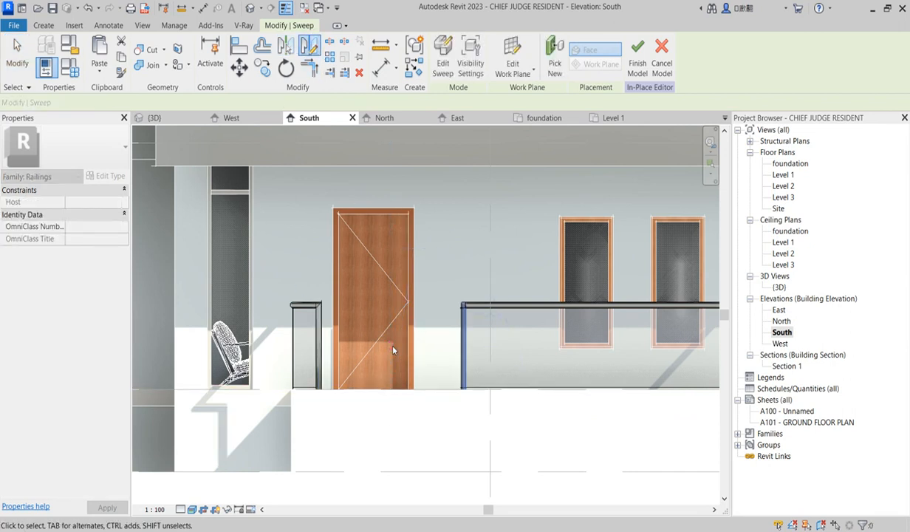
Nudge the mirrored vertical rail westward so its mitred corner meets the end of the long front handrail.
scroll(480, 317, "up", 2)
scroll(433, 310, "up", 2)
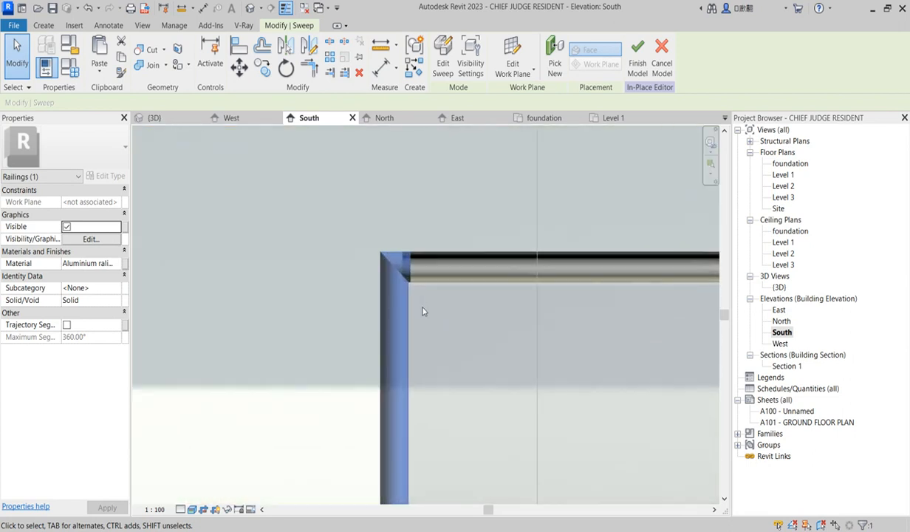
key("Left")
key("Left")
key("Left")
key("Left")
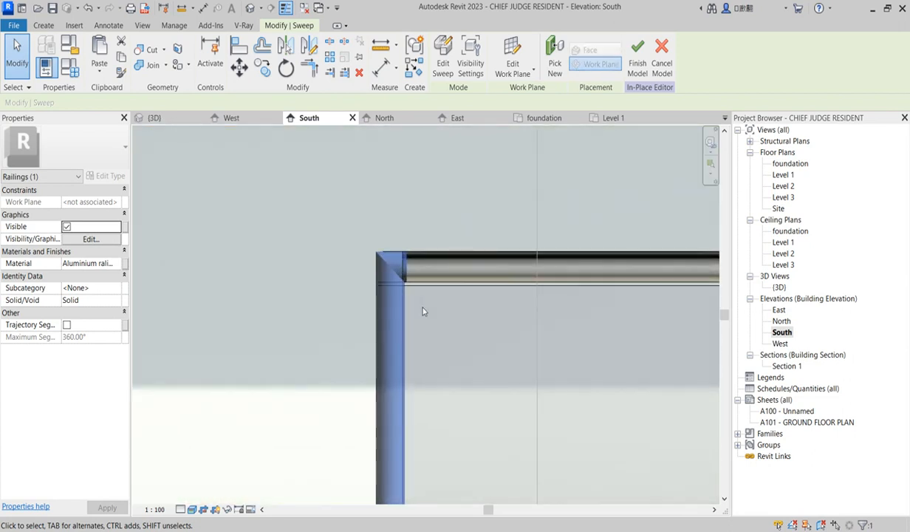
key("Left")
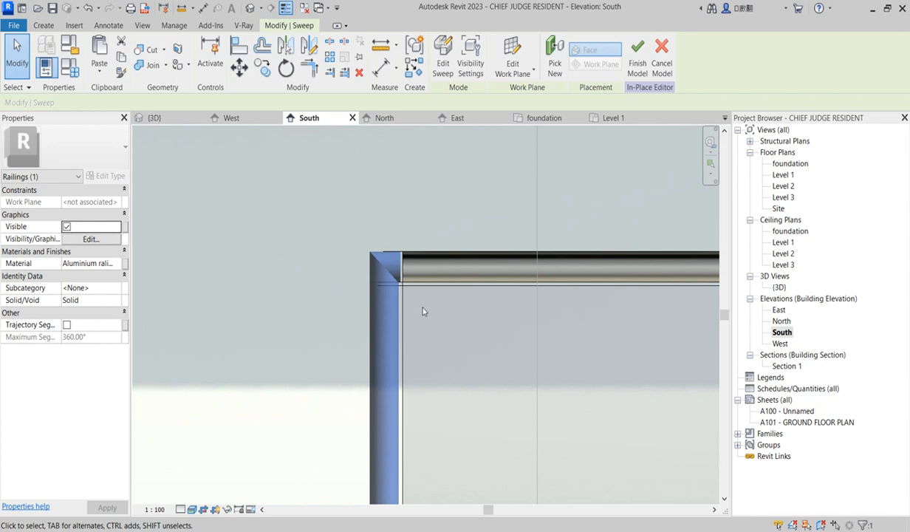
key("Left")
key("Left")
key("Left")
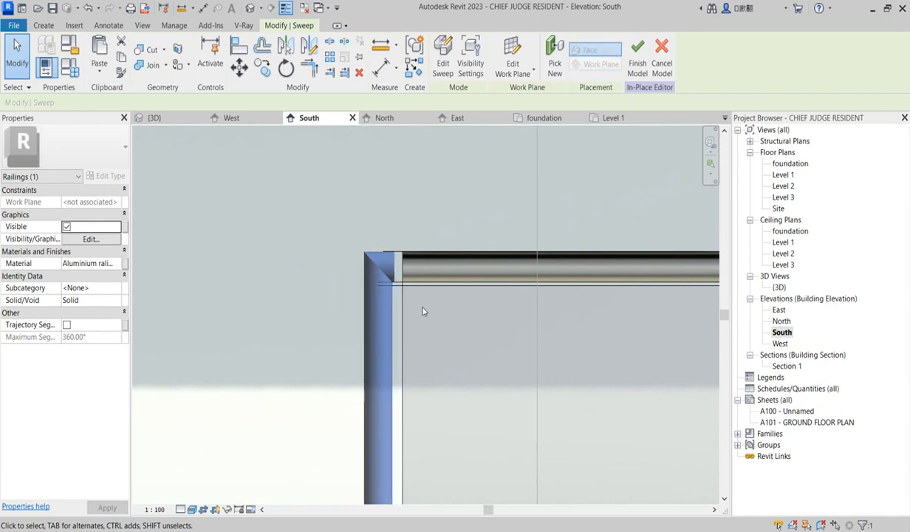
key("Right")
key("Right")
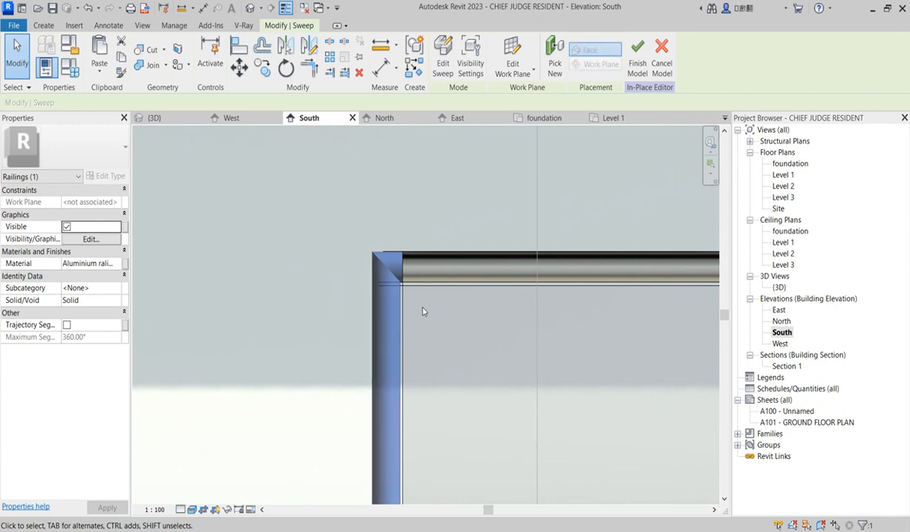
left_click(270, 280)
scroll(596, 294, "down", 3)
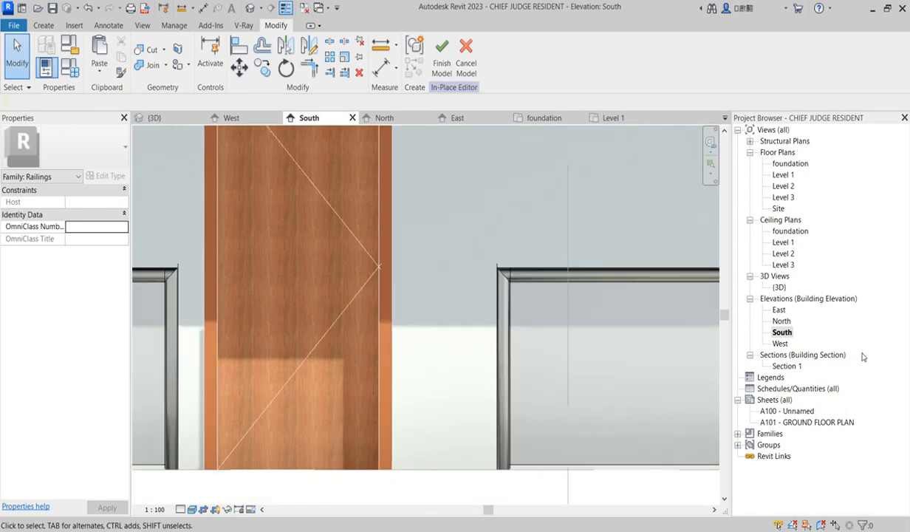
Copy the long railing's glass, handrail and vertical rail in the 3D view and paste them aligned to Level 2.
double_click(780, 287)
middle_click_drag(599, 290, 451, 435, "shift")
scroll(362, 325, "down", 3)
middle_click_drag(361, 325, 515, 355, "shift")
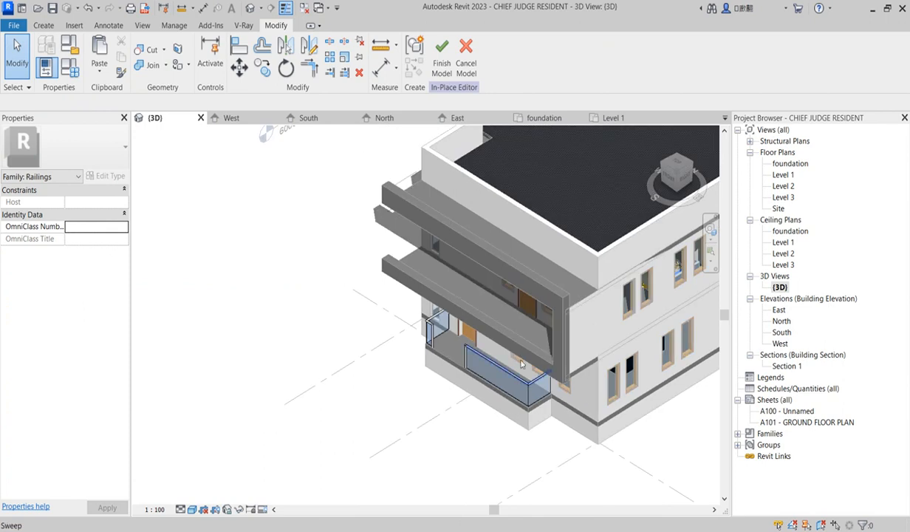
scroll(448, 336, "up", 2)
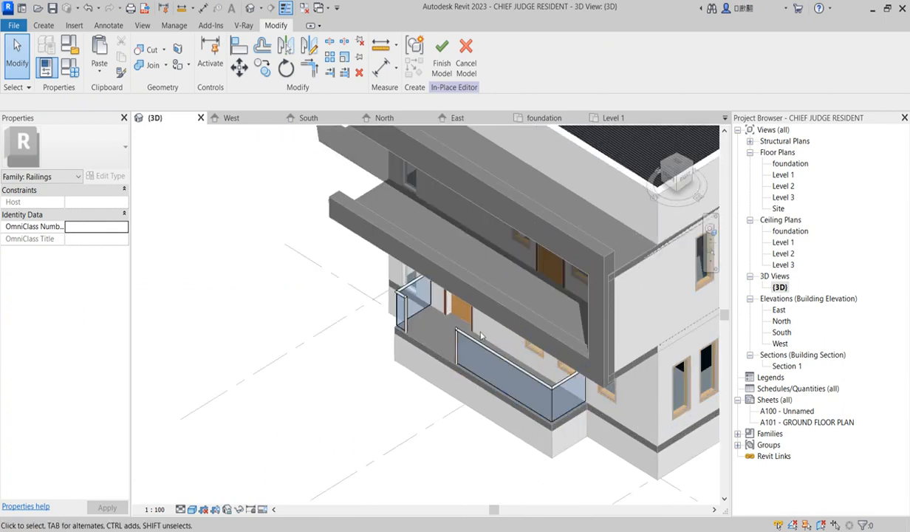
left_click_drag(437, 314, 600, 462)
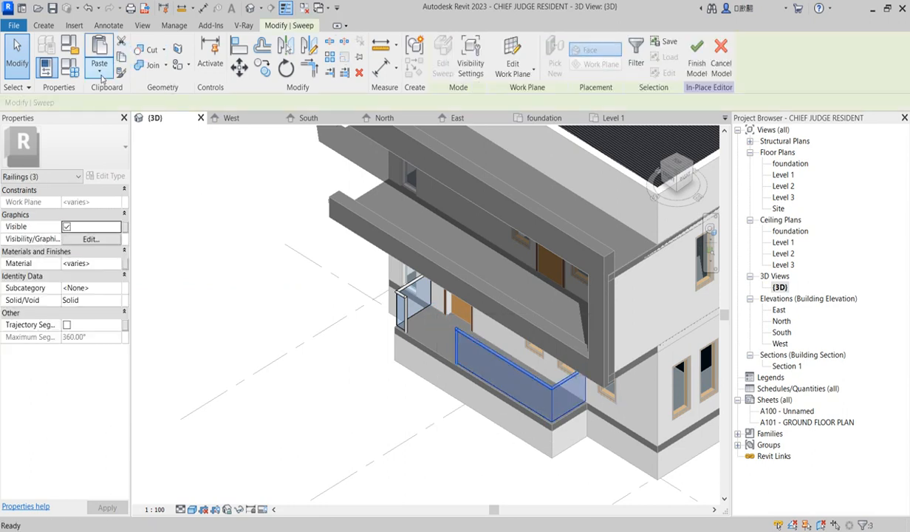
left_click(100, 74)
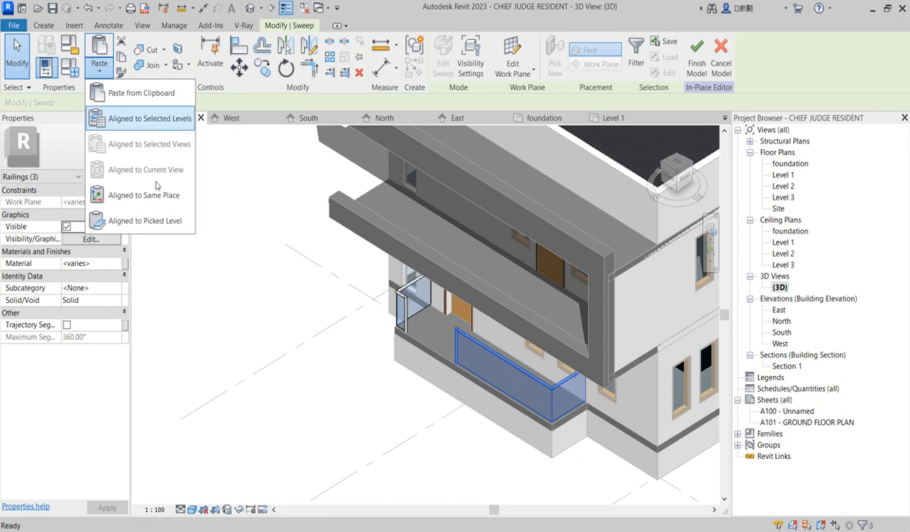
left_click(152, 119)
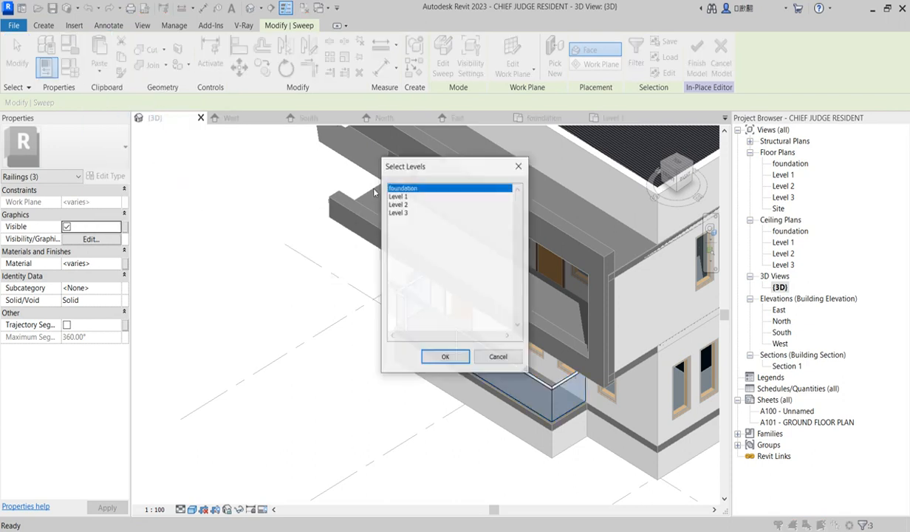
left_click(399, 204)
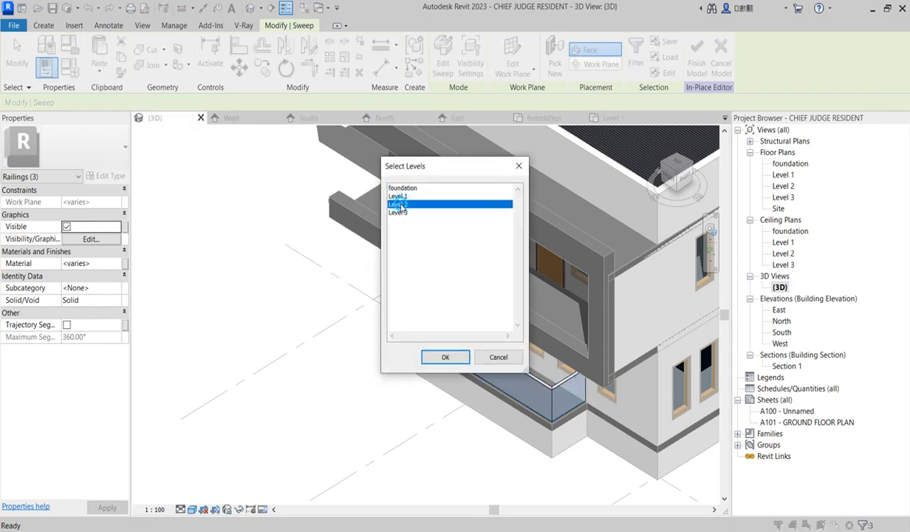
left_click(444, 359)
left_click(315, 355)
scroll(530, 329, "up", 3)
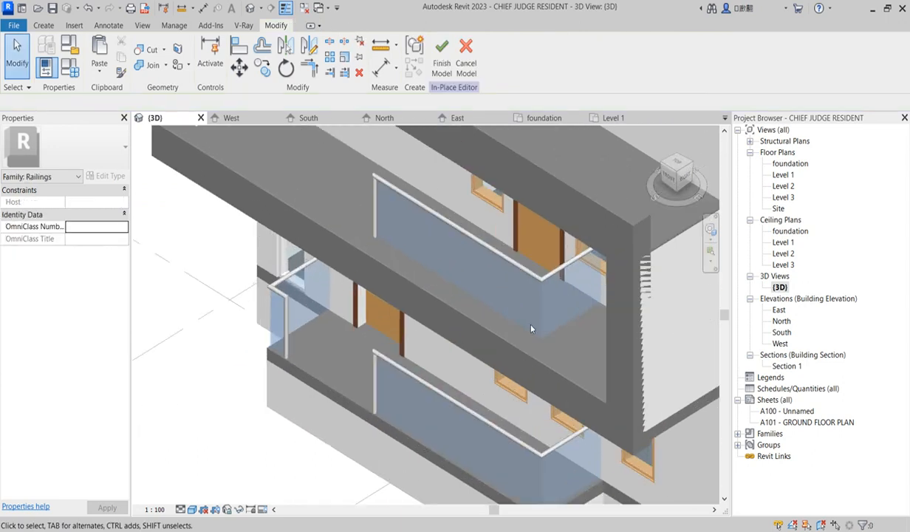
Open the Level 2 floor plan and examine the pasted railing's position relative to the balcony's front edge.
double_click(789, 187)
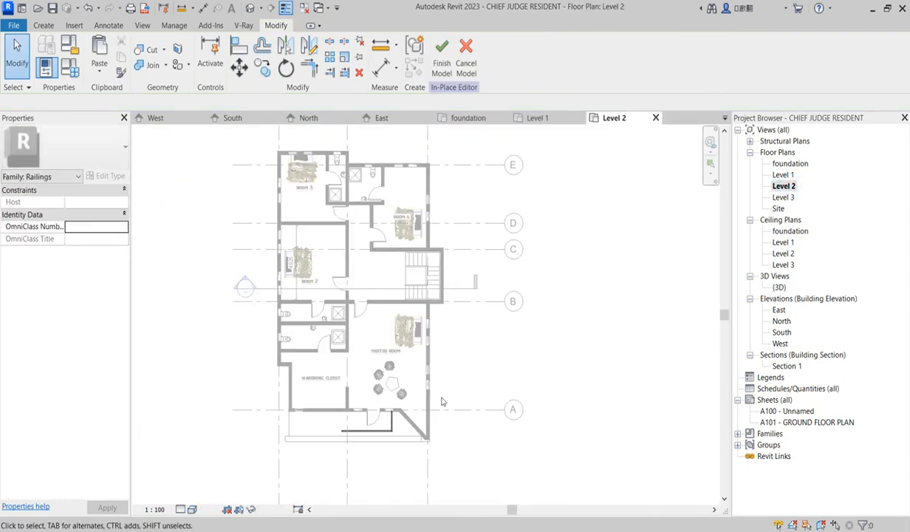
scroll(351, 424, "up", 5)
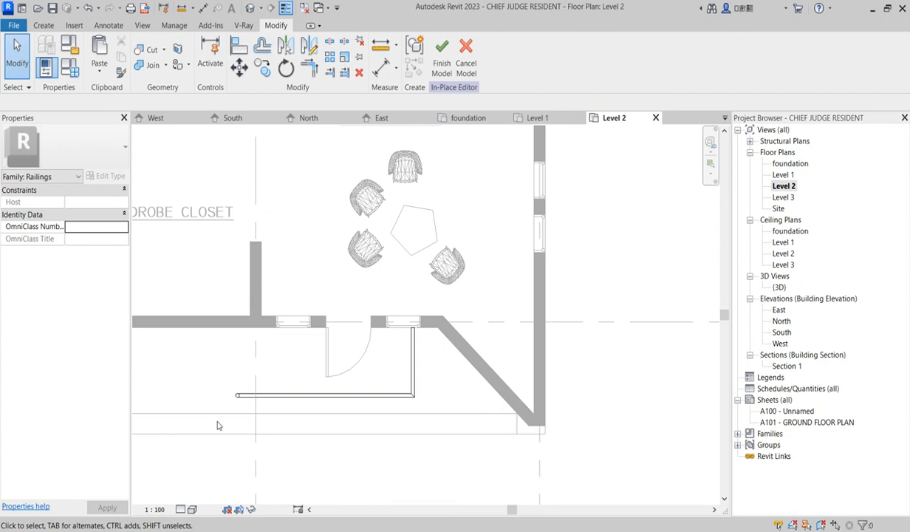
scroll(241, 408, "down", 2)
scroll(233, 395, "down", 3)
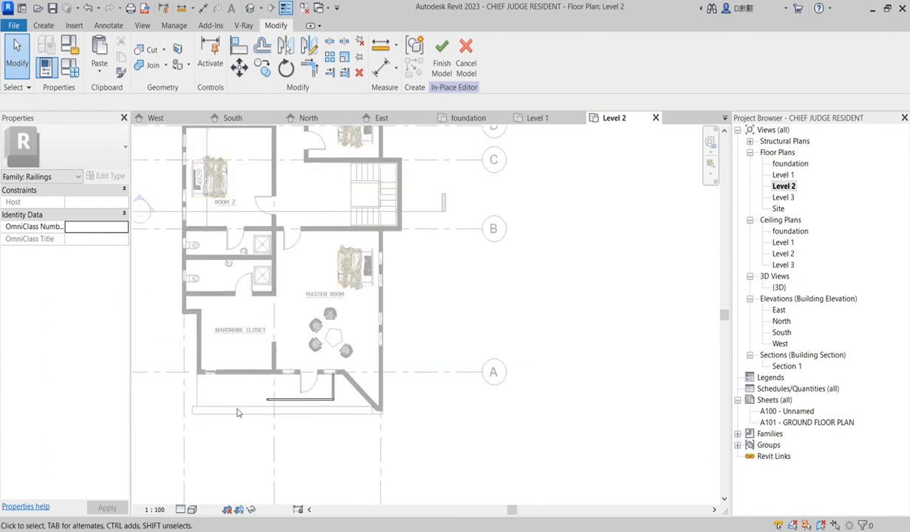
scroll(251, 388, "up", 4)
Try deleting the pasted vertical rail and shifting the handrail toward the balcony's front edge.
left_click_drag(276, 383, 314, 430)
key("Delete")
left_click(417, 398)
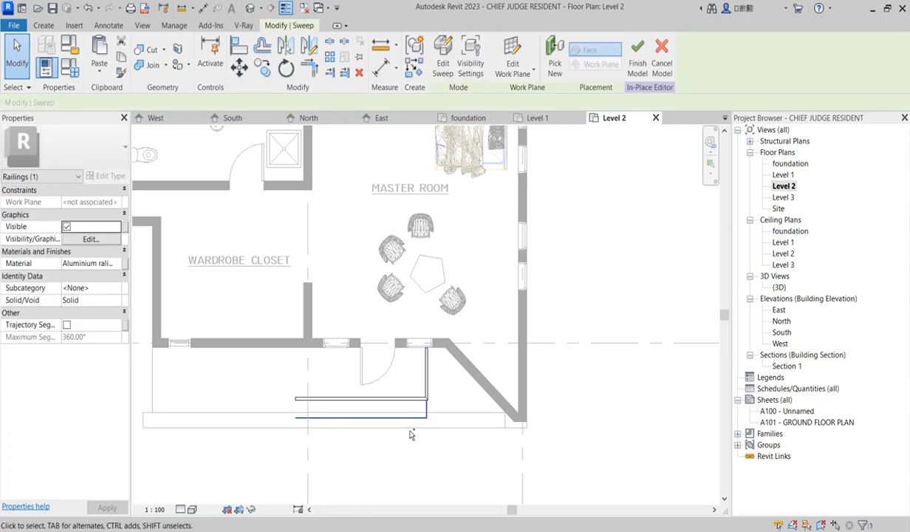
left_click(412, 433)
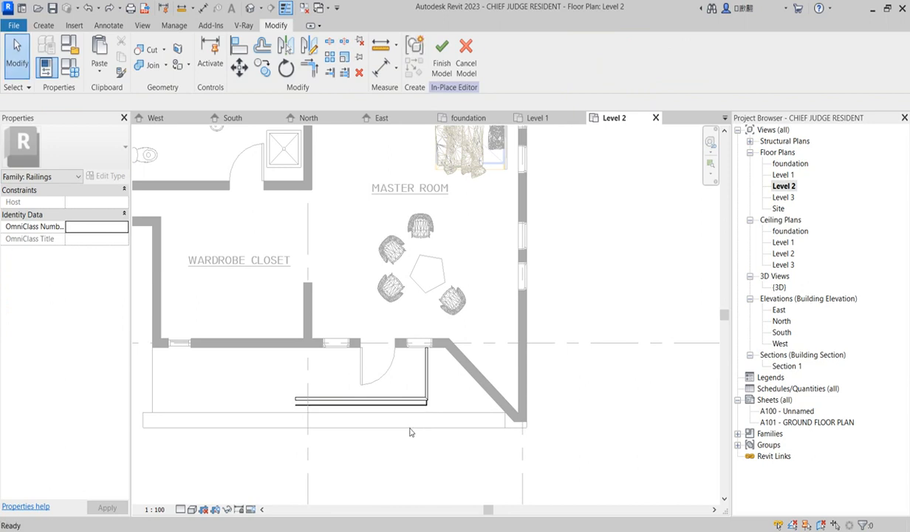
Move all three Level 2 railing sweeps from their outer corner to the end midpoint of the balcony's east wall.
left_click_drag(237, 262, 539, 471)
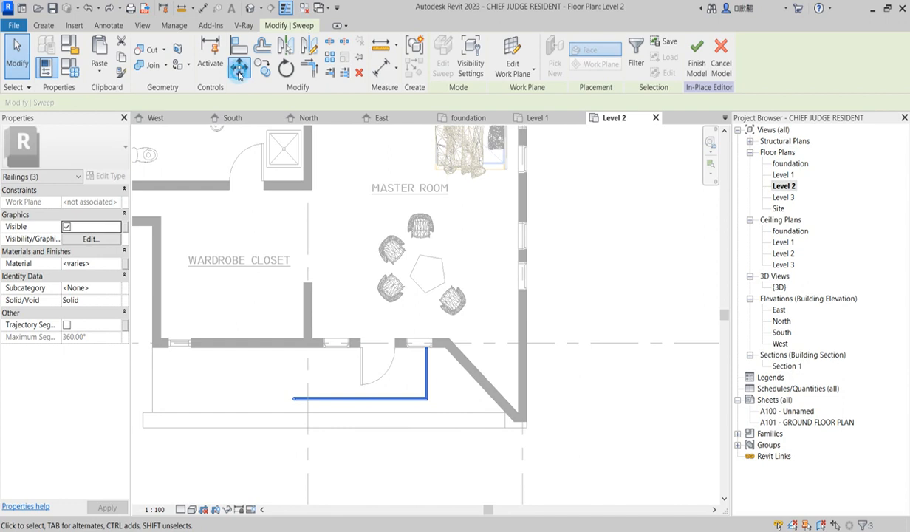
left_click(239, 69)
left_click(428, 400)
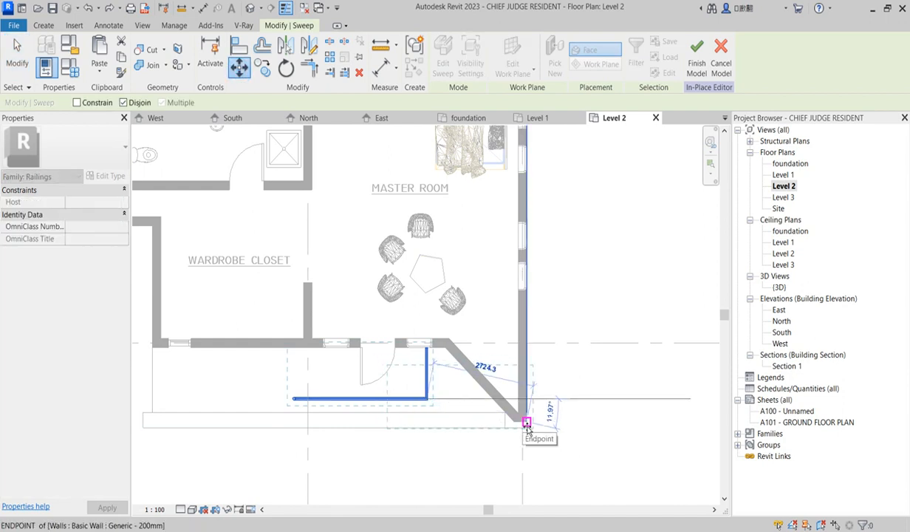
scroll(527, 427, "up", 3)
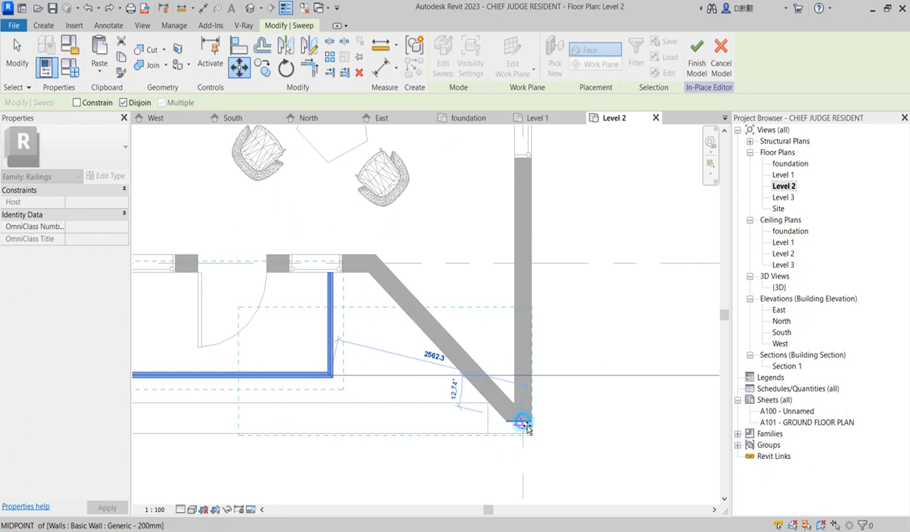
left_click(522, 423)
right_click(621, 419)
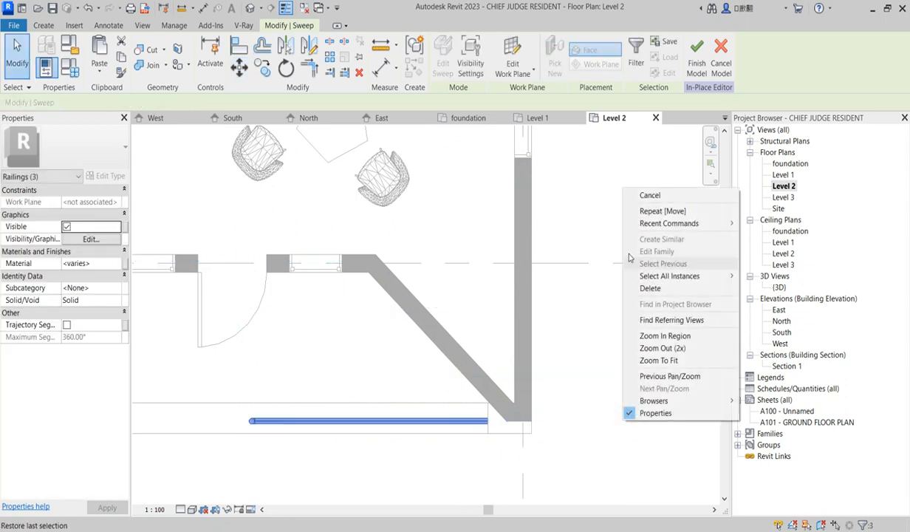
left_click(650, 196)
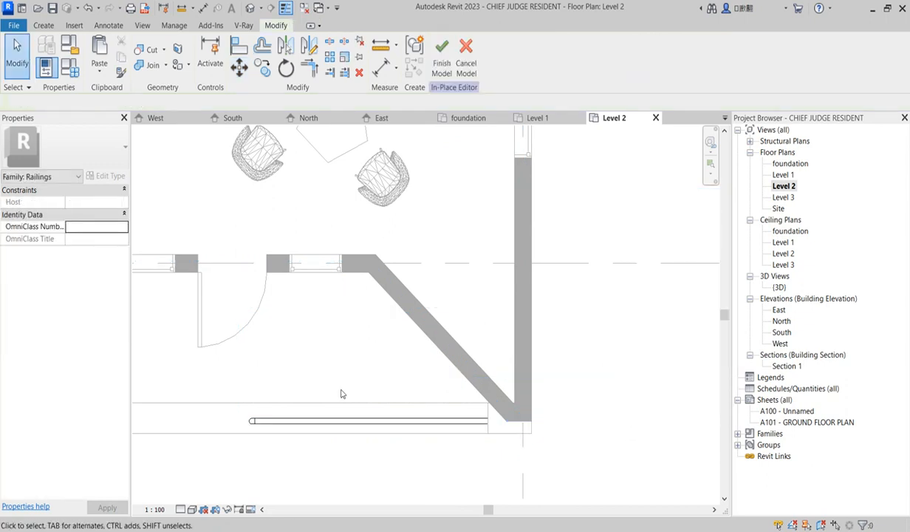
Delete the vertical rail at the free west end of the Level 2 railing.
left_click(254, 431)
left_click(259, 474)
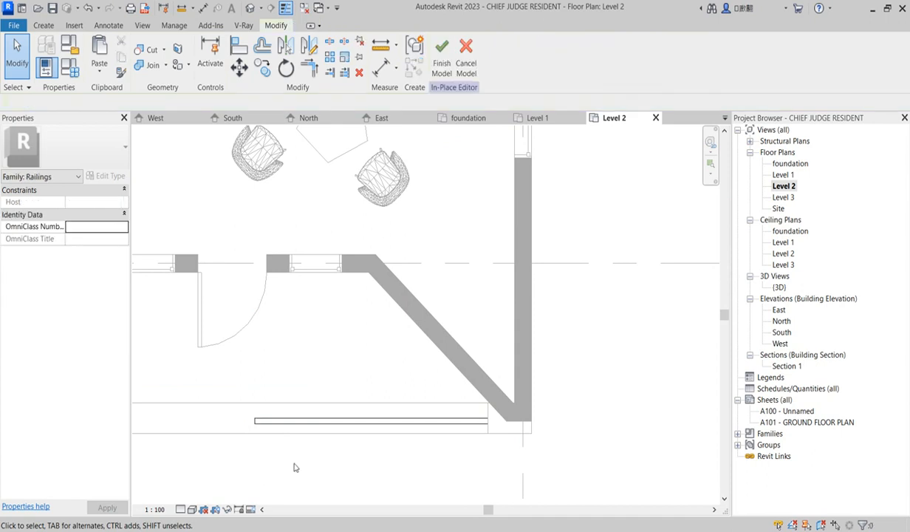
left_click(312, 424)
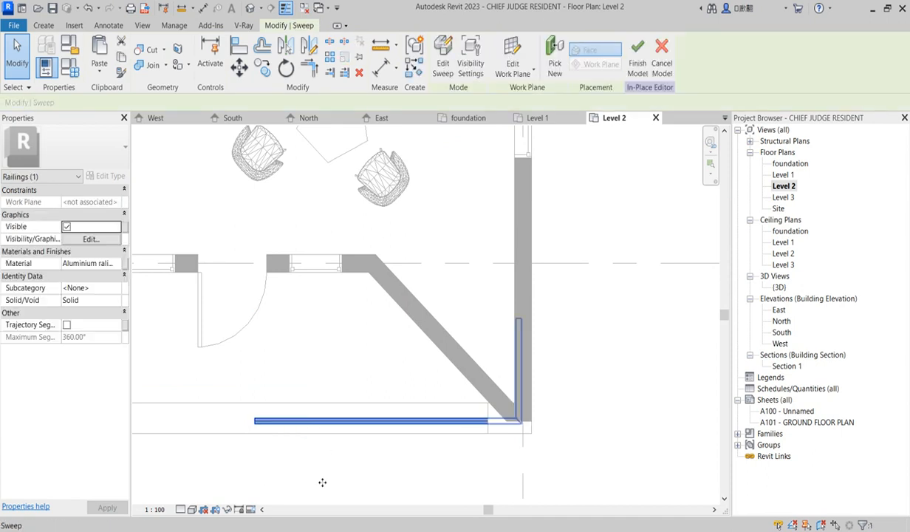
left_click(349, 456)
Open the path sketch of the Level 2 glass panel sweep for editing in the Level 2 floor plan.
double_click(782, 332)
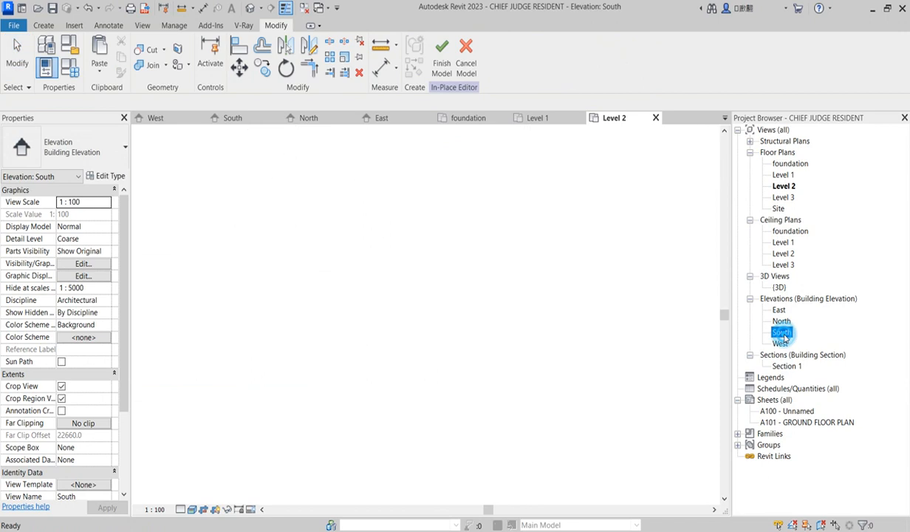
scroll(438, 318, "down", 5)
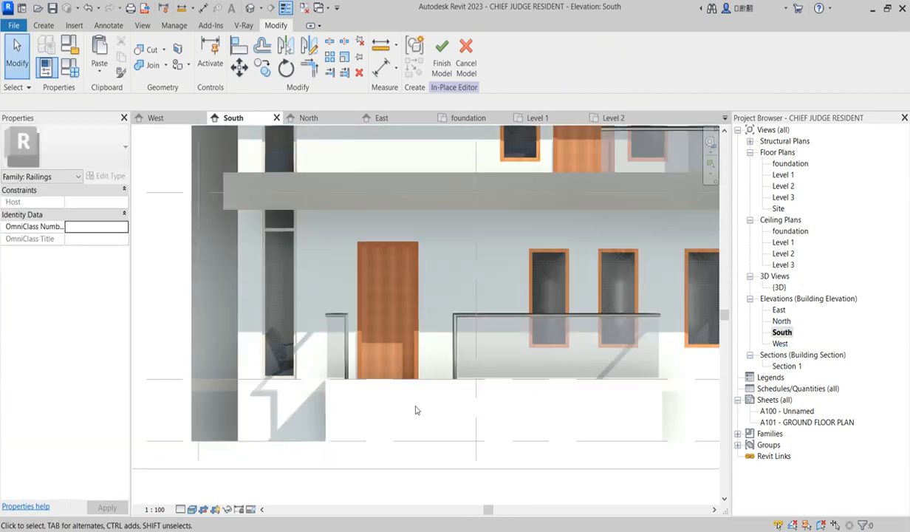
scroll(469, 294, "up", 4)
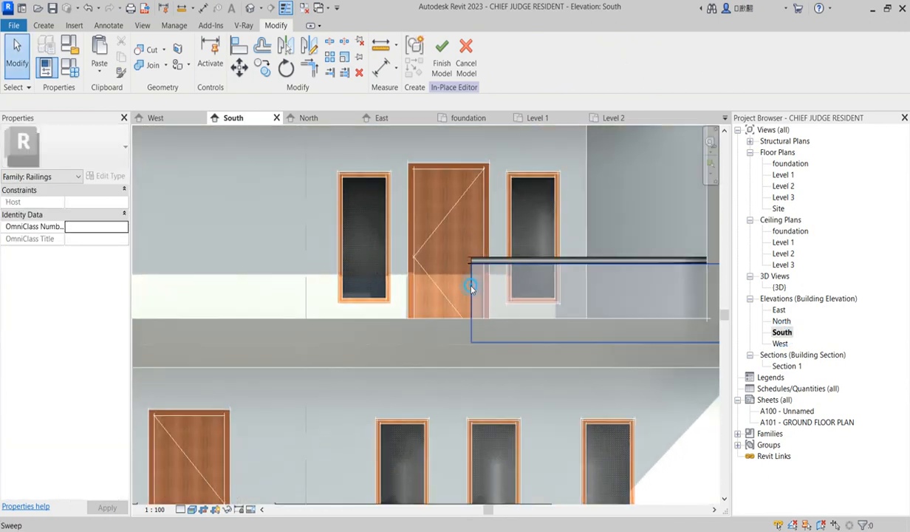
left_click(470, 288)
scroll(458, 366, "down", 3)
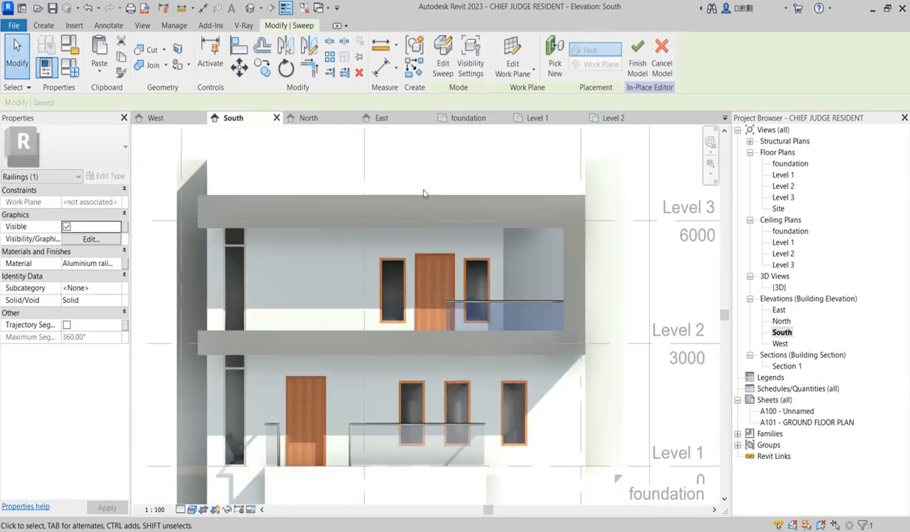
left_click(439, 65)
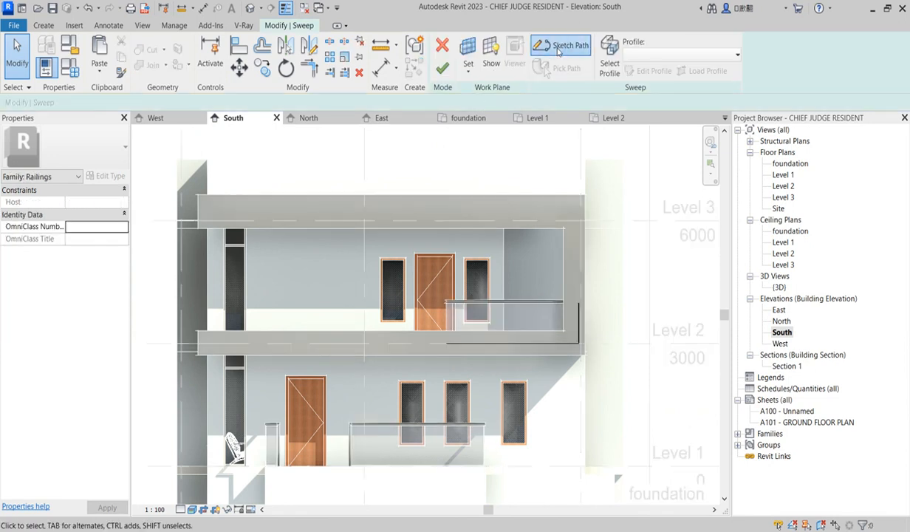
left_click(559, 49)
left_click(424, 187)
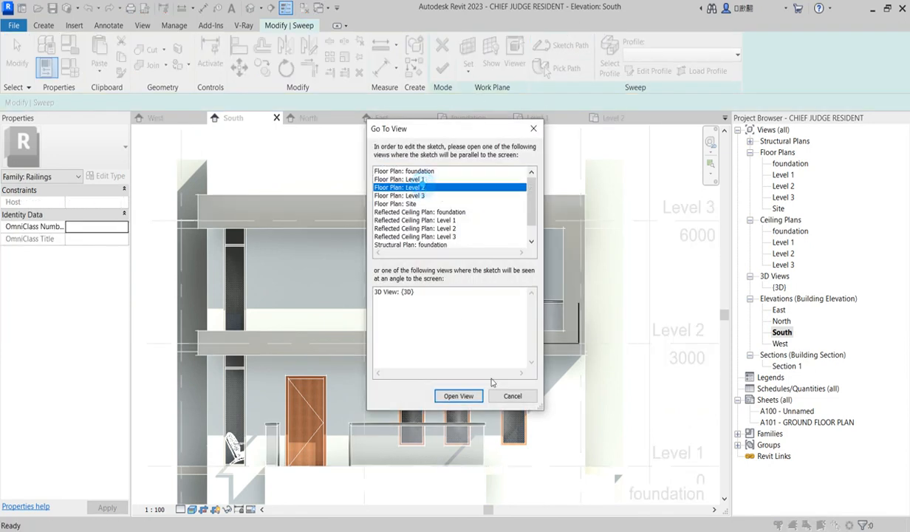
left_click(459, 396)
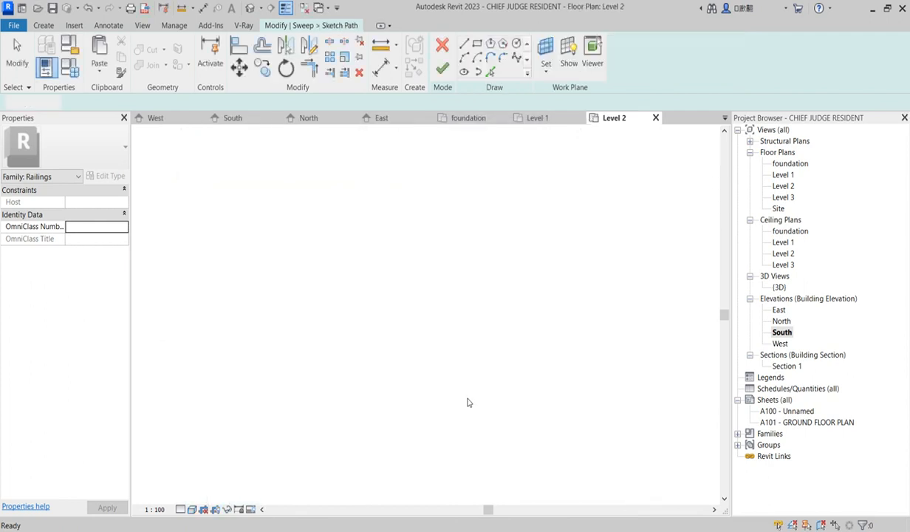
Extend the glass panel's front path line to 9700 mm, ending near the balcony's west edge.
scroll(547, 415, "down", 2)
left_click(432, 411)
left_click_drag(419, 412, 291, 420)
left_click_drag(226, 423, 223, 423)
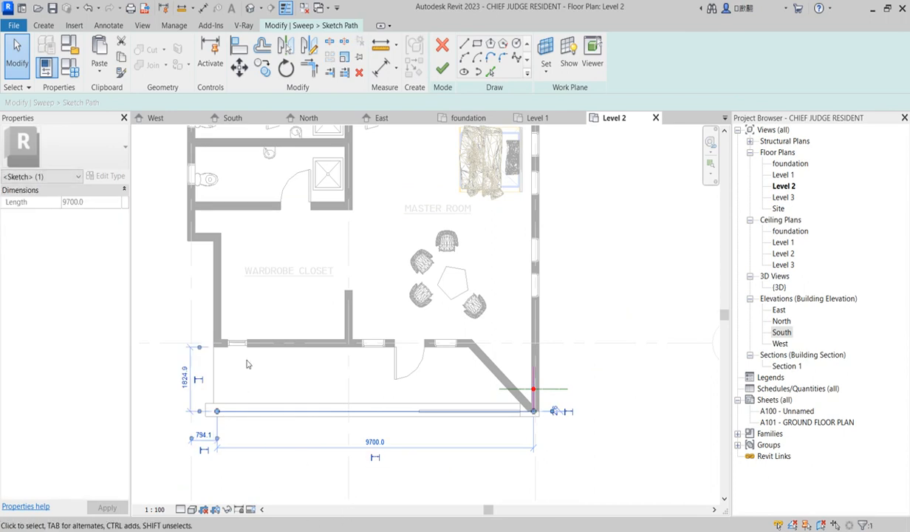
Draw a 1900 mm return line from the path's west end to the house wall and finish the glass panel sweep.
left_click(464, 43)
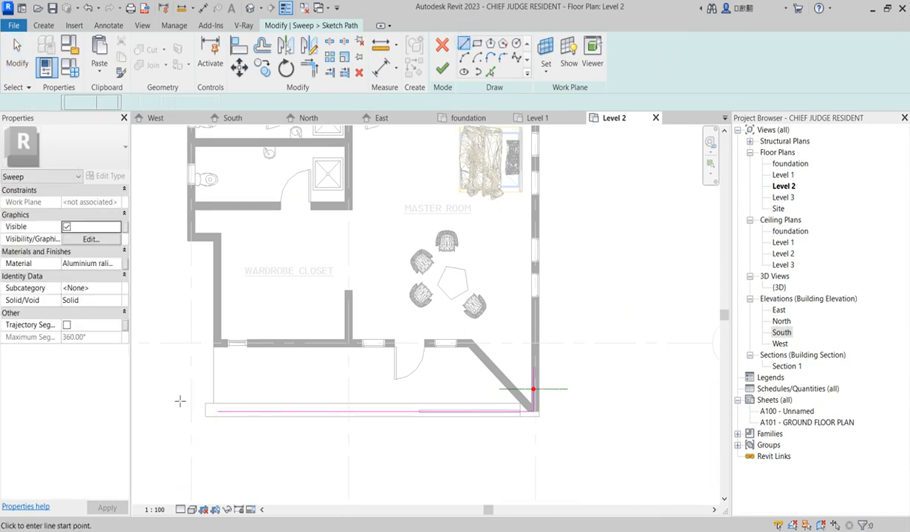
left_click(216, 411)
left_click(217, 344)
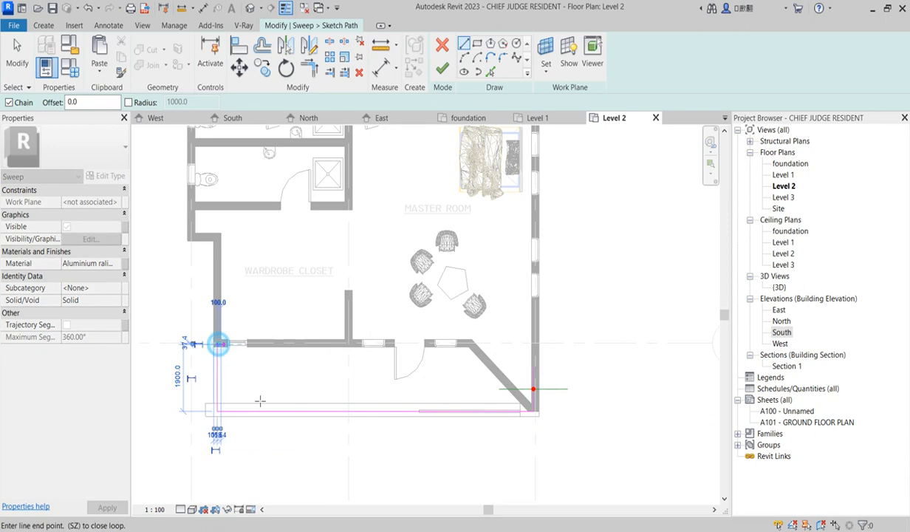
scroll(222, 373, "up", 2)
key("Escape")
key("Escape")
scroll(204, 404, "up", 3)
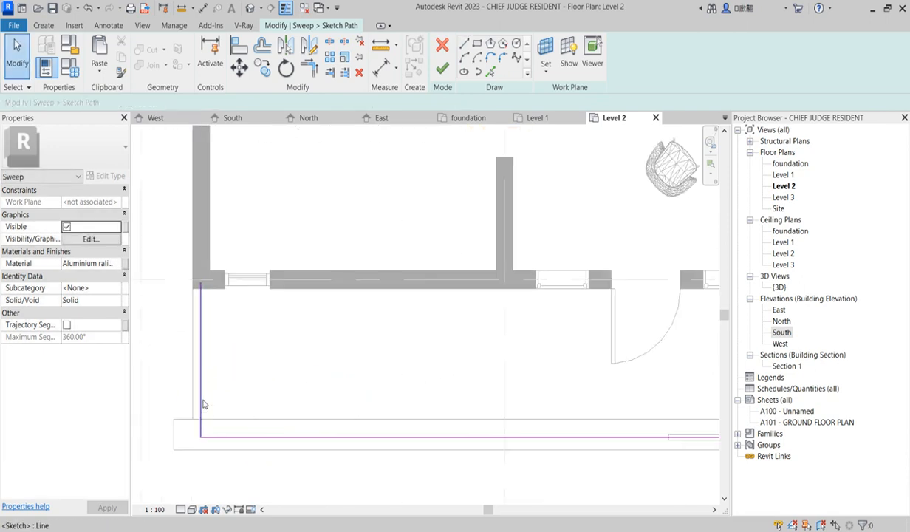
left_click(199, 398)
left_click(251, 394)
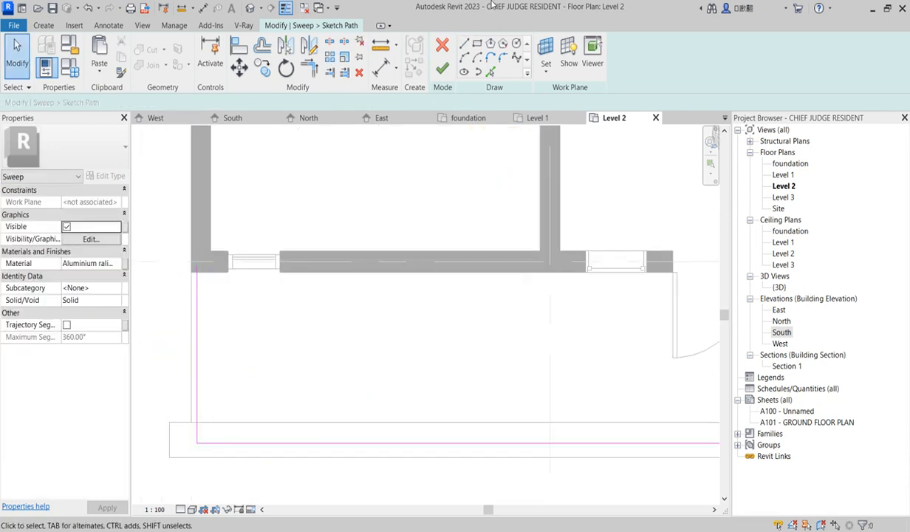
left_click(441, 66)
left_click(442, 47)
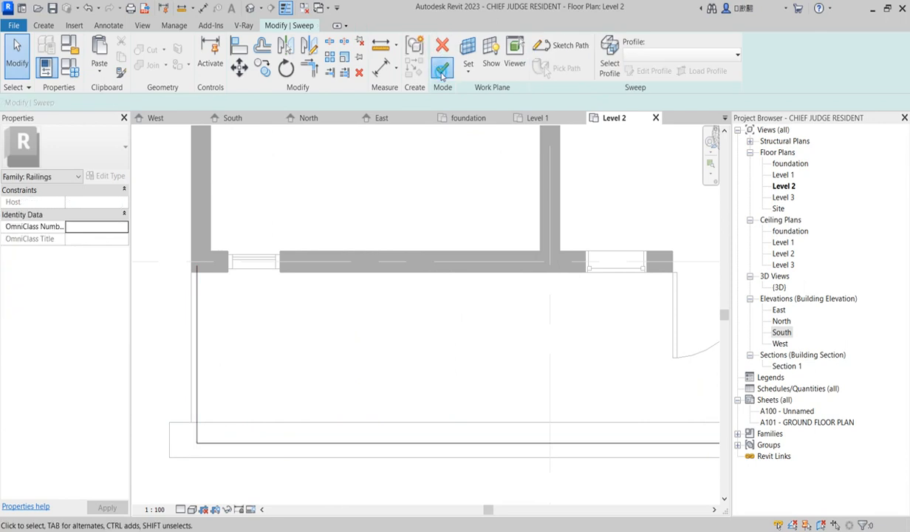
Open the path sketch of the Level 2 aluminium handrail sweep for editing.
scroll(322, 304, "down", 3)
scroll(510, 362, "up", 3)
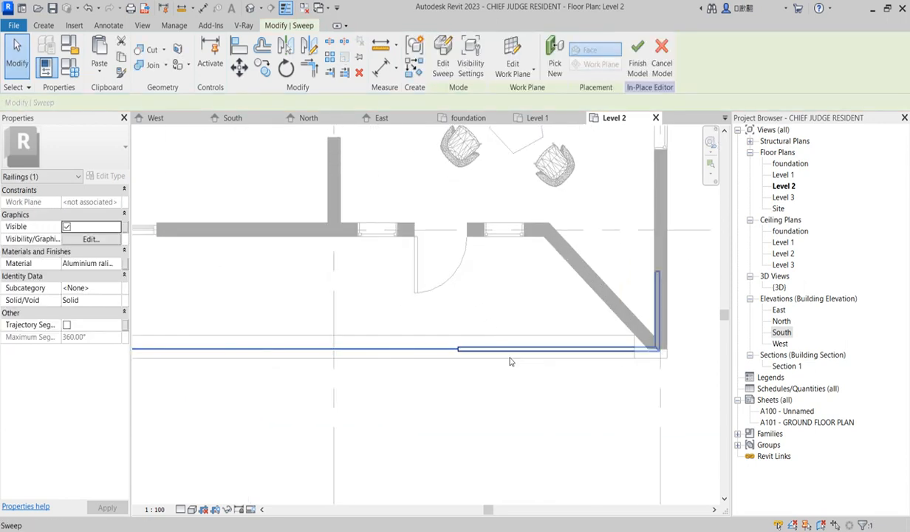
scroll(509, 362, "up", 2)
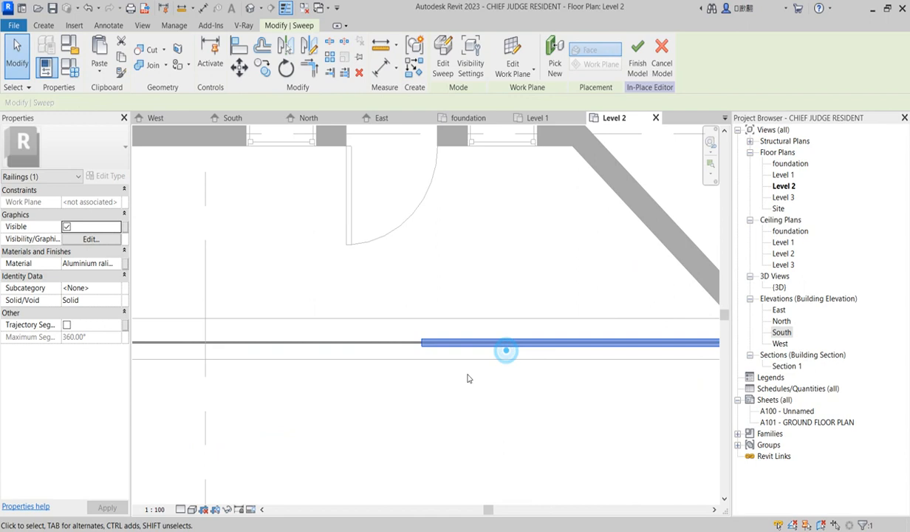
scroll(472, 378, "down", 3)
left_click(442, 59)
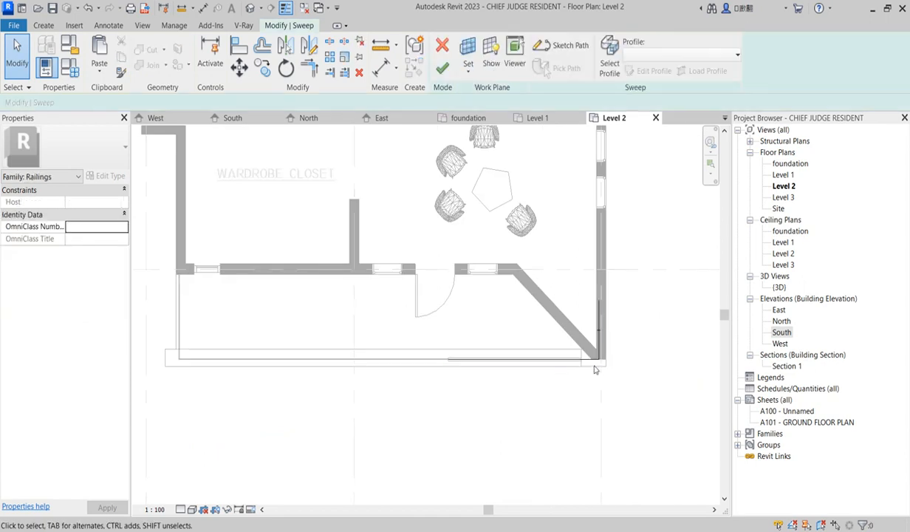
left_click(565, 46)
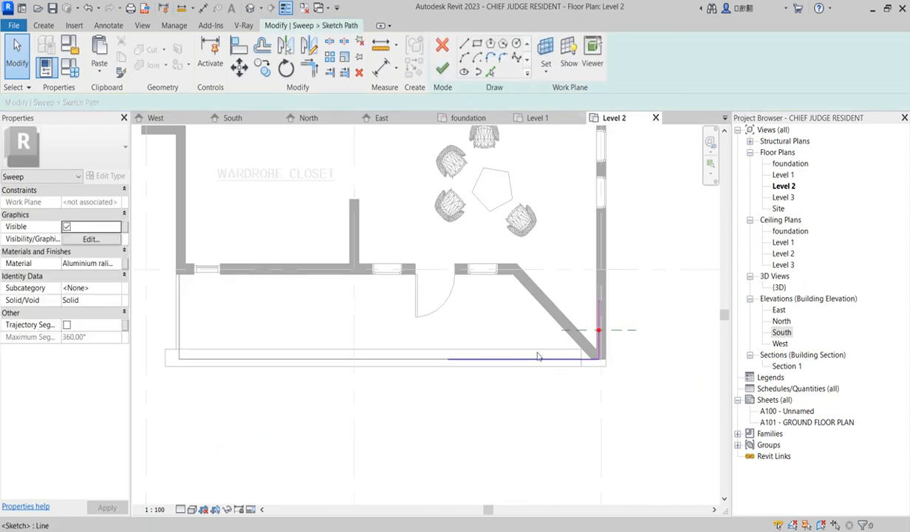
Remove the short east segment of the handrail path and extend its front line westward to about 8200 mm.
left_click(600, 304)
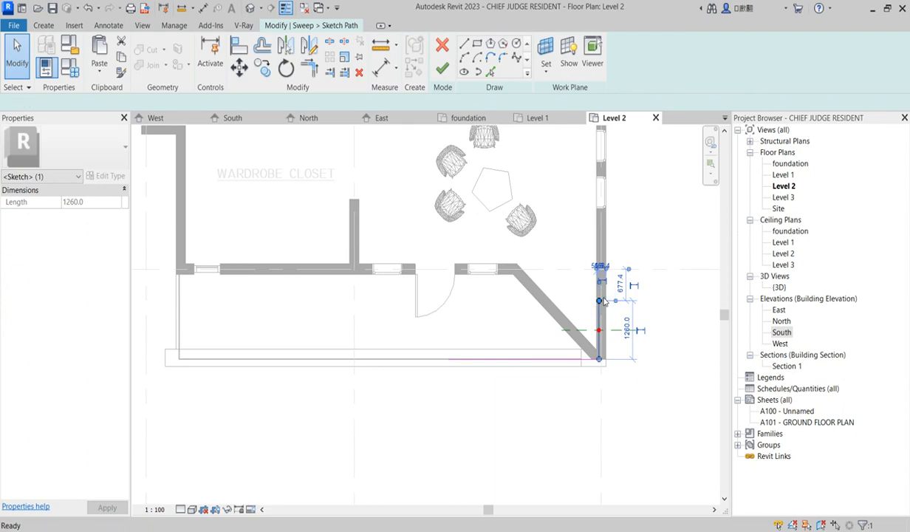
scroll(464, 362, "up", 2)
left_click(464, 362)
scroll(451, 362, "up", 2)
left_click_drag(446, 361, 155, 361)
scroll(445, 361, "down", 2)
scroll(191, 348, "down", 3)
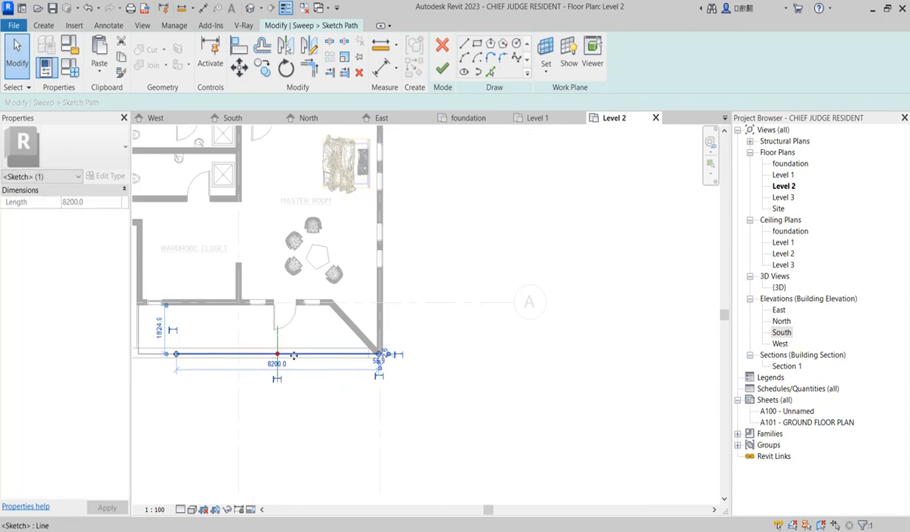
Lengthen the handrail's front path line to 9740 mm so it meets the glass panel's west corner.
scroll(244, 366, "down", 2)
scroll(284, 350, "up", 5)
mouse_move(296, 353)
left_mouse_down()
mouse_move(180, 360)
mouse_move(177, 349)
mouse_move(210, 342)
left_mouse_up()
scroll(174, 342, "up", 2)
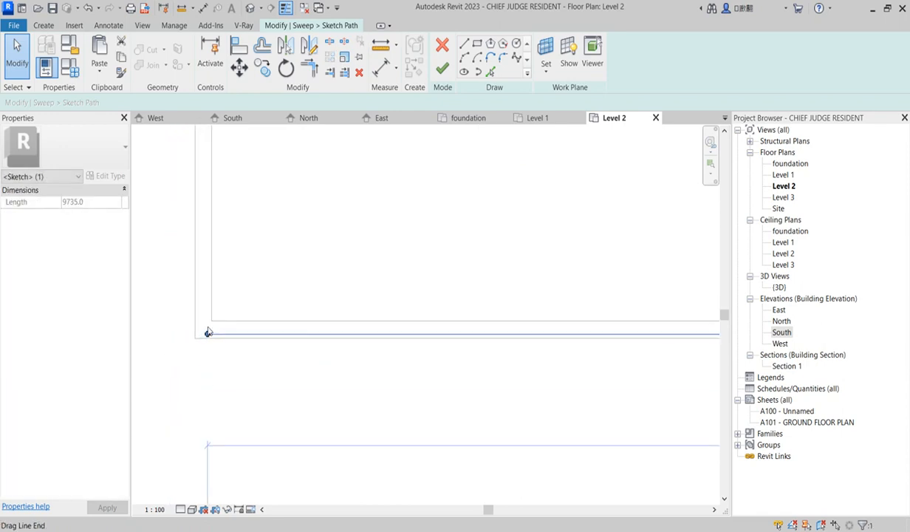
key("Escape")
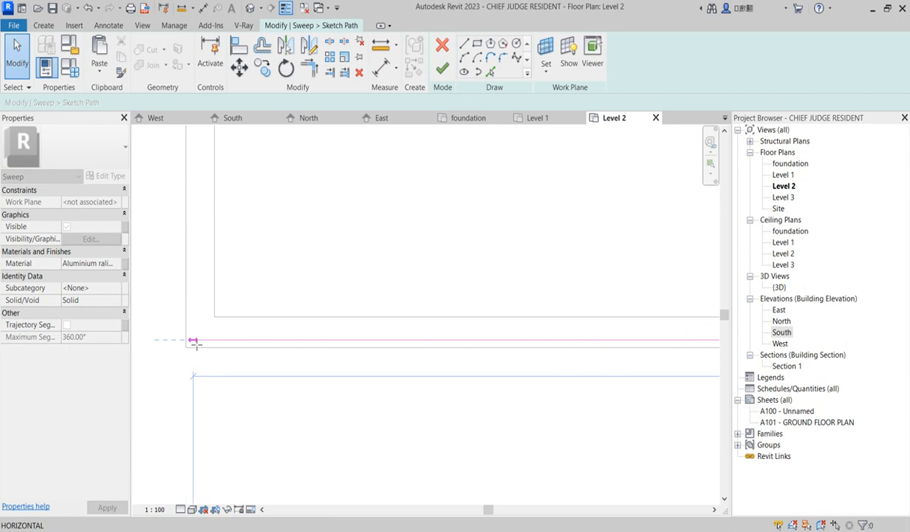
left_click(194, 342)
Draw a return line from the handrail path's west corner to the house wall face and finish the handrail sweep.
left_click(463, 44)
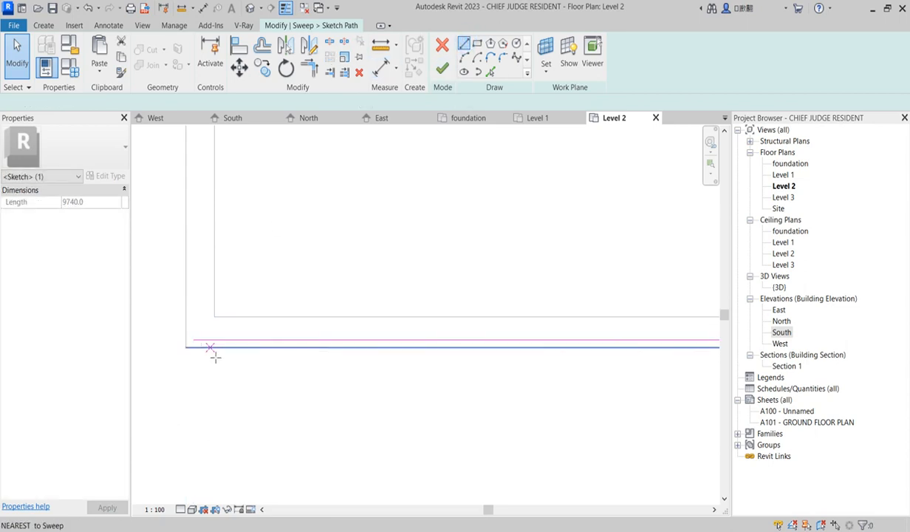
left_click(195, 342)
scroll(208, 433, "up", 5)
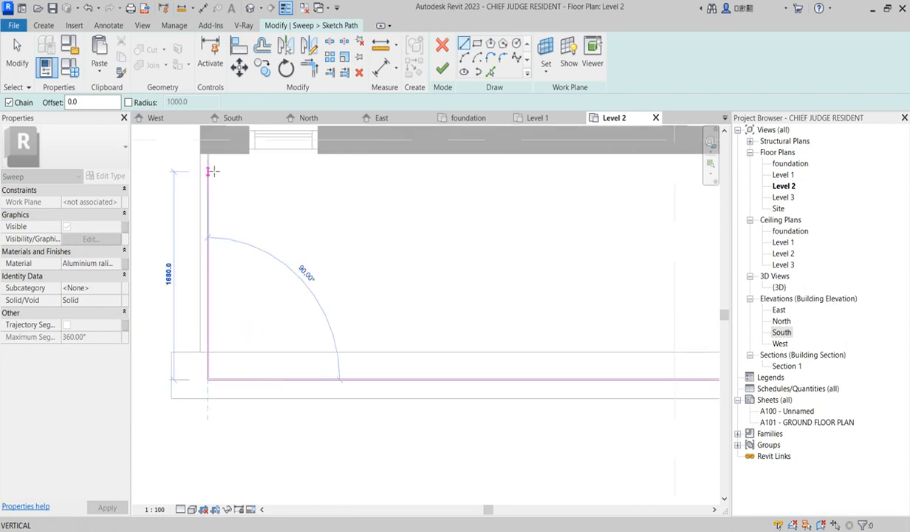
scroll(211, 161, "up", 3)
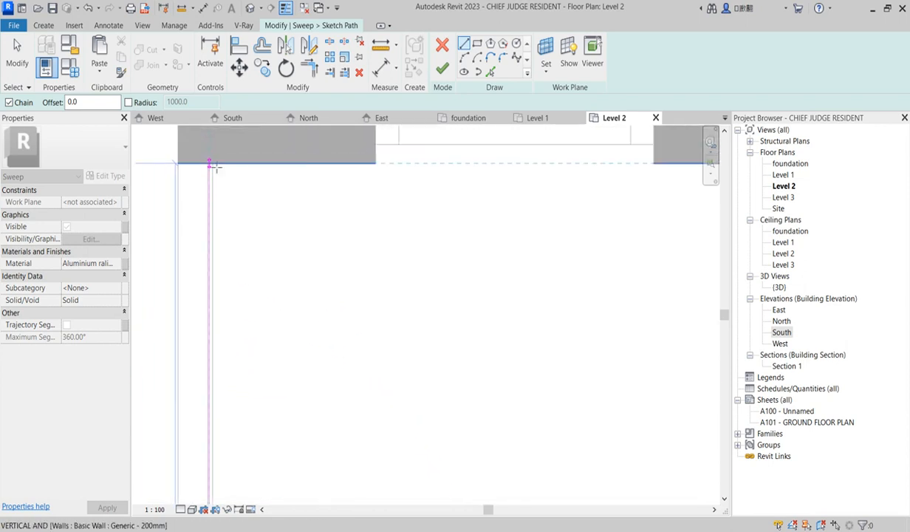
left_click(210, 164)
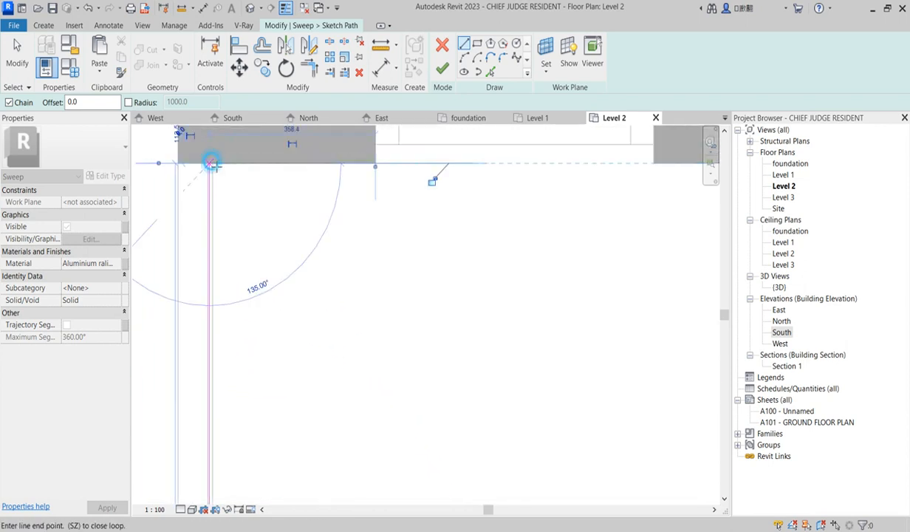
left_click(442, 68)
left_click(442, 68)
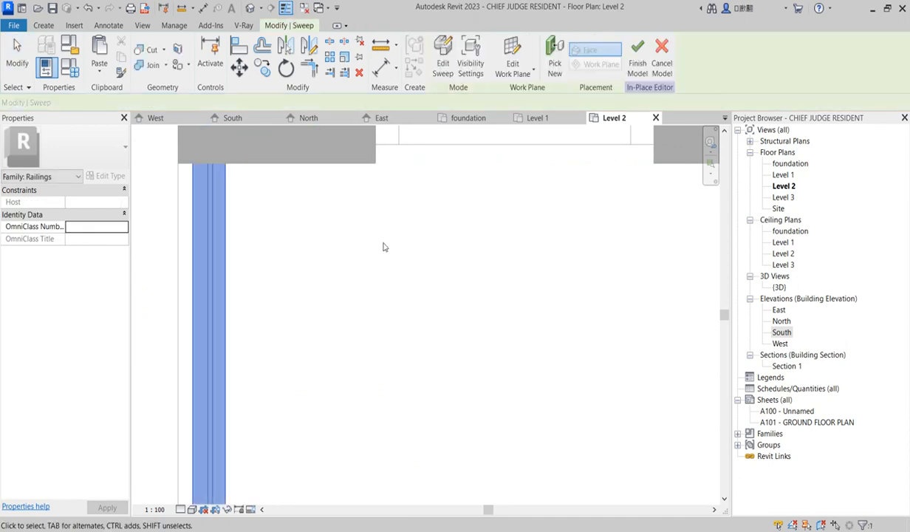
Examine the extended Level 2 balcony railing in the South elevation and the 3D view.
scroll(385, 246, "down", 5)
double_click(782, 333)
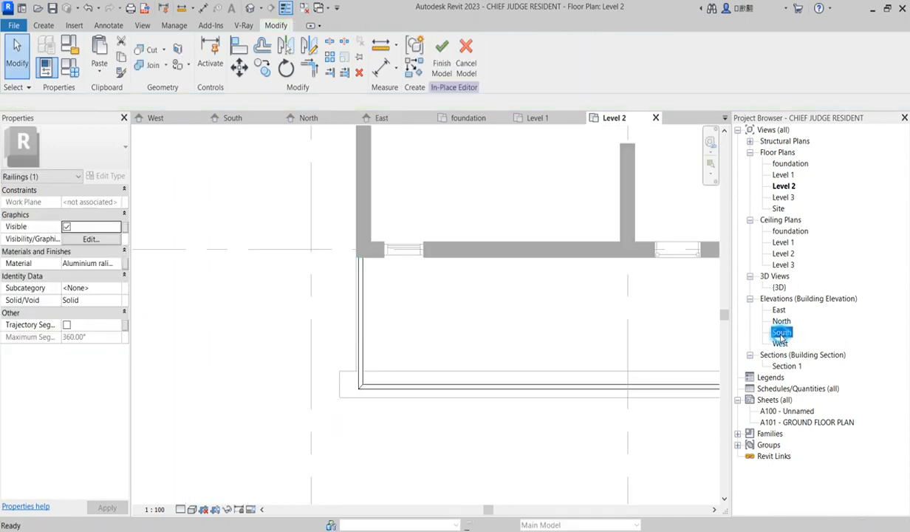
scroll(481, 326, "down", 3)
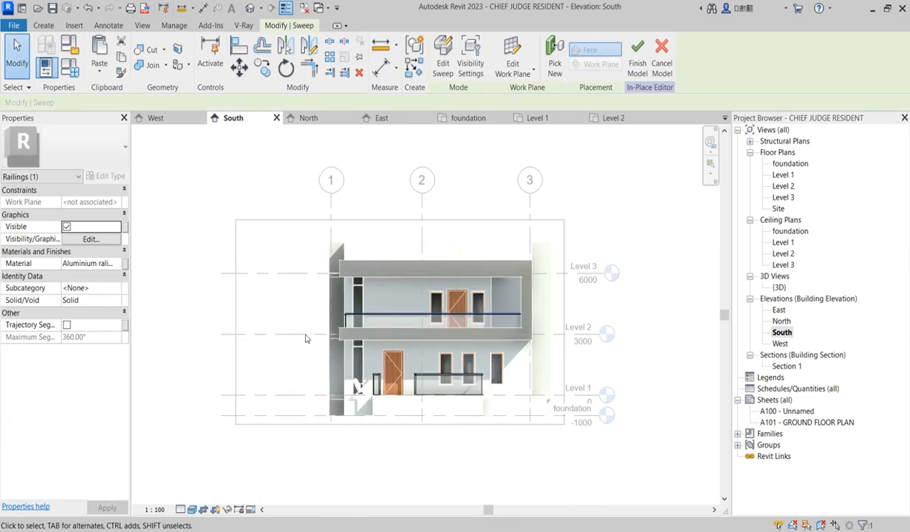
scroll(303, 337, "up", 2)
left_click(245, 304)
scroll(382, 310, "down", 2)
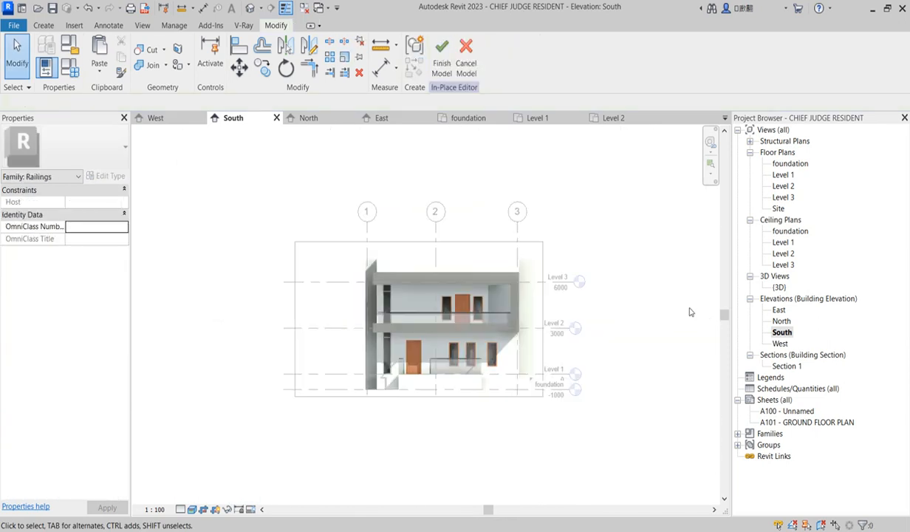
double_click(779, 288)
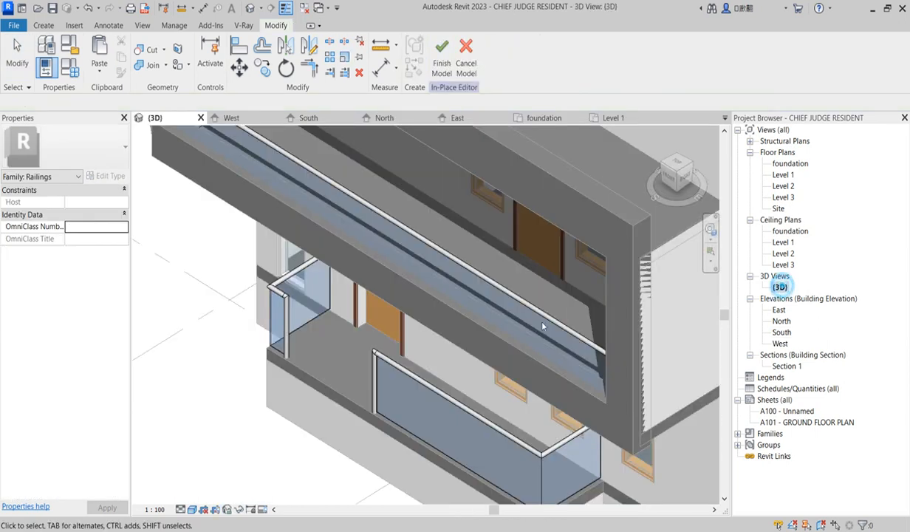
scroll(462, 477, "down", 5)
scroll(451, 486, "up", 3)
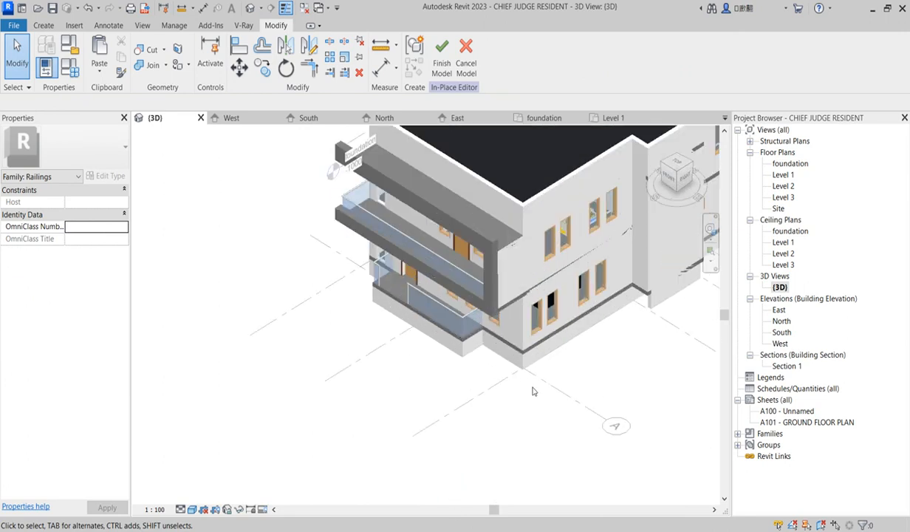
Finish the in-place railings model and save the project.
left_click(442, 55)
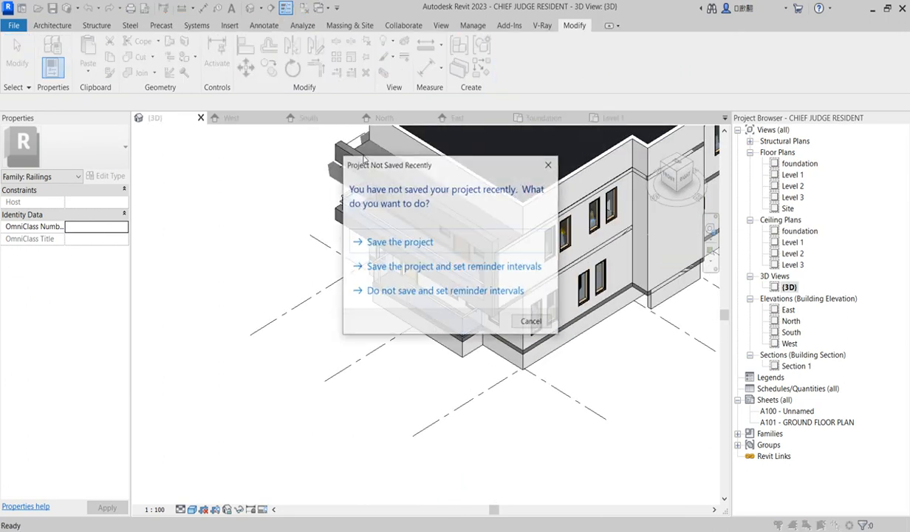
left_click(408, 241)
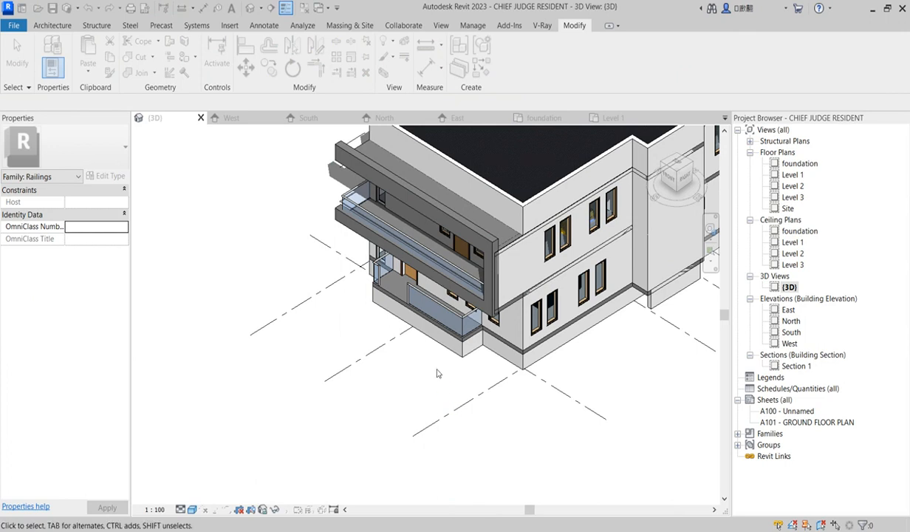
scroll(424, 316, "down", 3)
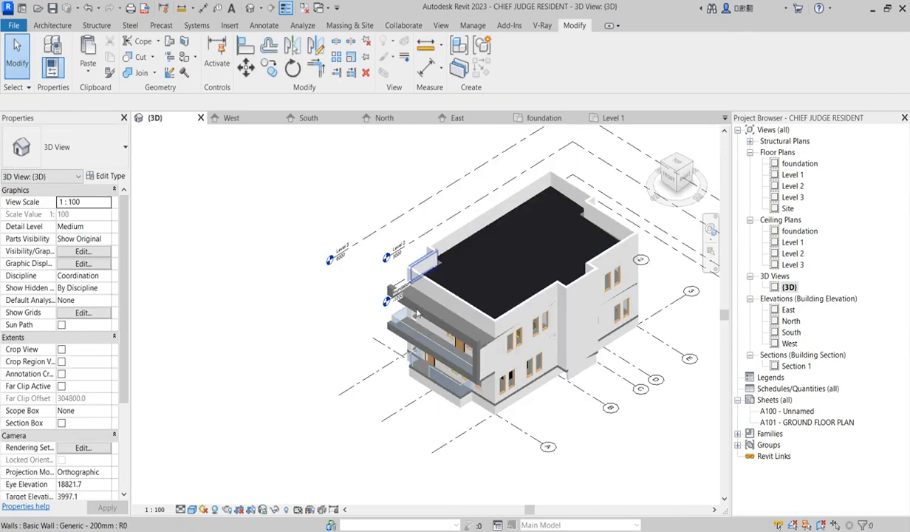
scroll(352, 200, "up", 6)
scroll(352, 198, "down", 3)
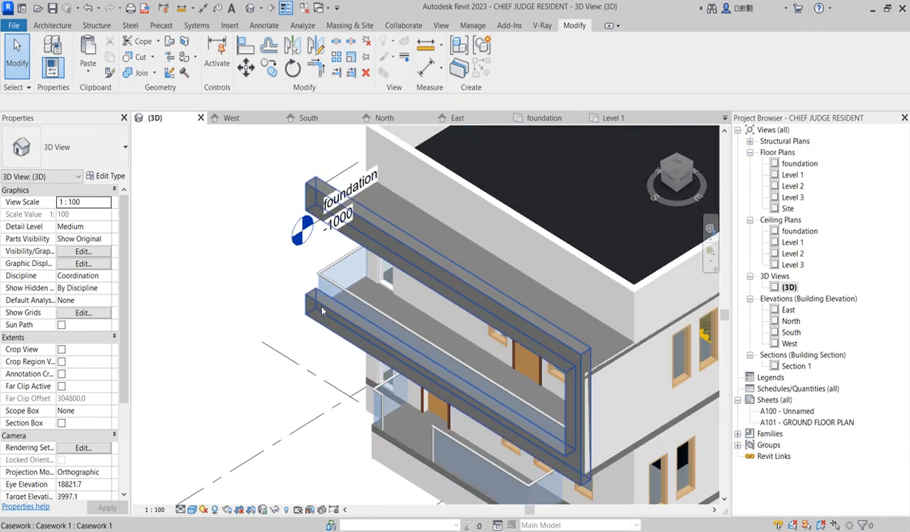
Open the casework frame around the upper balcony for in-place editing and select its extrusion.
scroll(339, 193, "up", 2)
left_click(454, 275)
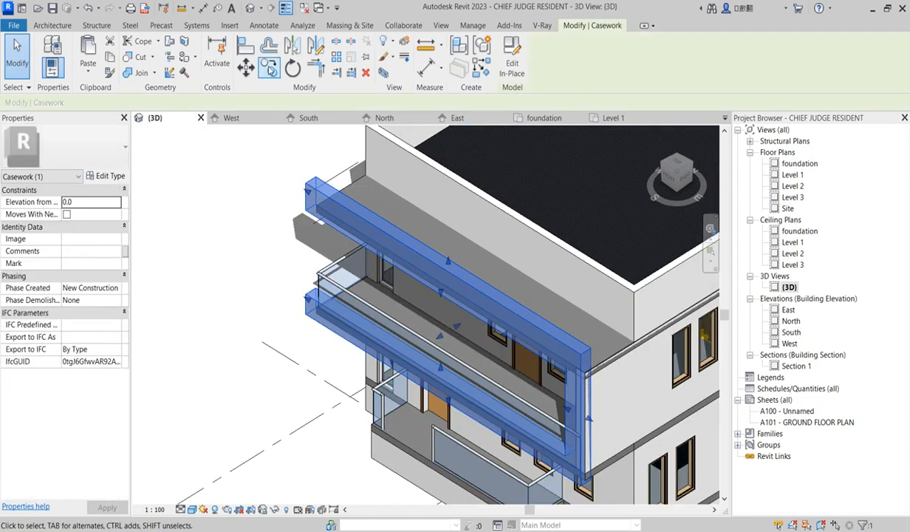
left_click(112, 178)
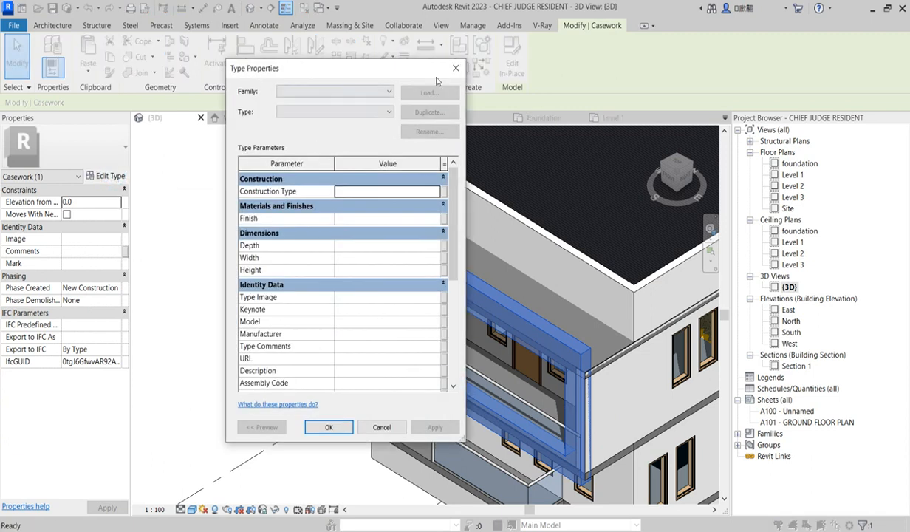
left_click(456, 68)
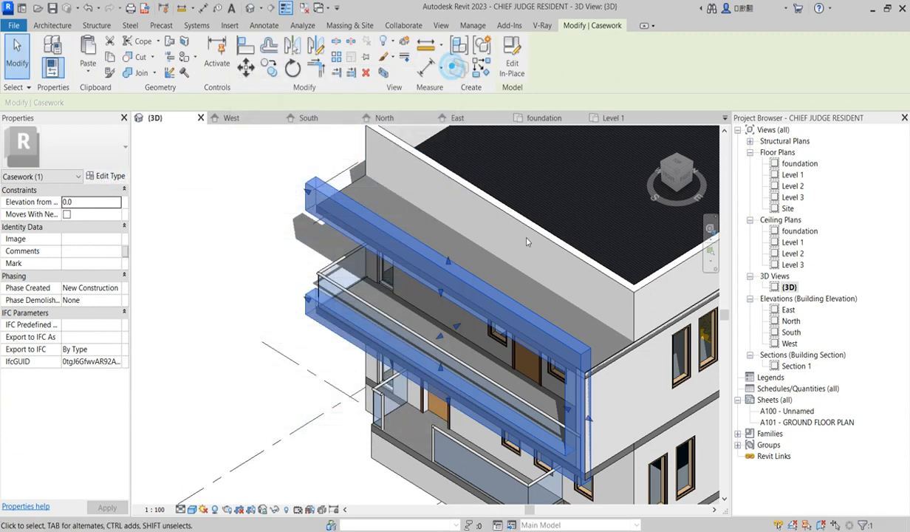
left_click(520, 77)
left_click(443, 296)
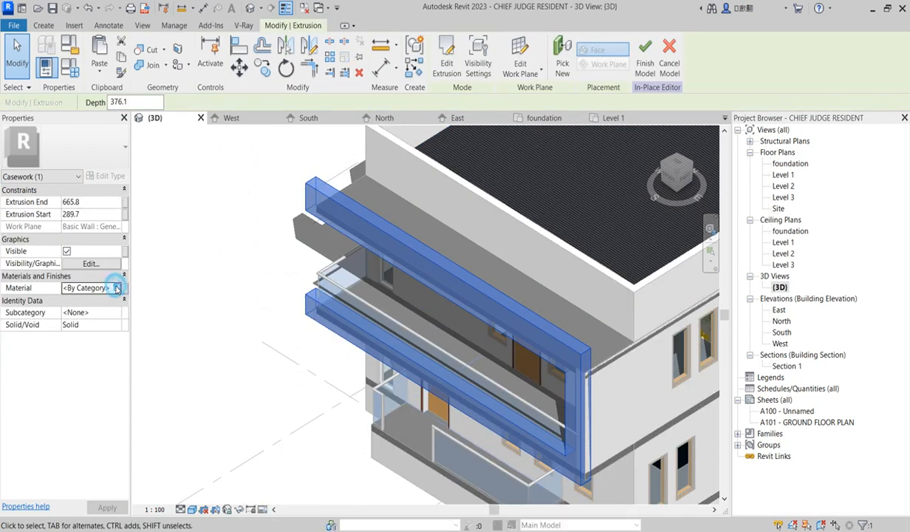
Duplicate the Aluminium raling(1) material as Aluminium raling(2) for the balcony frame extrusion.
left_click(123, 288)
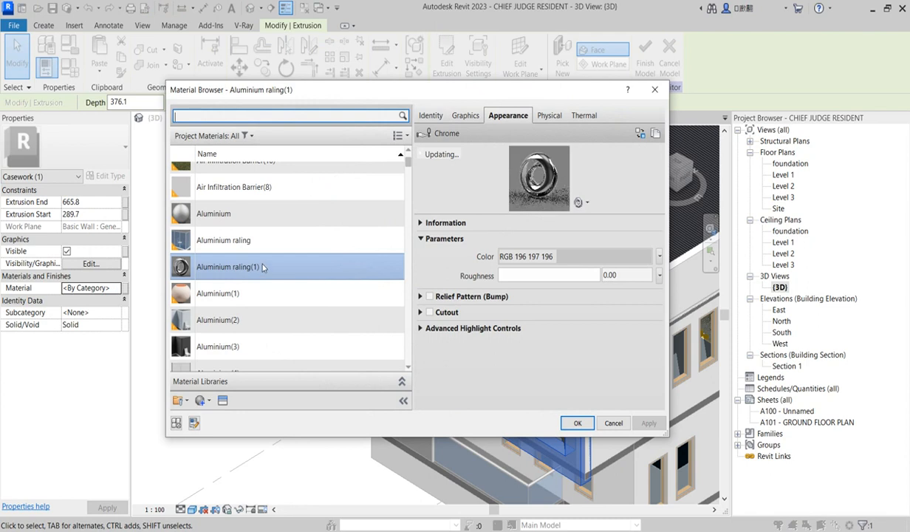
right_click(261, 267)
left_click(319, 285)
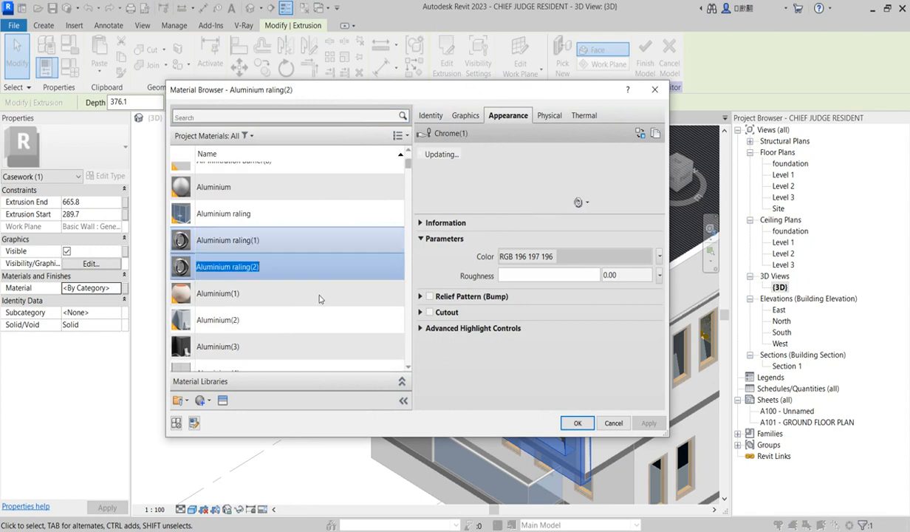
left_click(466, 116)
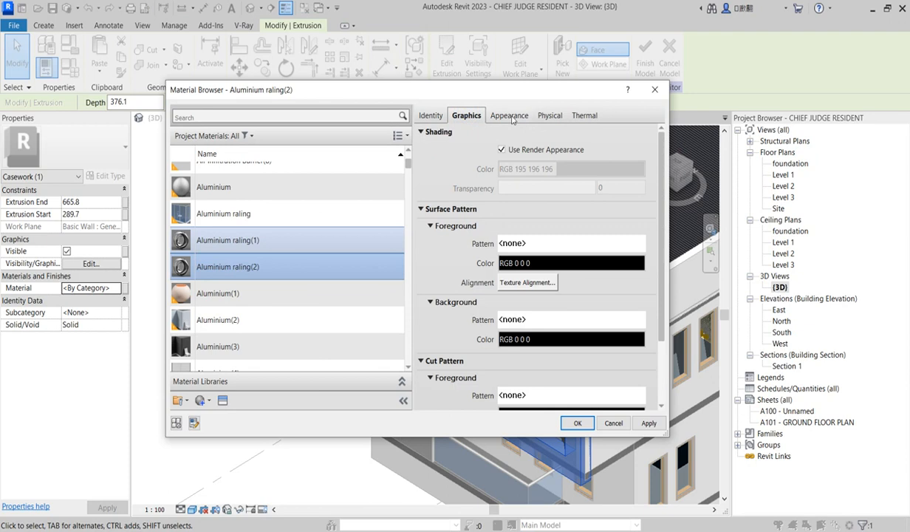
left_click(239, 274)
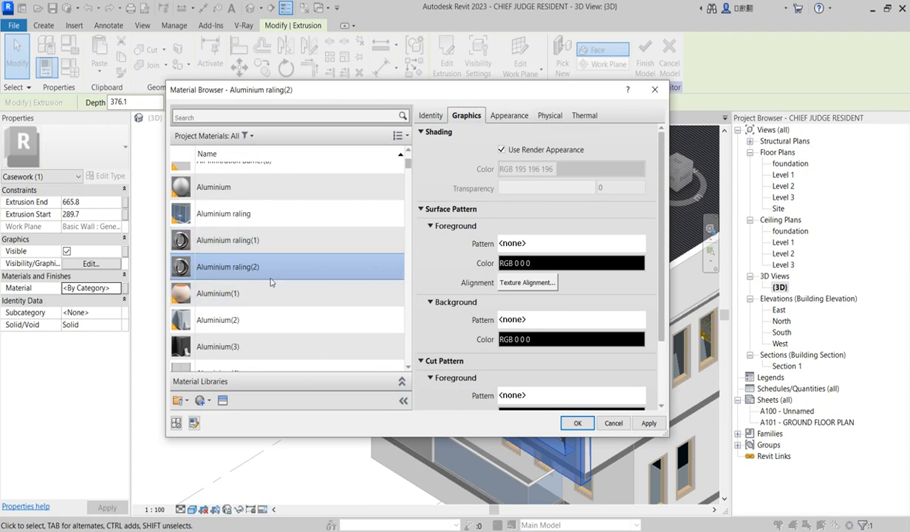
Replace the appearance asset of Aluminium raling(2) with 6in Squares - Beige.
left_click(510, 116)
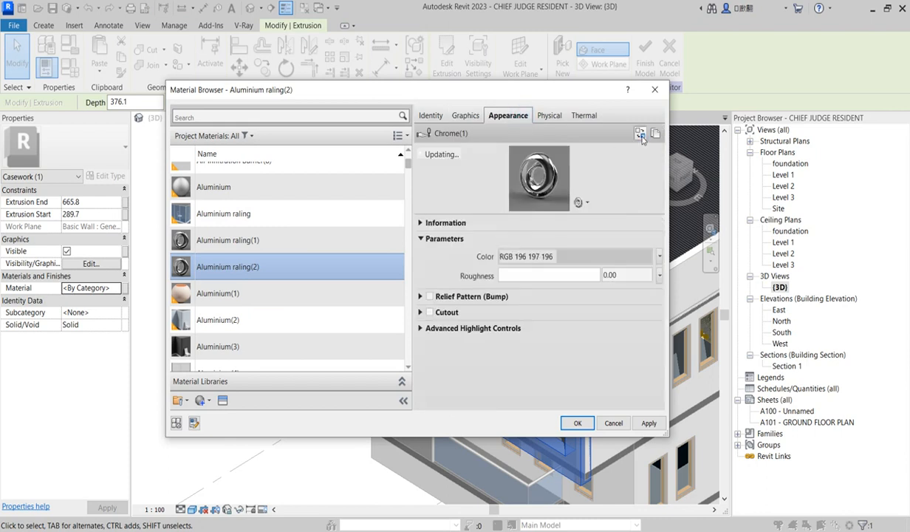
left_click(640, 134)
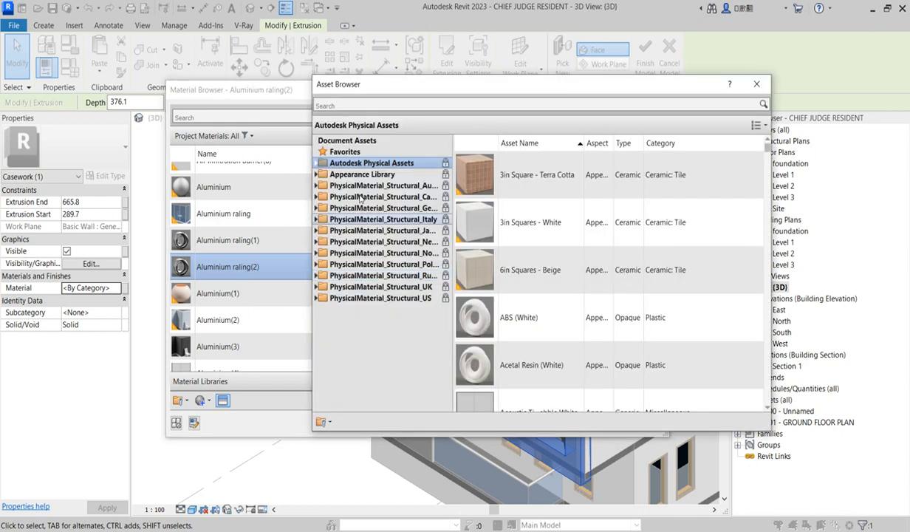
left_click(529, 272)
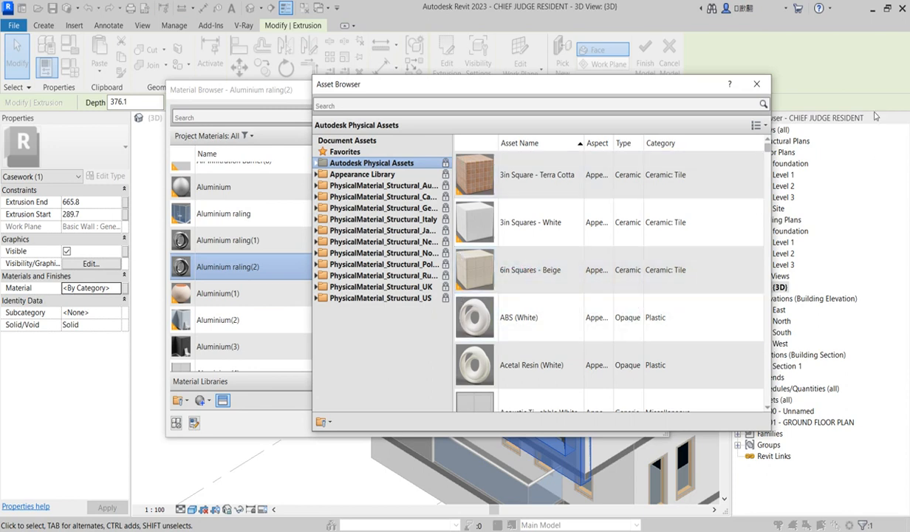
left_click(756, 83)
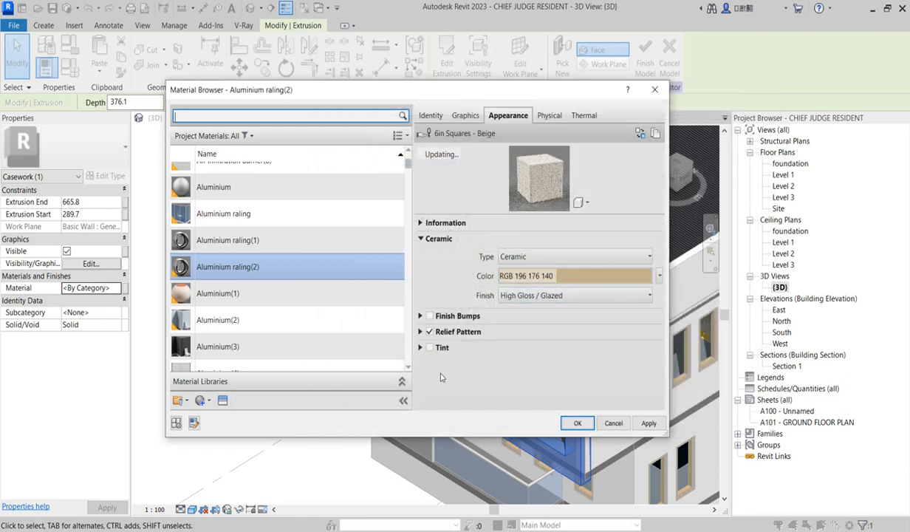
Set the relief pattern image's sample size to 1200 mm by 1200 mm and assign the material to the frame extrusion.
left_click(420, 332)
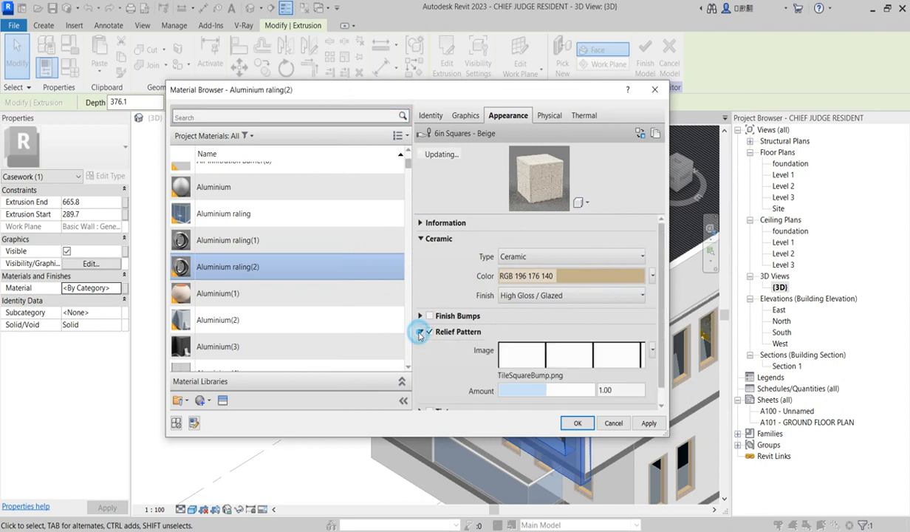
left_click(575, 365)
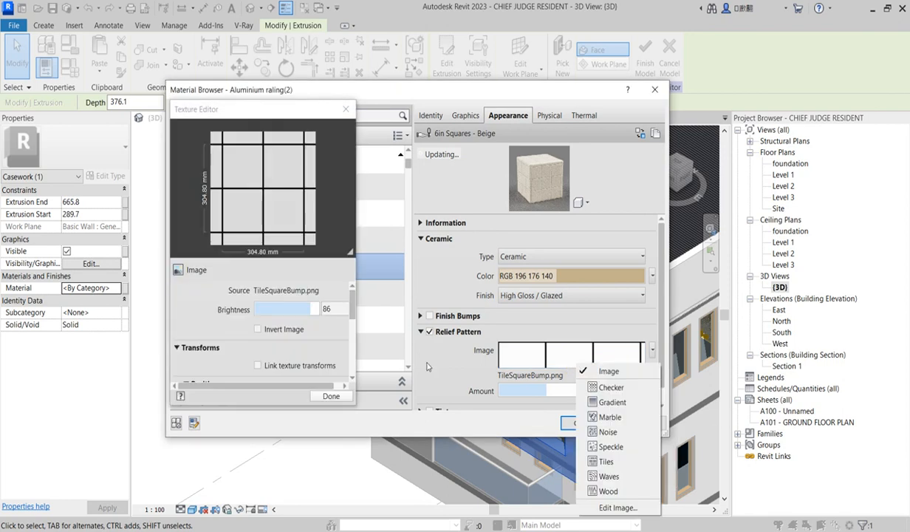
left_click(353, 306)
left_click_drag(351, 313, 351, 366)
double_click(288, 323)
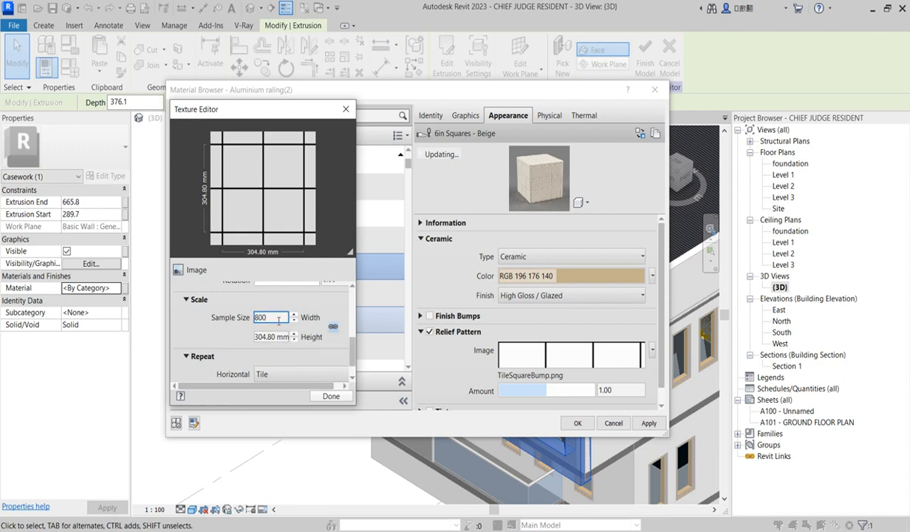
left_click_drag(270, 318, 249, 322)
type("1200")
key("Tab")
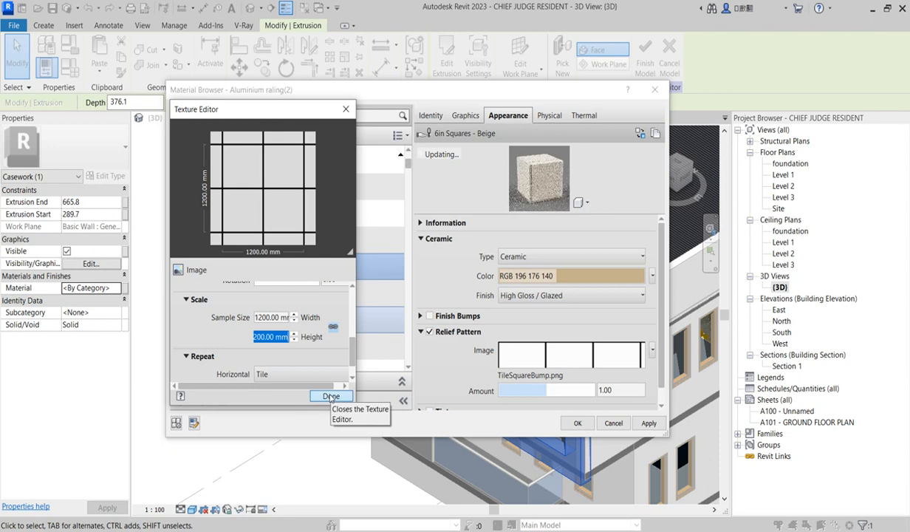
left_click(331, 397)
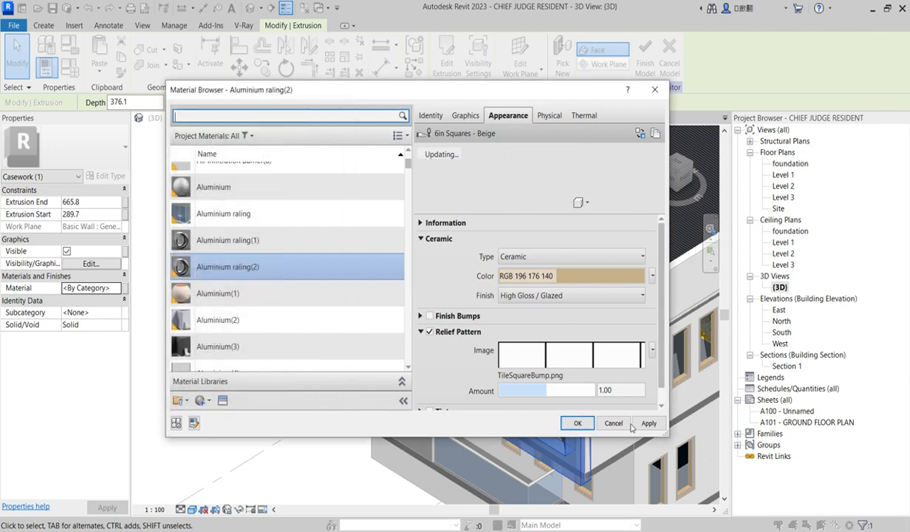
left_click(578, 423)
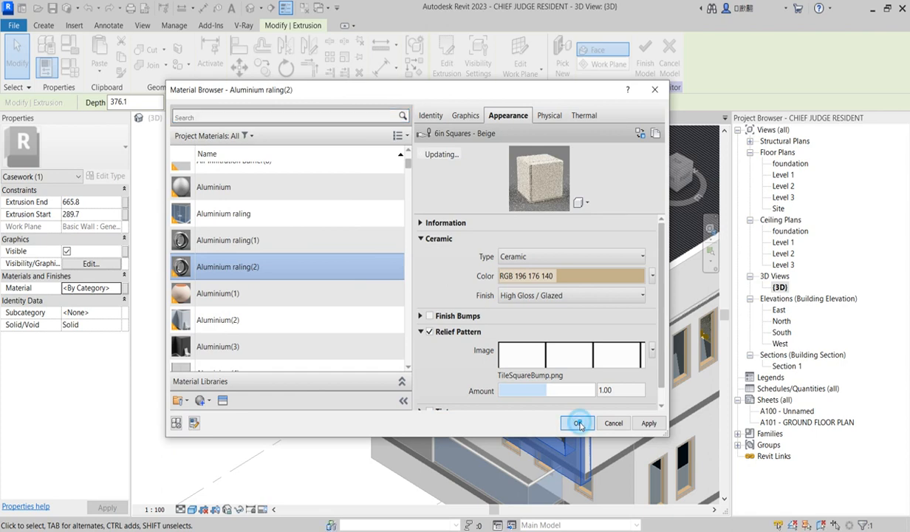
left_click(238, 332)
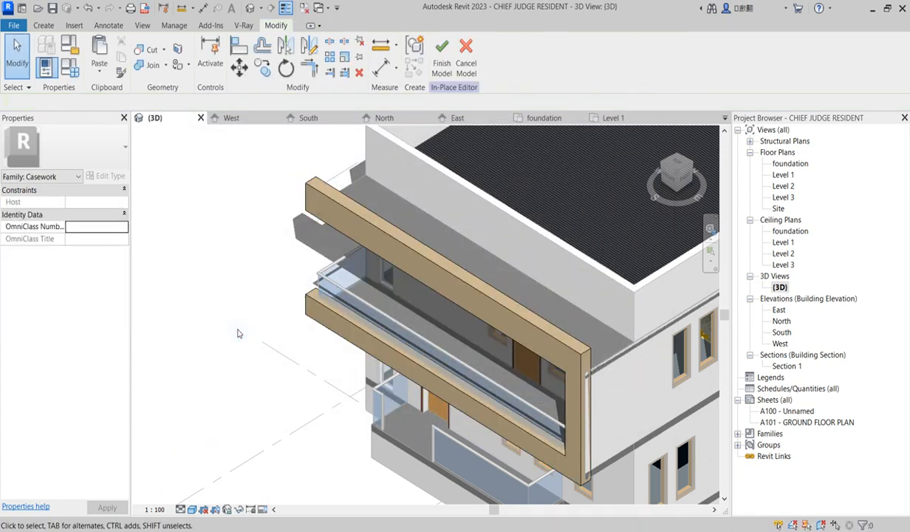
Switch the 3D view to the Realistic visual style and check the tile pattern on the balcony frame.
left_click(192, 510)
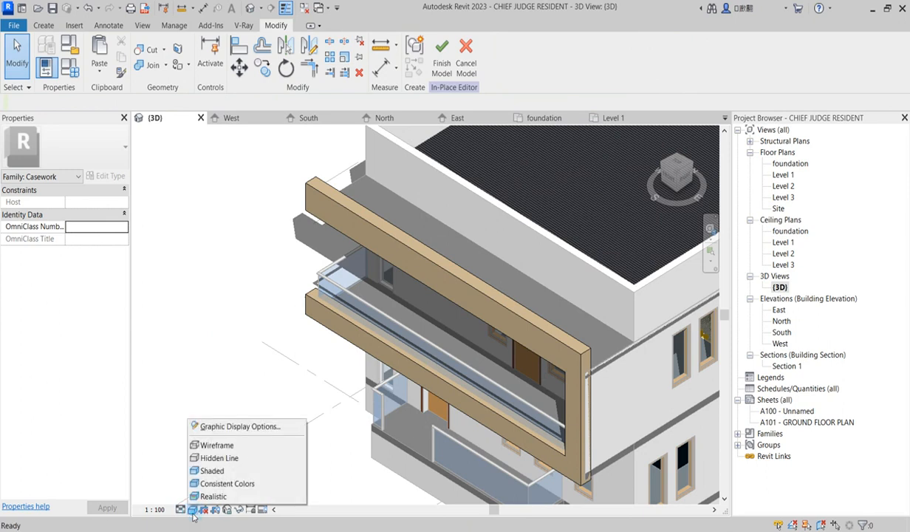
left_click(228, 497)
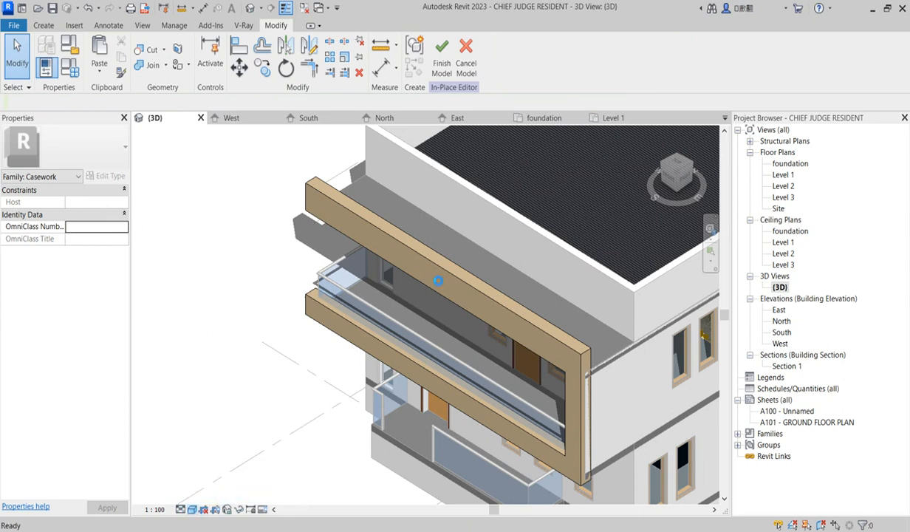
scroll(455, 292, "up", 3)
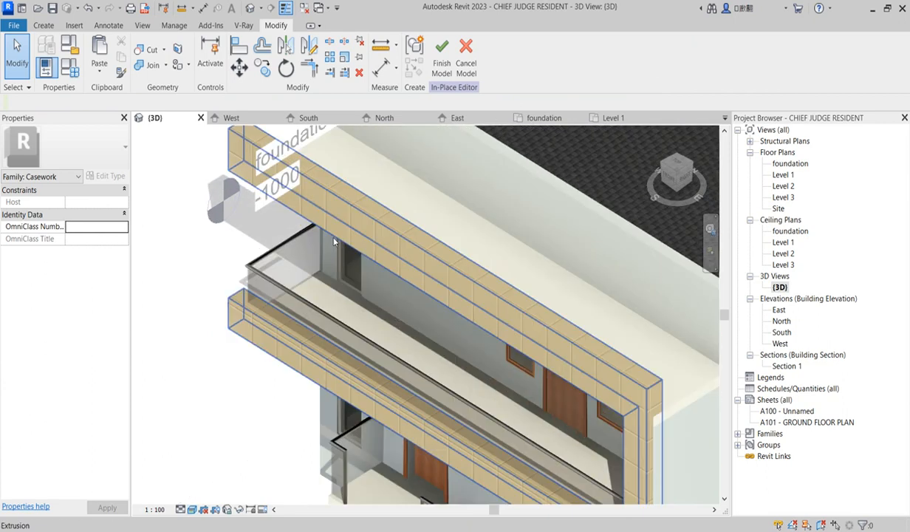
scroll(277, 444, "down", 4)
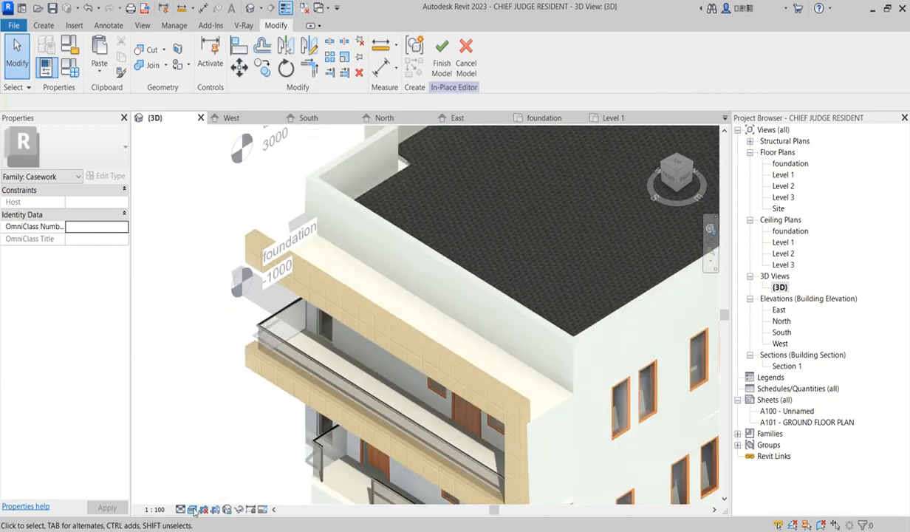
Lighten the ceramic colour of the frame's Aluminium raling(2) material to RGB 238-233-223.
left_click(386, 306)
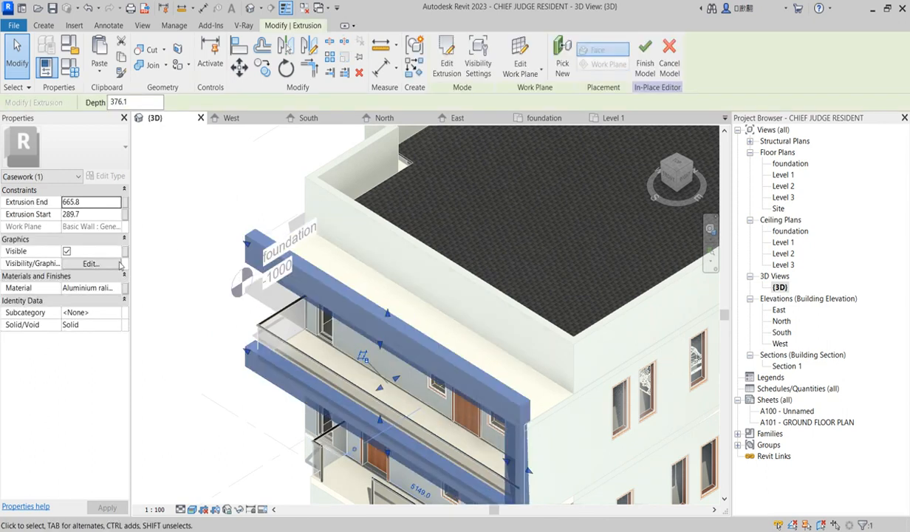
left_click(114, 263)
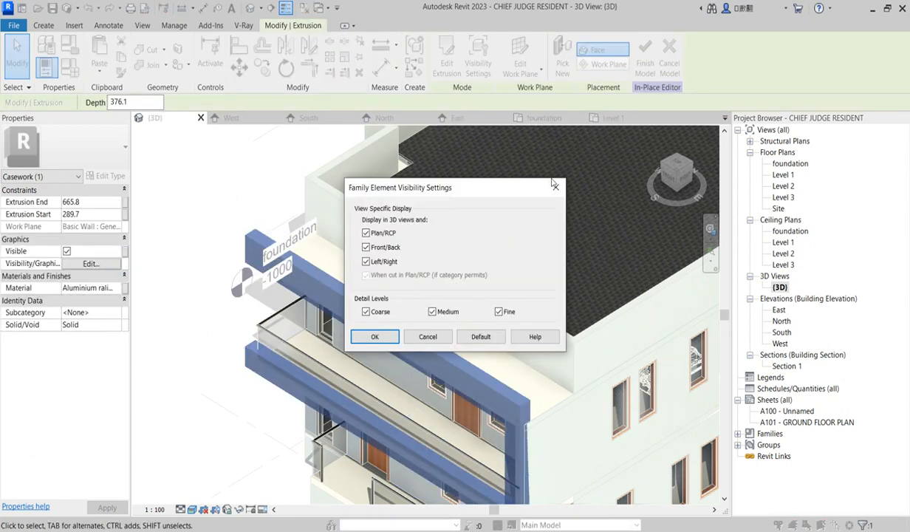
left_click(554, 187)
left_click(115, 288)
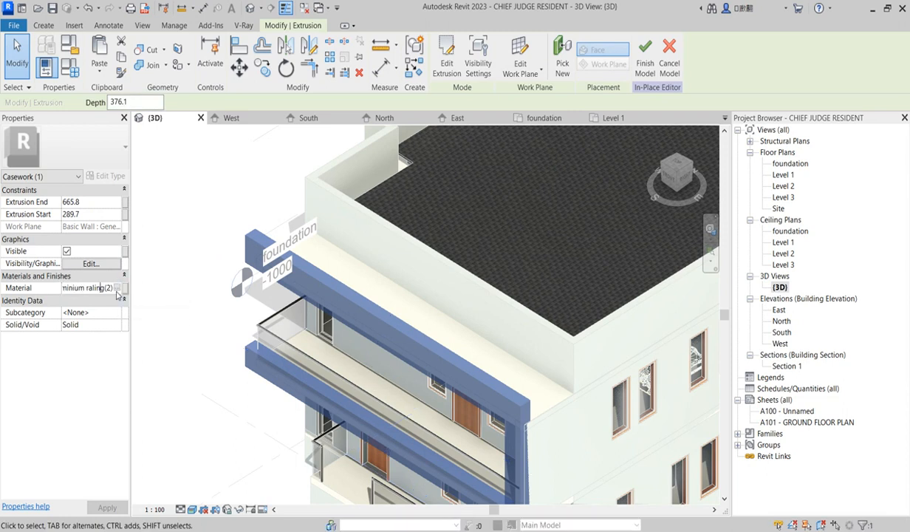
left_click(118, 288)
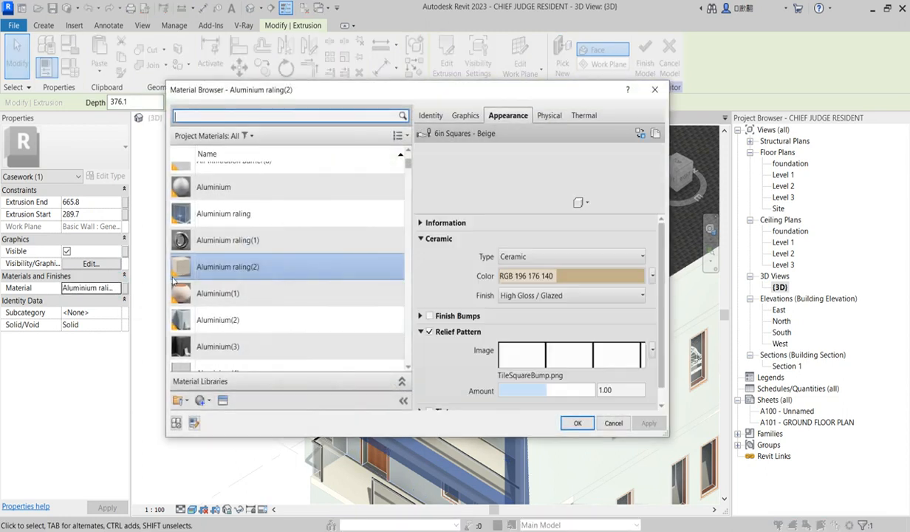
left_click(582, 276)
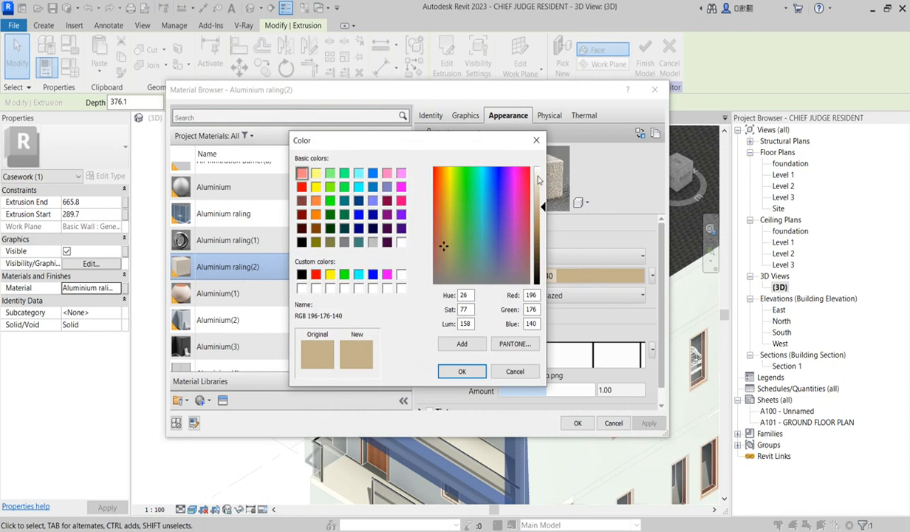
left_click(539, 181)
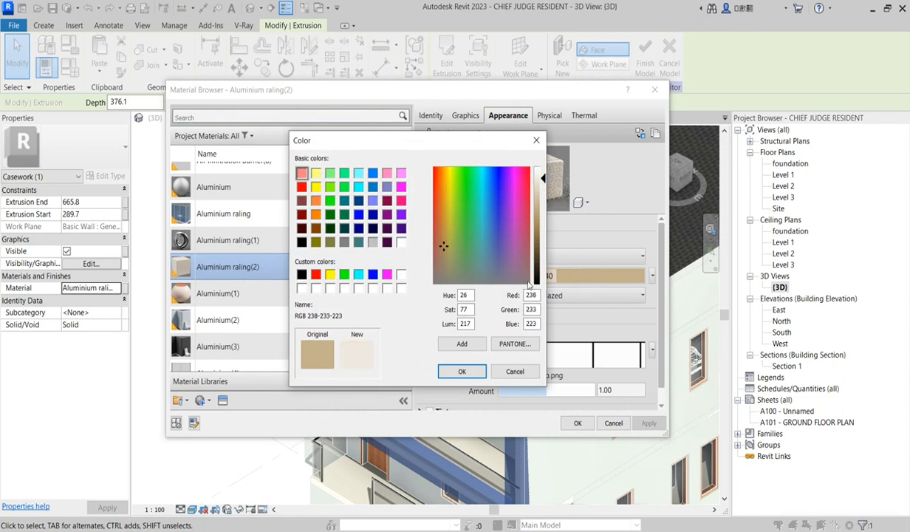
left_click(472, 371)
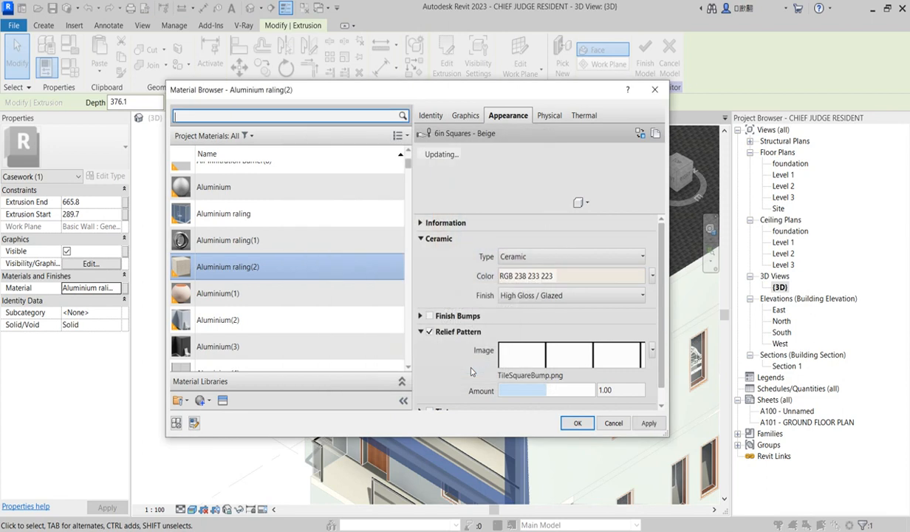
left_click(578, 424)
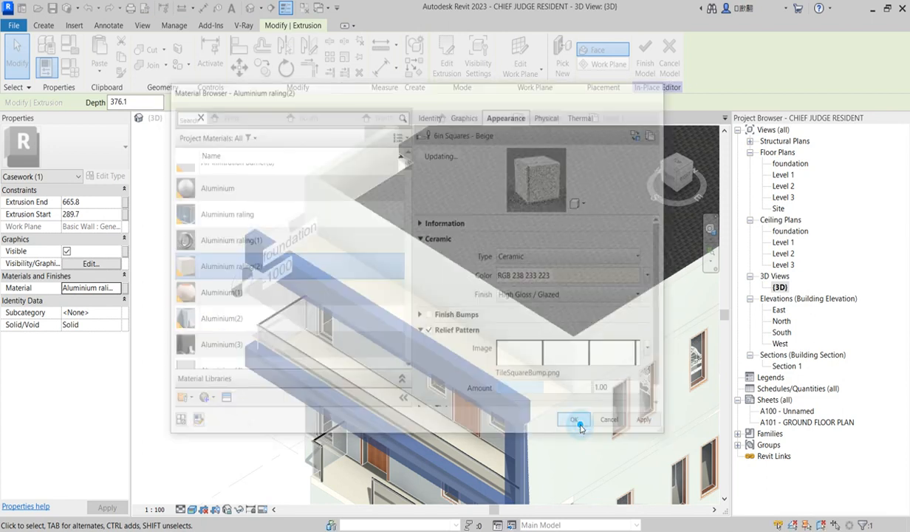
left_click(201, 263)
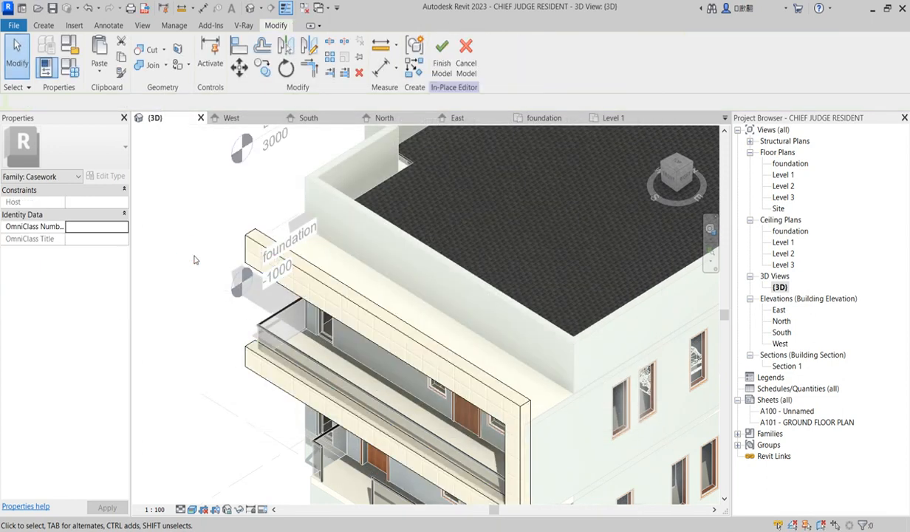
scroll(537, 350, "down", 3)
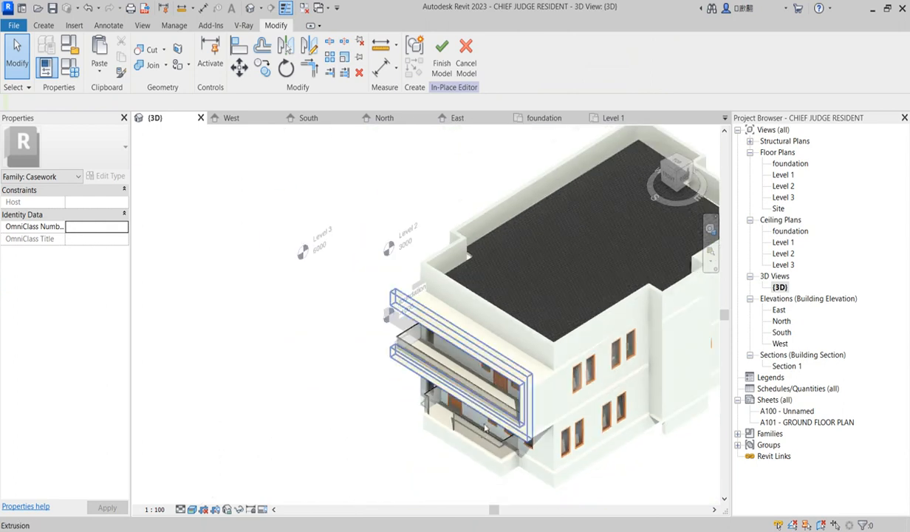
scroll(489, 420, "up", 2)
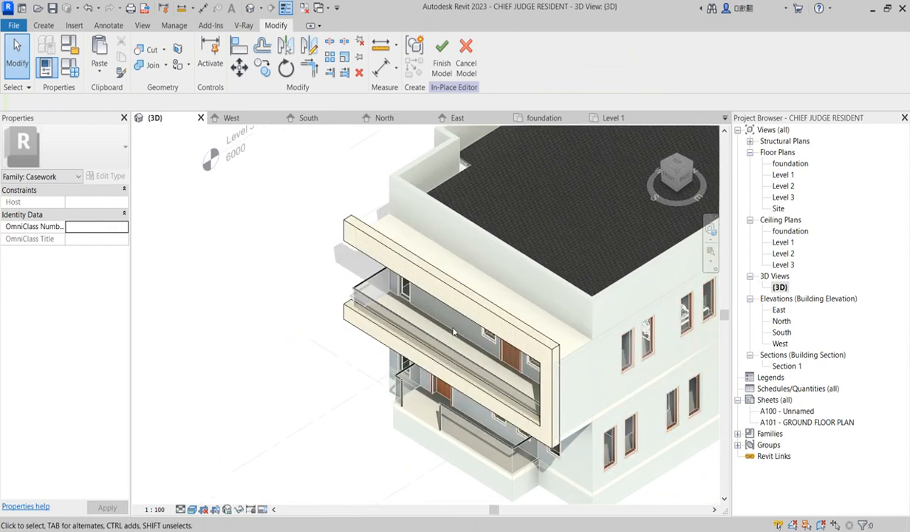
scroll(458, 332, "down", 3)
scroll(336, 324, "up", 5)
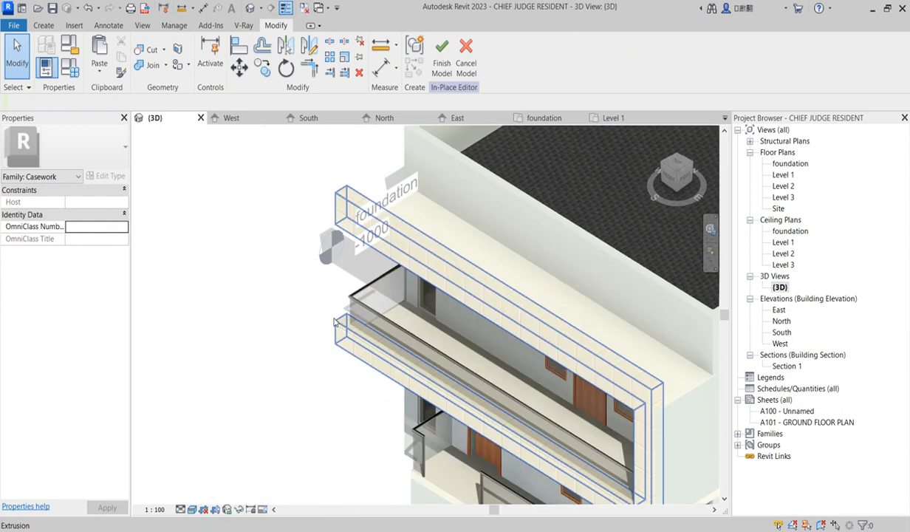
Check the tiled balcony frame in the 3D view and finish its in-place model.
scroll(336, 323, "up", 4)
scroll(342, 324, "down", 5)
scroll(356, 336, "up", 3)
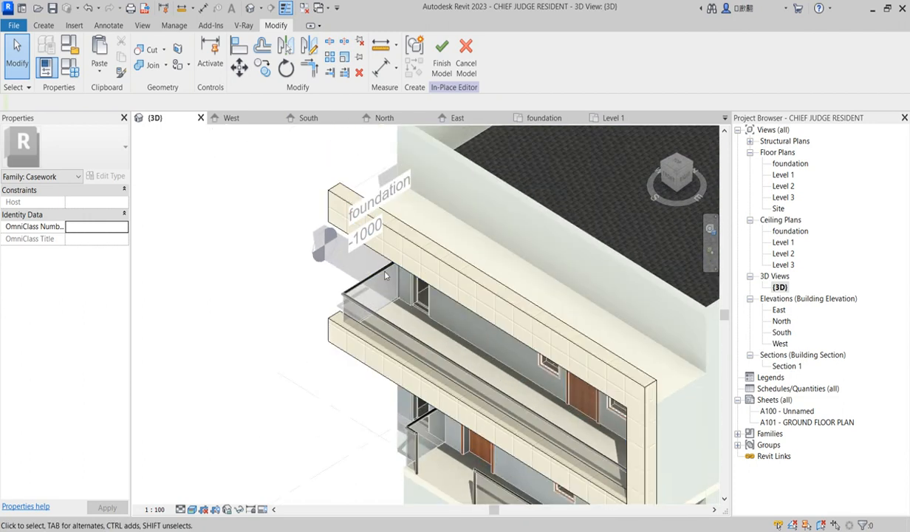
scroll(385, 276, "down", 4)
scroll(495, 456, "up", 5)
scroll(494, 456, "up", 1)
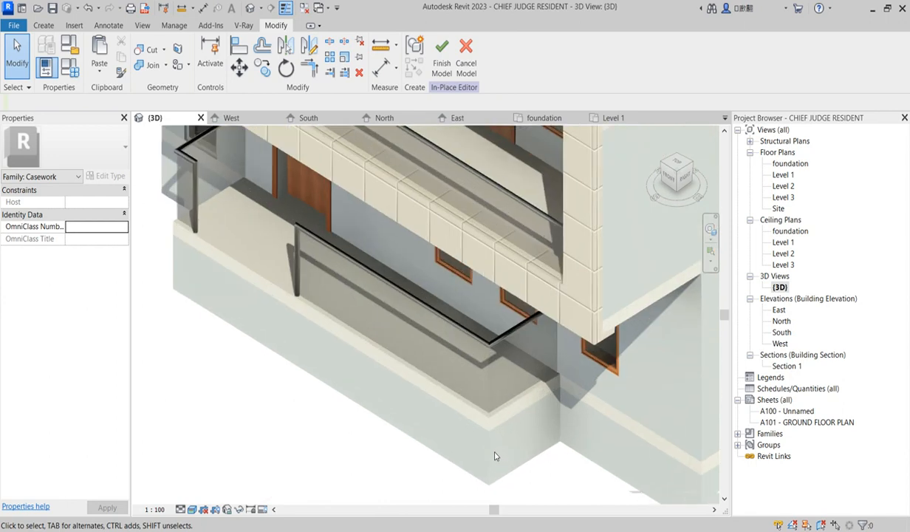
left_click(442, 55)
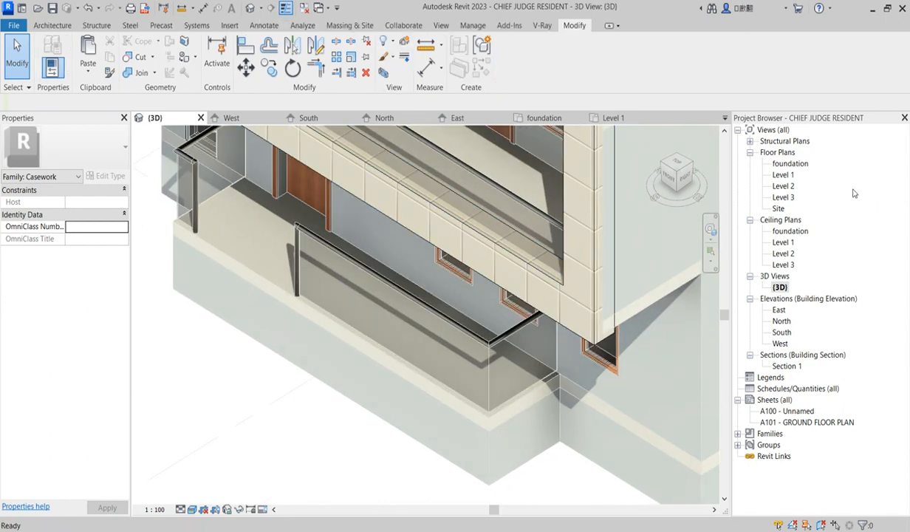
left_click(783, 175)
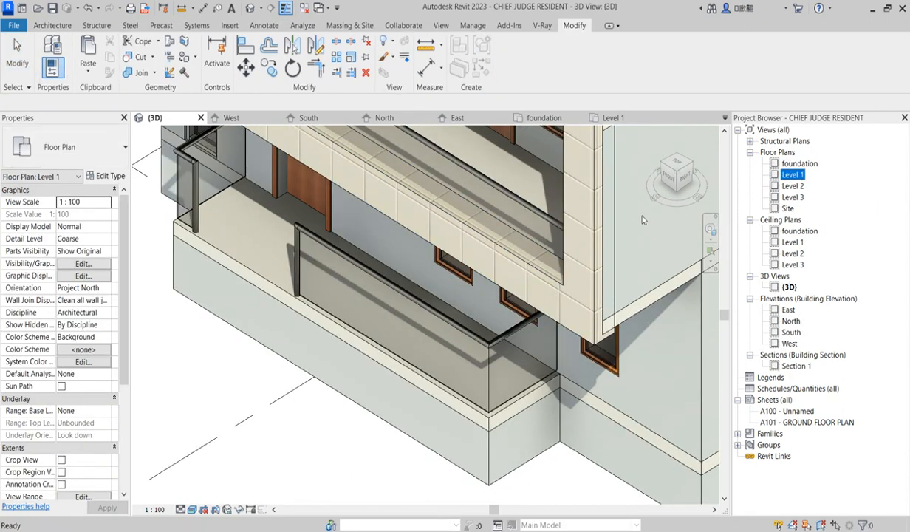
scroll(486, 445, "down", 3)
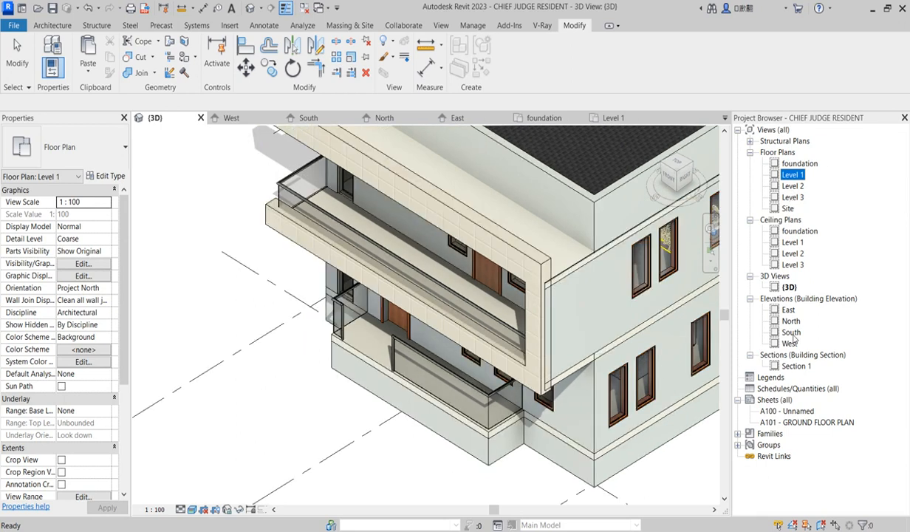
Create an in-place model component in the Stairs category, named Stairs 1.
left_click(50, 26)
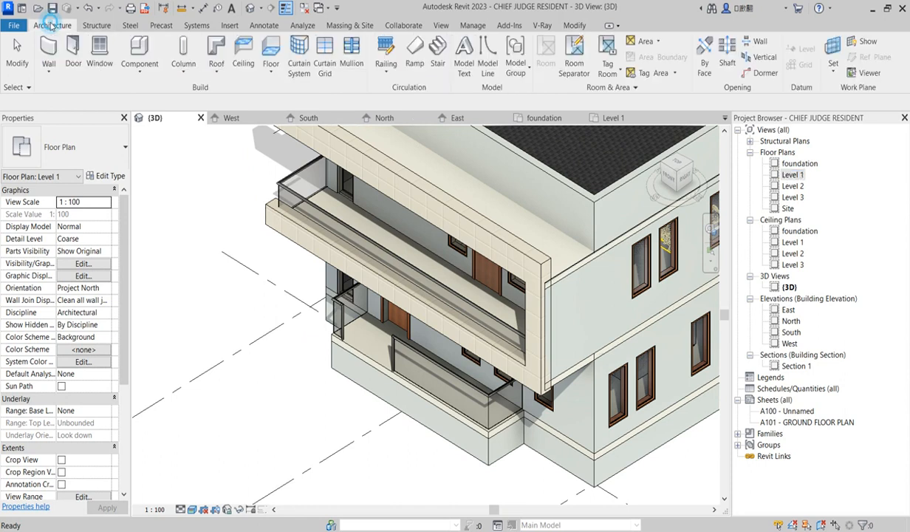
left_click(138, 58)
left_click(537, 65)
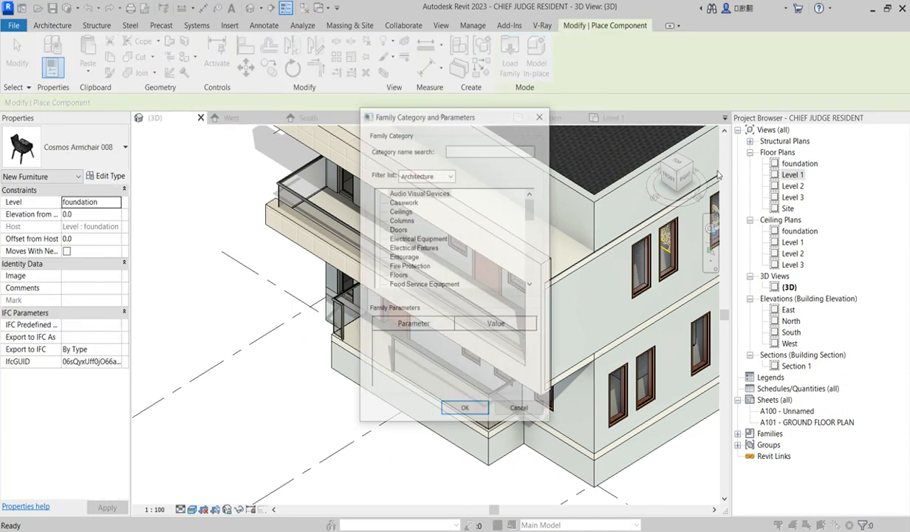
scroll(401, 222, "down", 8)
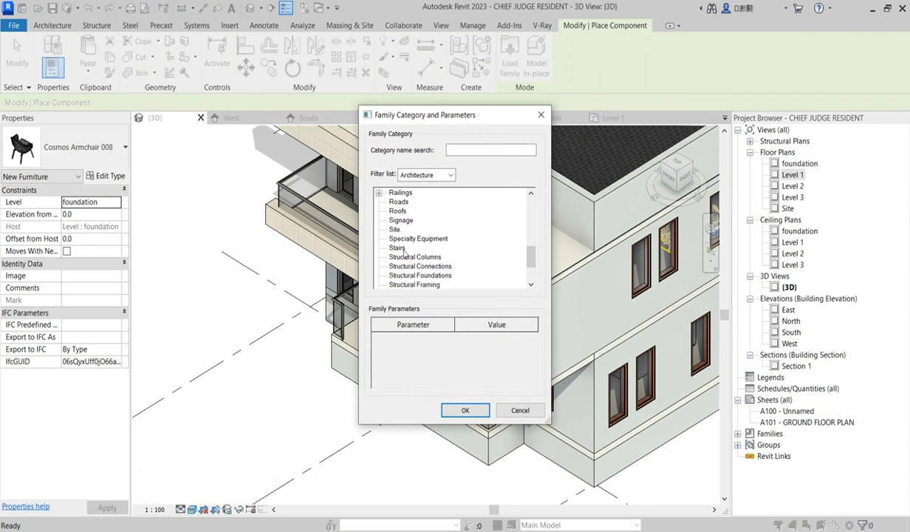
scroll(404, 254, "down", 3)
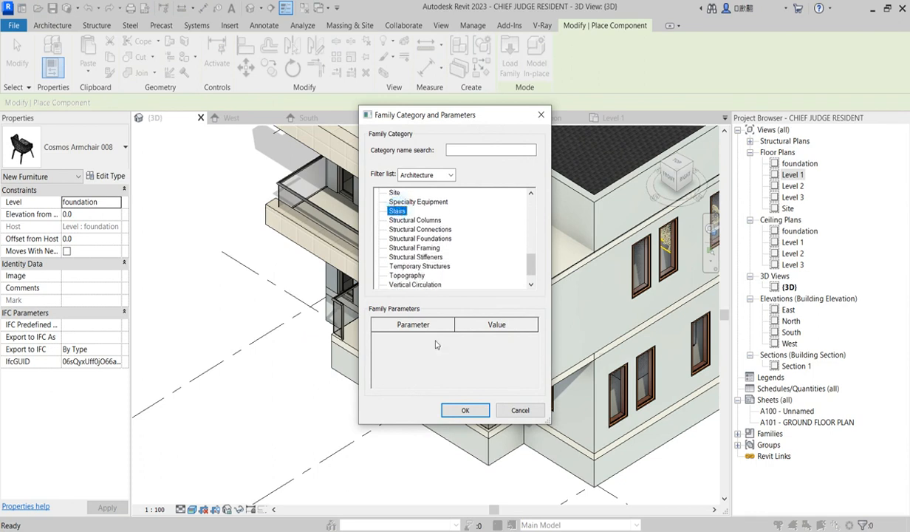
left_click(465, 410)
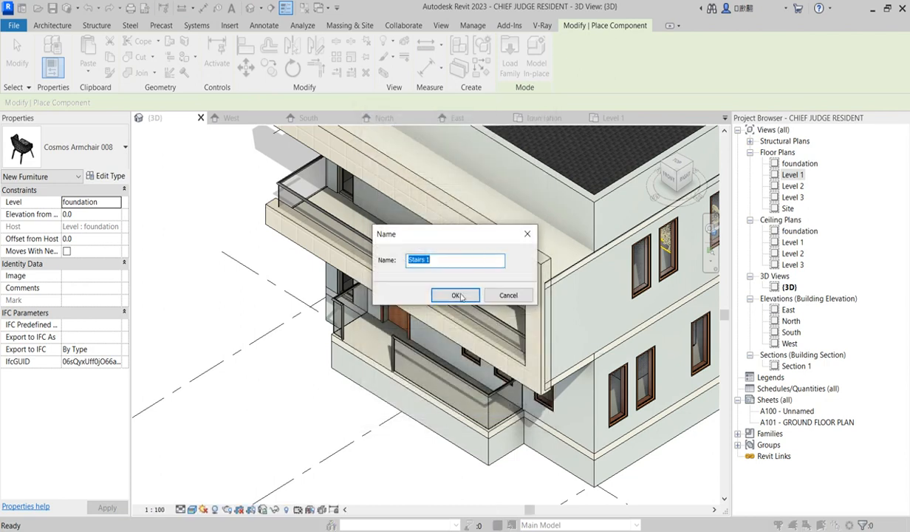
left_click(462, 296)
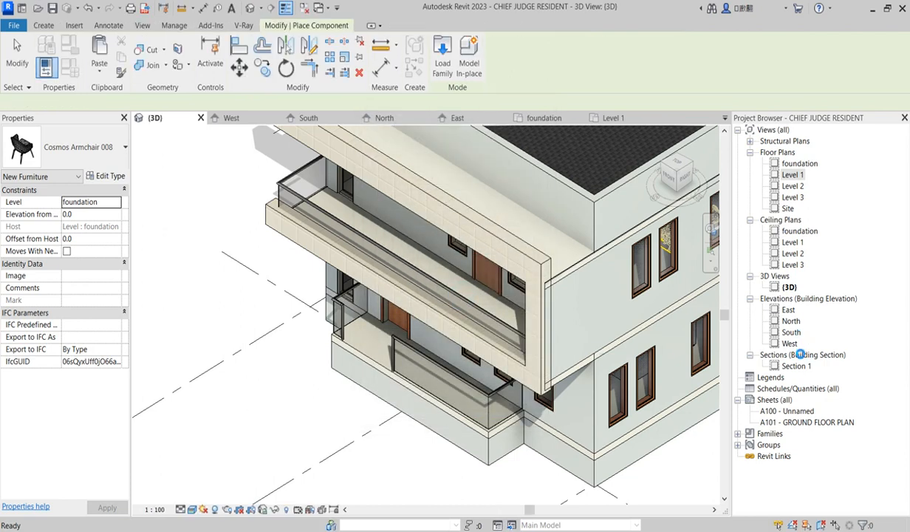
Start an extrusion in the West elevation, using the side face of the front porch wall as its work plane.
double_click(780, 345)
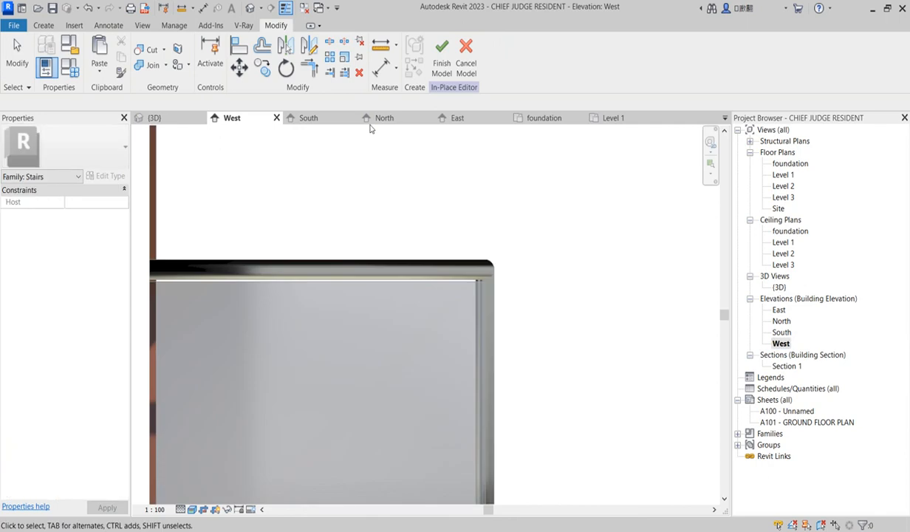
scroll(532, 262, "down", 4)
scroll(513, 266, "down", 6)
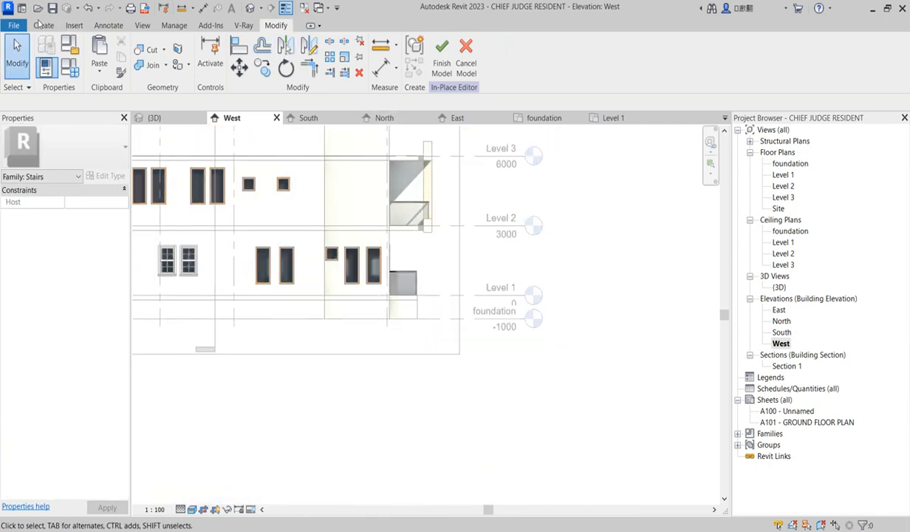
left_click(43, 25)
left_click(101, 56)
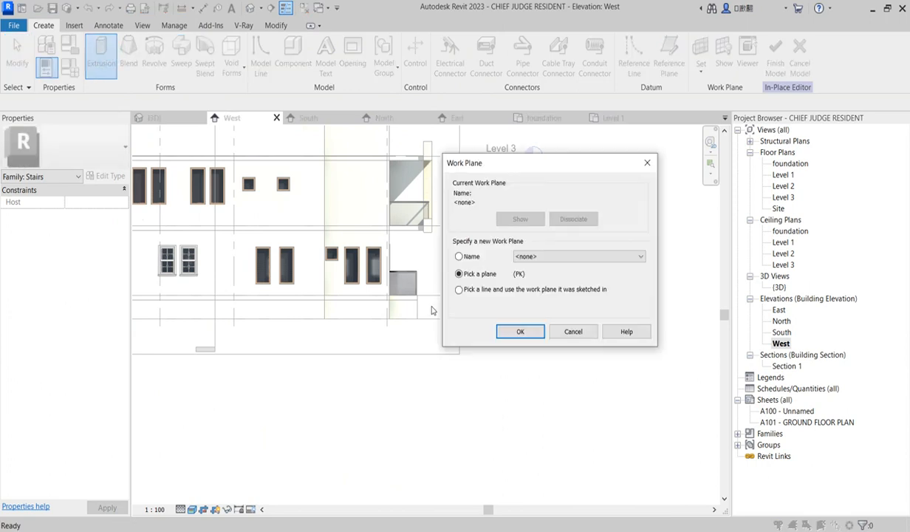
left_click(521, 331)
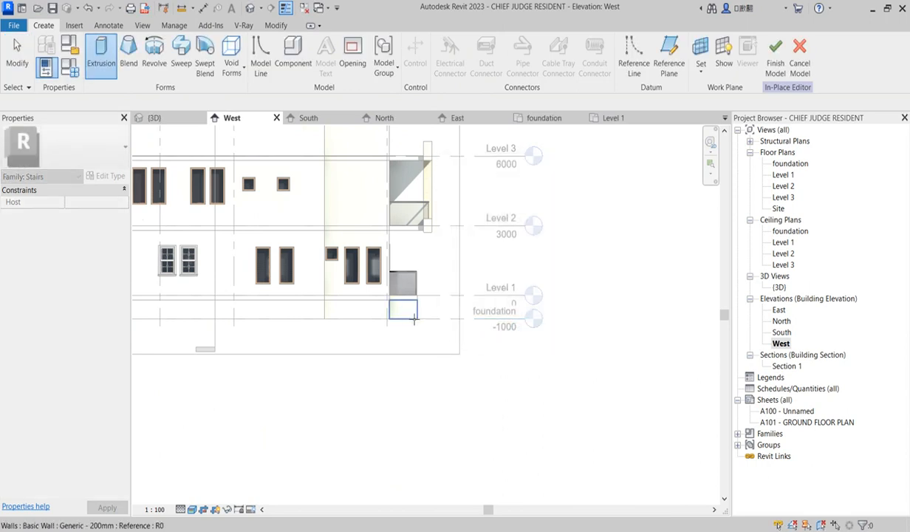
scroll(431, 327, "up", 2)
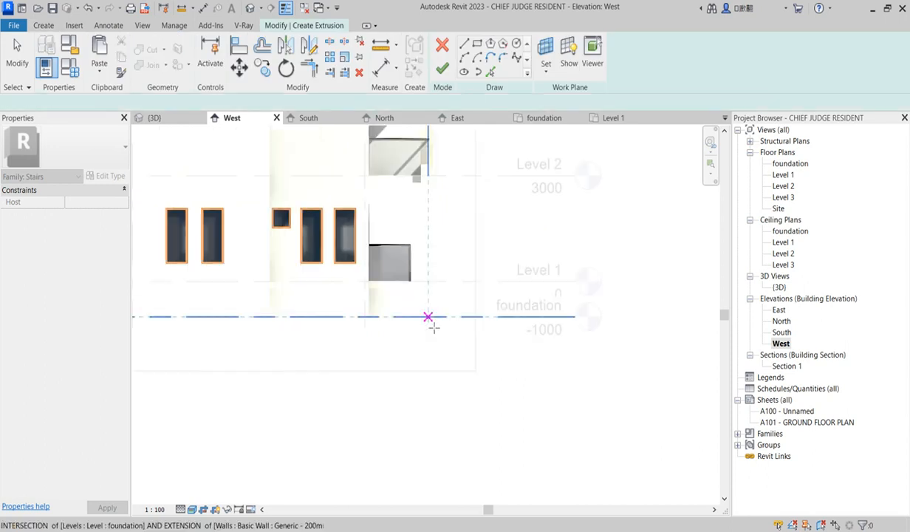
Sketch an 800 mm vertical line along the porch wall's front edge, a base line on the foundation level, and a 300 mm outer upright.
left_click(412, 290)
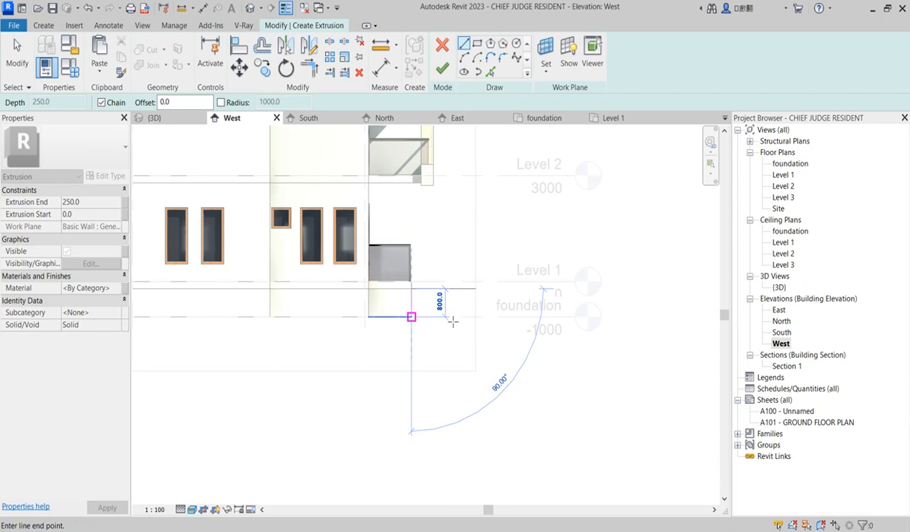
left_click(453, 320)
left_click(448, 317)
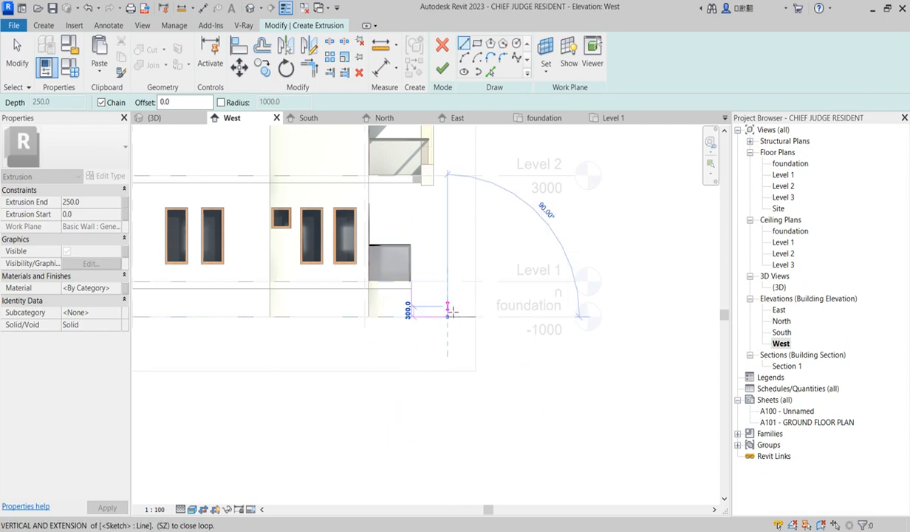
scroll(452, 311, "up", 2)
right_click(420, 305)
left_click(453, 315)
scroll(406, 285, "up", 2)
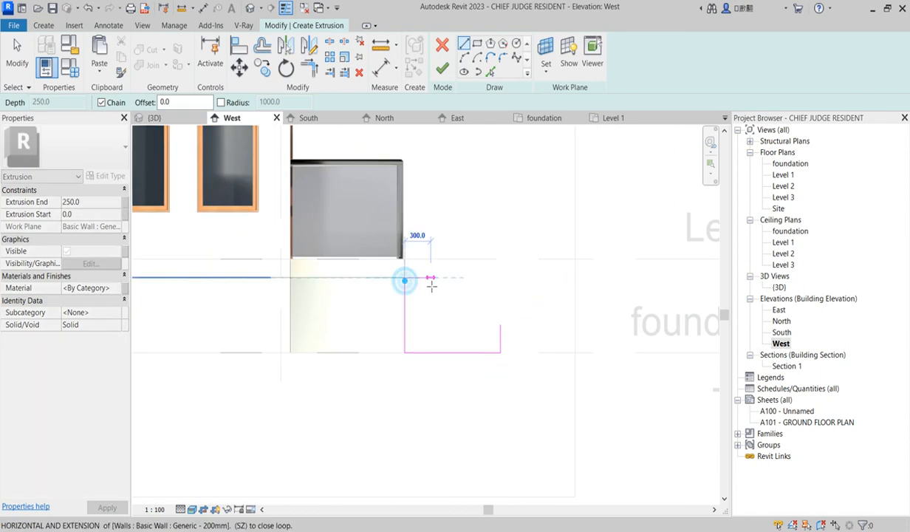
Sketch the first stair step with a 300 mm tread at the top of the porch wall and a short riser below it.
left_click(428, 279)
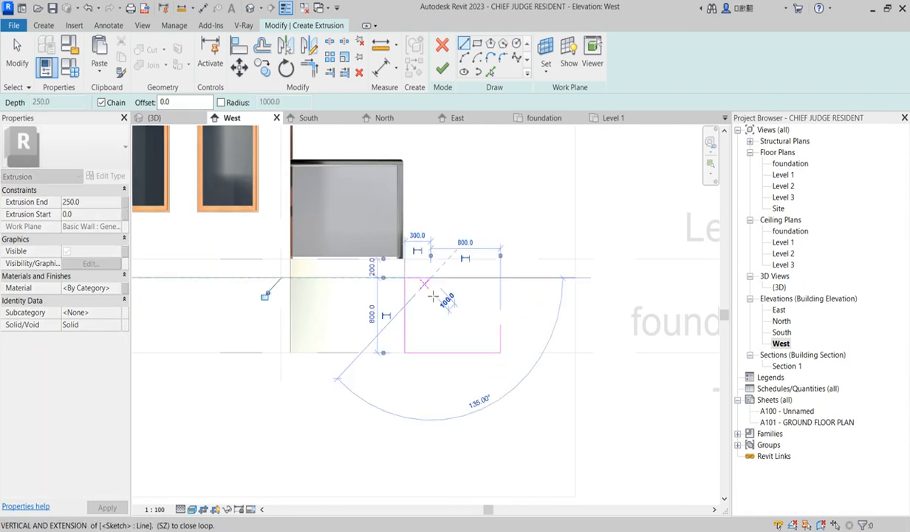
scroll(430, 291, "up", 2)
left_click(433, 297)
key("Escape")
key("Escape")
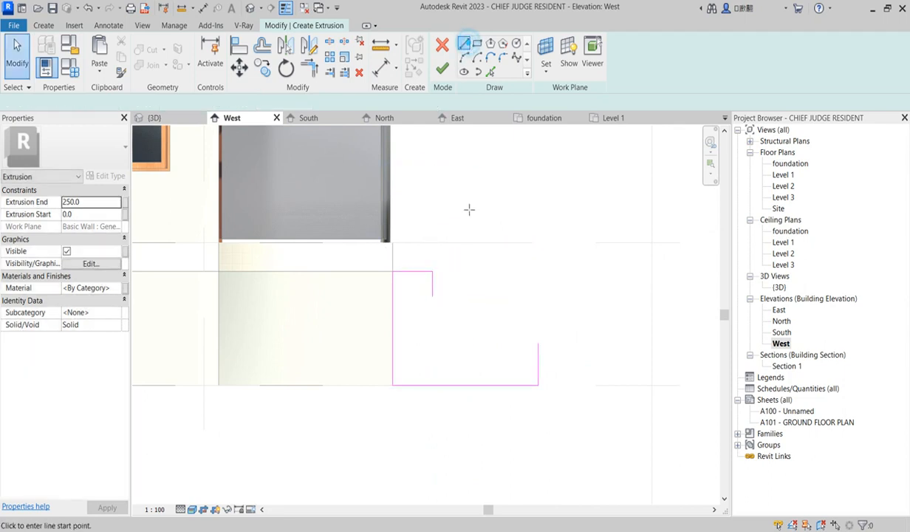
key("Escape")
Copy the tread and riser end to end three times, with multiple copying enabled, to continue the steps down from the porch.
left_click_drag(363, 258, 487, 309)
left_click(263, 68)
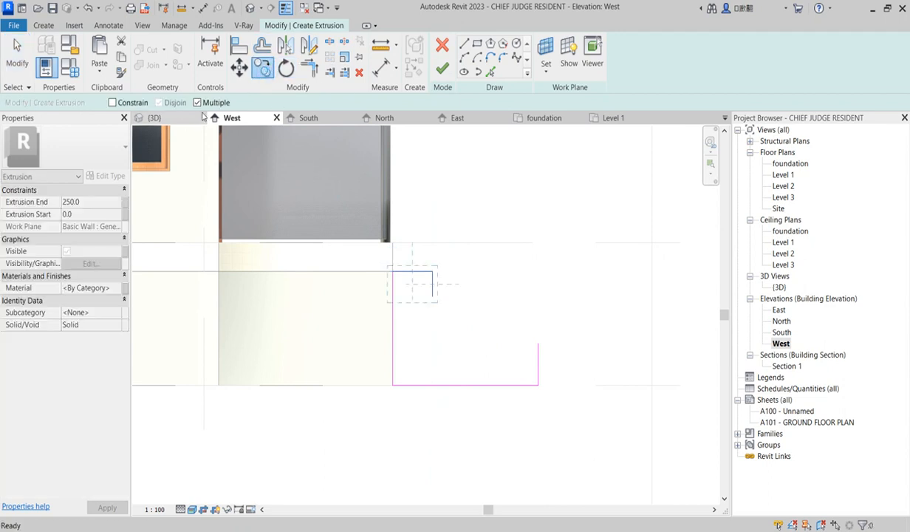
left_click(392, 272)
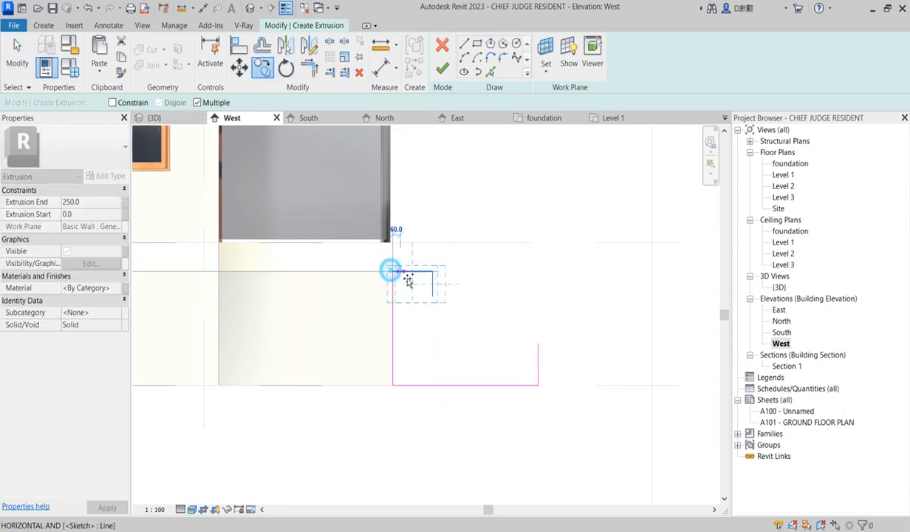
left_click(473, 317)
left_click(499, 334)
key("Escape")
key("Escape")
Delete the surplus 300 mm upright, join the lowest riser to the base line, and finish the extrusion sketch.
left_click(540, 364)
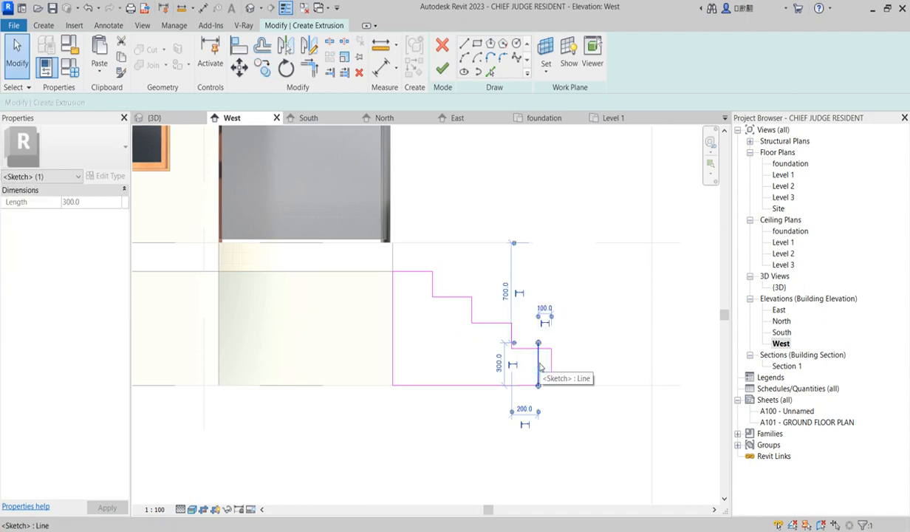
key("Delete")
left_click(309, 68)
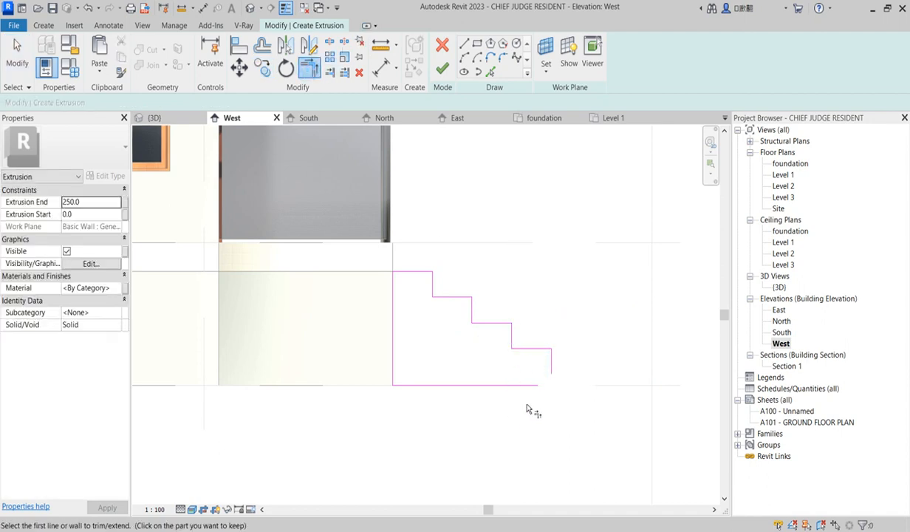
left_click(551, 361)
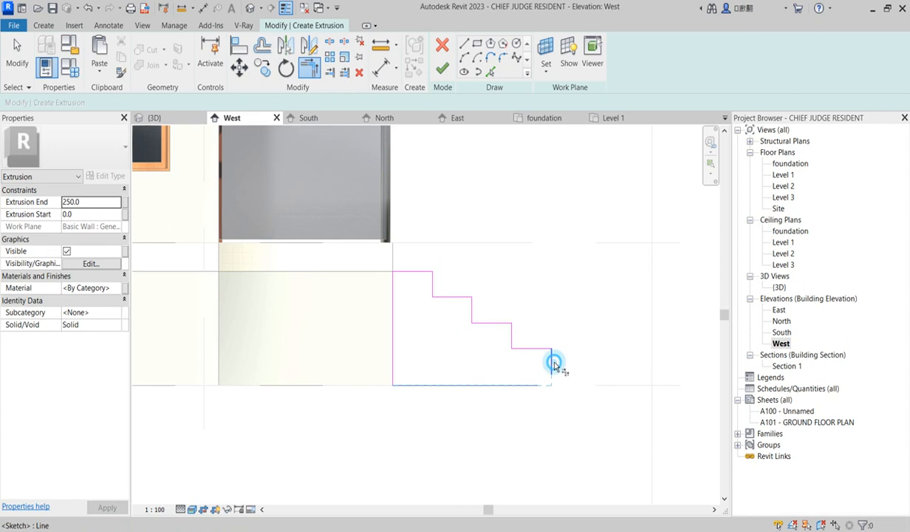
left_click(443, 68)
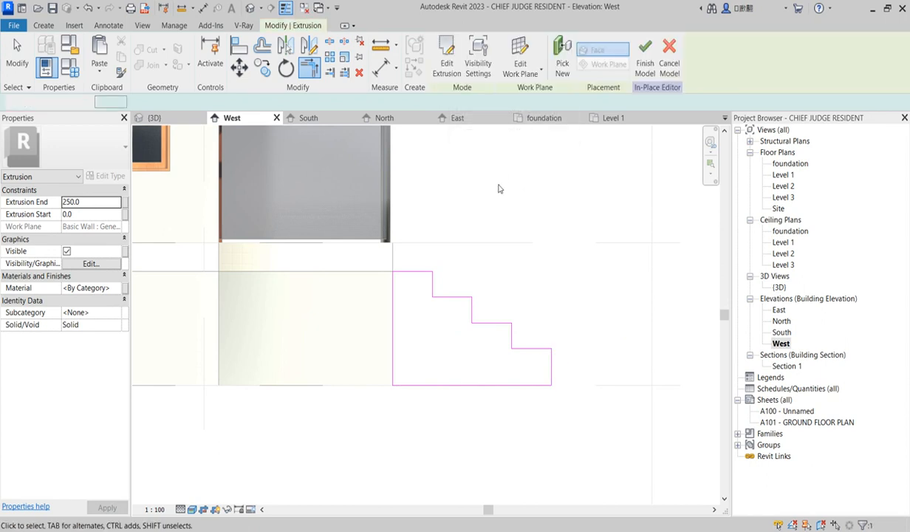
Stretch the stair extrusion along the porch front in the 3D view to an extrusion start of -5725 mm.
double_click(779, 287)
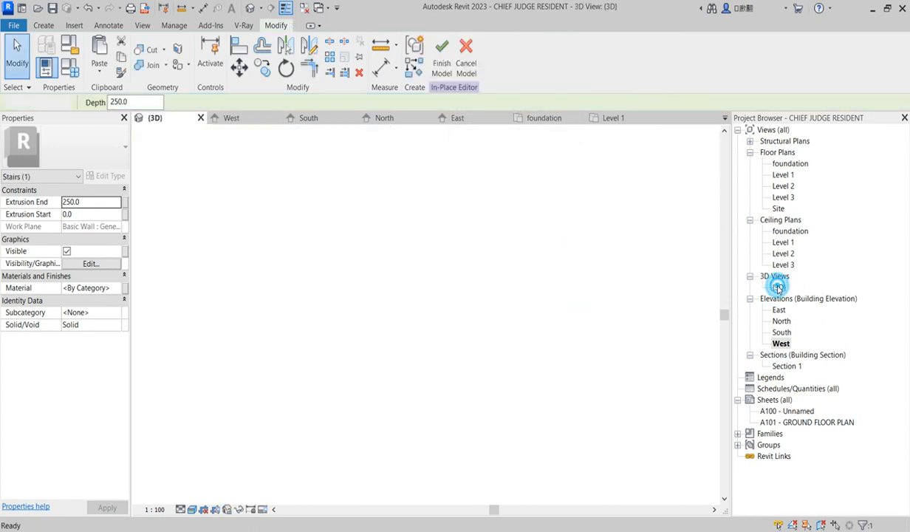
scroll(336, 380, "up", 2)
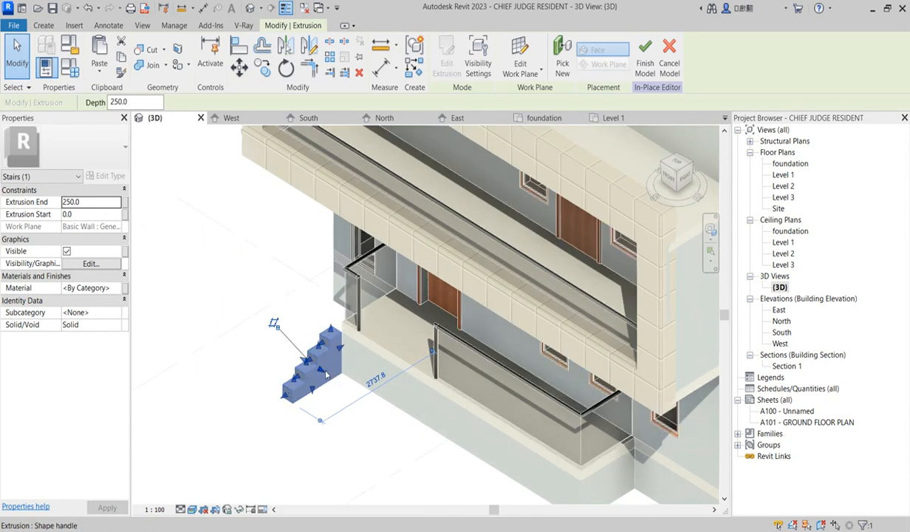
left_click_drag(322, 370, 595, 488)
scroll(502, 395, "down", 3)
scroll(391, 399, "up", 2)
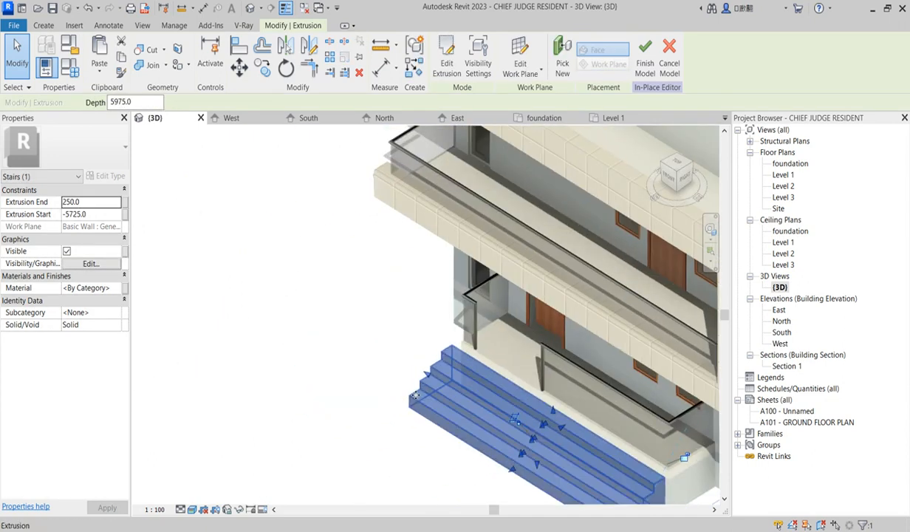
Pull the stairs' near end back flush with the porch side wall, at an extrusion end of 0 mm.
scroll(415, 396, "up", 2)
scroll(423, 354, "down", 1)
left_click_drag(433, 356, 457, 370)
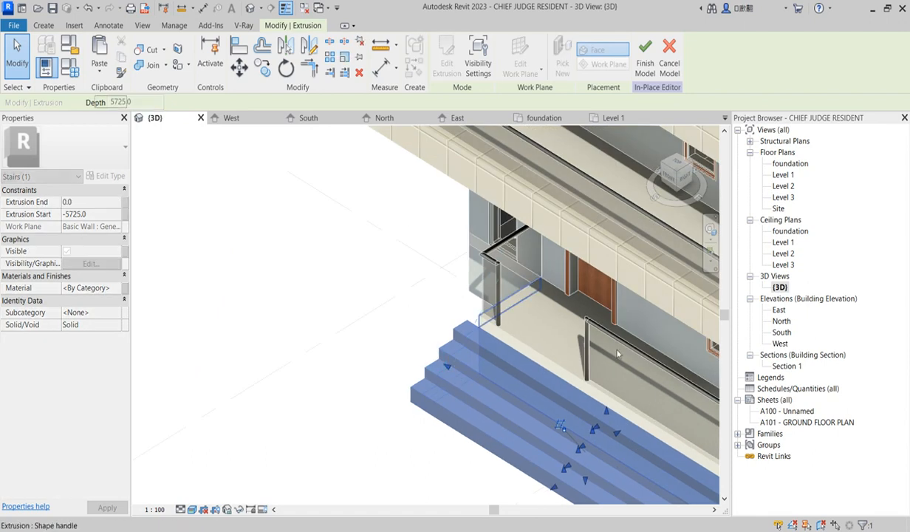
In the South elevation, stretch the stair extrusion to align with the end of the porch railing, at an extrusion start of -5810 mm.
double_click(781, 332)
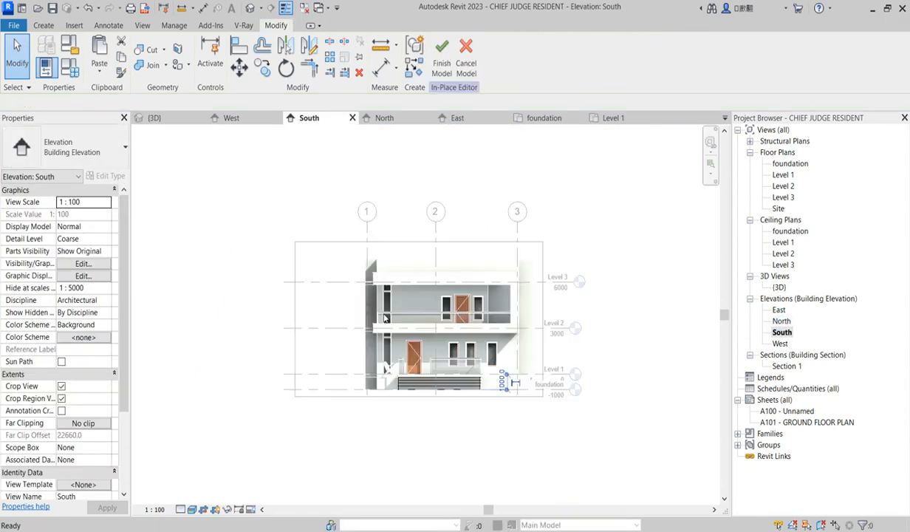
left_click(432, 382)
scroll(425, 414, "up", 4)
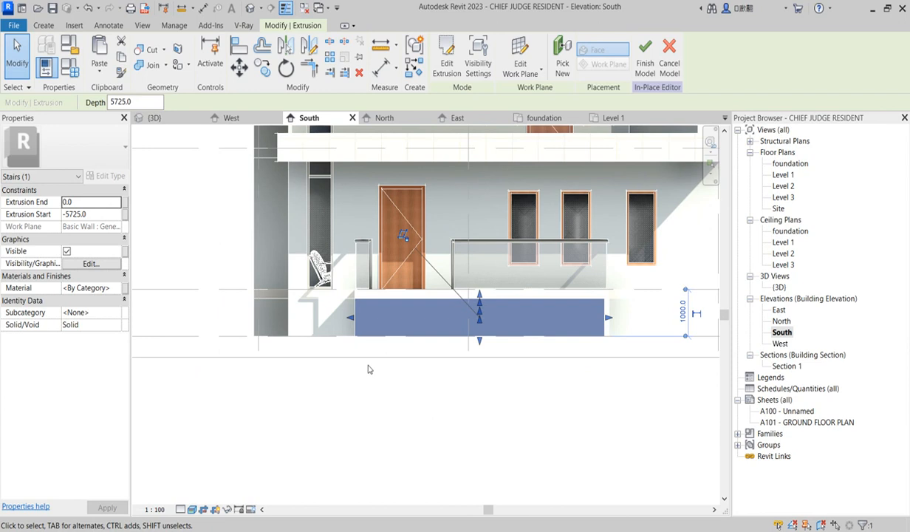
left_click(470, 396)
scroll(589, 339, "up", 3)
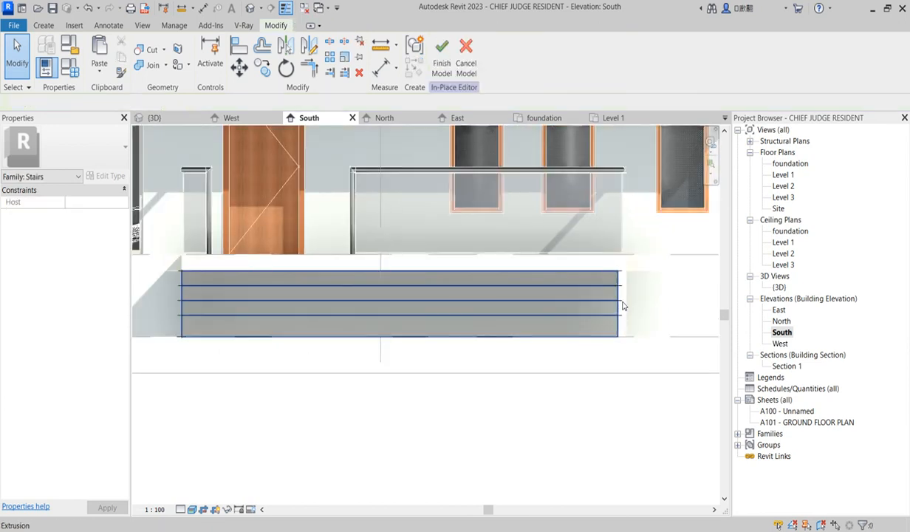
left_click(602, 309)
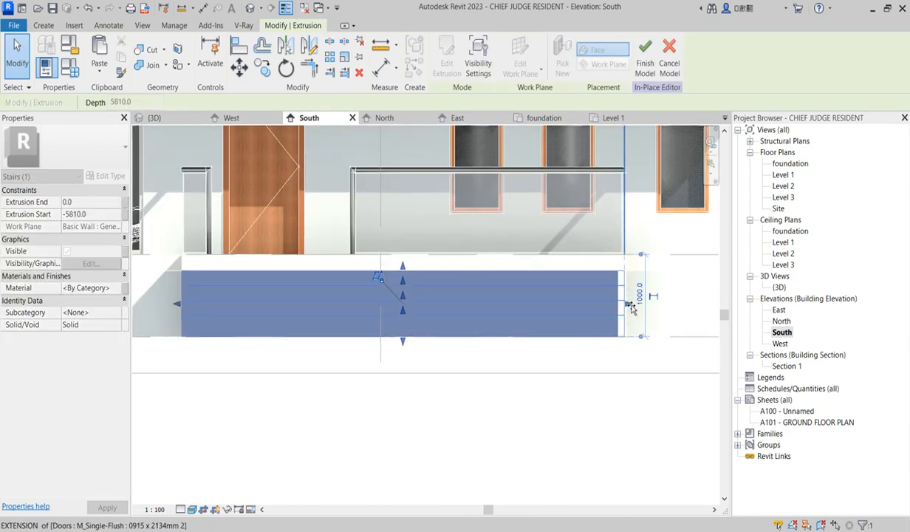
scroll(589, 339, "down", 3)
left_click(484, 385)
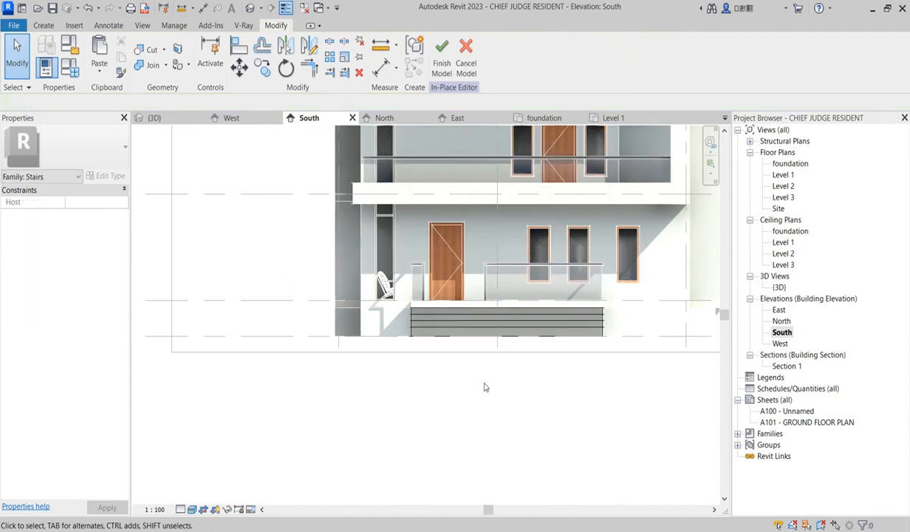
scroll(480, 386, "down", 3)
Open the stair extrusion's material assignment and duplicate the Aluminium raling(2) material.
left_click(511, 359)
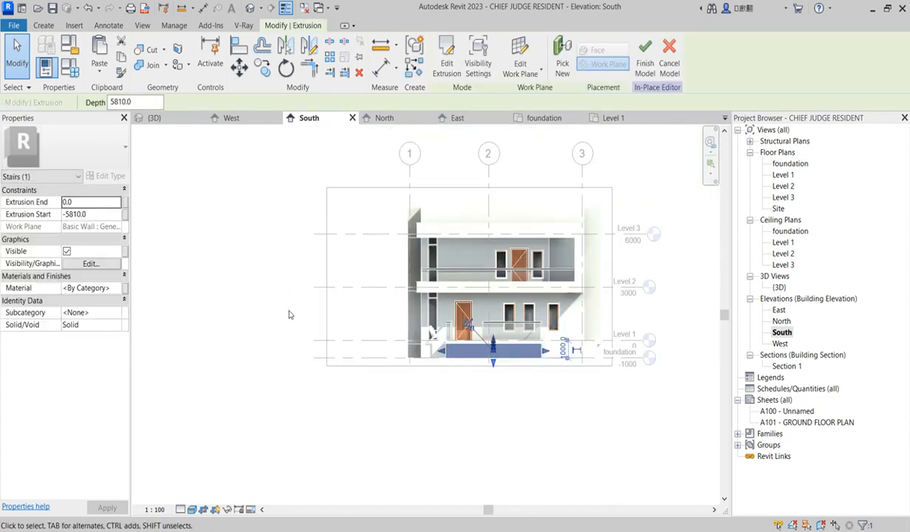
left_click(116, 288)
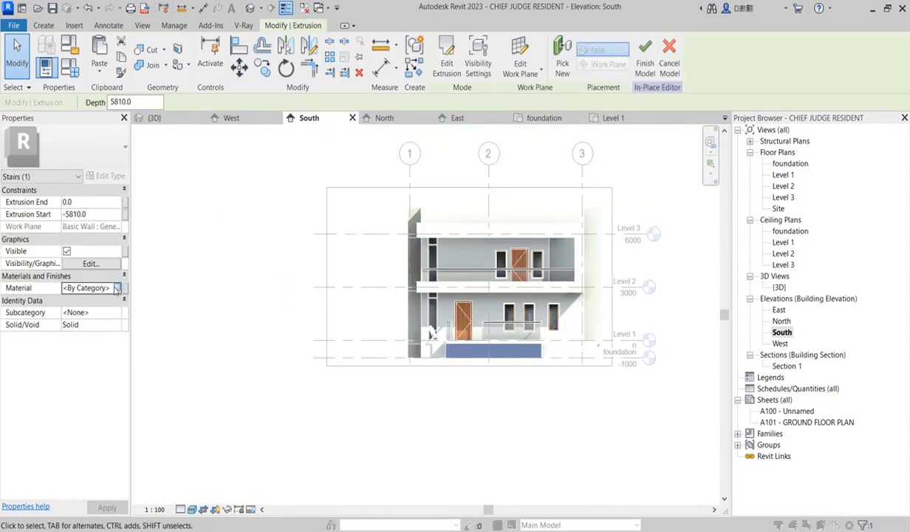
left_click(116, 288)
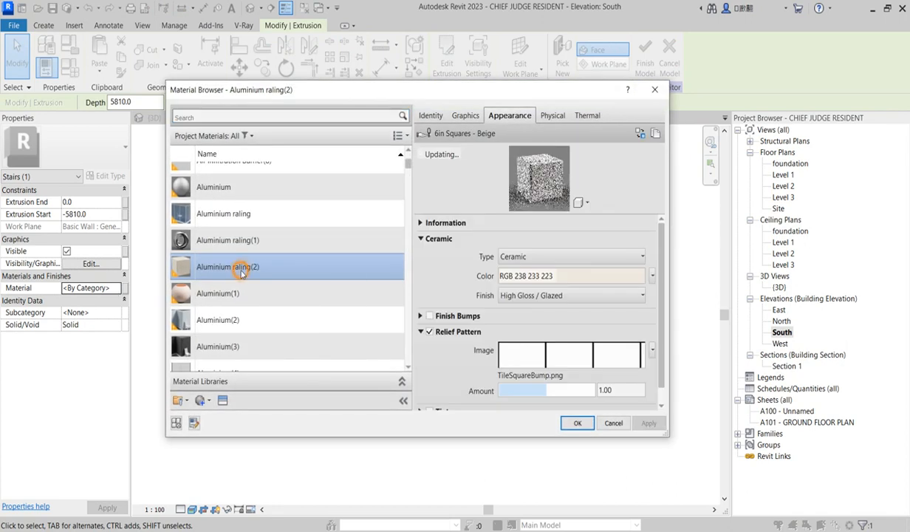
right_click(240, 270)
left_click(287, 280)
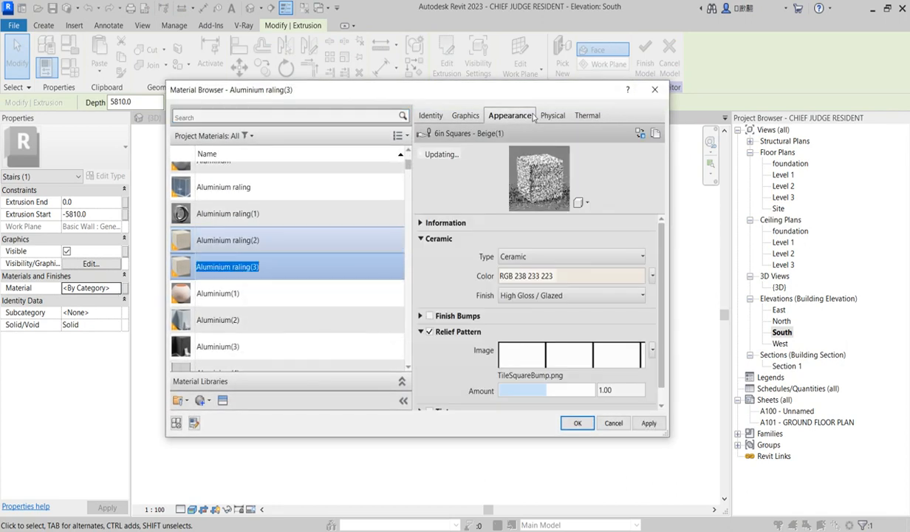
Replace the duplicated material's appearance with Andiroba - Natural from the Flooring library and assign the material to the stairs.
left_click(640, 133)
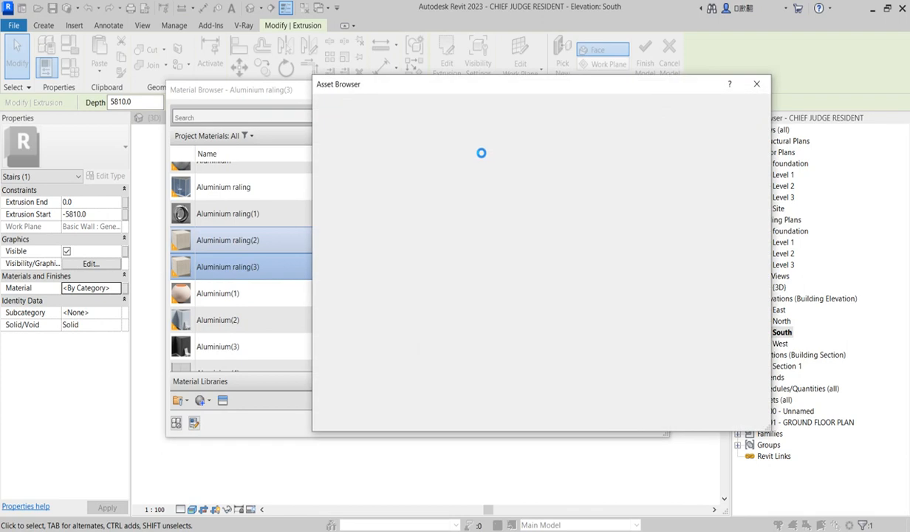
left_click(316, 174)
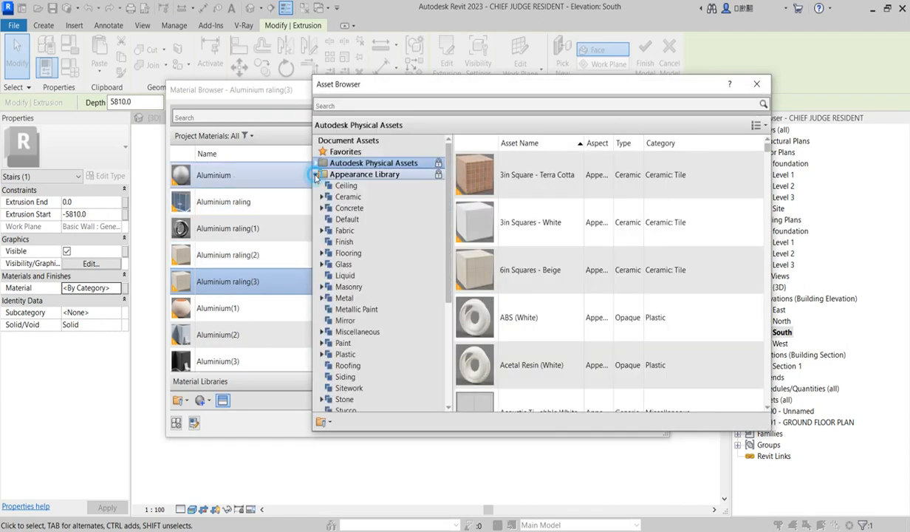
left_click(350, 288)
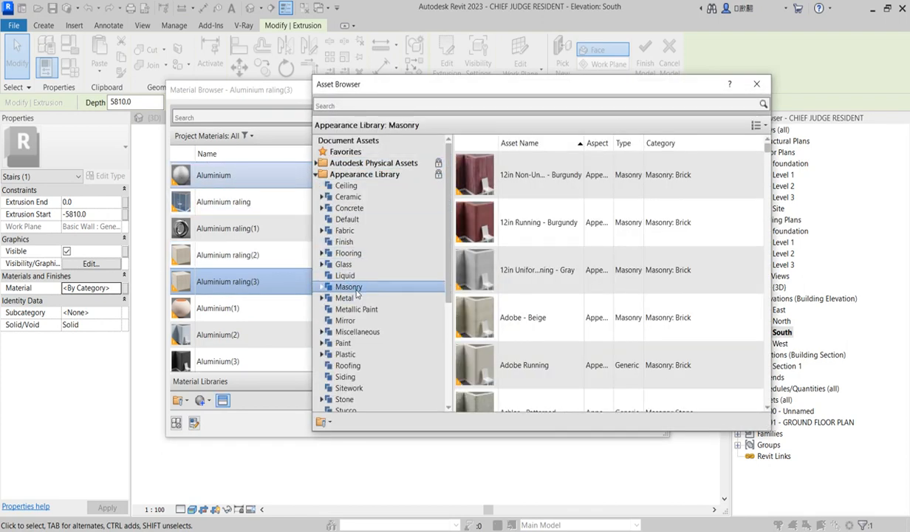
left_click(344, 253)
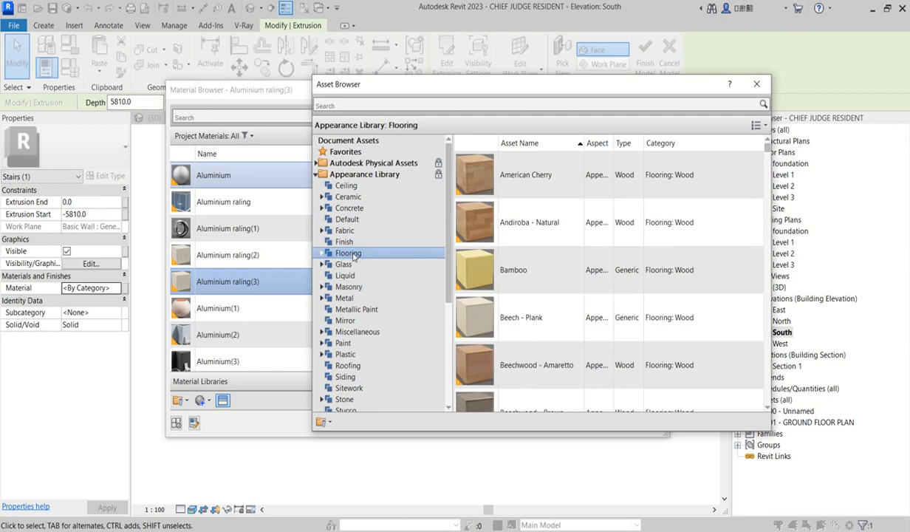
scroll(593, 257, "down", 3)
scroll(532, 310, "up", 3)
left_click(523, 221)
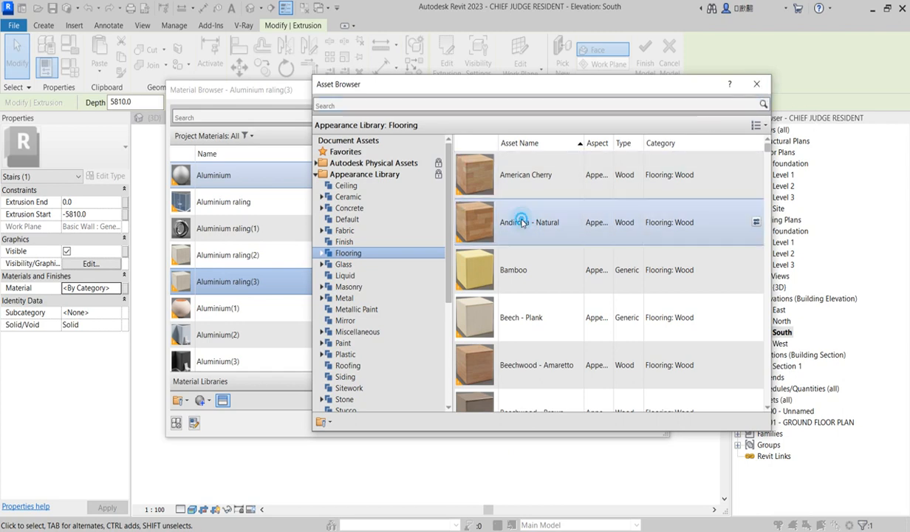
left_click(758, 87)
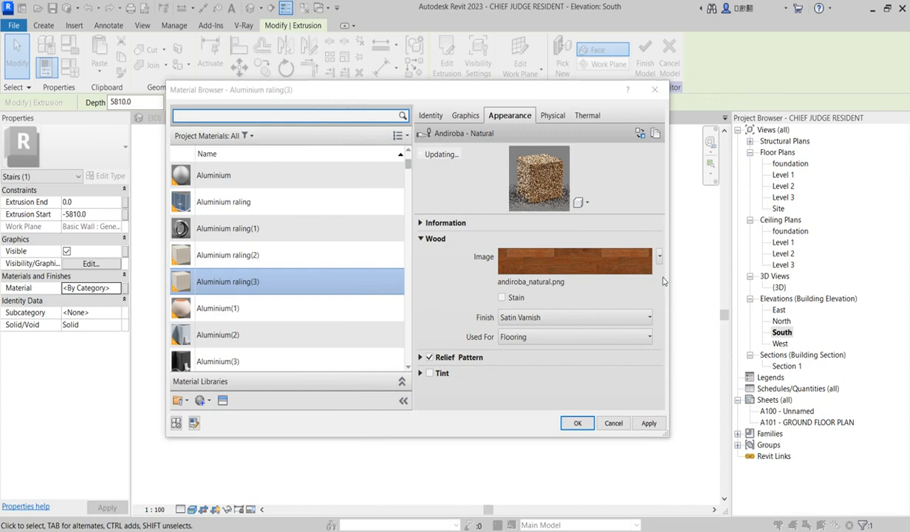
left_click(579, 423)
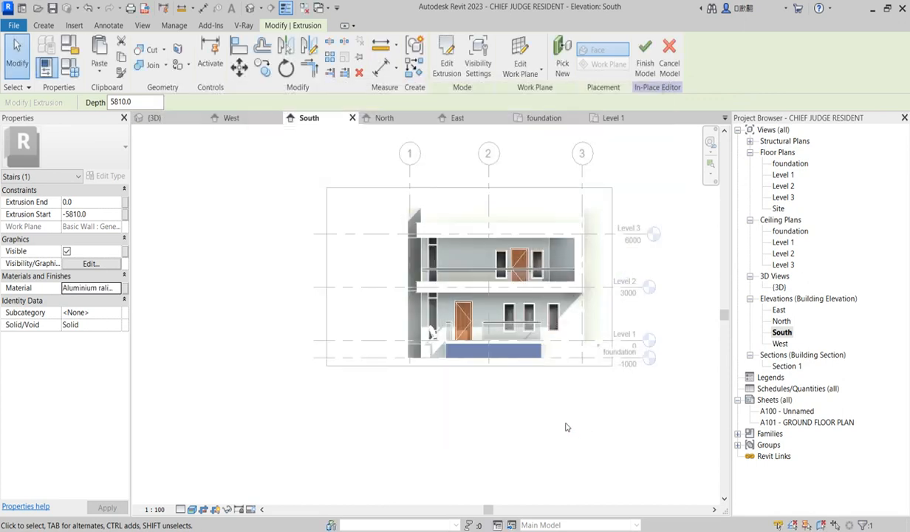
Check the wood finish on the stairs in the South elevation, and finish the in-place stair model in the 3D view.
left_click(426, 384)
scroll(506, 348, "up", 6)
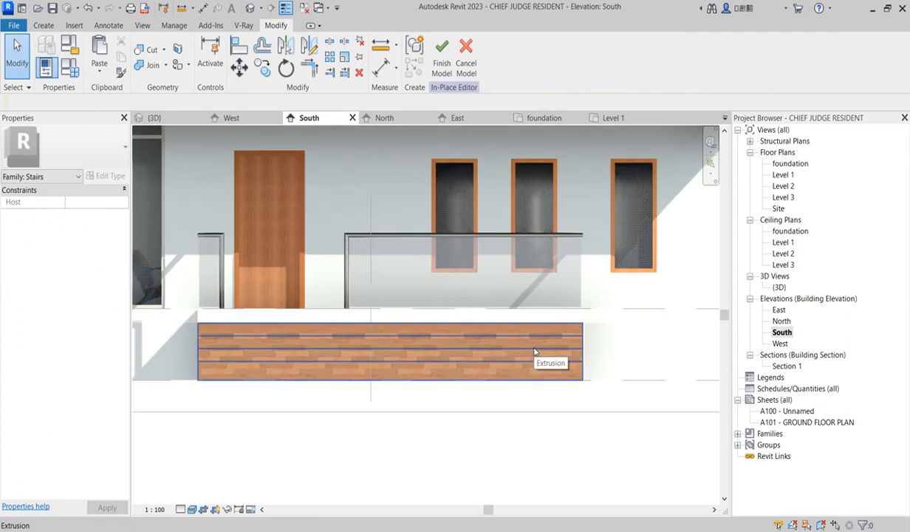
scroll(532, 344, "down", 3)
scroll(536, 346, "down", 4)
left_click(546, 418)
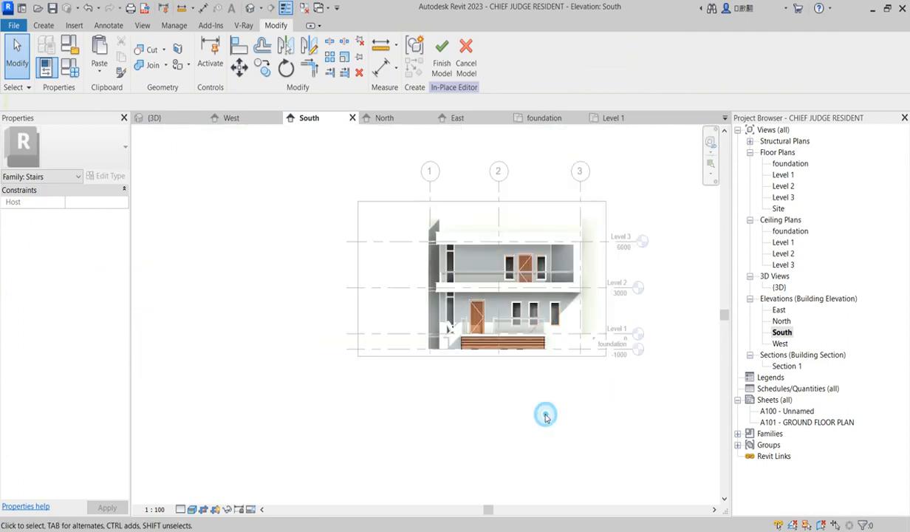
double_click(779, 287)
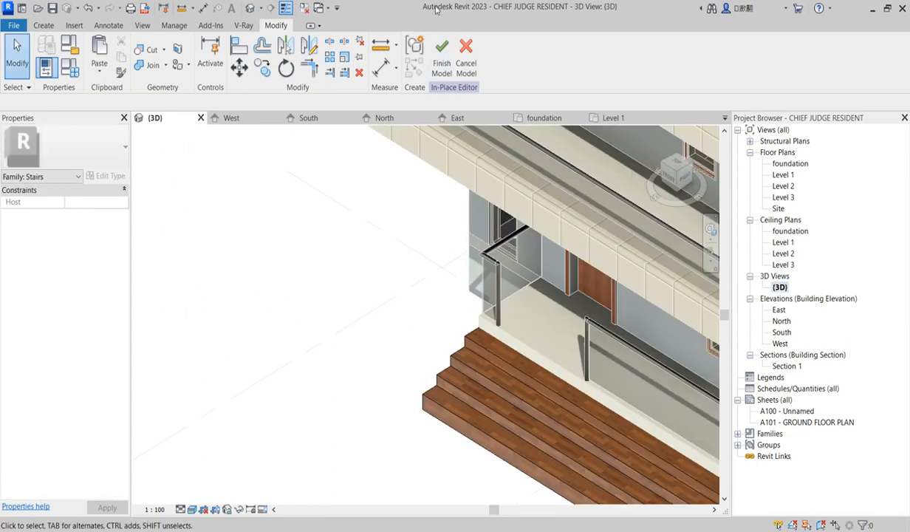
left_click(440, 58)
Examine the entrance stairs, railings and balcony frame in 3D from both front corners of the house.
scroll(353, 285, "down", 6)
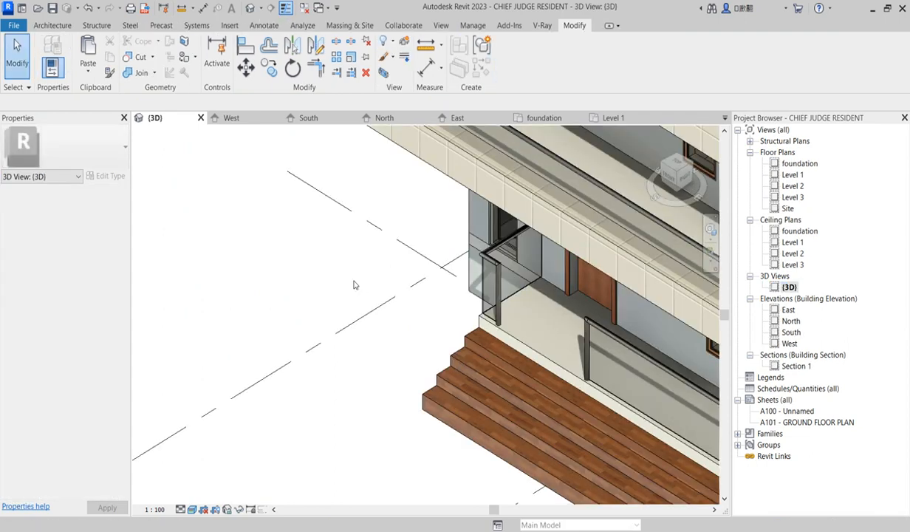
scroll(405, 307, "up", 7)
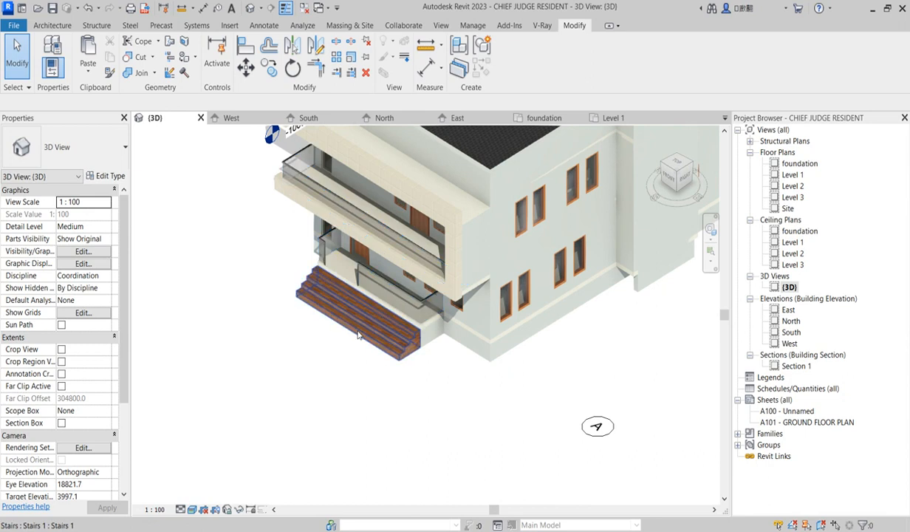
scroll(321, 310, "down", 2)
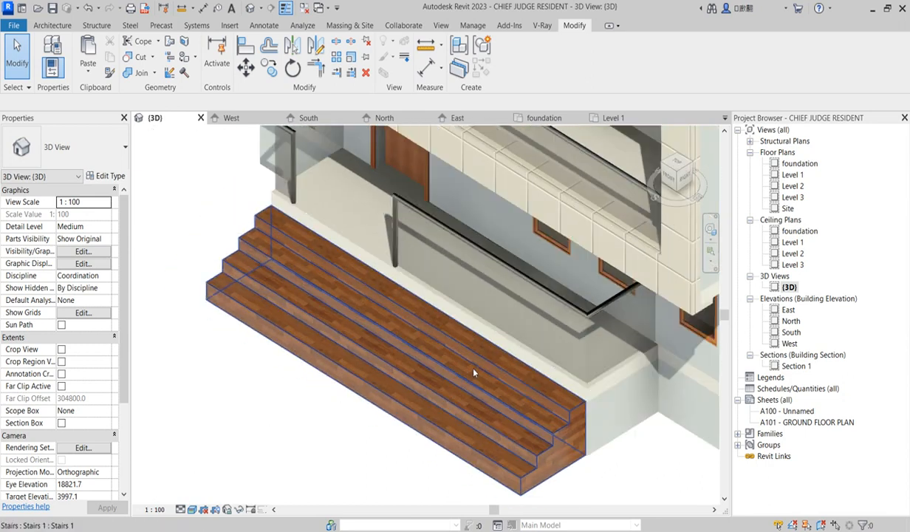
scroll(576, 341, "down", 3)
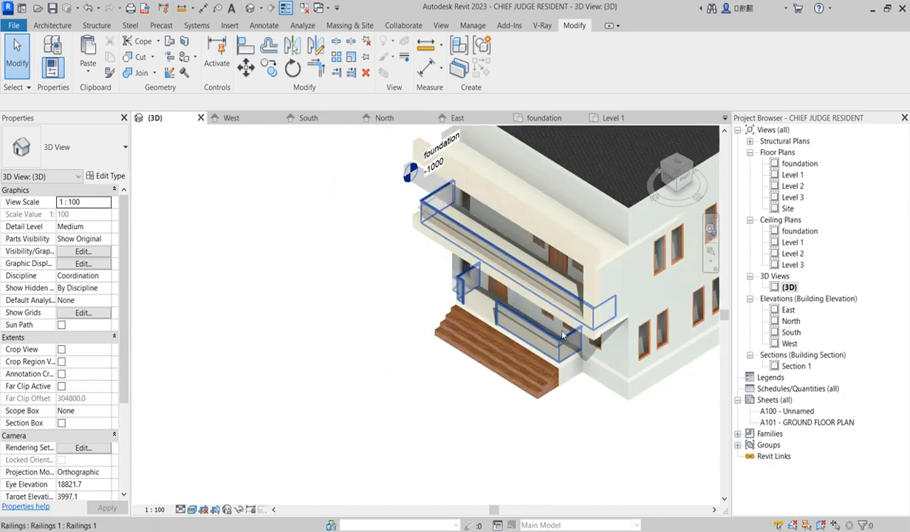
scroll(503, 311, "down", 2)
scroll(506, 235, "up", 2)
scroll(365, 227, "down", 2)
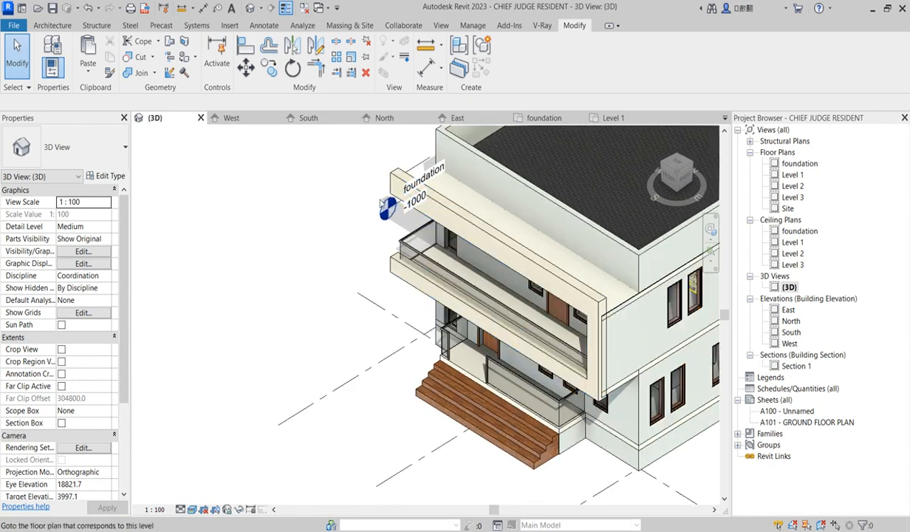
left_click_drag(663, 167, 533, 406)
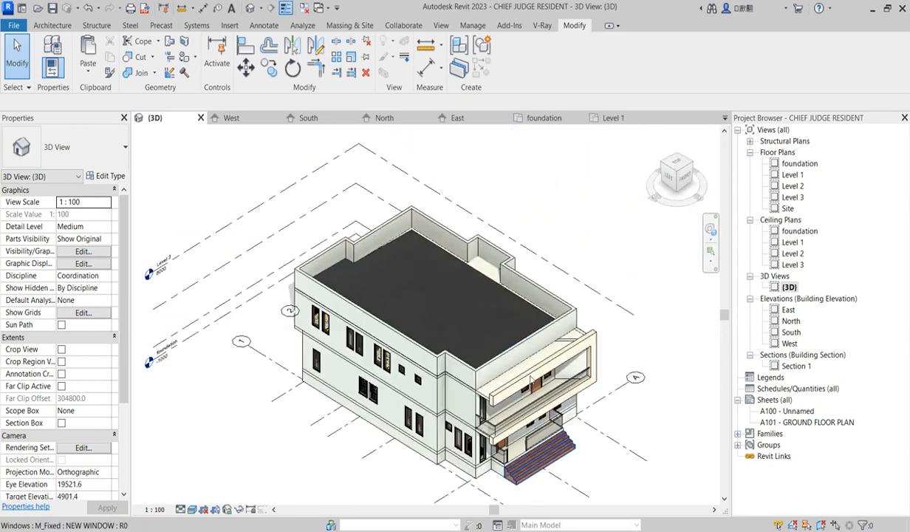
scroll(534, 405, "up", 5)
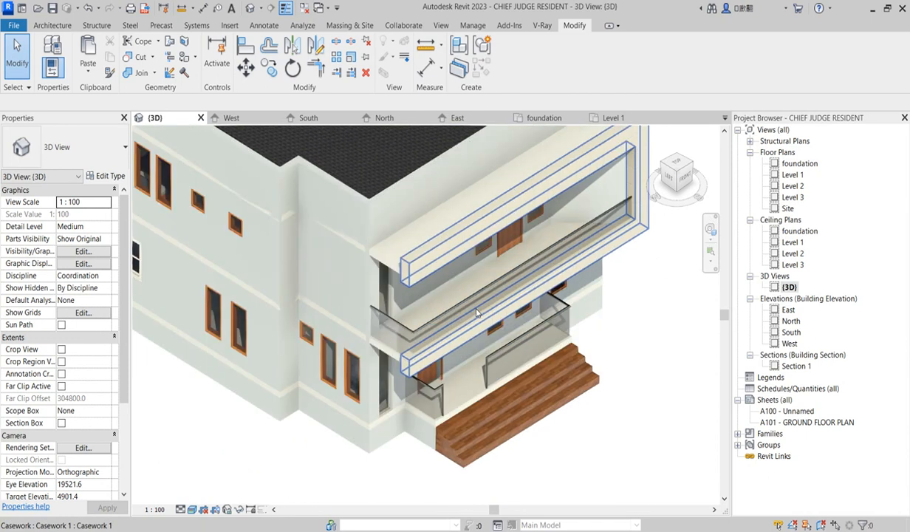
scroll(476, 313, "up", 2)
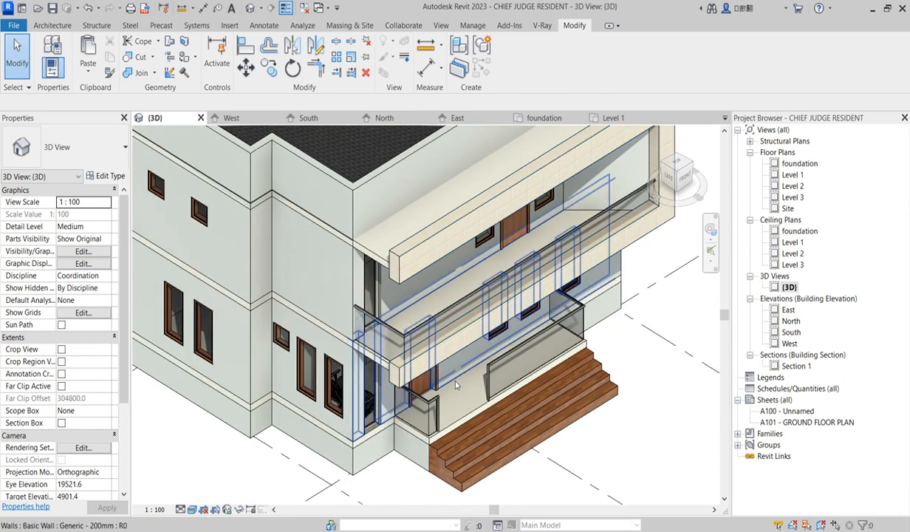
scroll(455, 386, "down", 4)
scroll(492, 428, "up", 3)
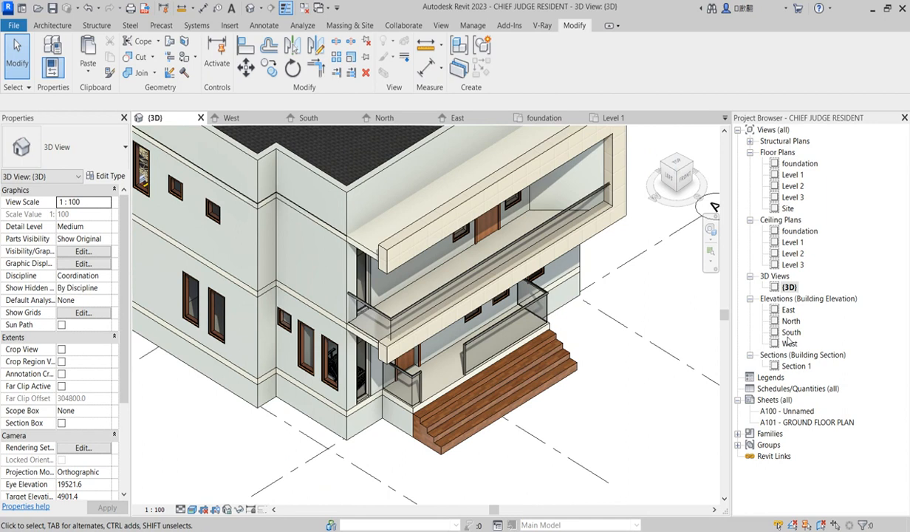
Inspect the front facade in the South elevation, including the stairs, railings, doors and windows.
double_click(790, 332)
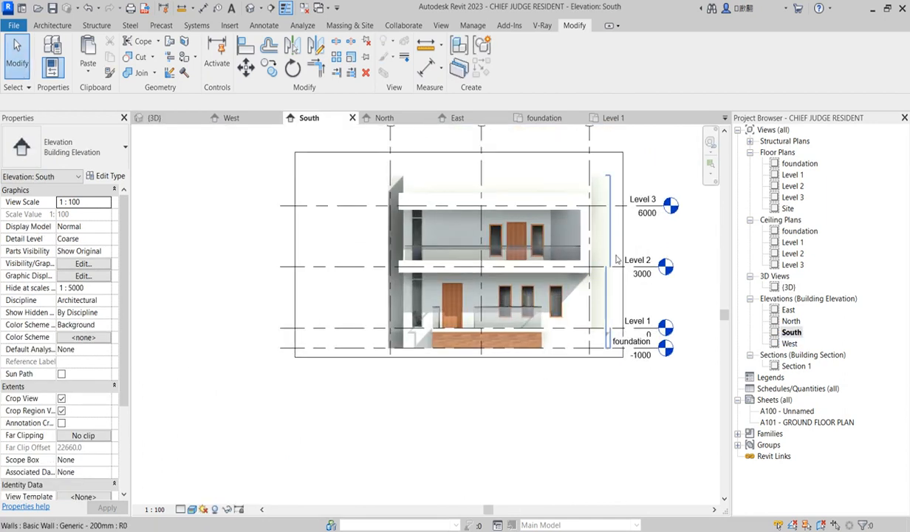
scroll(521, 295, "up", 3)
scroll(493, 322, "down", 4)
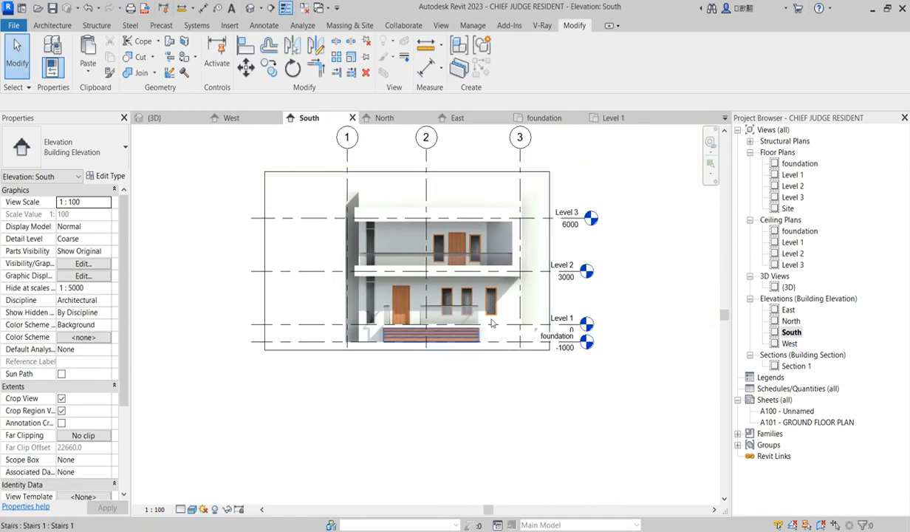
scroll(477, 223, "up", 3)
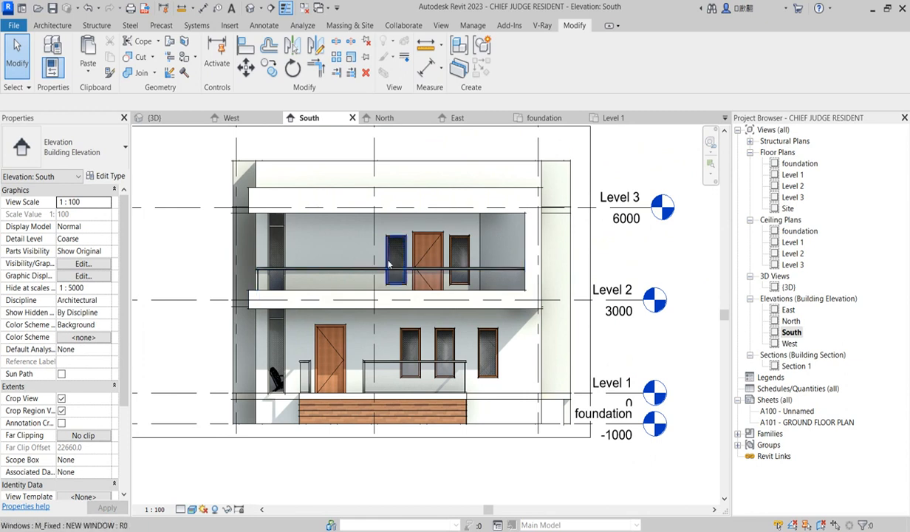
scroll(424, 149, "up", 2)
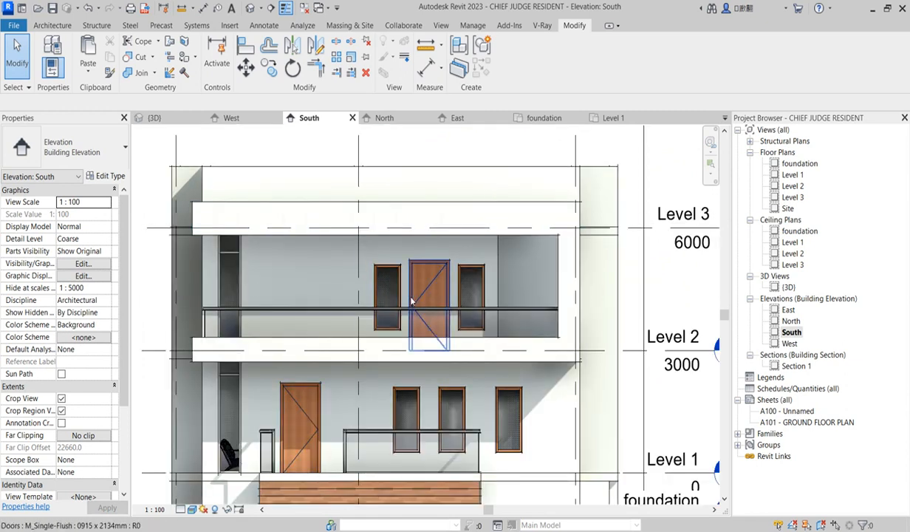
scroll(413, 299, "down", 2)
scroll(401, 425, "up", 1)
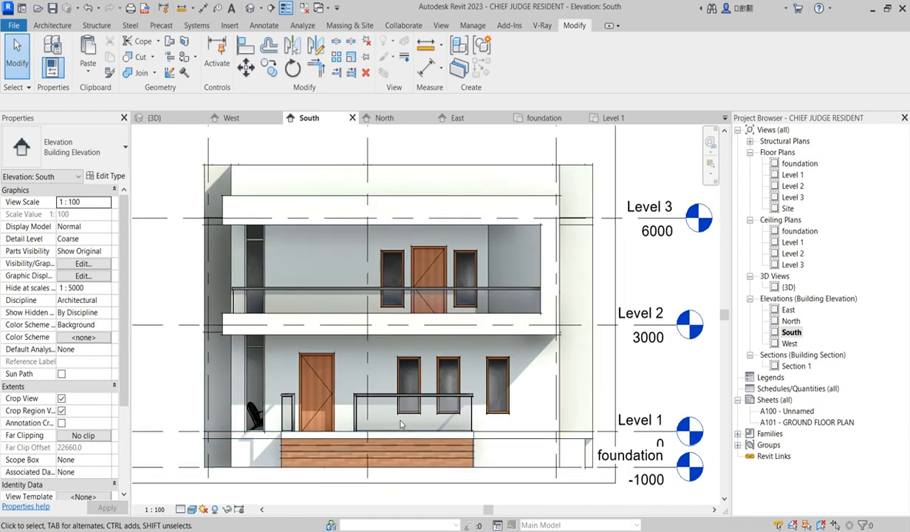